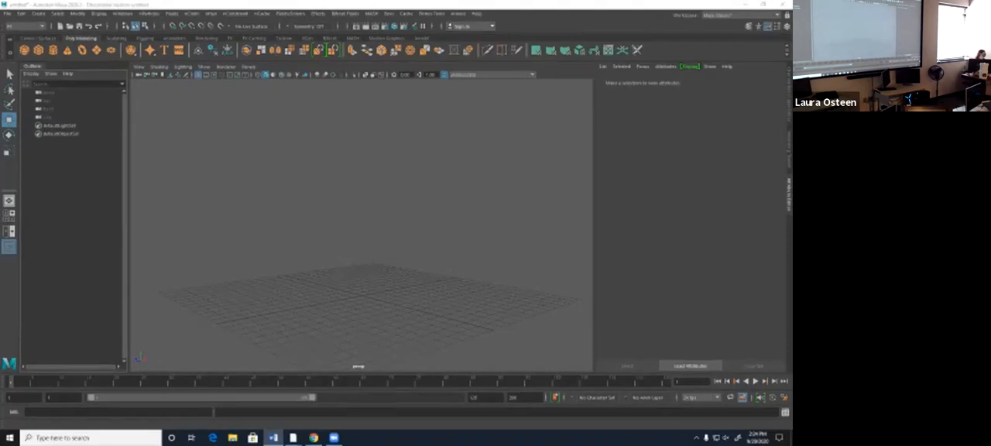
# - Switch to the FX menu set and create a 3D fluid container with an emitter
pyautogui.keyDown('alt'); pyautogui.moveTo(393, 287); pyautogui.dragTo(388, 226); pyautogui.keyUp('alt')
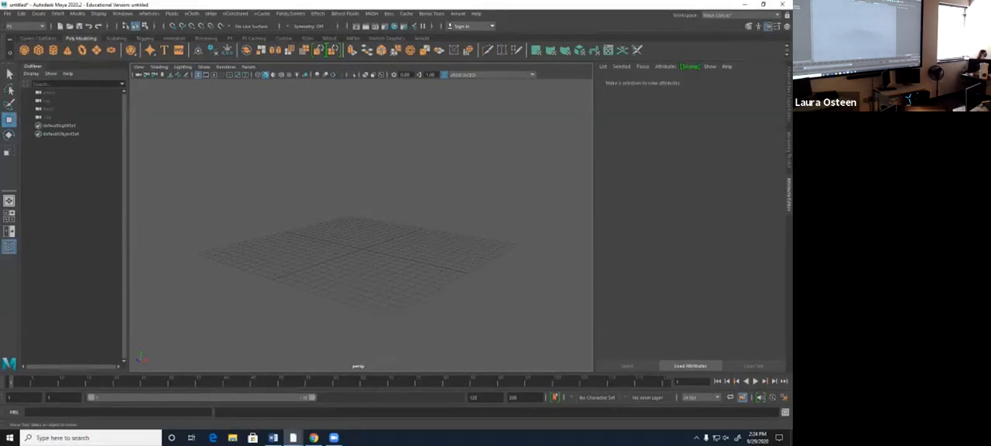
pyautogui.click(23, 25)
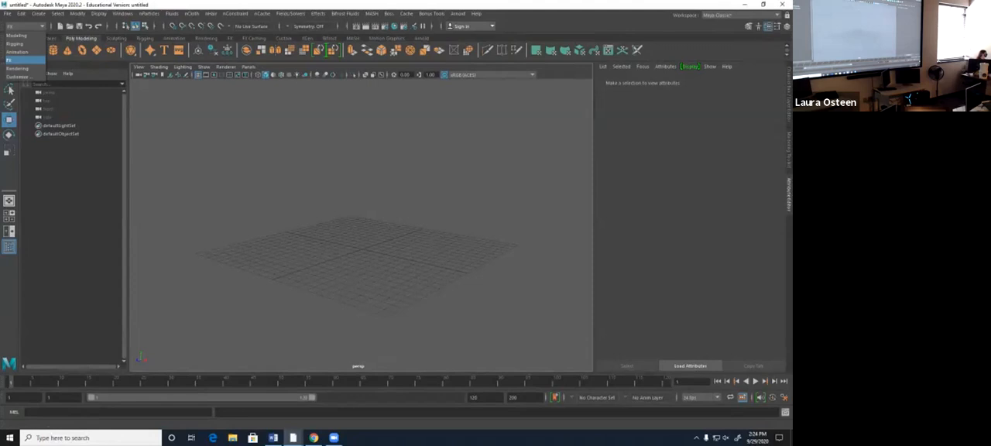
pyautogui.click(17, 59)
pyautogui.click(171, 13)
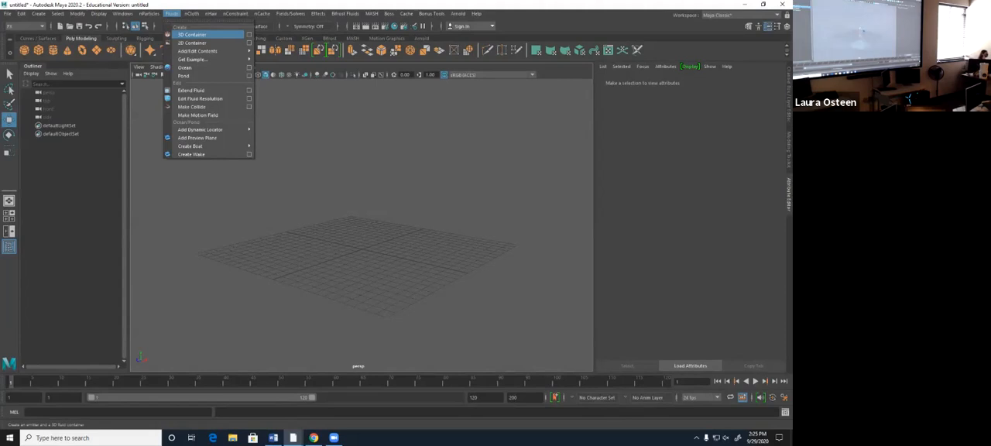
pyautogui.click(191, 35)
pyautogui.keyDown('alt'); pyautogui.moveTo(387, 271); pyautogui.dragTo(358, 225); pyautogui.keyUp('alt')
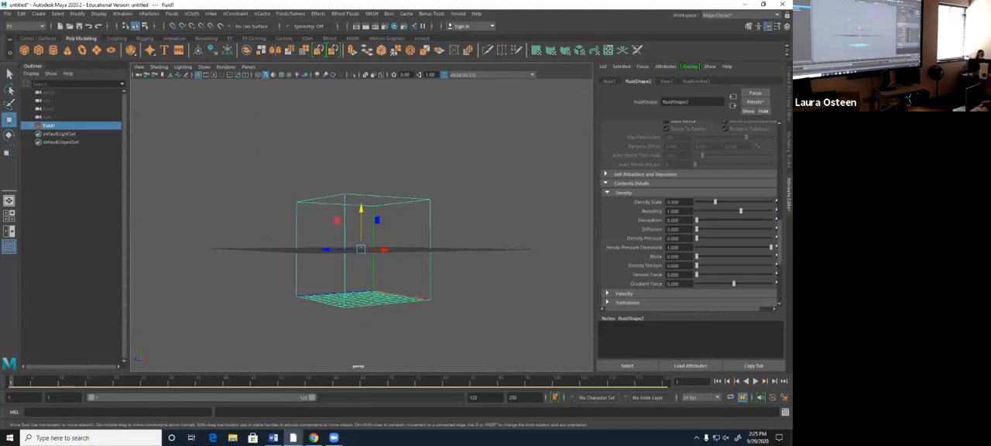
# - Move the fluid container straight up along Y so its base rests on the ground grid
pyautogui.scroll(9, 689, 214)
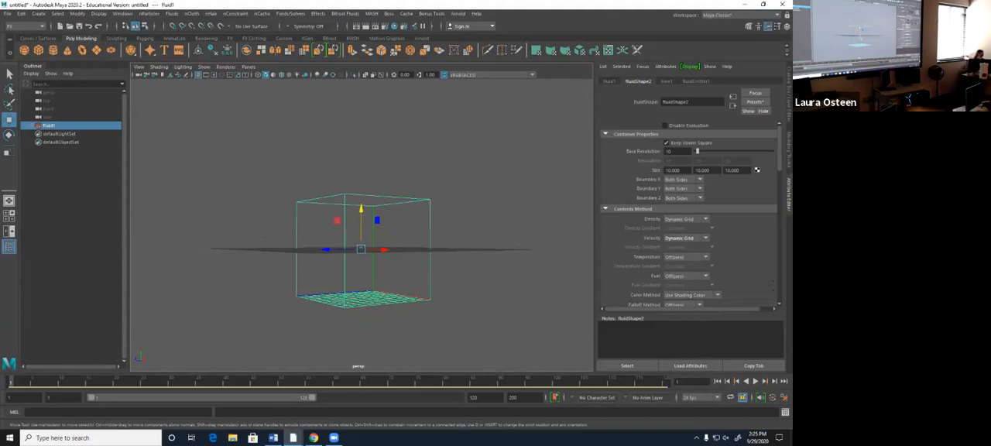
pyautogui.keyDown('alt'); pyautogui.moveTo(361, 225); pyautogui.dragTo(362, 270); pyautogui.keyUp('alt')
pyautogui.scroll(4, 361, 232)
pyautogui.keyDown('alt'); pyautogui.moveTo(361, 271); pyautogui.dragTo(360, 206, button='middle'); pyautogui.keyUp('alt')
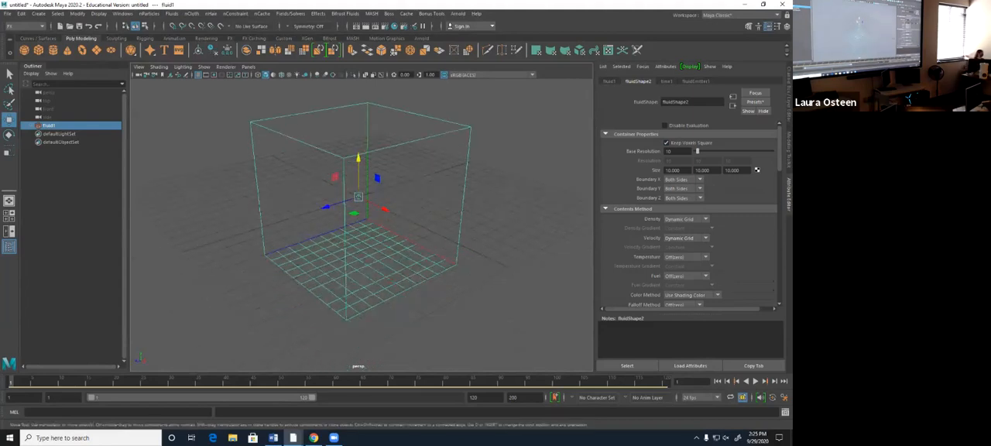
pyautogui.scroll(5, 358, 160)
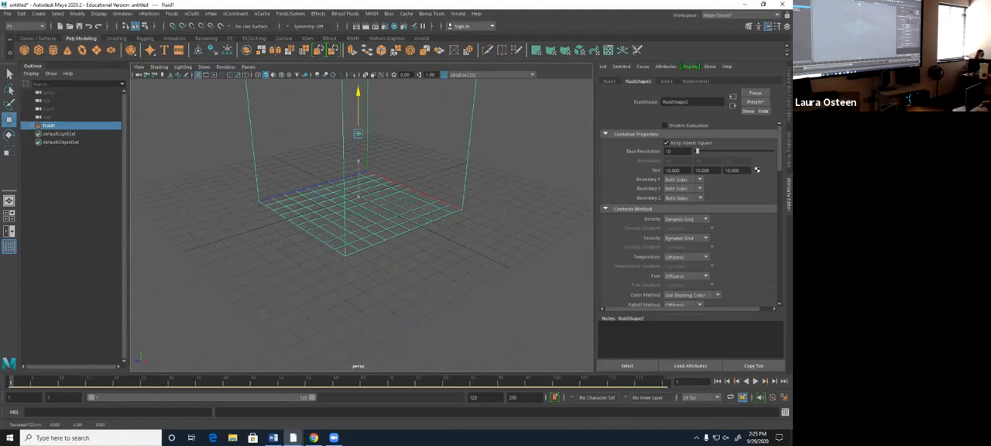
pyautogui.moveTo(358, 88); pyautogui.dragTo(358, 80)
# - Try to enlarge the container along Z and X with the Scale tool, and undo the scaling
pyautogui.keyDown('alt'); pyautogui.moveTo(362, 147); pyautogui.dragTo(333, 139); pyautogui.keyUp('alt')
pyautogui.scroll(2, 361, 170)
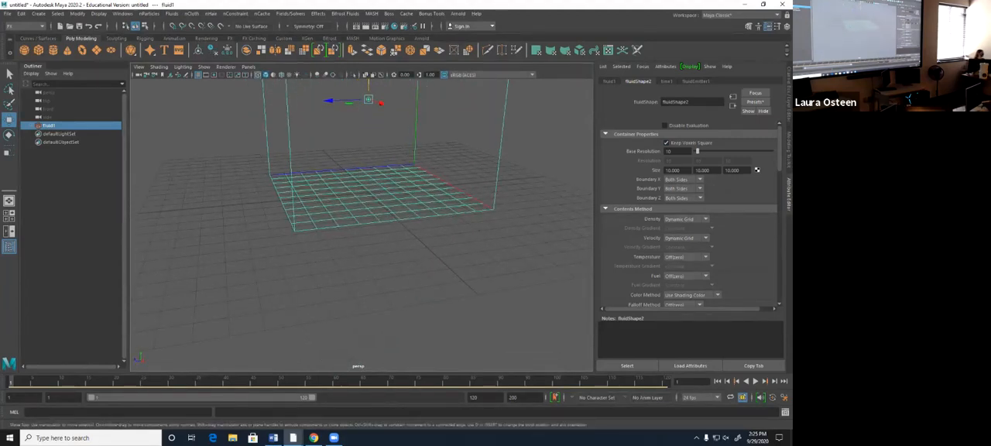
pyautogui.scroll(2, 362, 170)
pyautogui.keyDown('alt'); pyautogui.moveTo(363, 171); pyautogui.dragTo(372, 270, button='middle'); pyautogui.keyUp('alt')
pyautogui.scroll(-1, 373, 269)
pyautogui.keyDown('alt'); pyautogui.moveTo(372, 269); pyautogui.dragTo(378, 280); pyautogui.keyUp('alt')
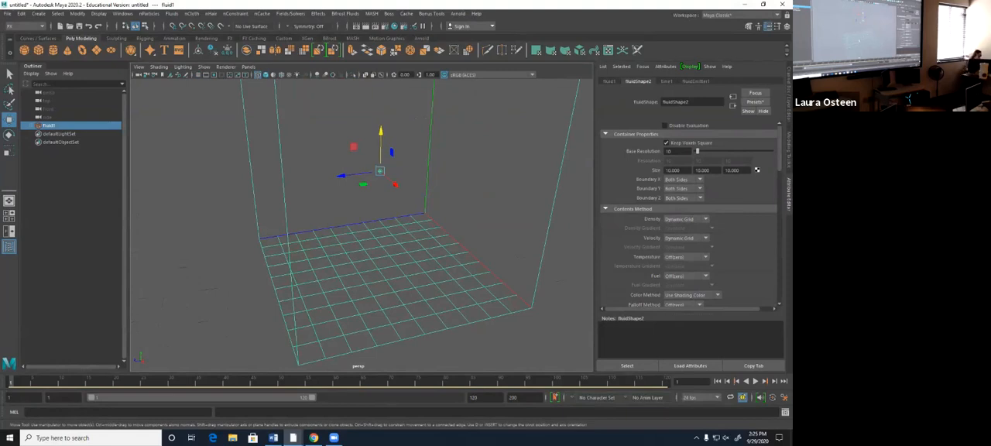
pyautogui.press('r')
pyautogui.moveTo(342, 176); pyautogui.dragTo(294, 183)
pyautogui.moveTo(394, 185); pyautogui.dragTo(433, 217)
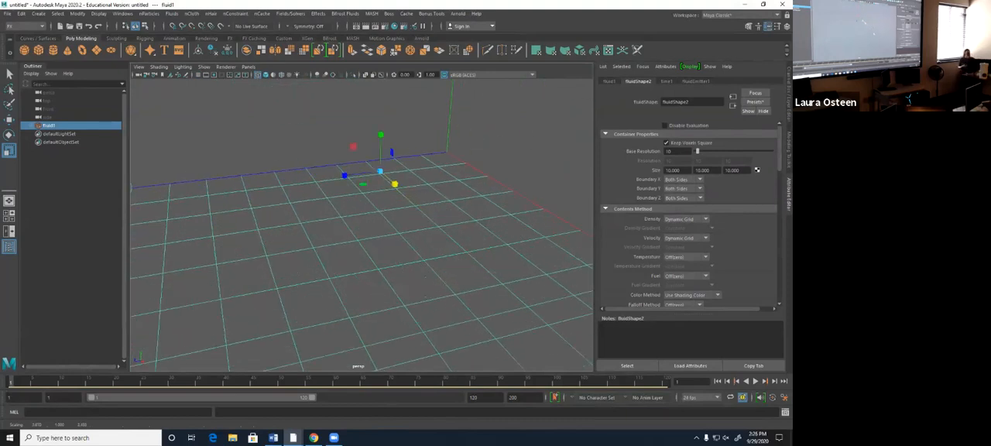
pyautogui.hotkey('ctrl', 'z')
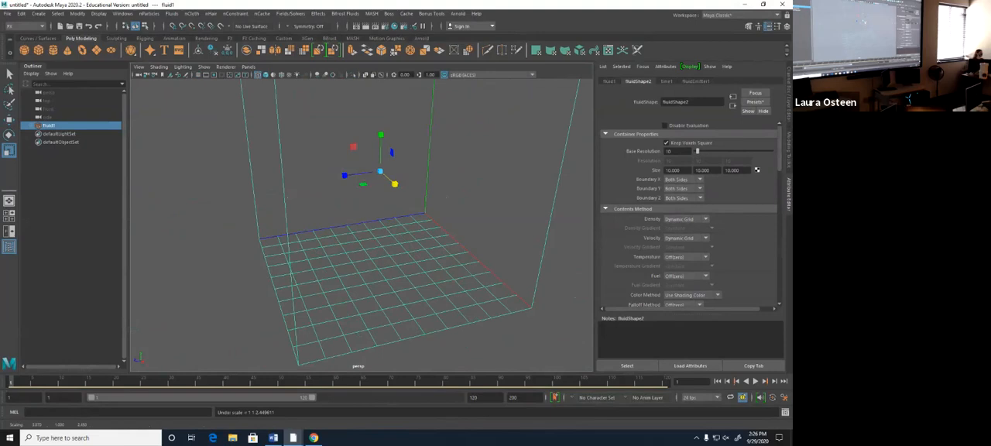
# - Set the fluid container's size to 20 in X and 20 in Z
pyautogui.doubleClick(672, 171)
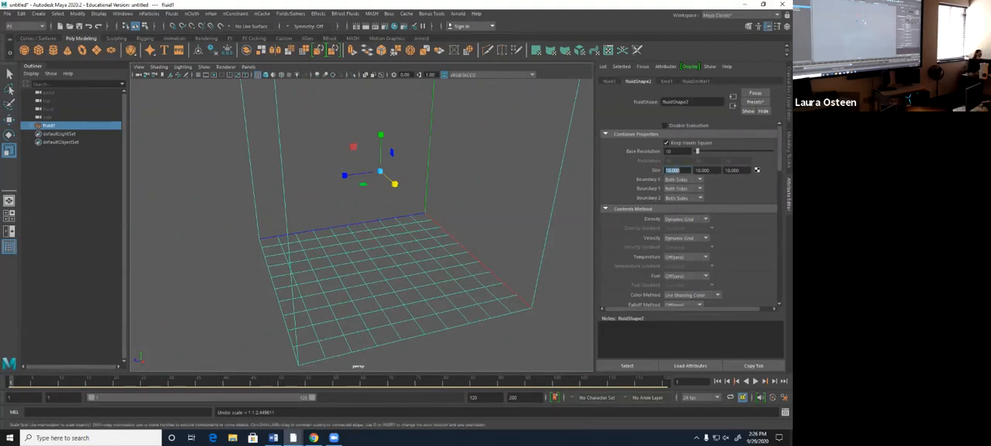
pyautogui.click(673, 171)
pyautogui.doubleClick(673, 170)
pyautogui.write('20')
pyautogui.press('Tab')
pyautogui.press('Tab')
pyautogui.write('2')
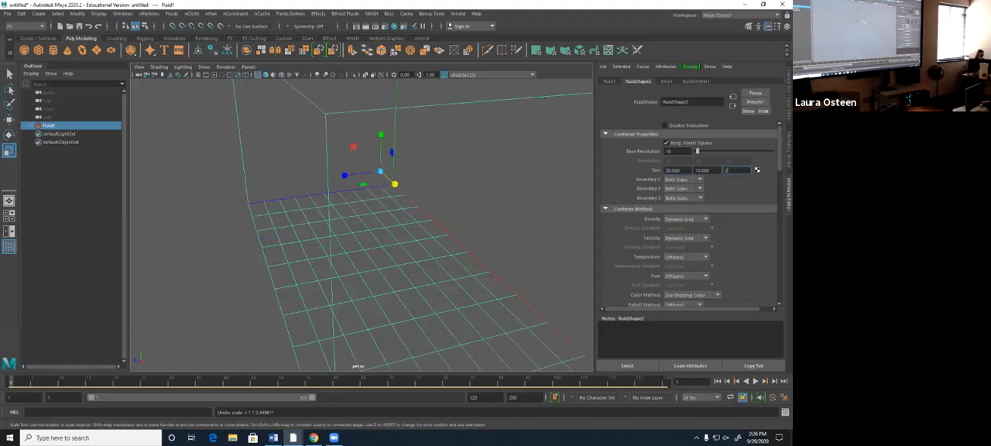
pyautogui.write('0')
pyautogui.press('Return')
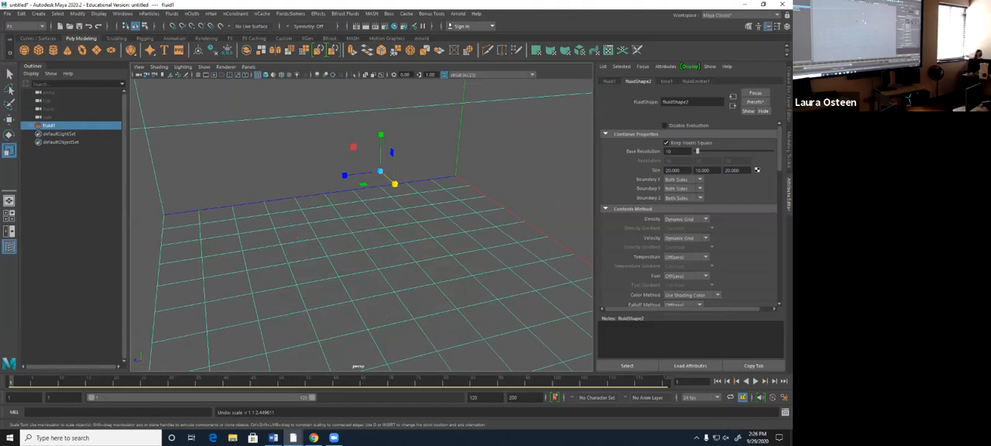
# - Set the fluid container's base resolution to 75
pyautogui.scroll(-4, 361, 224)
pyautogui.keyDown('alt'); pyautogui.moveTo(361, 224); pyautogui.dragTo(314, 224, button='middle'); pyautogui.keyUp('alt')
pyautogui.doubleClick(670, 151)
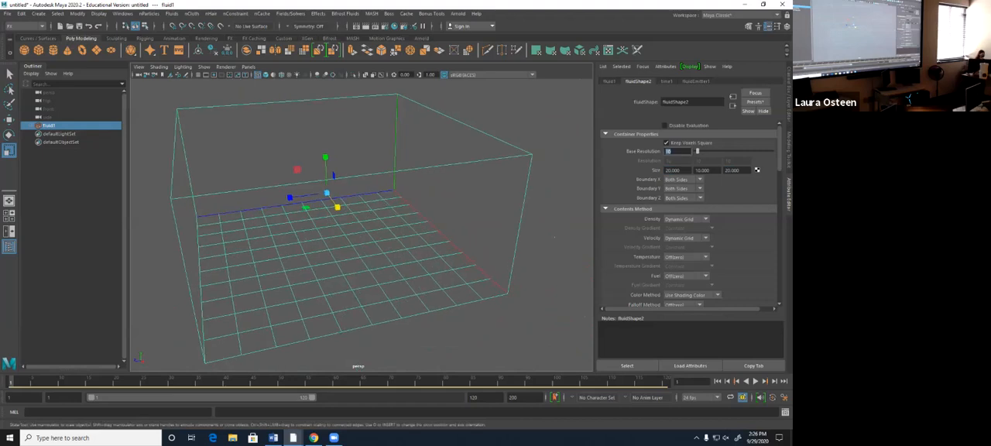
pyautogui.write('75')
pyautogui.press('Return')
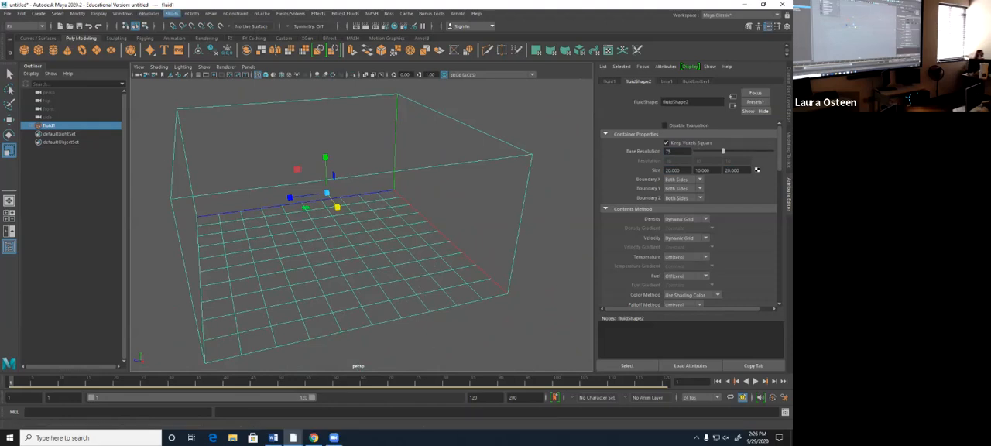
pyautogui.click(171, 14)
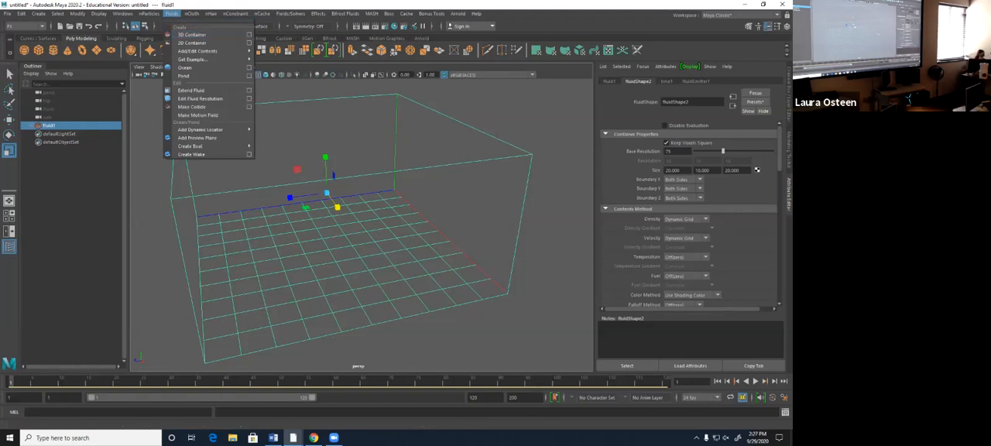
pyautogui.press('Escape')
pyautogui.moveTo(362, 239)
pyautogui.keyDown('alt'); pyautogui.mouseDown()
pyautogui.moveTo(350, 220)
pyautogui.moveTo(366, 243)
pyautogui.moveTo(358, 226)
pyautogui.moveTo(361, 236)
pyautogui.mouseUp(); pyautogui.keyUp('alt')
pyautogui.scroll(-4, 361, 232)
pyautogui.scroll(2, 357, 226)
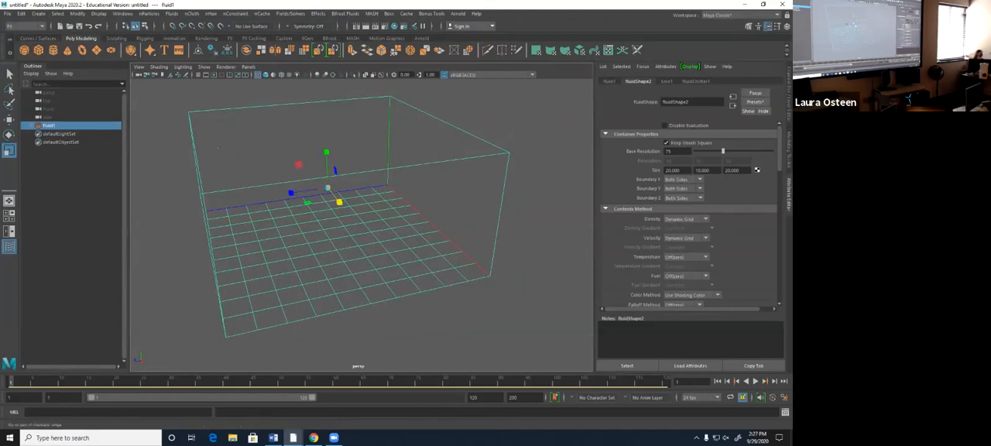
# - Lower the container's base resolution to 10 and play the fluid simulation briefly from the first frame
pyautogui.click(716, 381)
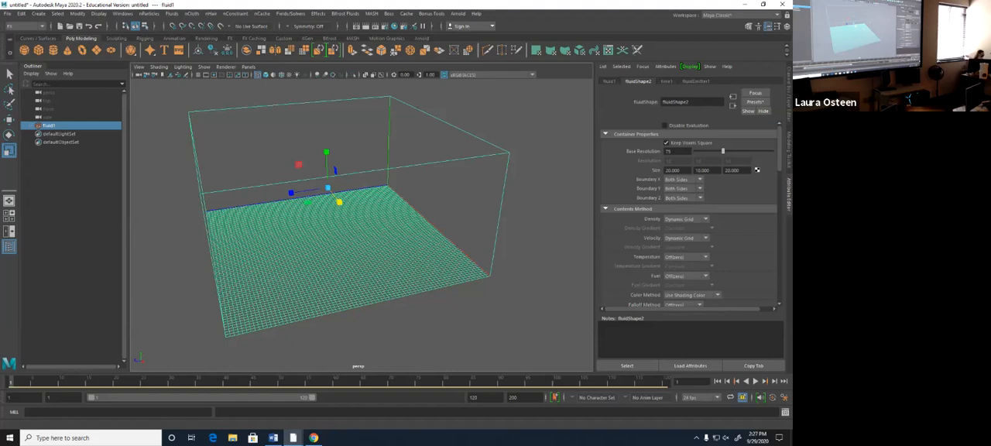
pyautogui.moveTo(348, 233)
pyautogui.keyDown('alt'); pyautogui.mouseDown()
pyautogui.moveTo(379, 321)
pyautogui.moveTo(361, 238)
pyautogui.mouseUp(); pyautogui.keyUp('alt')
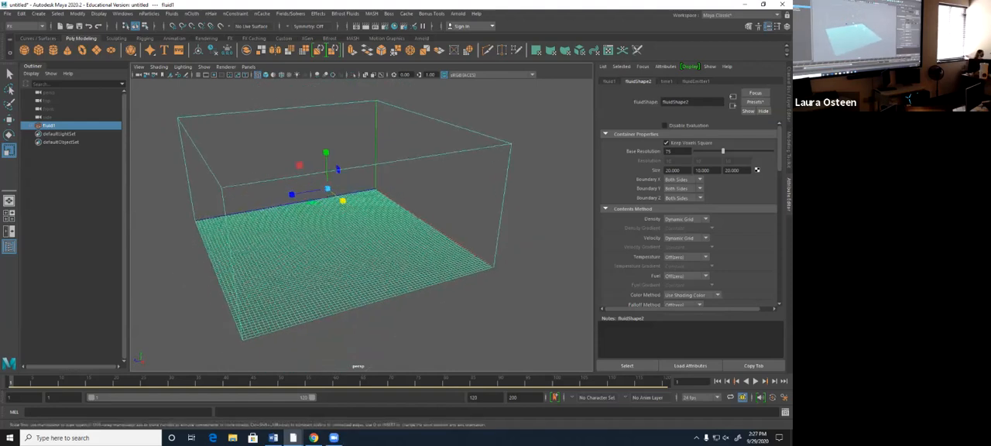
pyautogui.scroll(2, 360, 238)
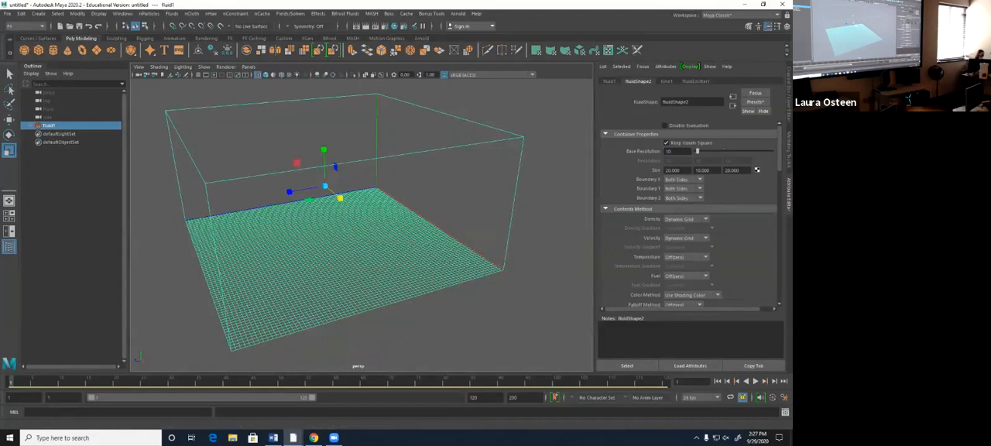
pyautogui.click(717, 381)
pyautogui.click(754, 381)
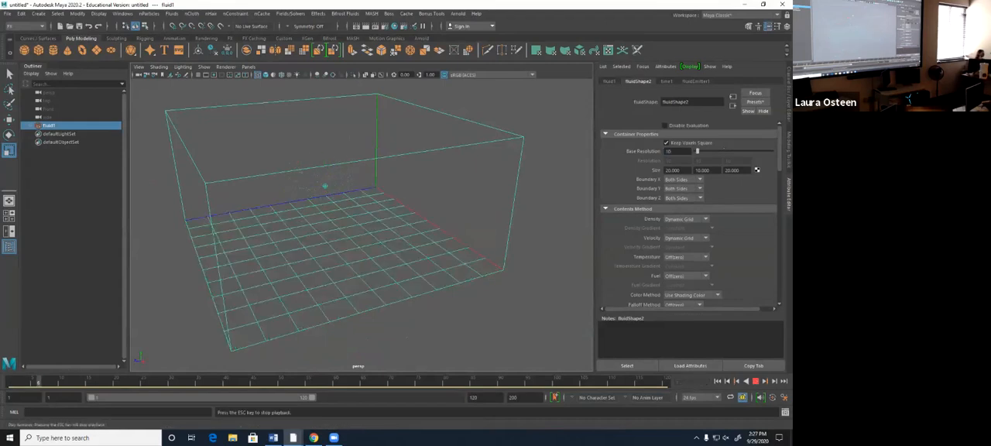
pyautogui.click(755, 381)
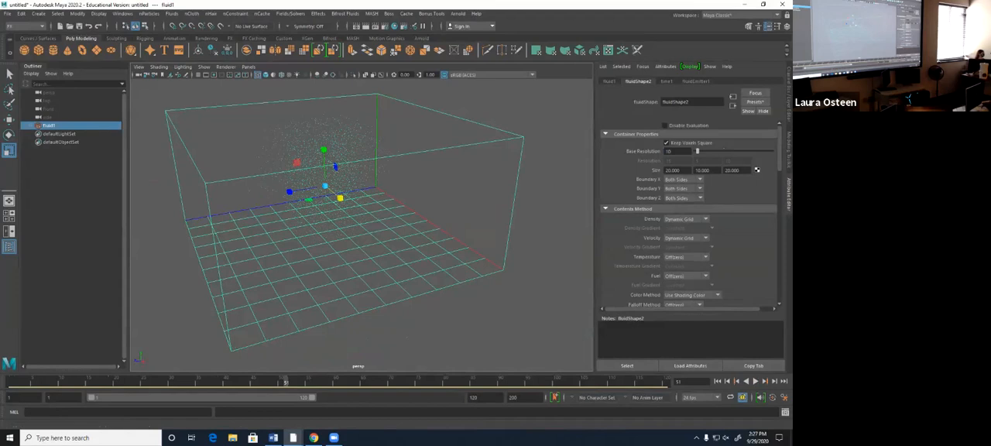
# - Switch the viewport to shaded display and play the fluid simulation from the first frame
pyautogui.press('5')
pyautogui.click(718, 381)
pyautogui.click(755, 381)
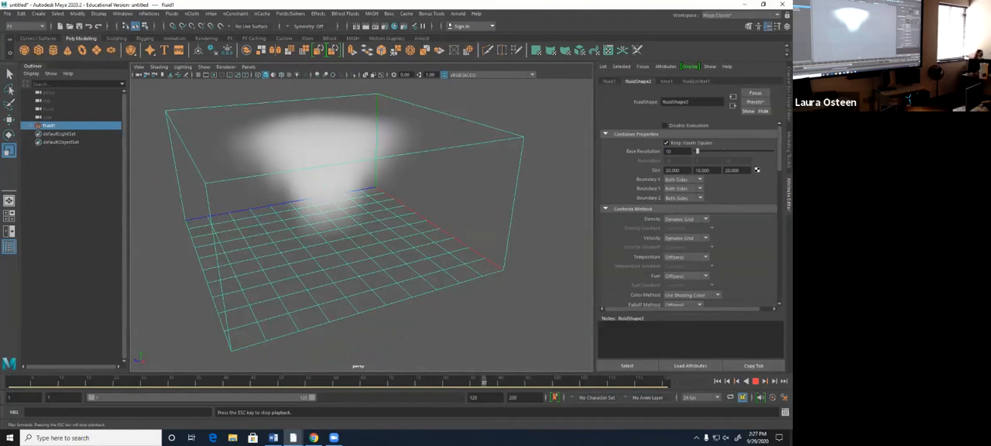
pyautogui.press('Escape')
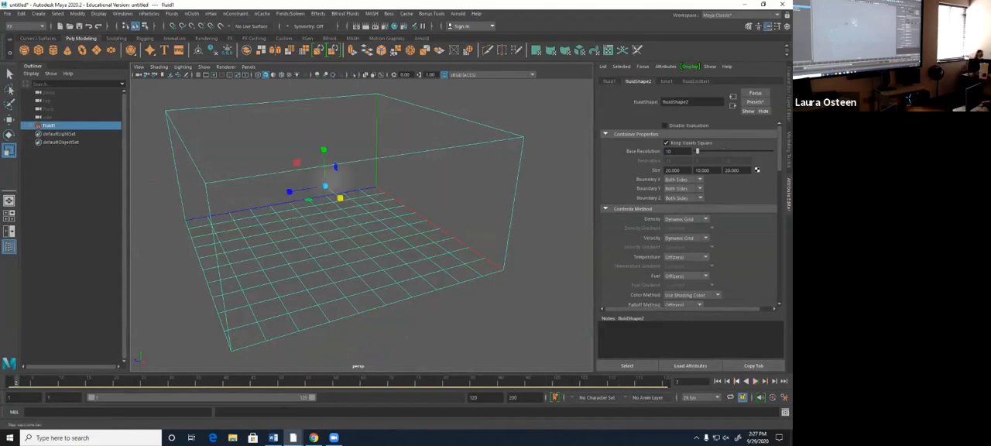
# - Set the base resolution back to 75 and play the simulation from the first frame
pyautogui.hotkey('alt', 'shift', 'v')
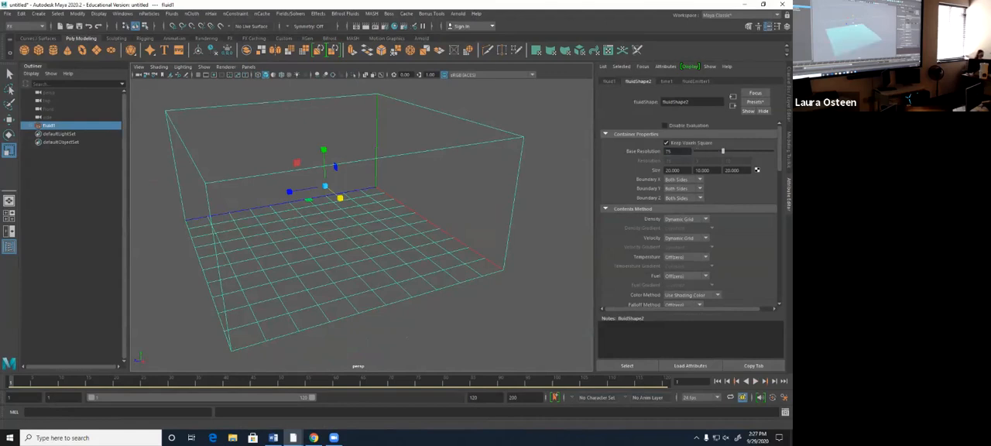
pyautogui.hotkey('alt', 'v')
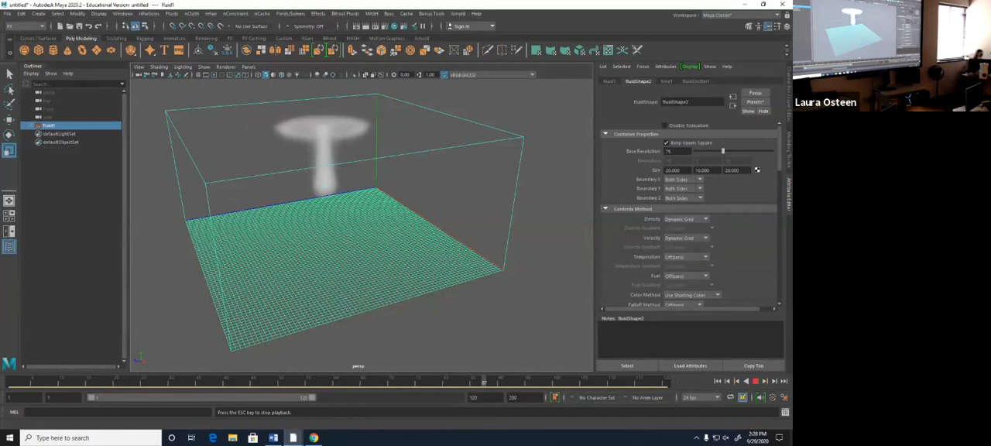
pyautogui.press('Escape')
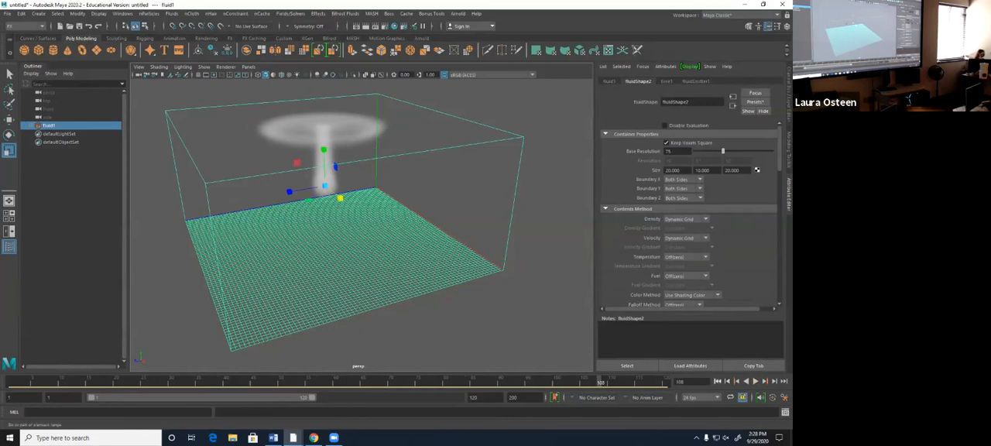
# - Set the container's Boundary Y to None and play the simulation from the first frame
pyautogui.hotkey('alt', 'shift', 'v')
pyautogui.scroll(-1, 688, 217)
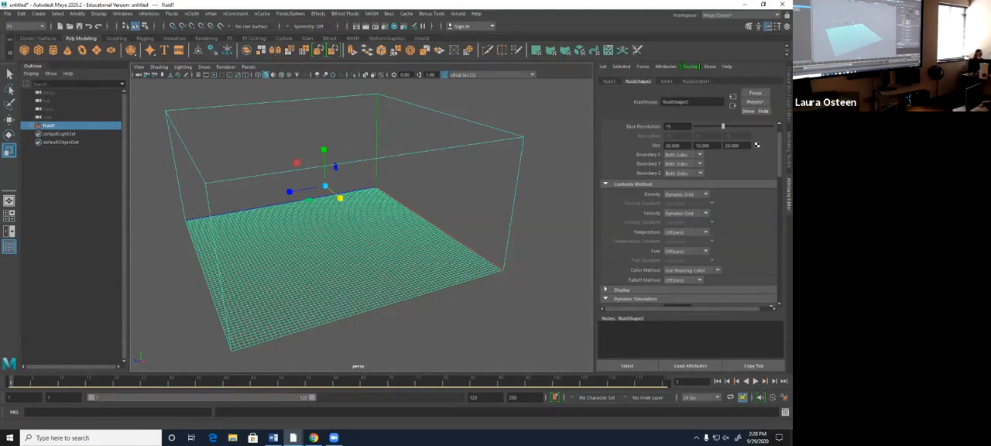
pyautogui.click(681, 164)
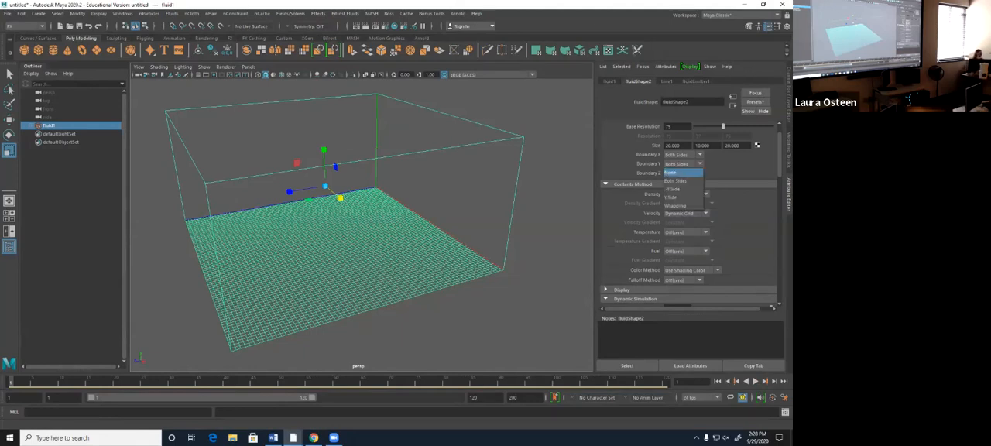
pyautogui.click(681, 172)
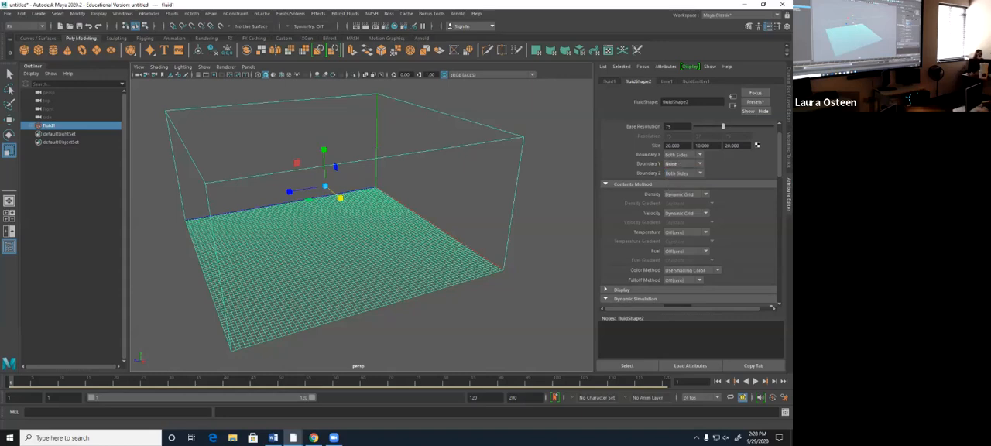
pyautogui.hotkey('alt', 'v')
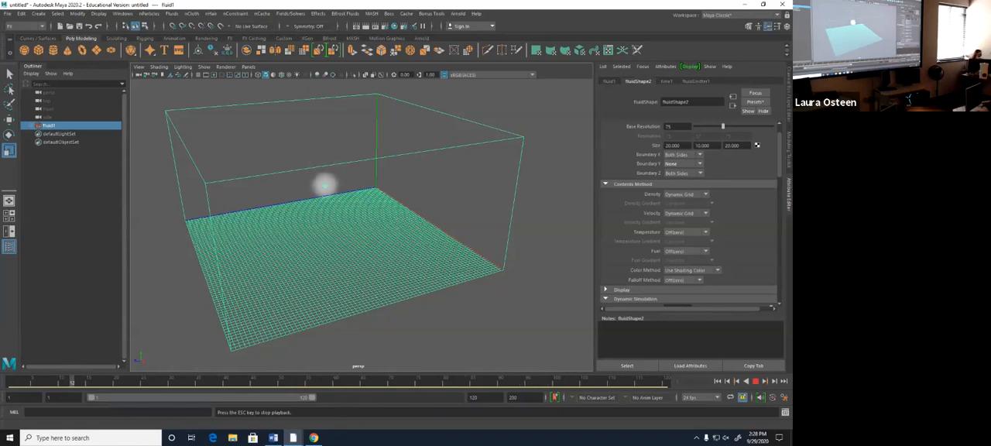
# - Change the container's Boundary Y to Y Side while the simulation keeps playing
pyautogui.click(681, 163)
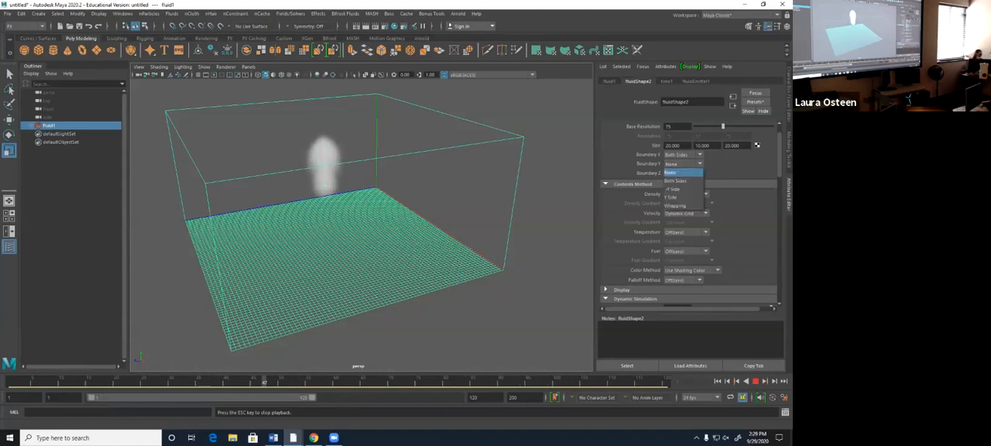
pyautogui.click(673, 197)
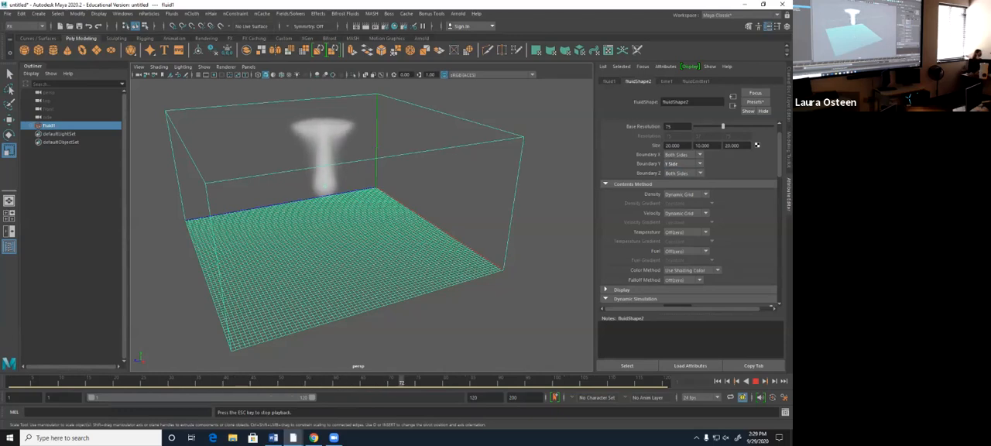
# - Set the container's Boundary Y to Both Sides and view the playing smoke from a lower angle
pyautogui.click(683, 164)
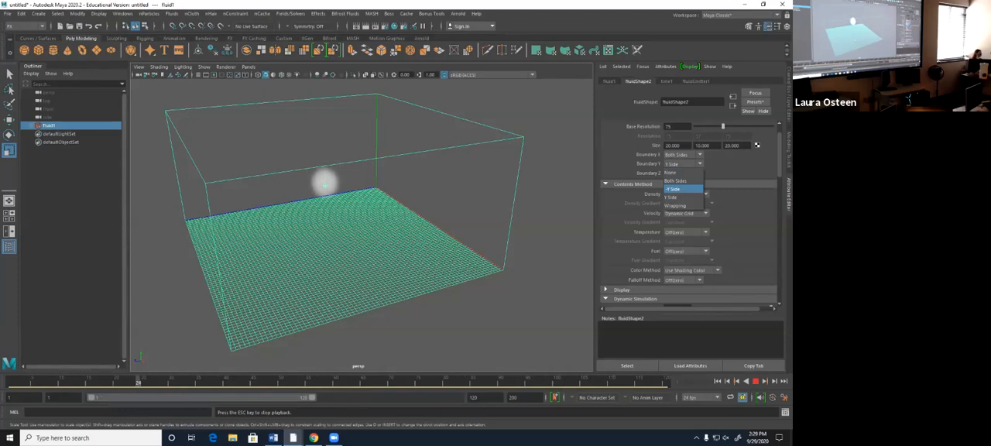
pyautogui.click(675, 181)
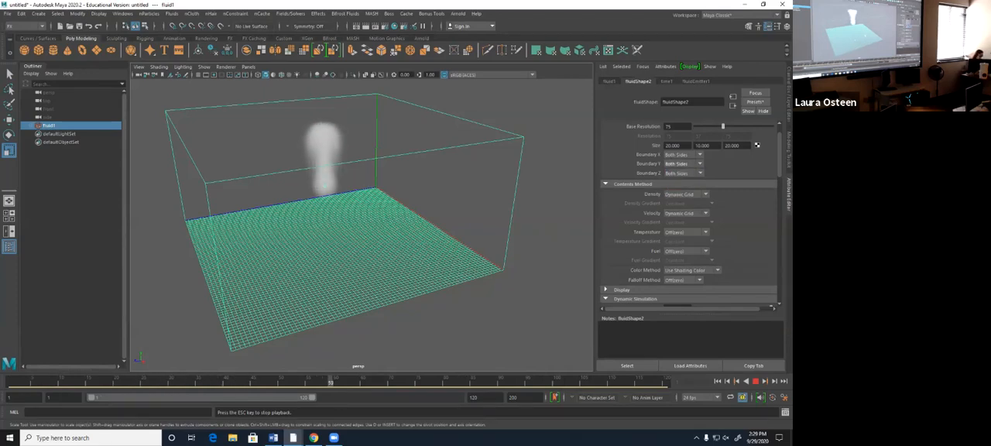
pyautogui.keyDown('alt'); pyautogui.moveTo(403, 254); pyautogui.dragTo(390, 211); pyautogui.keyUp('alt')
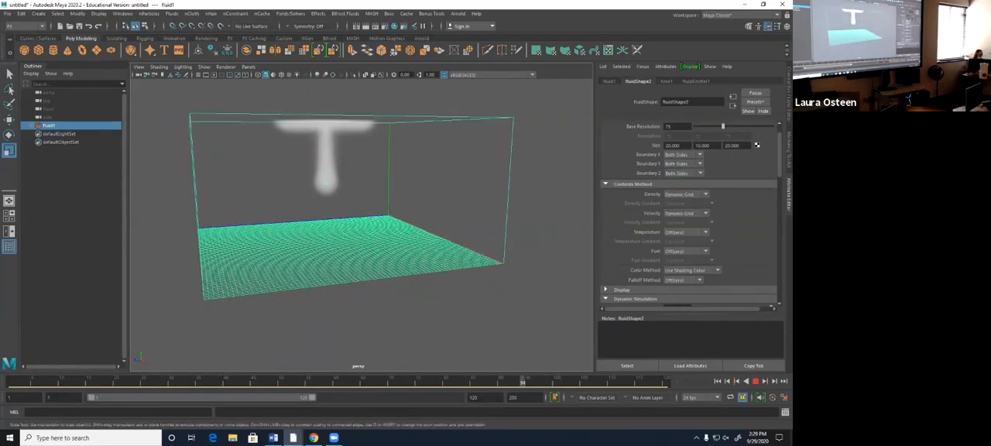
# - Stop and rewind the simulation, set the Velocity contents method to Static Grid, and play it from the first frame
pyautogui.scroll(-2, 688, 217)
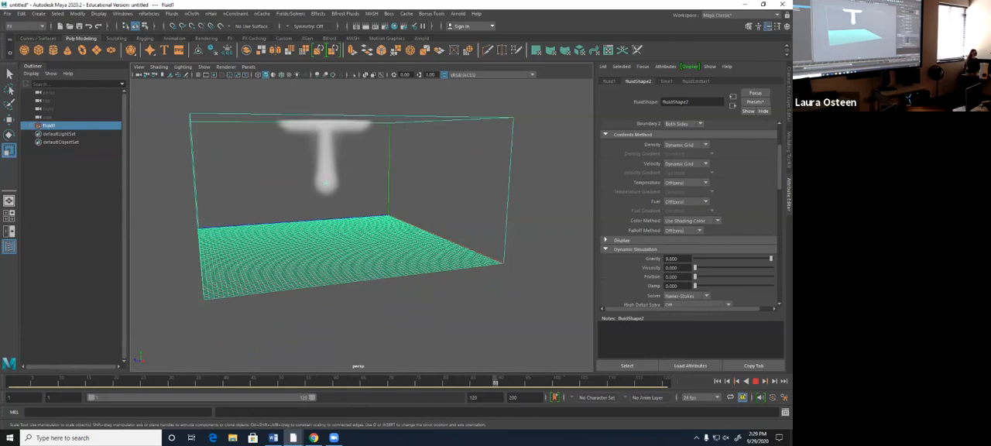
pyautogui.click(756, 381)
pyautogui.click(717, 381)
pyautogui.click(685, 163)
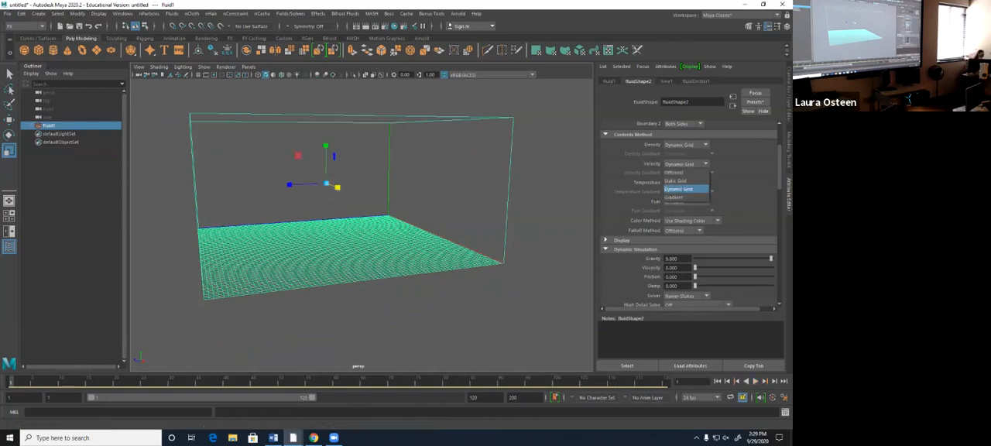
pyautogui.click(681, 180)
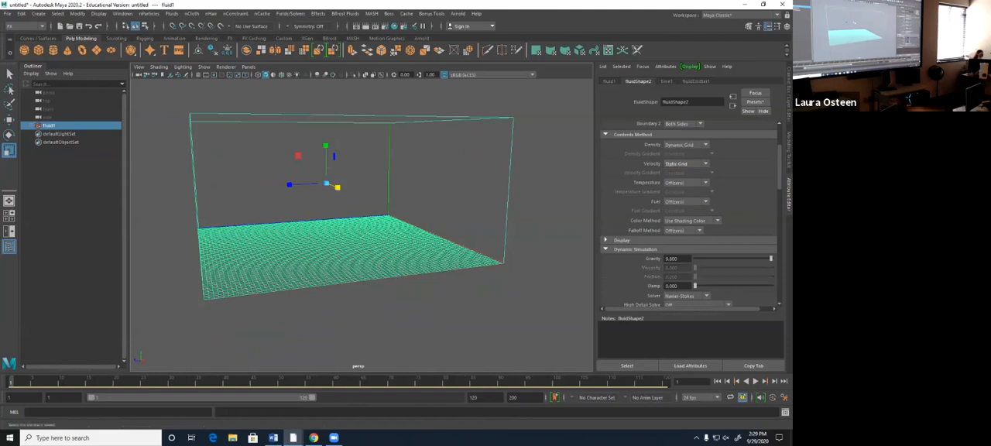
pyautogui.click(754, 381)
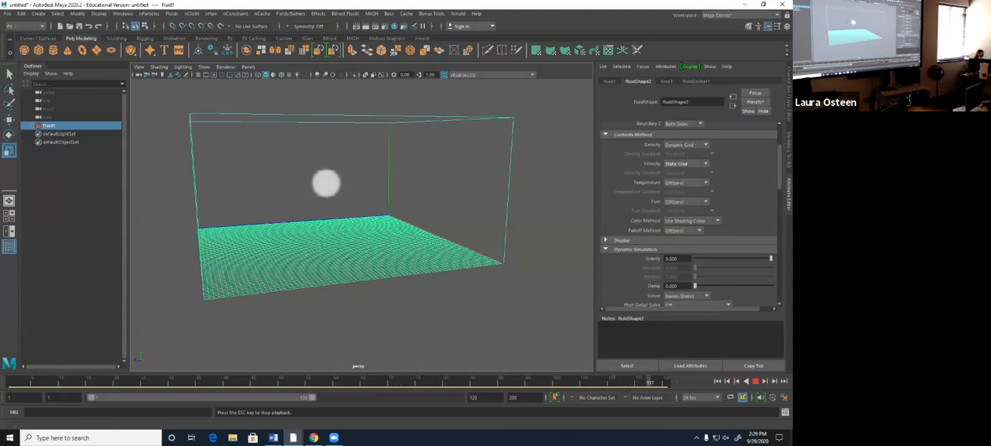
# - Set the Velocity contents method to Off and replay the simulation from the first frame
pyautogui.press('Escape')
pyautogui.click(717, 380)
pyautogui.click(686, 163)
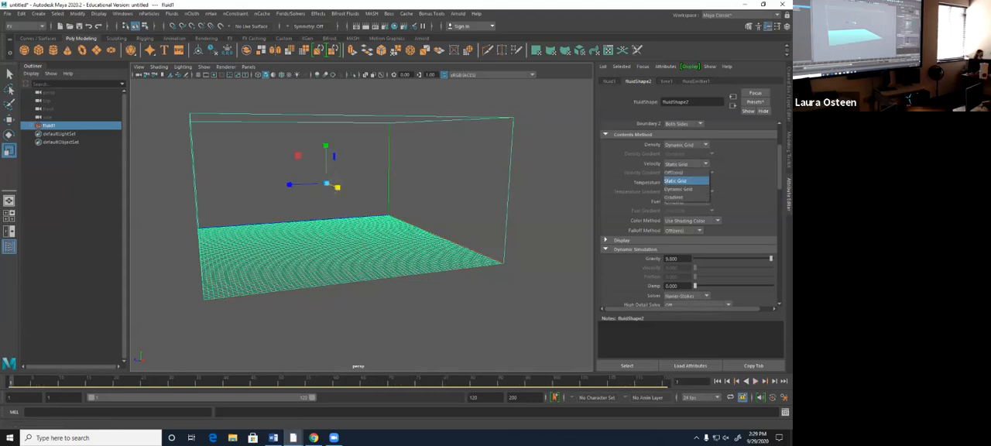
pyautogui.click(681, 171)
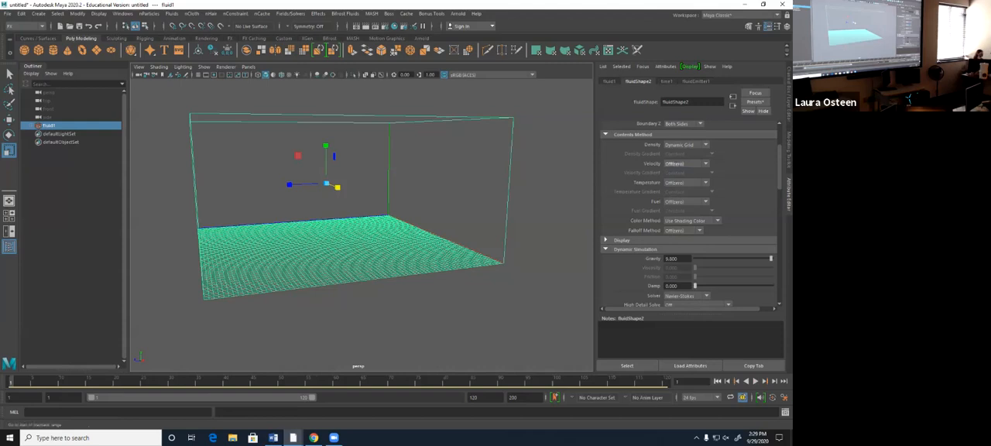
pyautogui.click(755, 381)
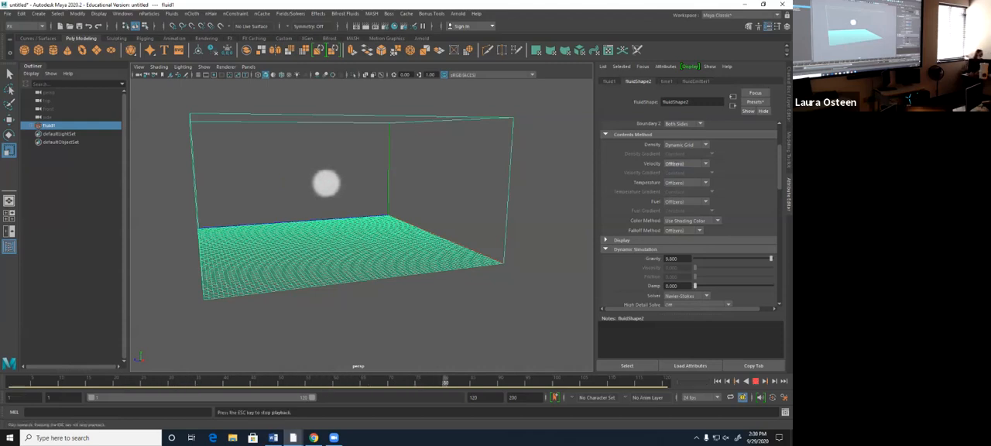
# - Restore the Velocity contents method to Dynamic Grid and return the stopped simulation to the first frame
pyautogui.click(685, 190)
pyautogui.click(755, 381)
pyautogui.click(718, 381)
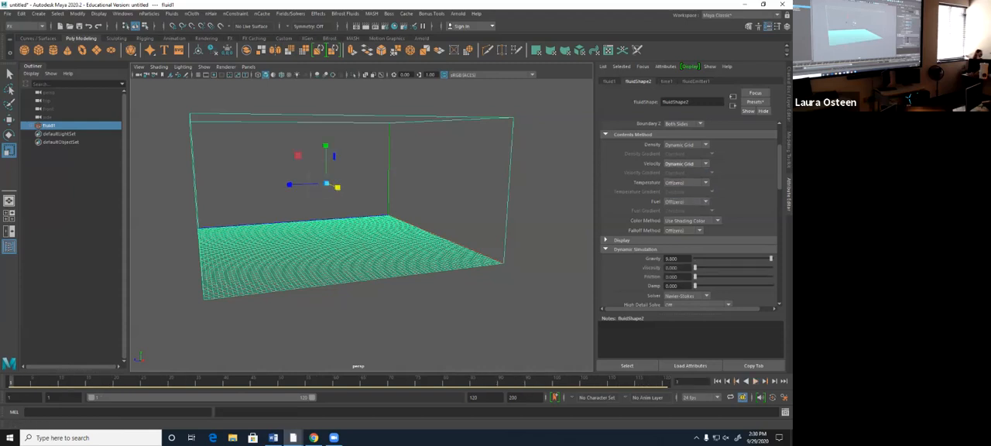
# - Set the Density contents method to Static Grid and play the simulation
pyautogui.click(685, 144)
pyautogui.click(685, 164)
pyautogui.click(755, 380)
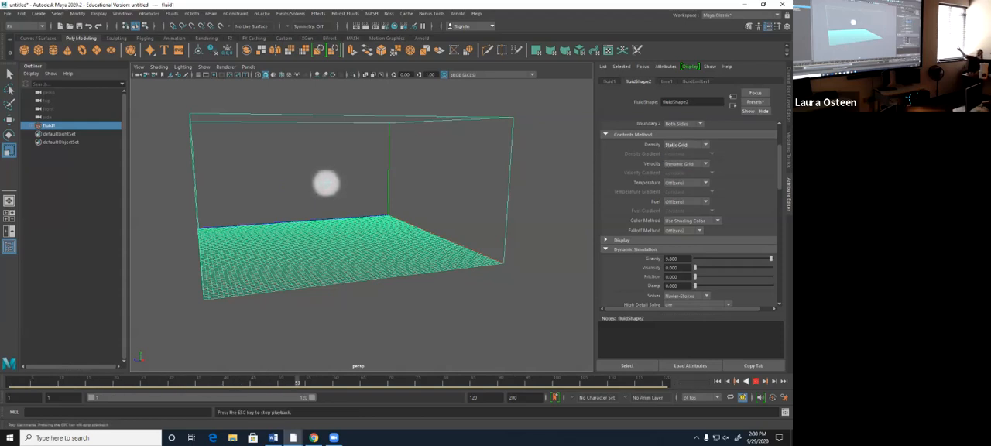
# - Set the Density contents method back to Dynamic Grid during playback, and return to the first frame
pyautogui.click(685, 145)
pyautogui.click(685, 173)
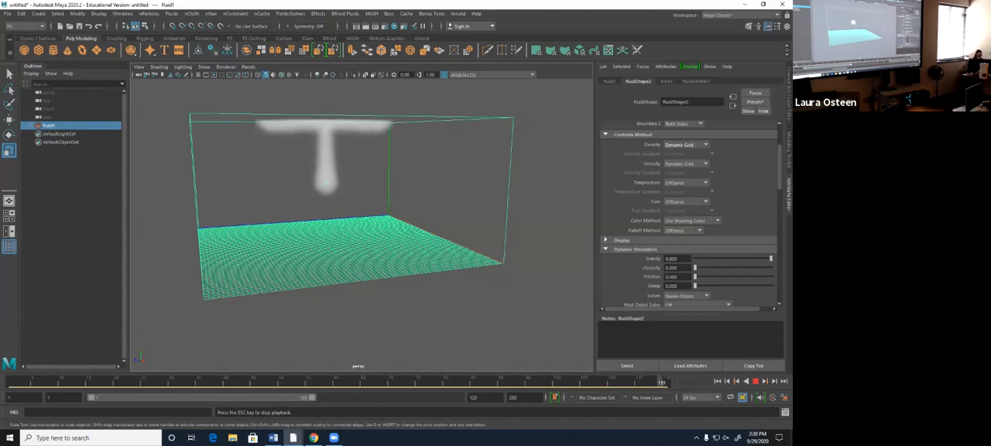
pyautogui.click(716, 381)
pyautogui.click(717, 381)
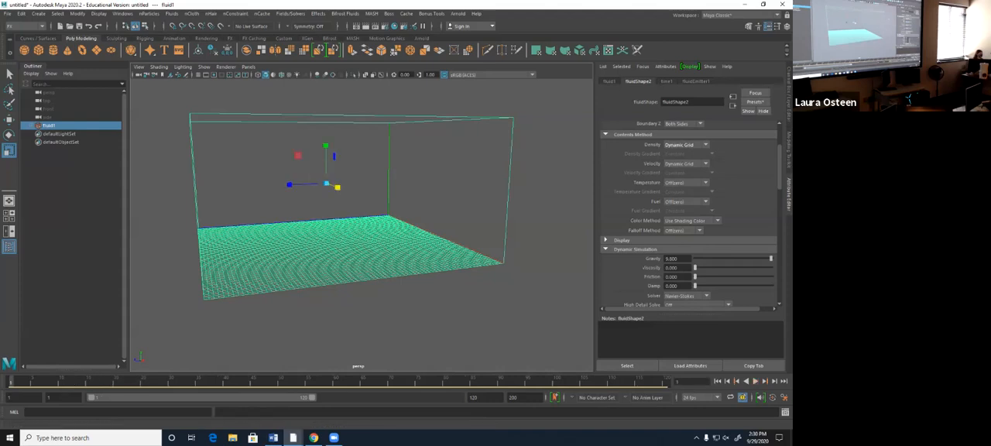
# - Set both the Temperature and Fuel contents methods to Dynamic Grid
pyautogui.click(685, 183)
pyautogui.click(679, 209)
pyautogui.click(685, 201)
pyautogui.click(679, 219)
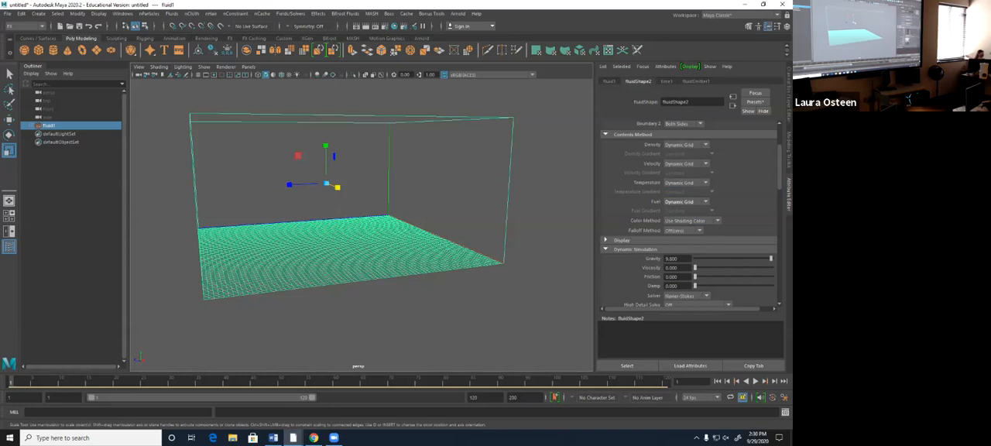
# - Expand the fluid's Display settings and play the simulation up to frame 33
pyautogui.scroll(-4, 738, 270)
pyautogui.click(621, 166)
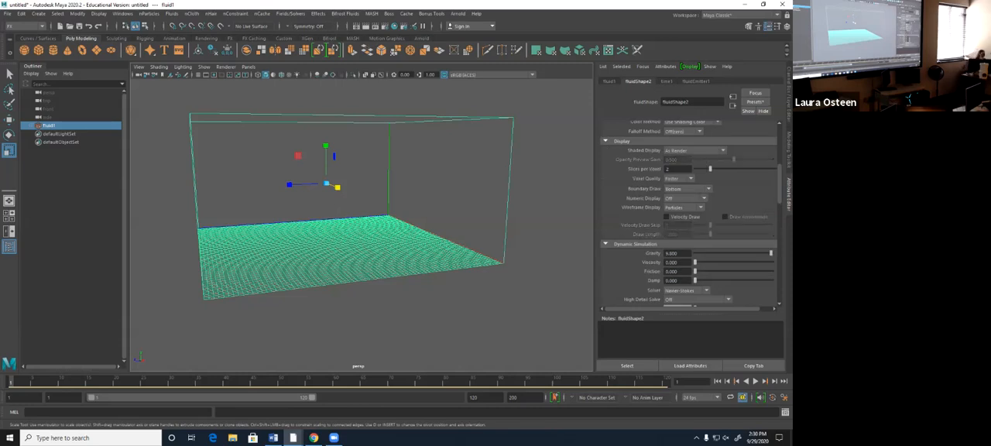
pyautogui.click(754, 380)
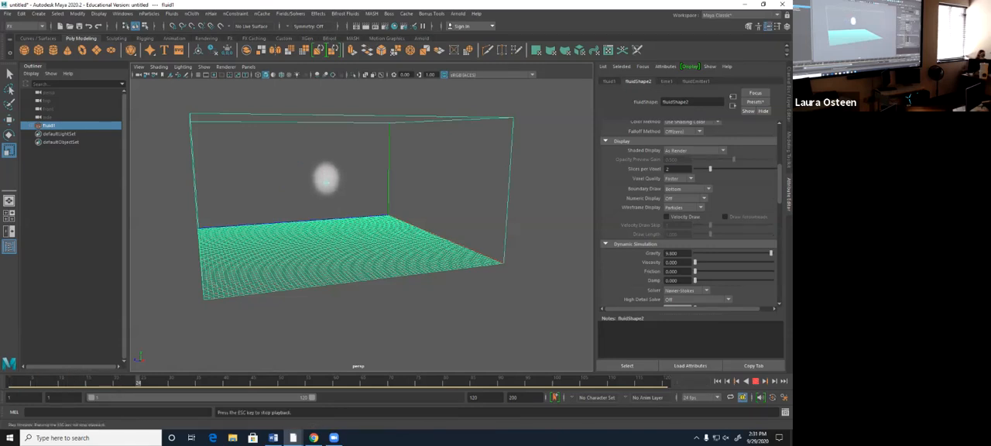
pyautogui.press('Escape')
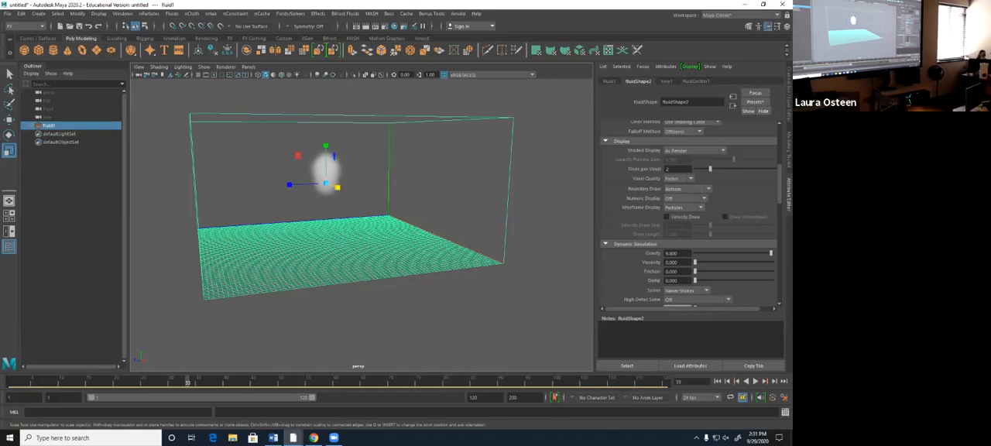
# - Try the Density, Temperature and Collision modes for Shaded Display, and return it to As Render
pyautogui.click(694, 150)
pyautogui.click(672, 175)
pyautogui.click(694, 150)
pyautogui.click(677, 183)
pyautogui.click(694, 150)
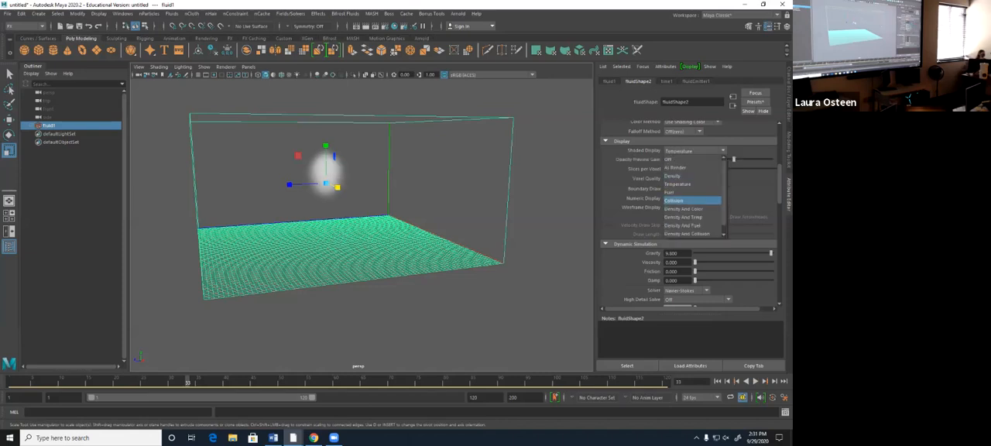
pyautogui.click(673, 200)
pyautogui.click(694, 150)
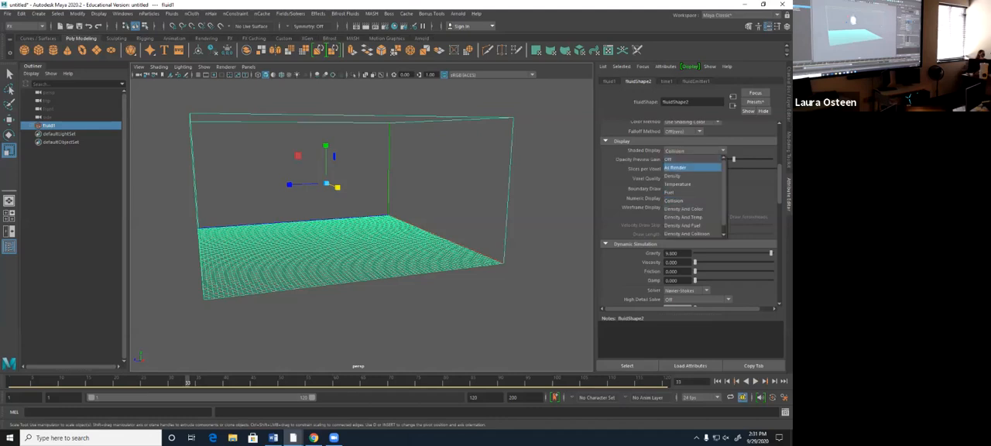
pyautogui.click(675, 168)
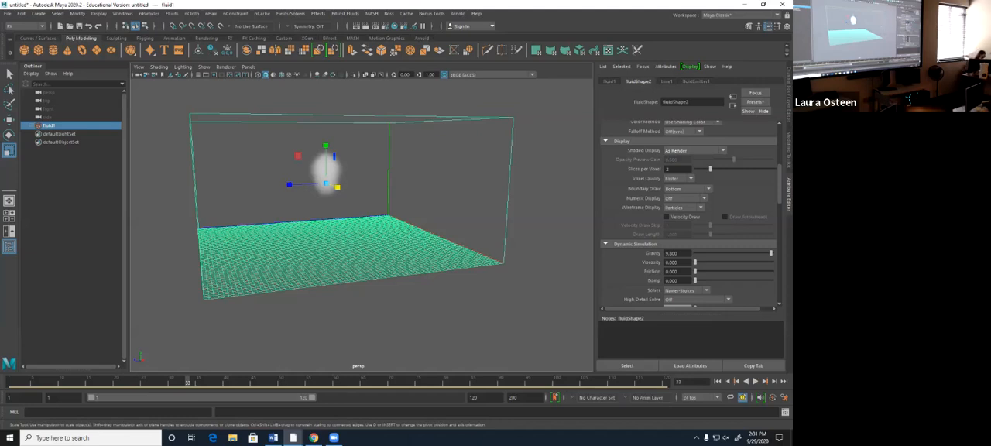
# - Try the other Voxel Quality option on a close view of the smoke, and set it back to Faster
pyautogui.scroll(4, 348, 225)
pyautogui.keyDown('alt'); pyautogui.moveTo(348, 217); pyautogui.dragTo(341, 243); pyautogui.keyUp('alt')
pyautogui.keyDown('alt'); pyautogui.moveTo(340, 244); pyautogui.dragTo(364, 208, button='middle'); pyautogui.keyUp('alt')
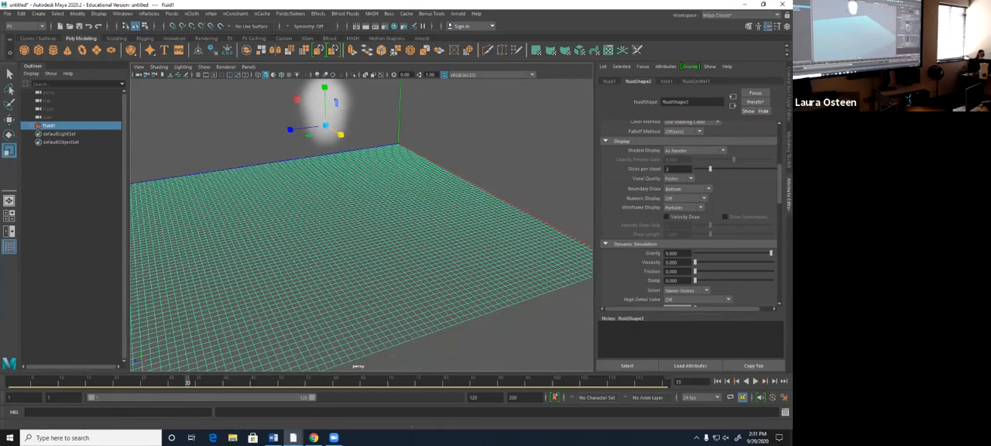
pyautogui.click(679, 178)
pyautogui.click(678, 196)
pyautogui.click(679, 178)
pyautogui.click(678, 187)
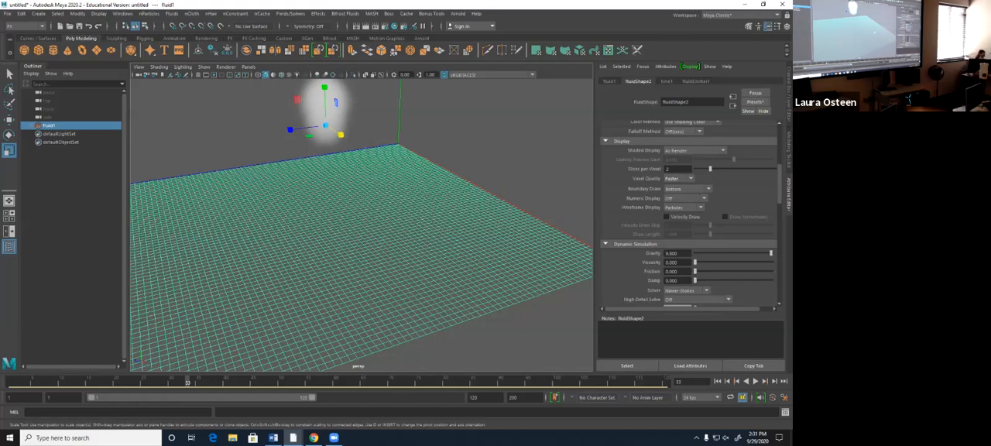
# - Set the container's Boundary Draw to None with the whole container in view
pyautogui.scroll(-1, 362, 224)
pyautogui.keyDown('alt'); pyautogui.moveTo(362, 225); pyautogui.dragTo(385, 235, button='middle'); pyautogui.keyUp('alt')
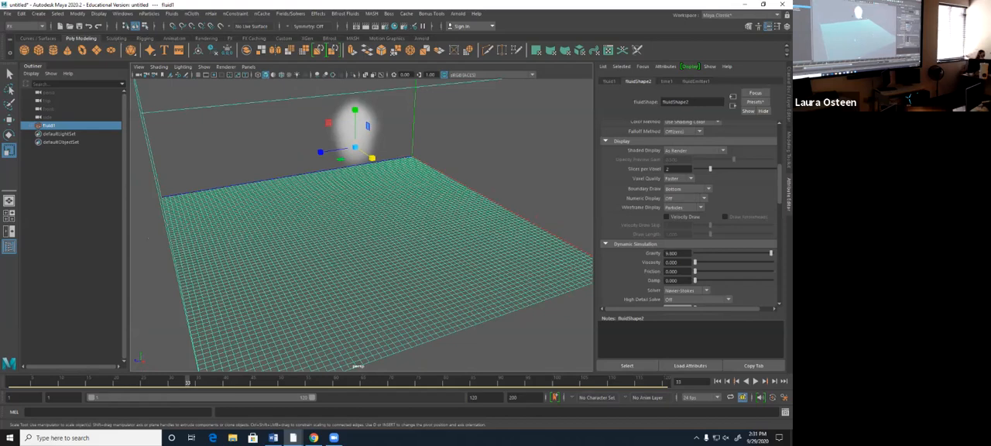
pyautogui.scroll(-3, 361, 226)
pyautogui.scroll(-3, 361, 225)
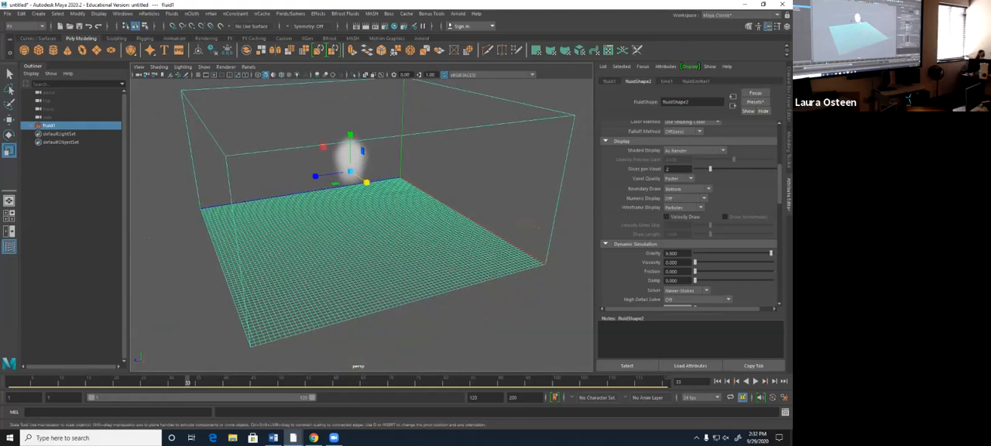
pyautogui.click(687, 188)
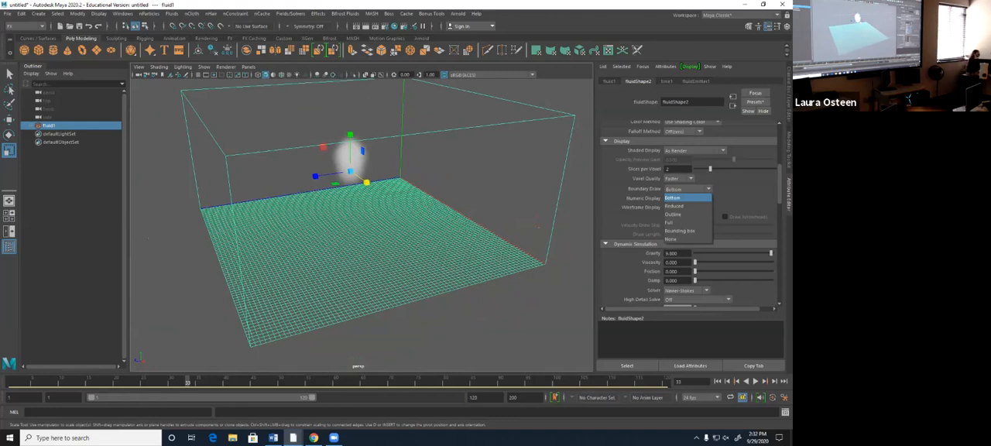
pyautogui.click(671, 239)
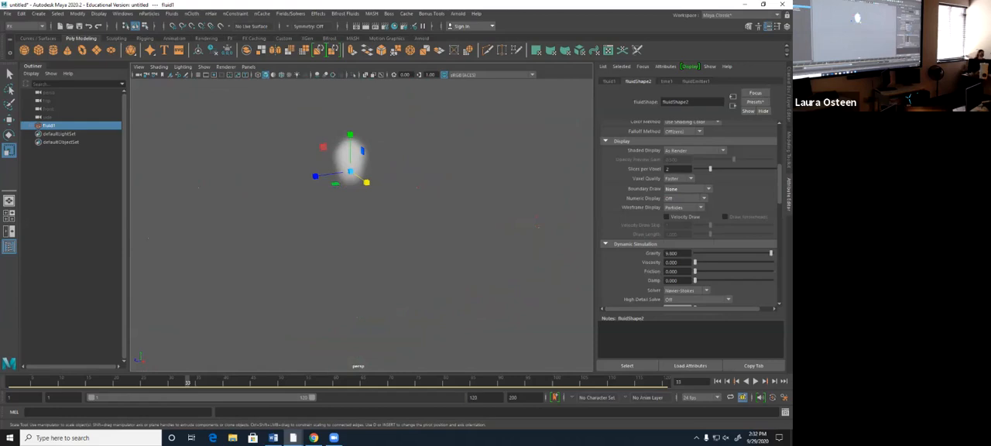
# - Set the container's Boundary Draw to Reduced and inspect it from another angle
pyautogui.click(686, 189)
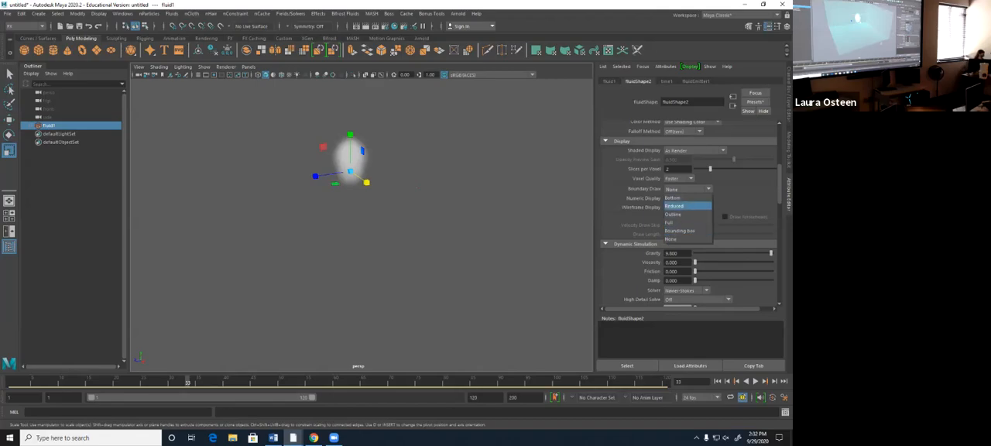
pyautogui.click(673, 206)
pyautogui.keyDown('alt'); pyautogui.moveTo(341, 232); pyautogui.dragTo(361, 248); pyautogui.keyUp('alt')
# - Set the container's Boundary Draw to Outline and inspect the grid from several sides
pyautogui.click(686, 188)
pyautogui.click(673, 217)
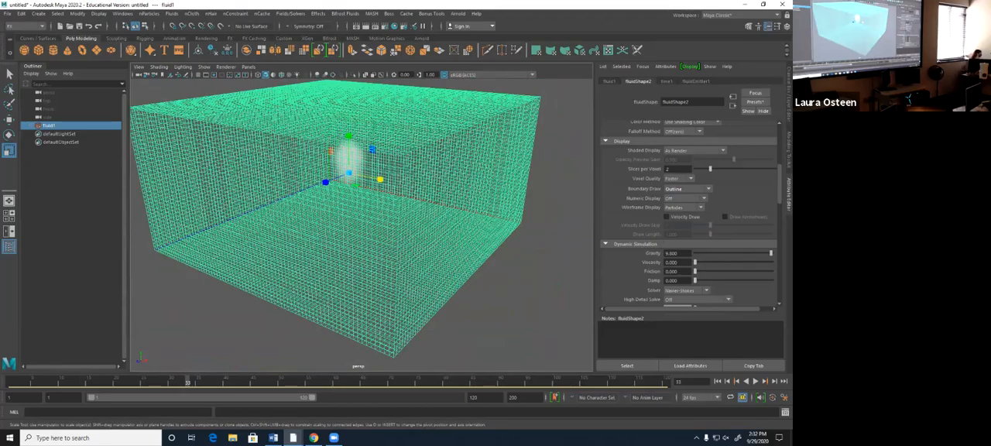
pyautogui.keyDown('alt'); pyautogui.moveTo(465, 282); pyautogui.dragTo(441, 267); pyautogui.keyUp('alt')
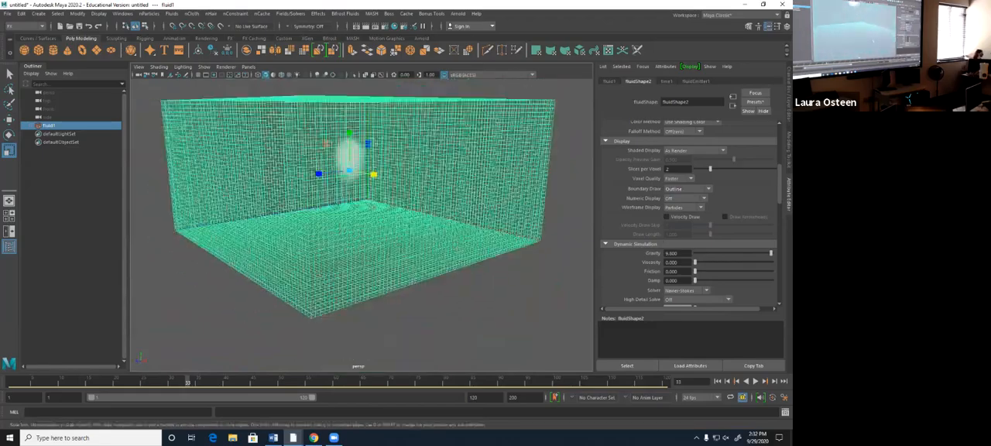
pyautogui.scroll(6, 362, 224)
pyautogui.keyDown('alt'); pyautogui.moveTo(363, 225); pyautogui.dragTo(333, 261); pyautogui.keyUp('alt')
pyautogui.scroll(-8, 359, 215)
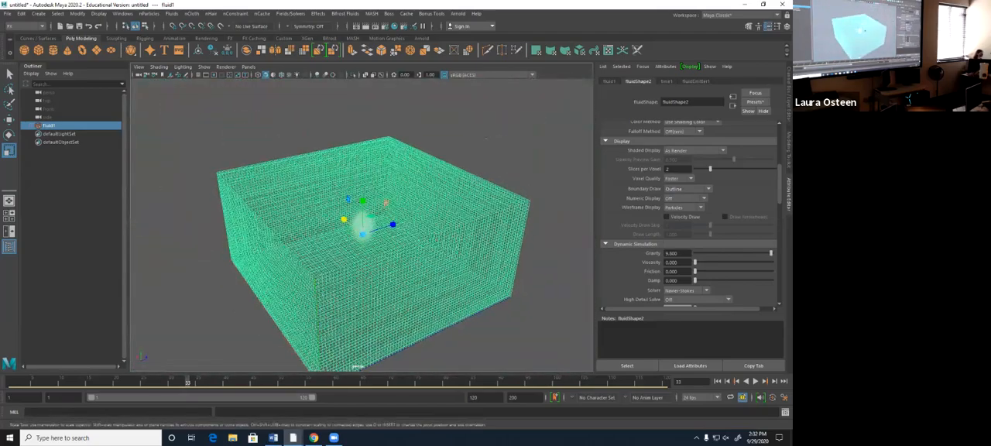
# - Set the container's Boundary Draw to Bounding box and view the container from a lower angle
pyautogui.click(687, 188)
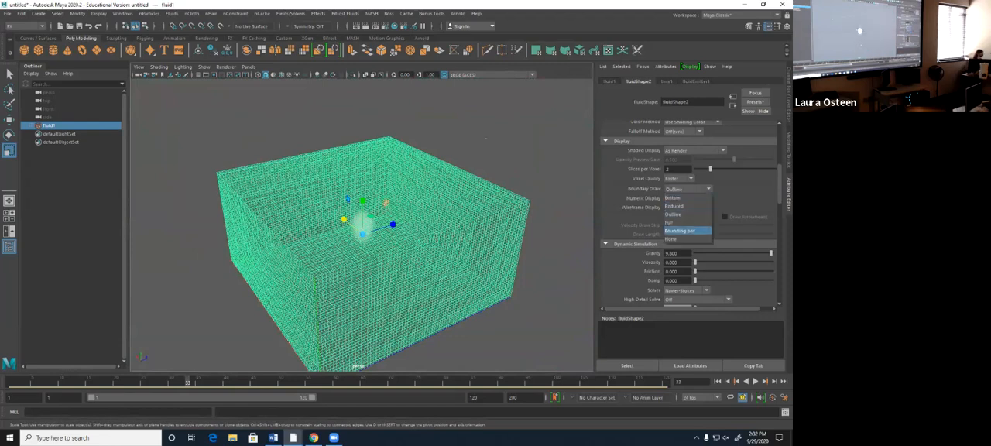
pyautogui.click(686, 231)
pyautogui.keyDown('alt'); pyautogui.moveTo(486, 138); pyautogui.dragTo(496, 114); pyautogui.keyUp('alt')
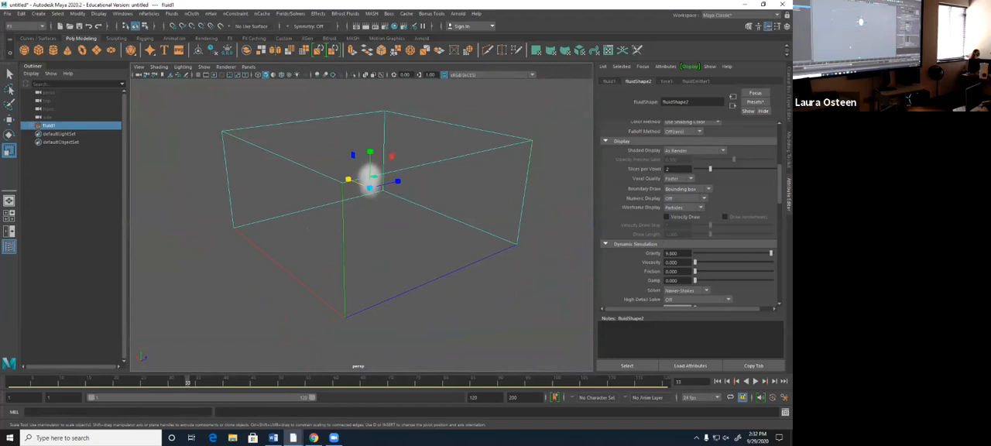
# - Set the container's Boundary Draw to Full and inspect the voxel grid up close
pyautogui.click(687, 189)
pyautogui.click(684, 206)
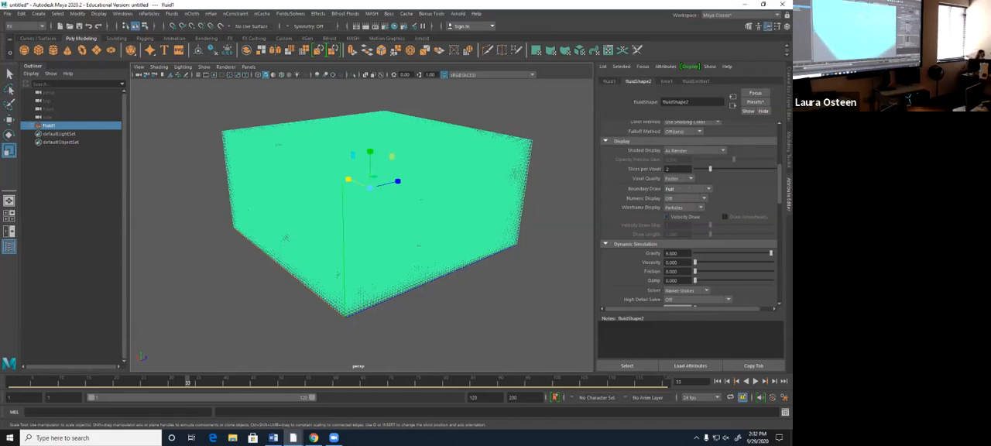
pyautogui.scroll(5, 412, 326)
pyautogui.keyDown('alt'); pyautogui.moveTo(403, 224); pyautogui.dragTo(377, 230); pyautogui.keyUp('alt')
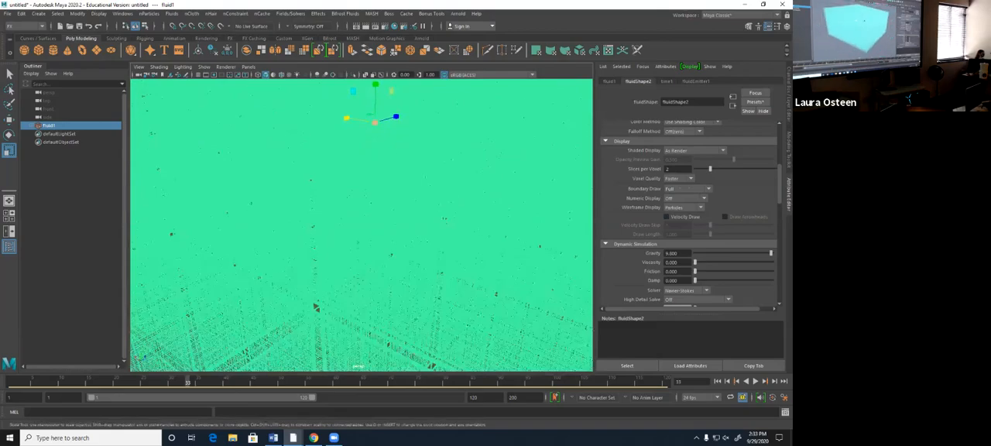
# - Inspect the fully drawn voxel grid from several angles and distances, and play the simulation inside it
pyautogui.scroll(-5, 315, 307)
pyautogui.scroll(4, 316, 308)
pyautogui.scroll(5, 316, 308)
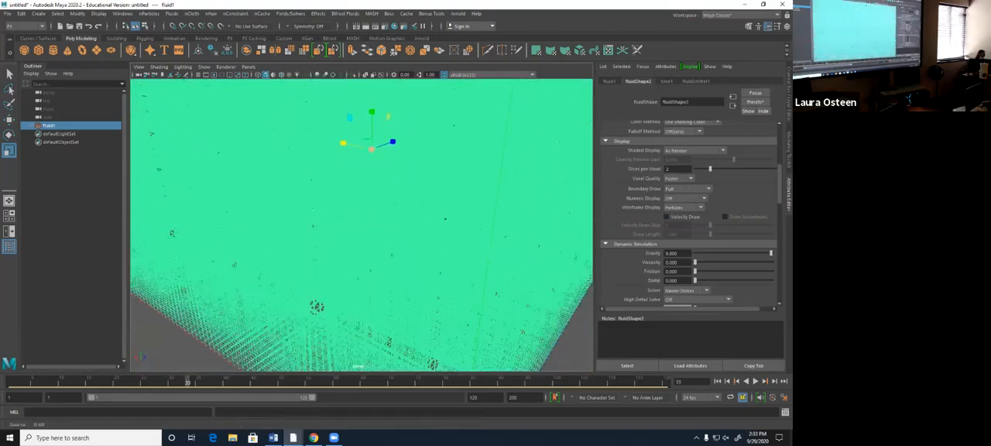
pyautogui.keyDown('alt'); pyautogui.moveTo(405, 246); pyautogui.dragTo(472, 213); pyautogui.keyUp('alt')
pyautogui.scroll(-6, 318, 207)
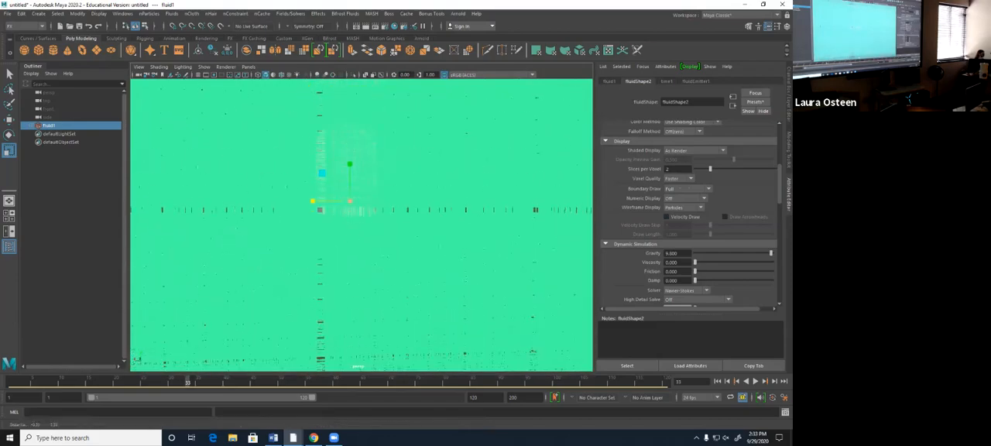
pyautogui.keyDown('alt'); pyautogui.moveTo(318, 208); pyautogui.dragTo(374, 213); pyautogui.keyUp('alt')
pyautogui.click(754, 381)
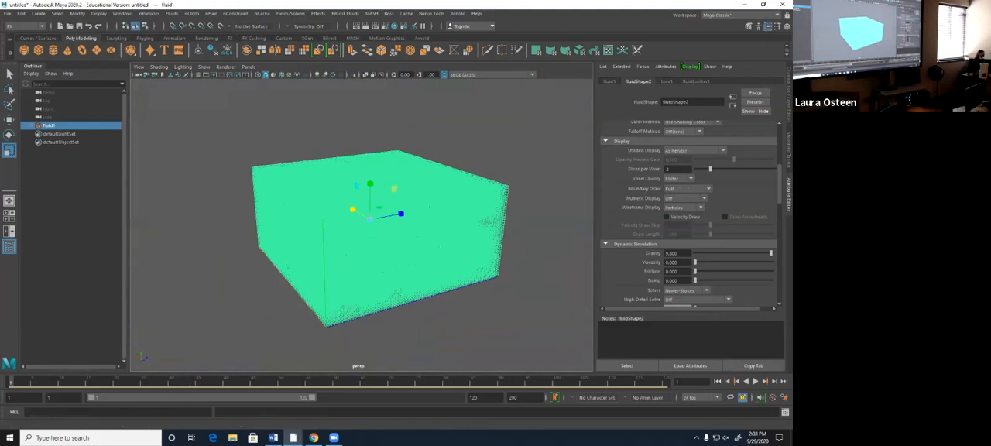
pyautogui.click(754, 380)
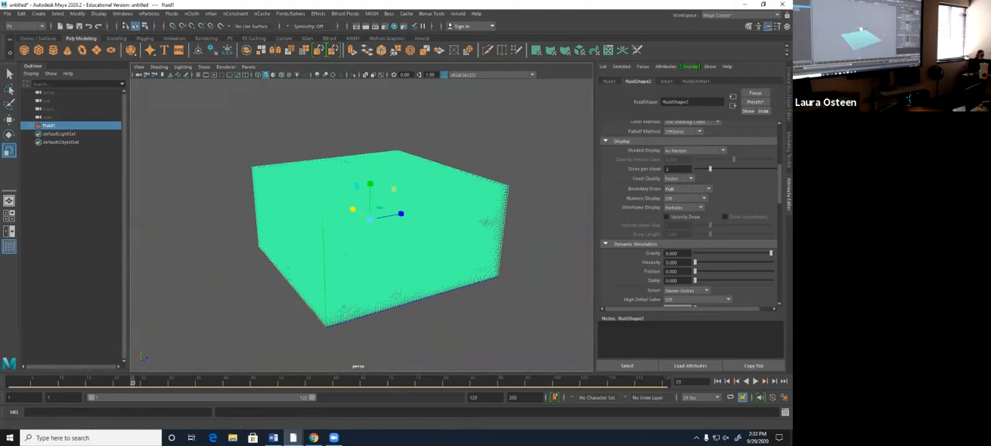
# - Set the container's Boundary Draw to Bottom and play the simulation to view the rising smoke up close
pyautogui.click(687, 189)
pyautogui.click(676, 197)
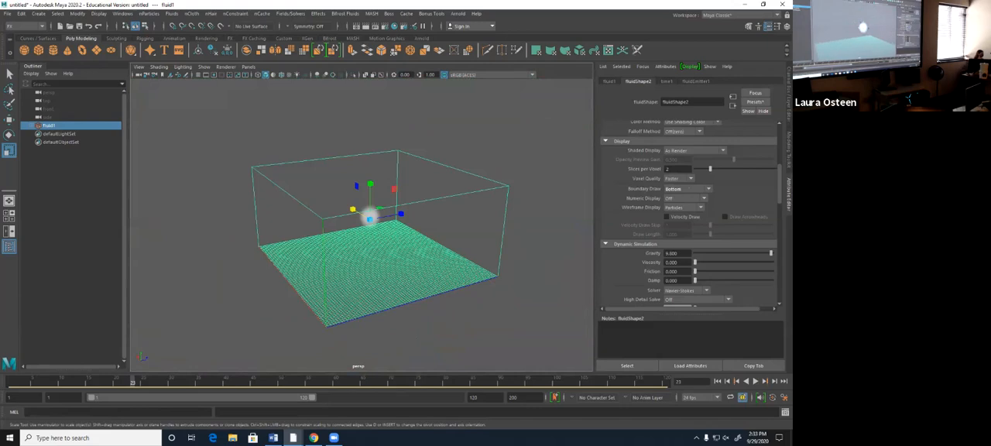
pyautogui.scroll(5, 362, 224)
pyautogui.keyDown('alt'); pyautogui.moveTo(362, 224); pyautogui.dragTo(362, 220); pyautogui.keyUp('alt')
pyautogui.click(755, 380)
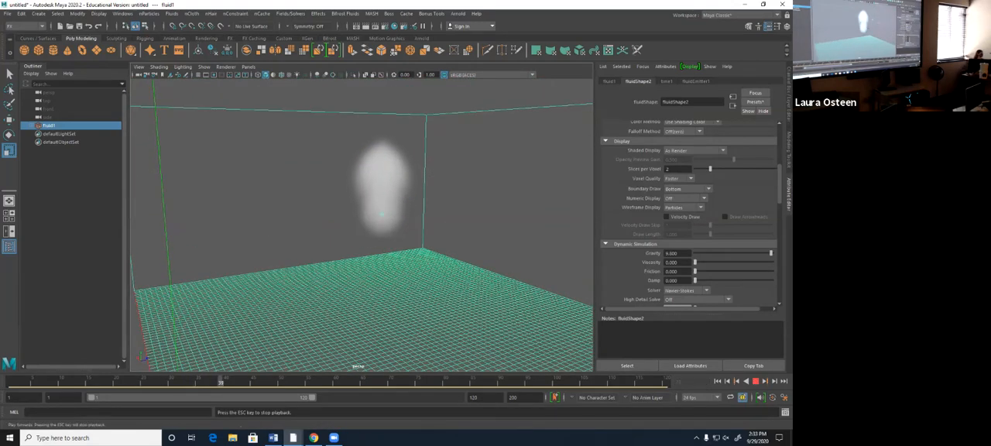
pyautogui.press('Escape')
pyautogui.press('r')
# - Preview the smoke with Numeric Display set to Temperature, and switch Numeric Display back to Off
pyautogui.click(684, 199)
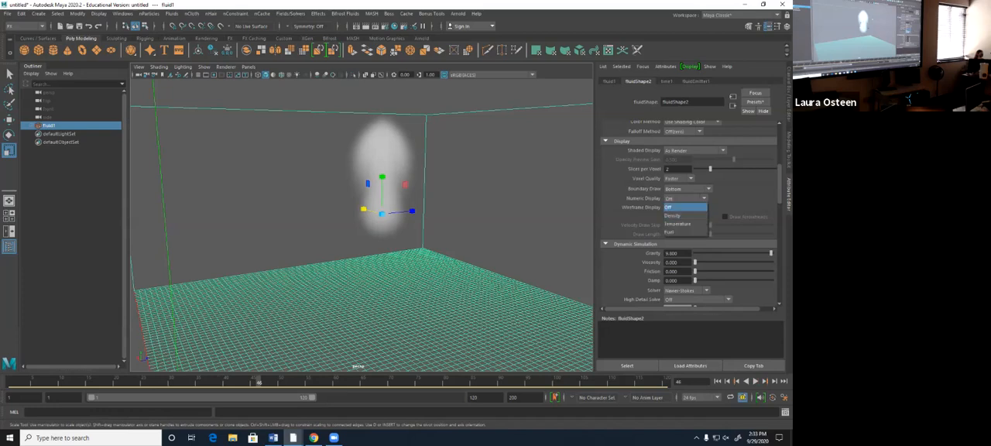
pyautogui.click(678, 224)
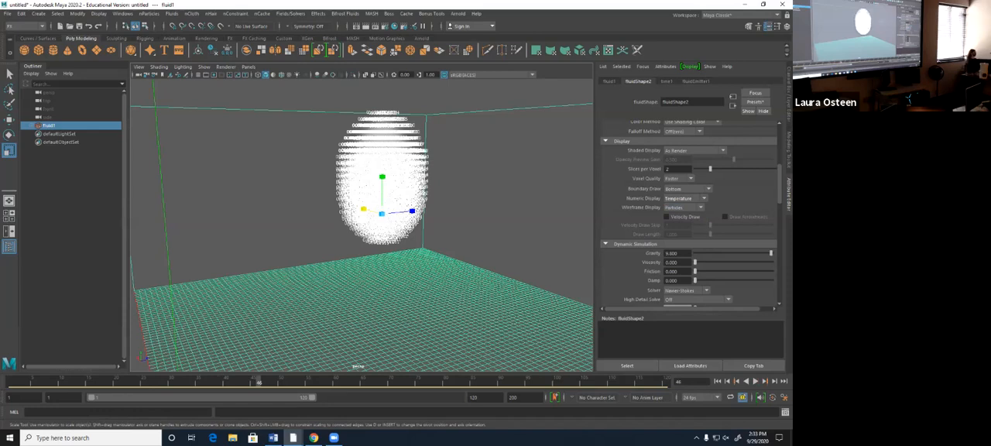
pyautogui.click(684, 198)
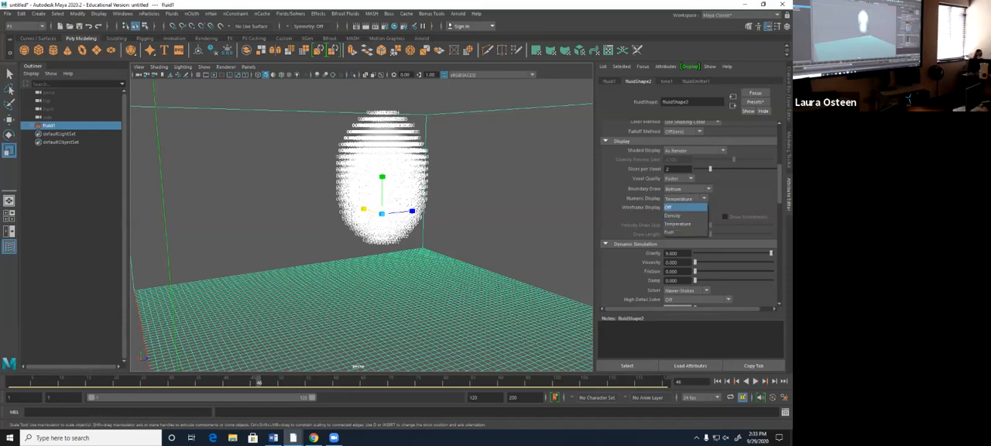
pyautogui.click(671, 207)
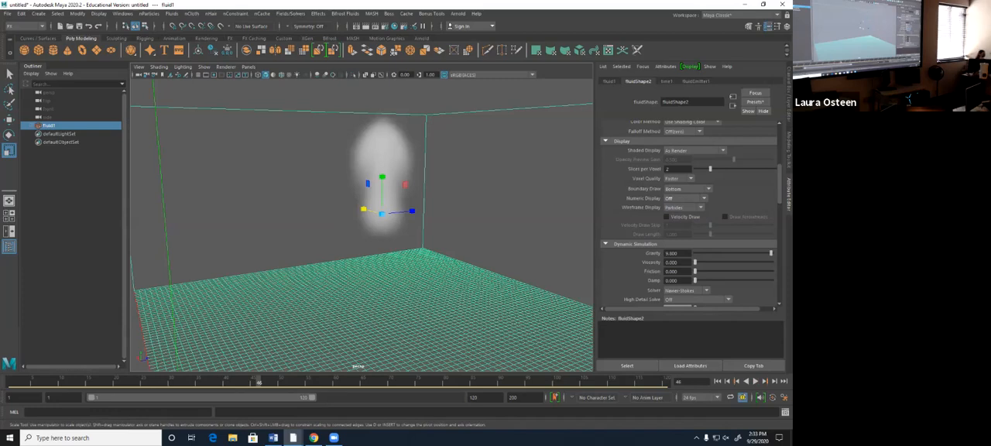
# - Set the fluid's Wireframe Display to Rectangles, play the simulation in wireframe view from the first frame, and return to shaded view
pyautogui.press('4')
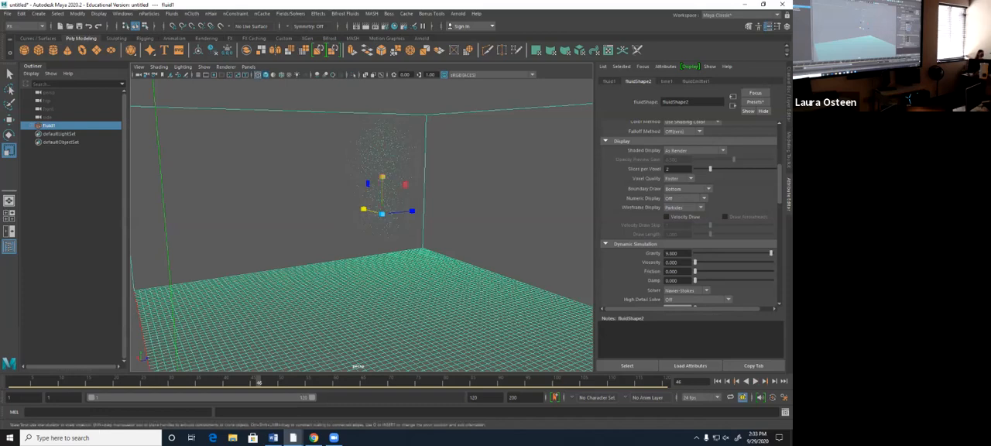
pyautogui.click(680, 207)
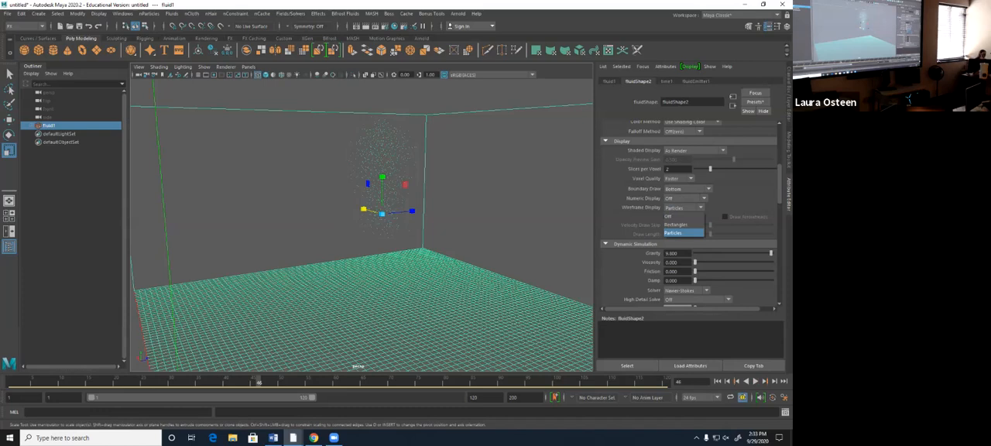
pyautogui.click(675, 223)
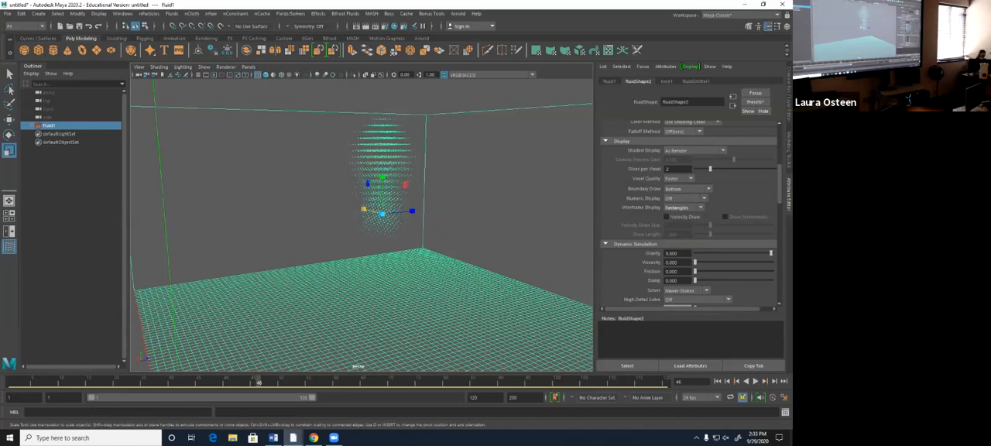
pyautogui.scroll(1, 363, 217)
pyautogui.click(727, 380)
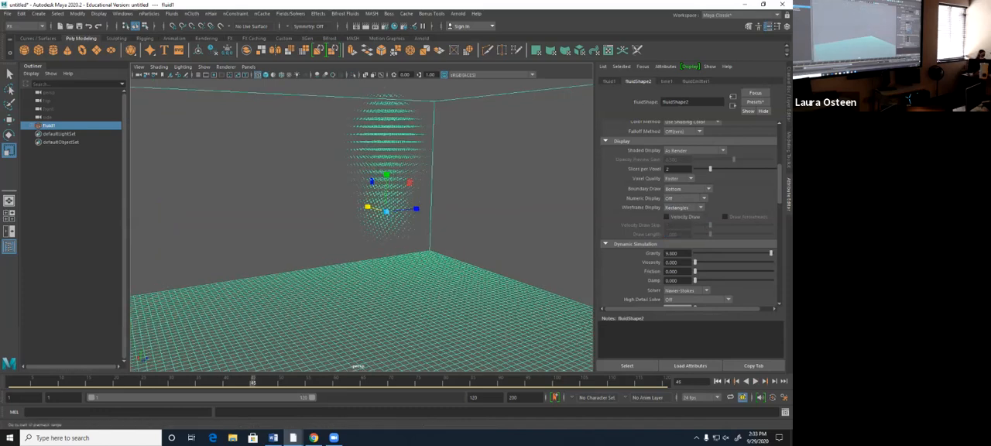
pyautogui.click(716, 381)
pyautogui.click(754, 380)
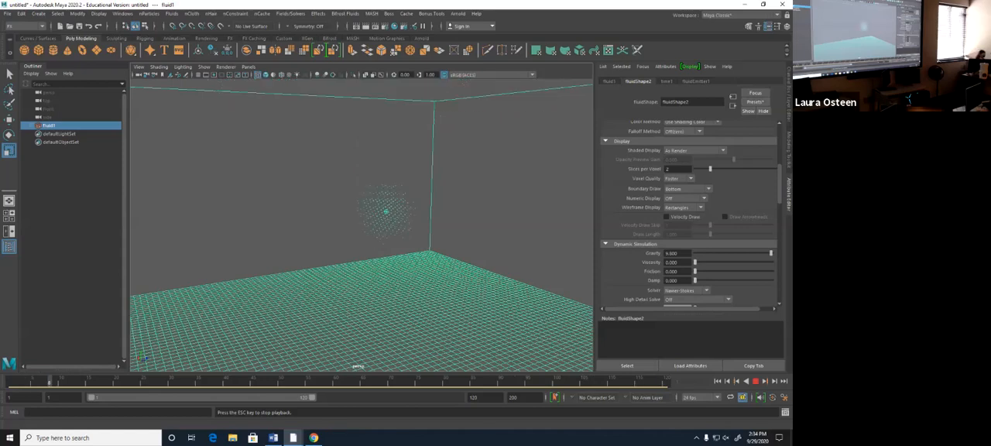
pyautogui.click(718, 381)
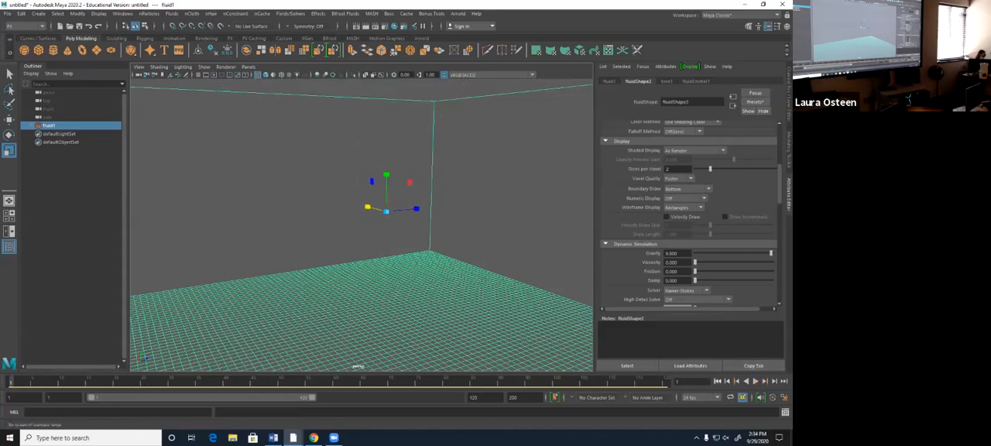
pyautogui.click(265, 75)
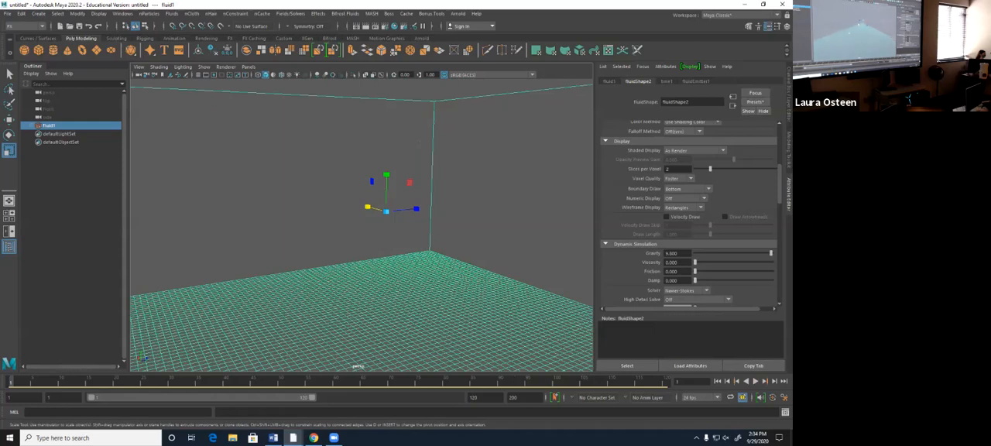
# - Play the simulation with Velocity Draw enabled, inspect the velocity vectors around the smoke, and disable Velocity Draw
pyautogui.moveTo(387, 136)
pyautogui.keyDown('alt'); pyautogui.mouseDown()
pyautogui.moveTo(411, 155)
pyautogui.moveTo(410, 172)
pyautogui.moveTo(418, 142)
pyautogui.mouseUp(); pyautogui.keyUp('alt')
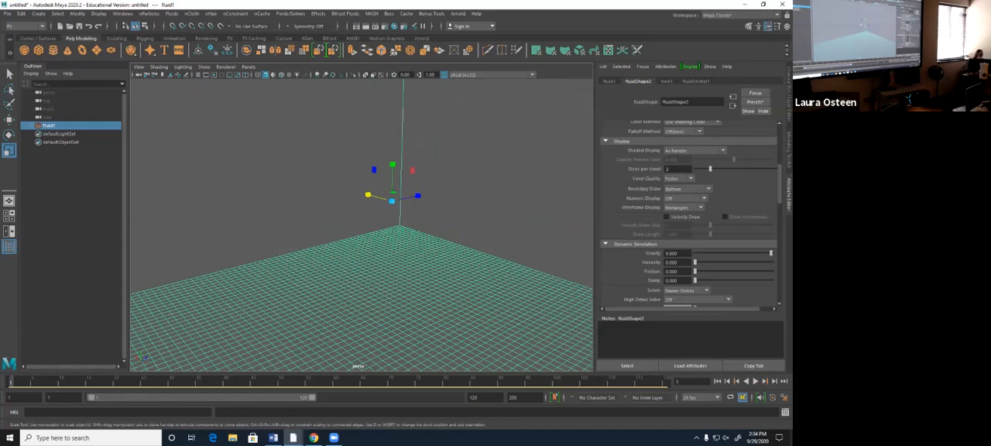
pyautogui.click(666, 216)
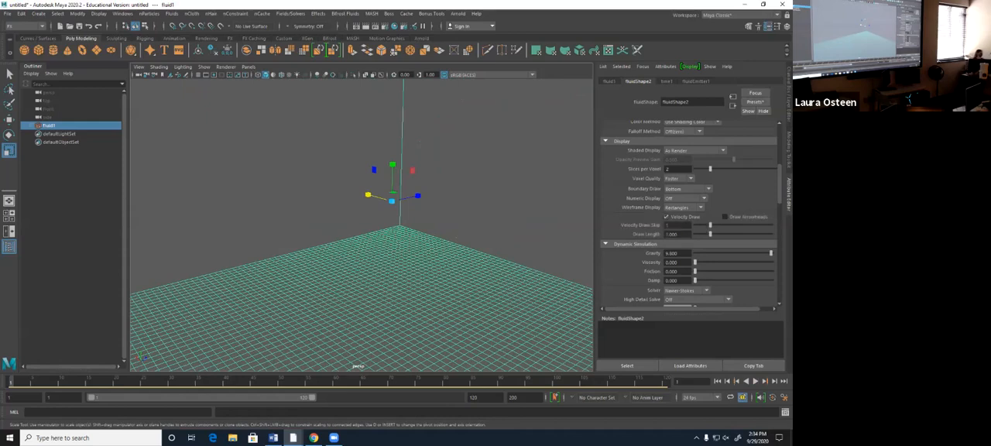
pyautogui.hotkey('alt', 'v')
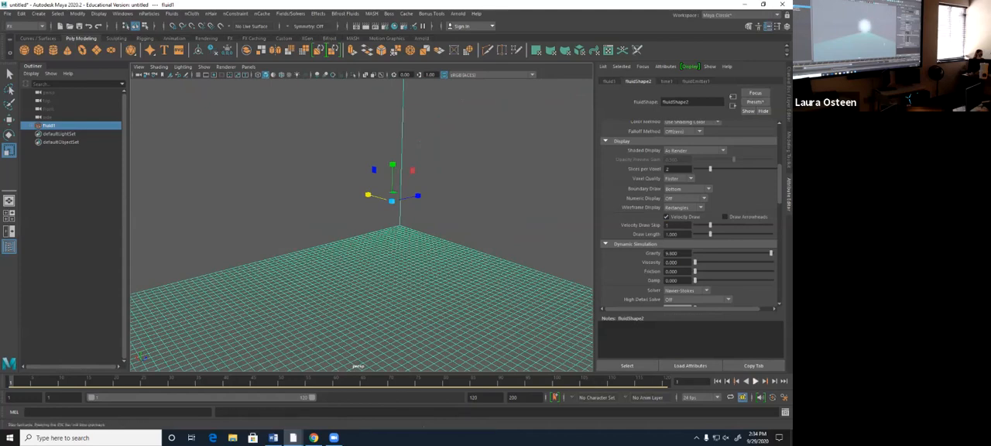
pyautogui.keyDown('alt'); pyautogui.moveTo(372, 251); pyautogui.dragTo(434, 243); pyautogui.keyUp('alt')
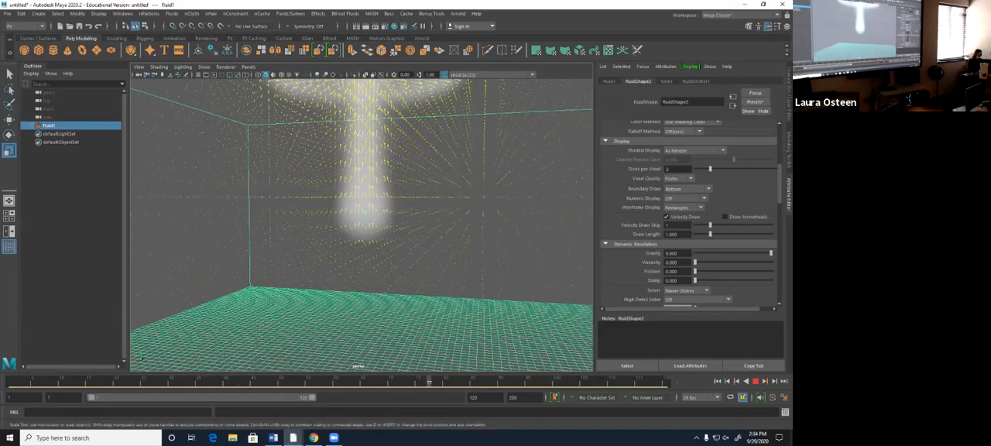
pyautogui.keyDown('alt'); pyautogui.moveTo(433, 243); pyautogui.dragTo(439, 274, button='middle'); pyautogui.keyUp('alt')
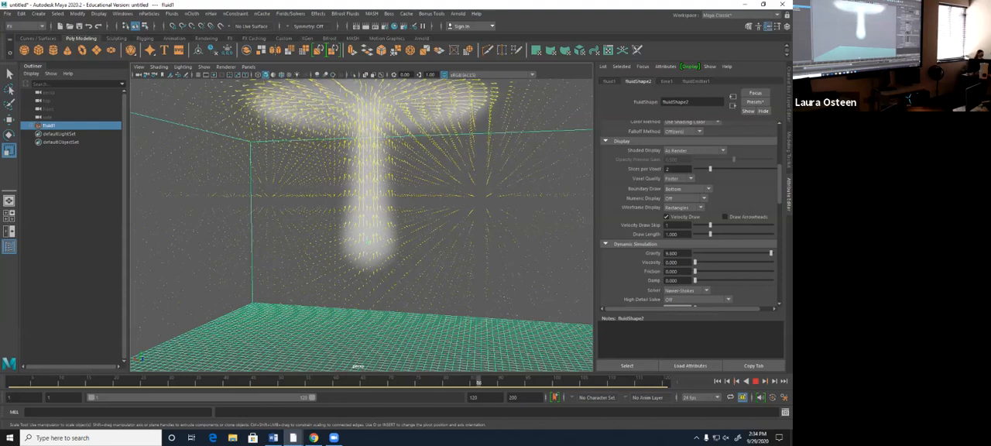
pyautogui.click(666, 217)
# - Set the fluid's dynamic simulation Gravity to -9.8 and play the simulation from the first frame
pyautogui.scroll(-3, 738, 291)
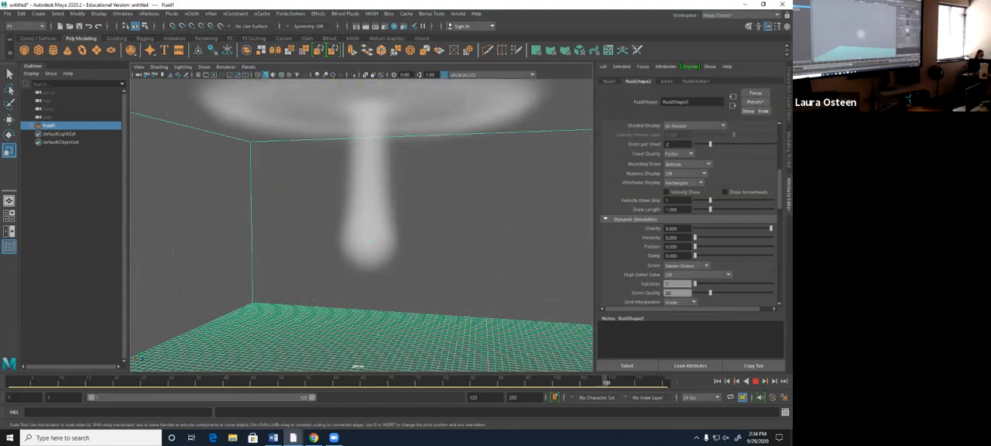
pyautogui.scroll(-2, 689, 217)
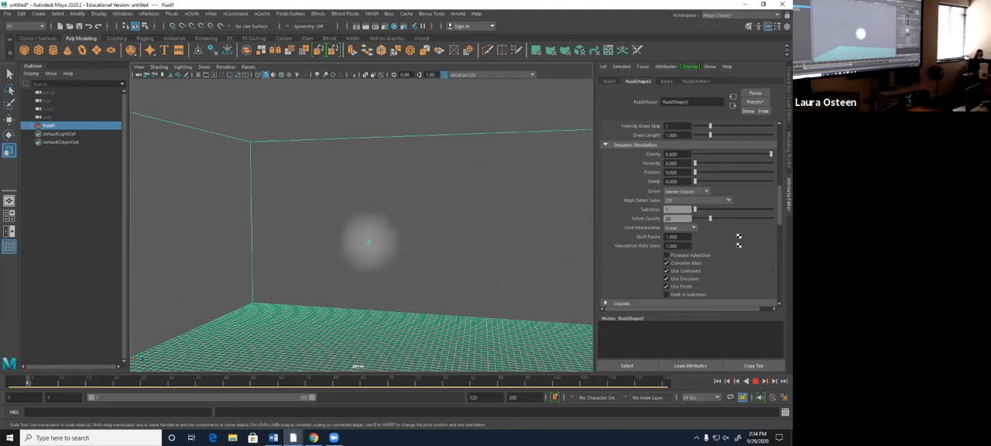
pyautogui.scroll(-1, 361, 224)
pyautogui.click(677, 154)
pyautogui.press('Escape')
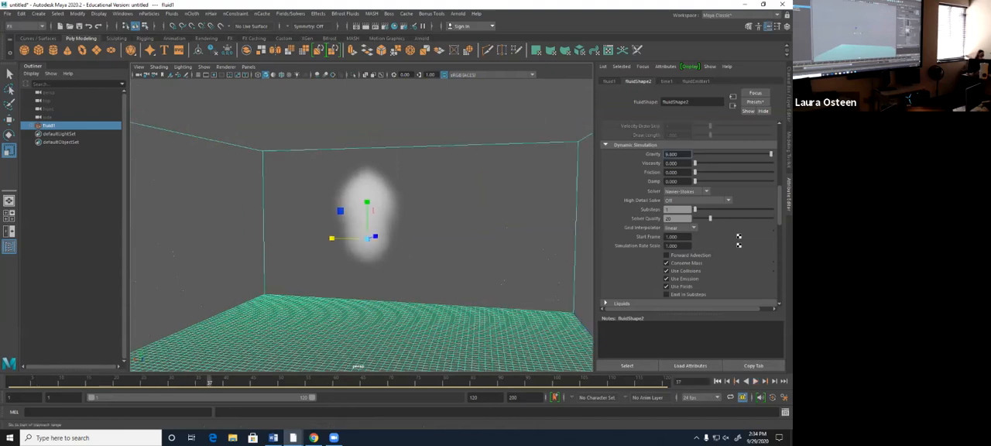
pyautogui.hotkey('shift', 'alt', 'v')
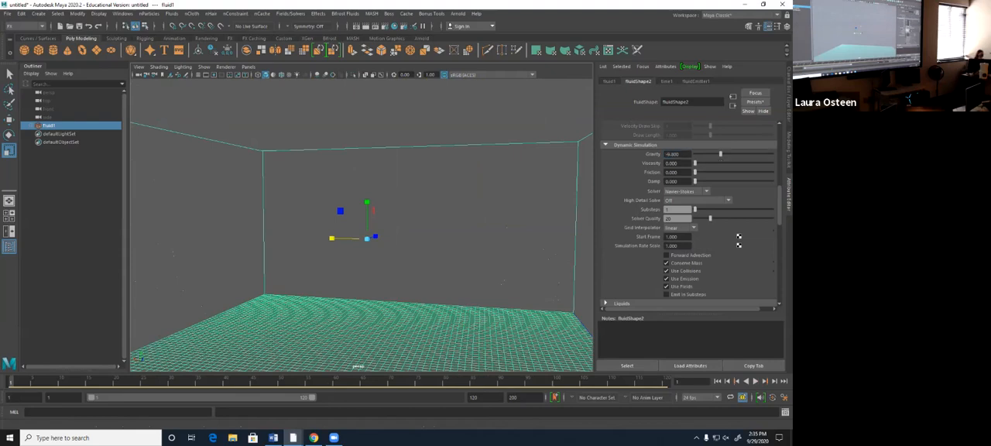
pyautogui.hotkey('alt', 'v')
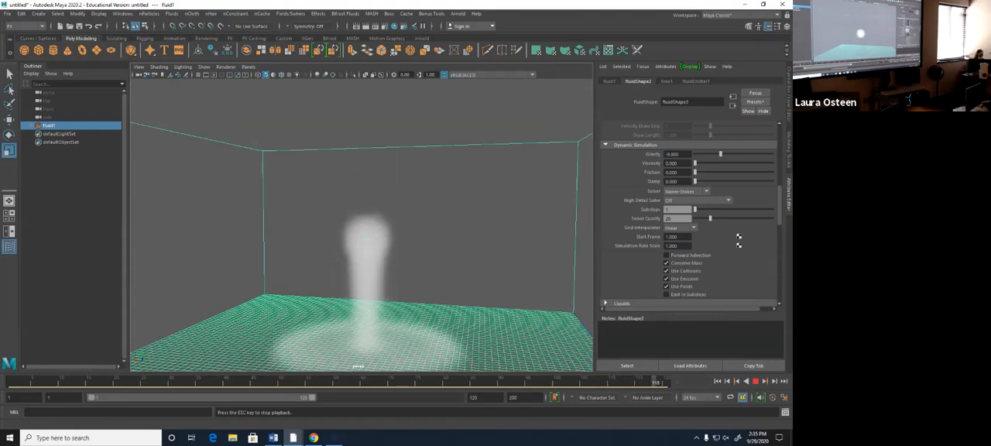
pyautogui.click(755, 381)
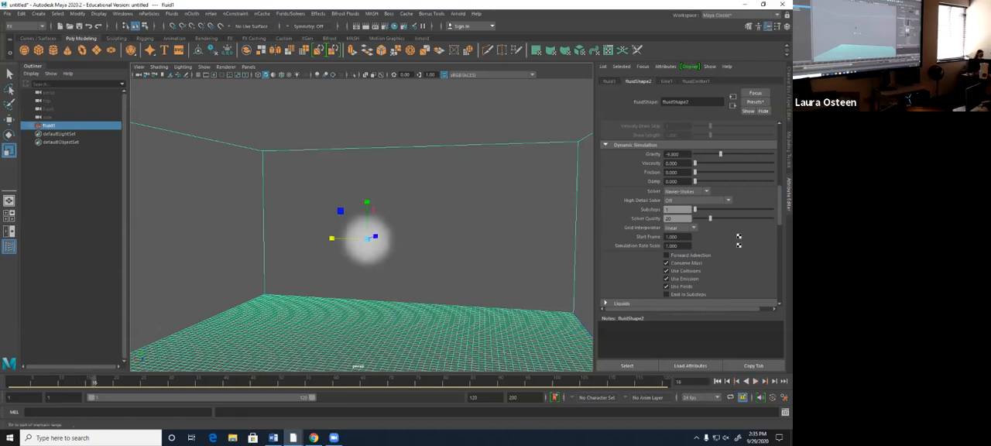
# - Play the simulation with Viscosity at 0.070, raise it to about 0.15 during playback, and rewind to the first frame
pyautogui.click(717, 380)
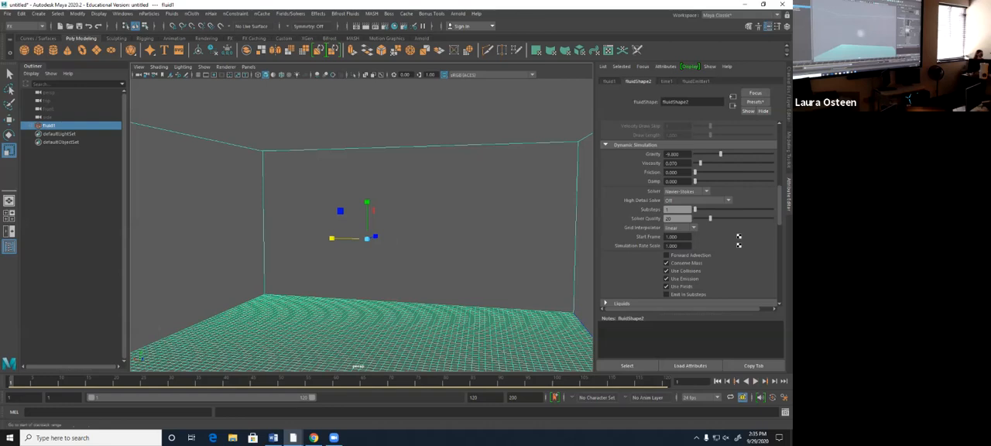
pyautogui.click(755, 381)
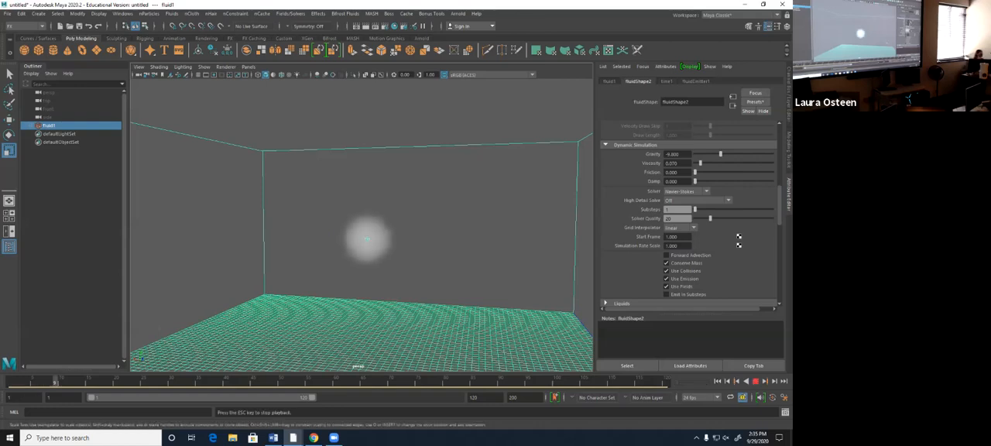
pyautogui.moveTo(701, 163); pyautogui.dragTo(706, 163)
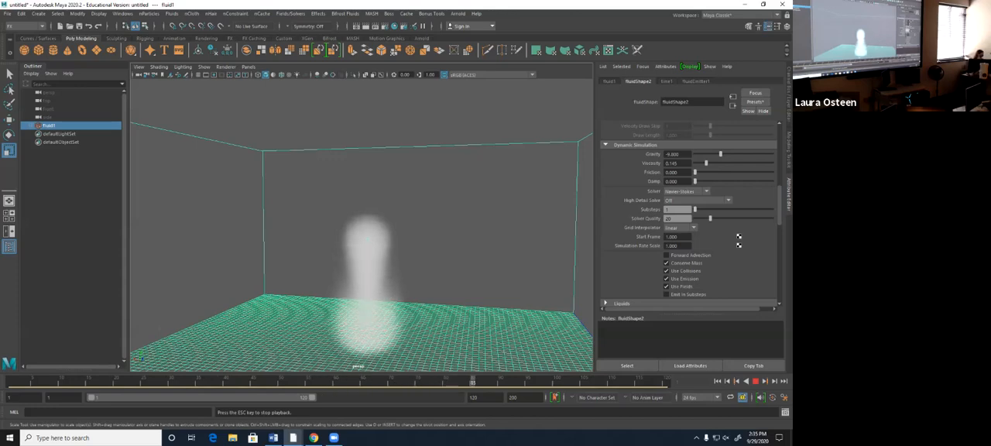
pyautogui.scroll(-2, 361, 224)
pyautogui.keyDown('alt'); pyautogui.moveTo(364, 232); pyautogui.dragTo(366, 222, button='middle'); pyautogui.keyUp('alt')
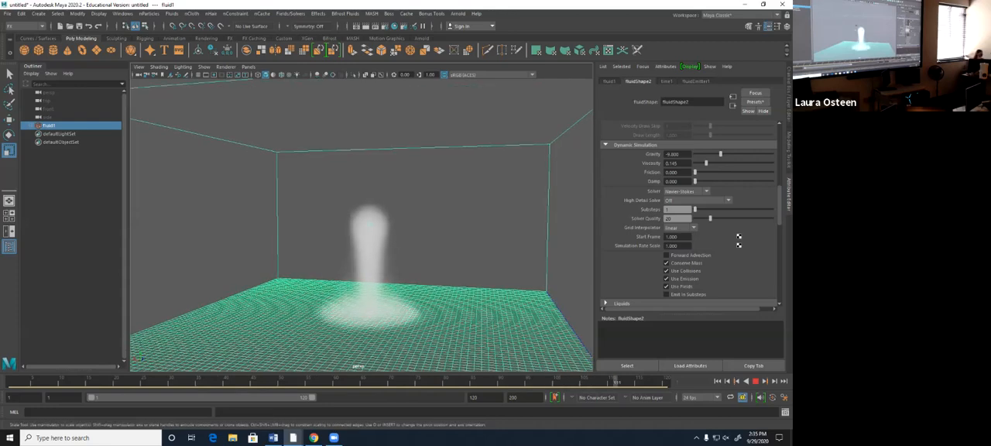
pyautogui.click(755, 381)
pyautogui.click(717, 381)
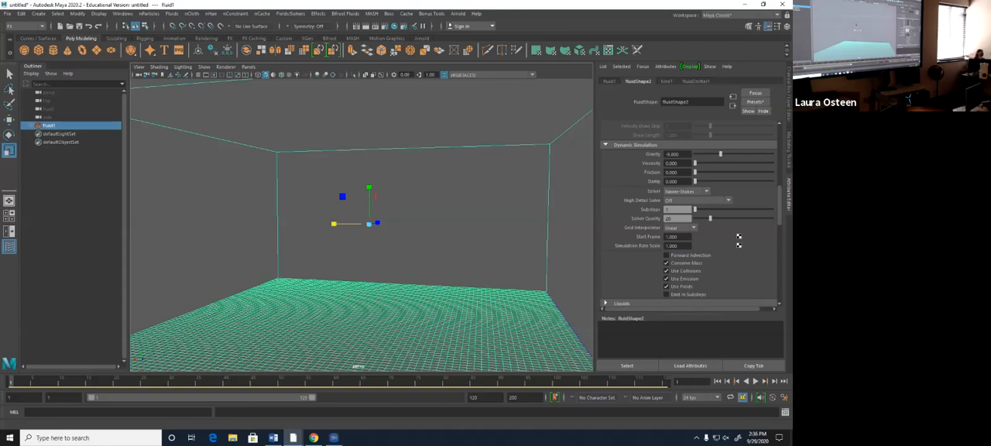
# - Try the Spring Mesh solver for the fluid and set the Solver back to Navier-Stokes
pyautogui.click(686, 191)
pyautogui.click(681, 217)
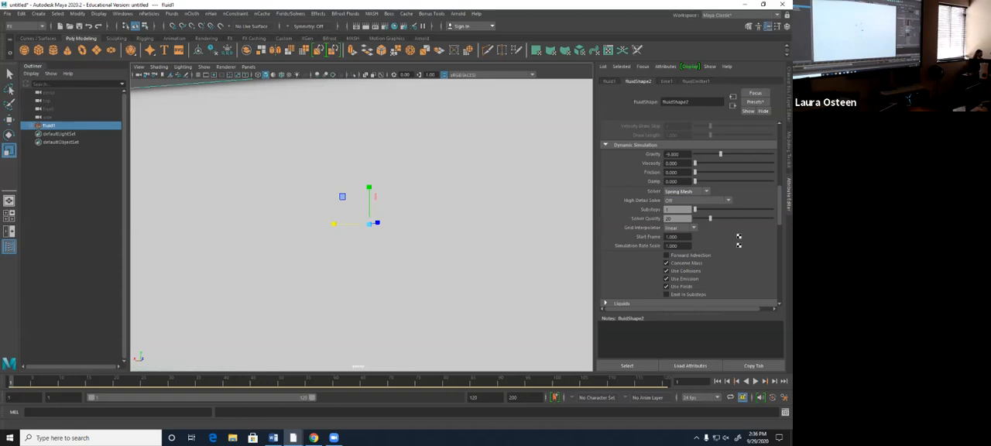
pyautogui.click(686, 191)
pyautogui.click(683, 209)
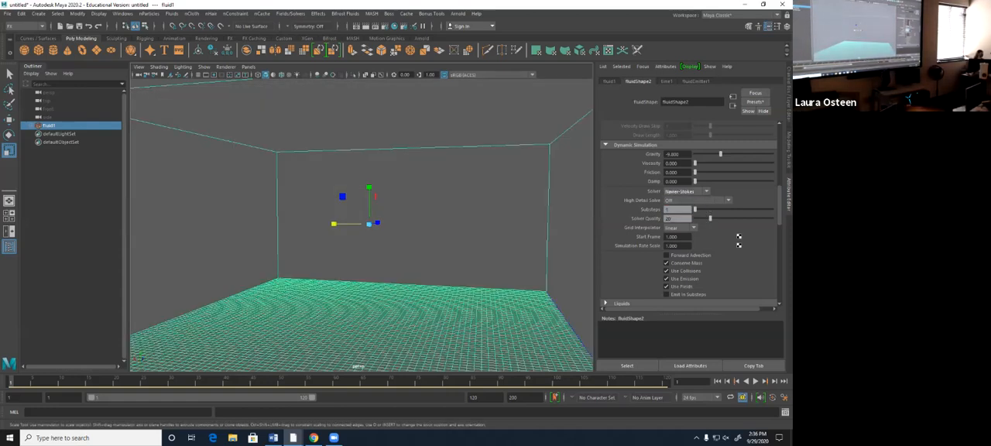
# - Play the simulation with High Detail Solve off, check the solve options, and rewind to the first frame
pyautogui.hotkey('alt', 'v')
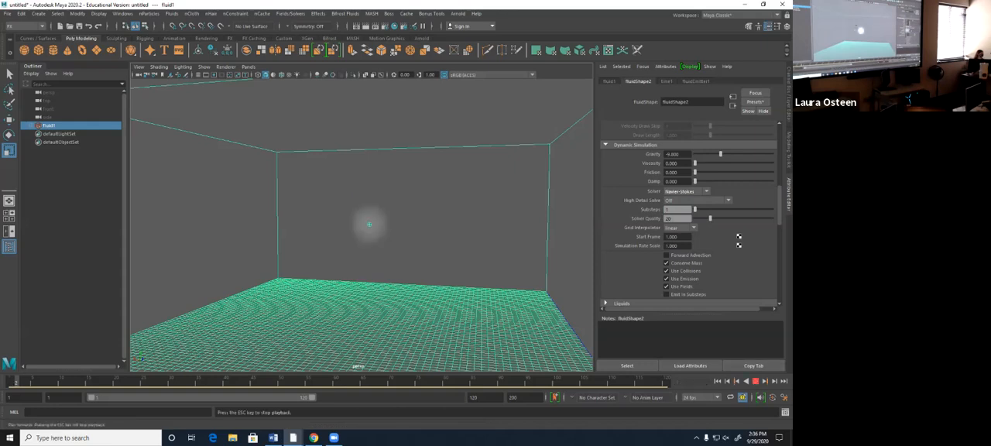
pyautogui.press('Escape')
pyautogui.click(697, 199)
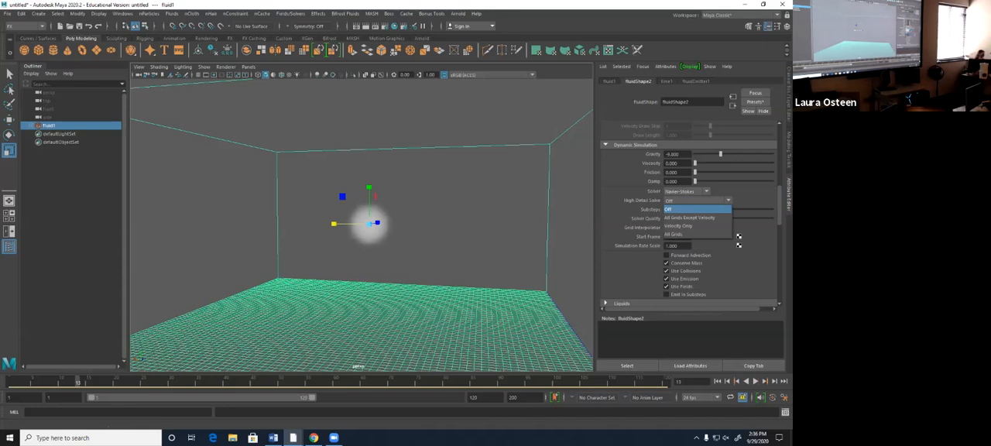
pyautogui.click(716, 381)
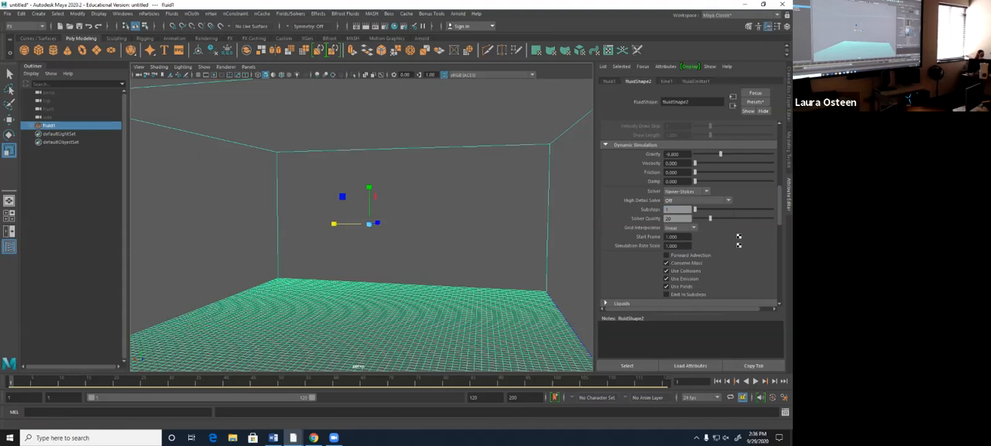
# - Try High Detail Solve on All Grids by playing the simulation, rewind, and set it back to Off
pyautogui.click(697, 200)
pyautogui.click(681, 230)
pyautogui.click(755, 381)
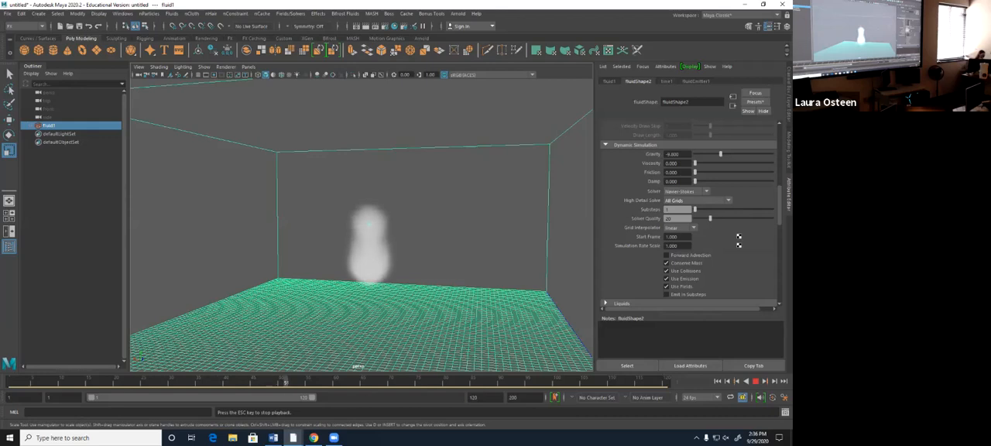
pyautogui.click(718, 381)
pyautogui.click(696, 200)
pyautogui.click(697, 209)
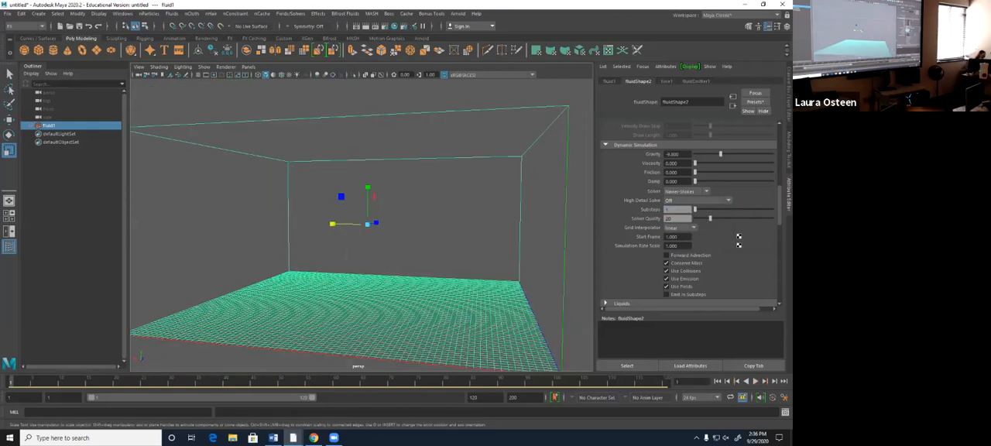
# - Play the simulation at a Simulation Rate Scale of 1.000, viewing the whole container, and rewind to the first frame
pyautogui.keyDown('alt'); pyautogui.moveTo(348, 252); pyautogui.dragTo(399, 262); pyautogui.keyUp('alt')
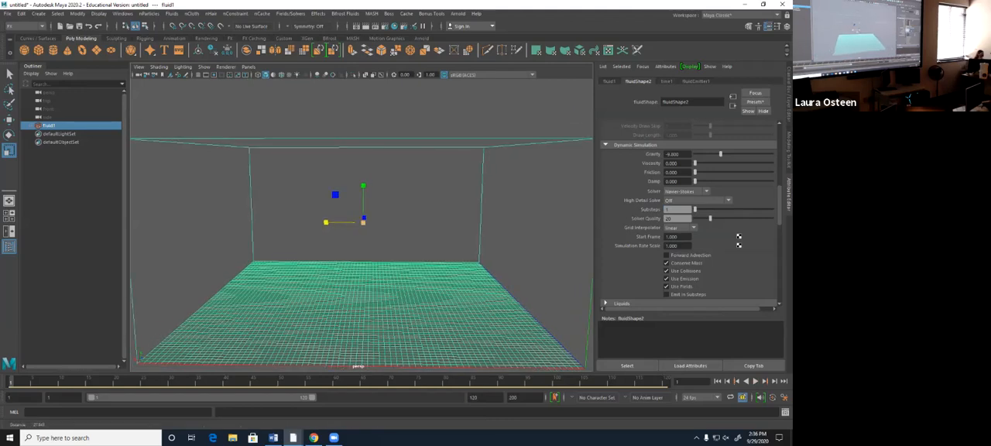
pyautogui.keyDown('alt'); pyautogui.moveTo(399, 261); pyautogui.dragTo(360, 260, button='right'); pyautogui.keyUp('alt')
pyautogui.keyDown('alt'); pyautogui.moveTo(360, 260); pyautogui.dragTo(387, 264); pyautogui.keyUp('alt')
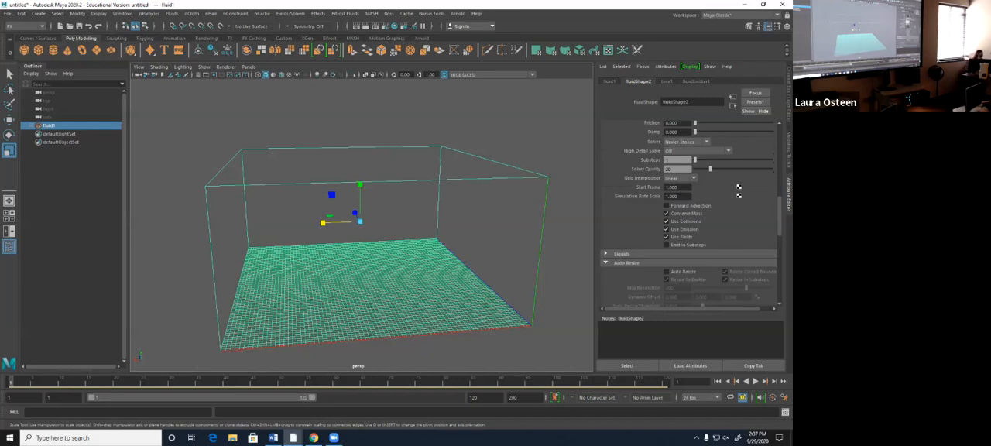
pyautogui.keyDown('alt'); pyautogui.moveTo(517, 195); pyautogui.dragTo(544, 207); pyautogui.keyUp('alt')
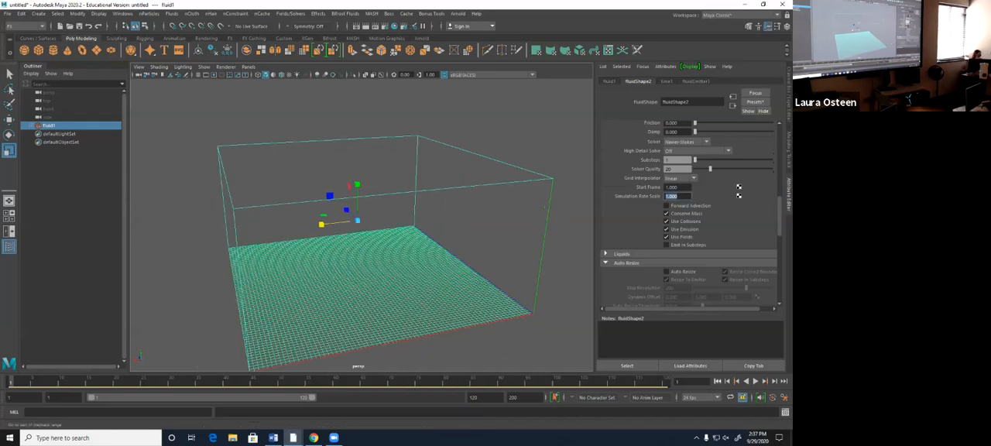
pyautogui.click(754, 381)
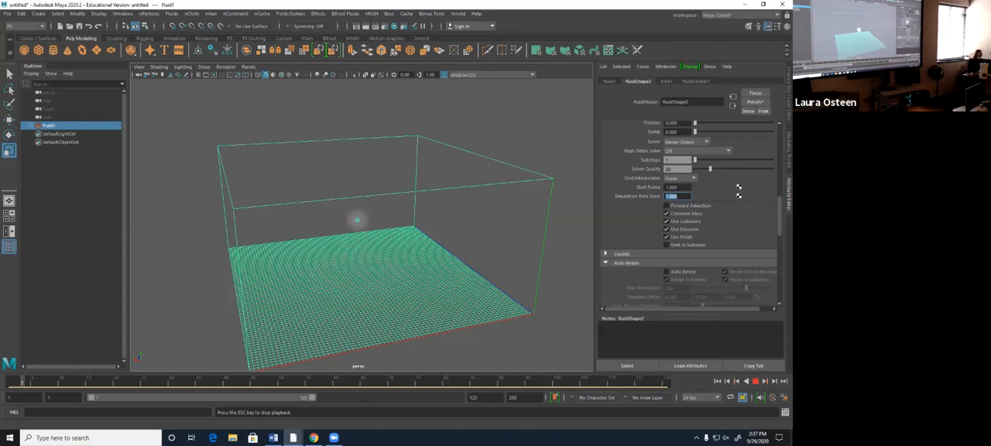
pyautogui.click(755, 381)
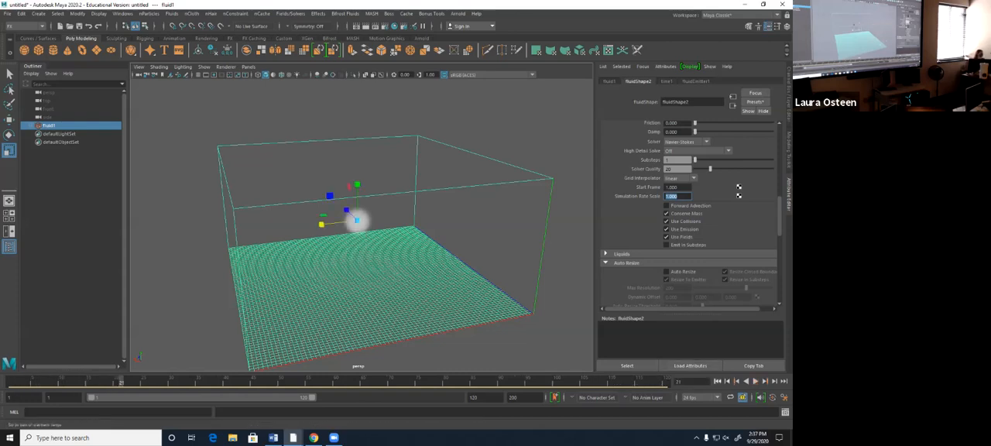
pyautogui.click(717, 380)
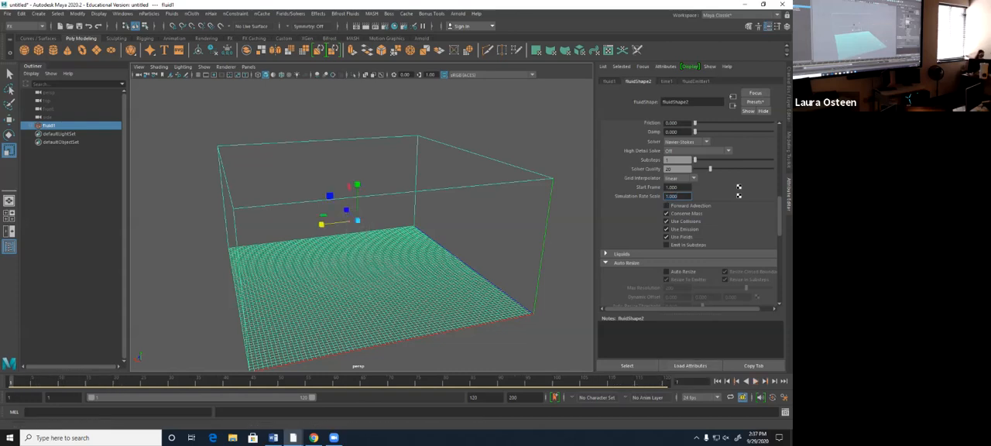
# - Set the Simulation Rate Scale to 5, play the simulation, and rewind to the first frame
pyautogui.write('0')
pyautogui.press('Return')
pyautogui.click(755, 381)
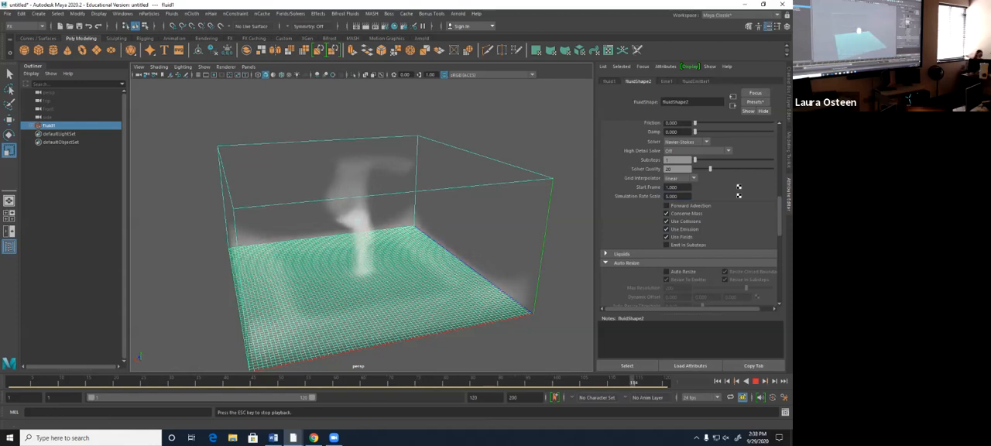
pyautogui.click(755, 381)
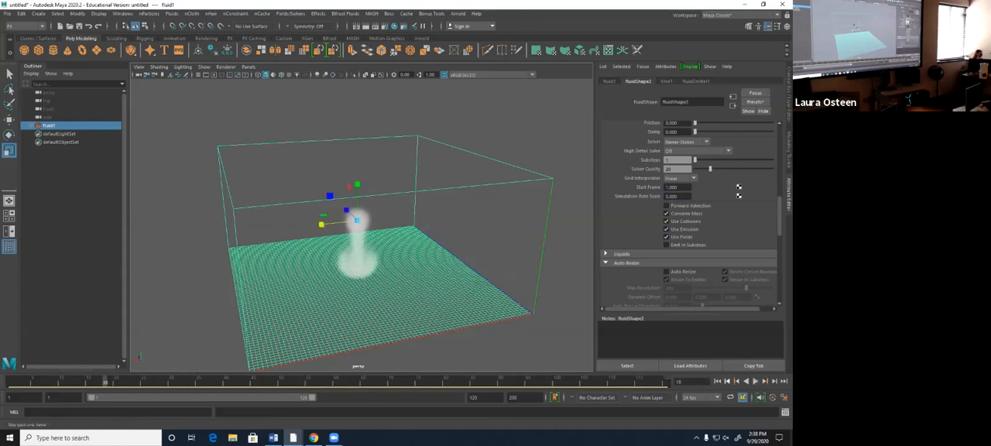
pyautogui.click(717, 381)
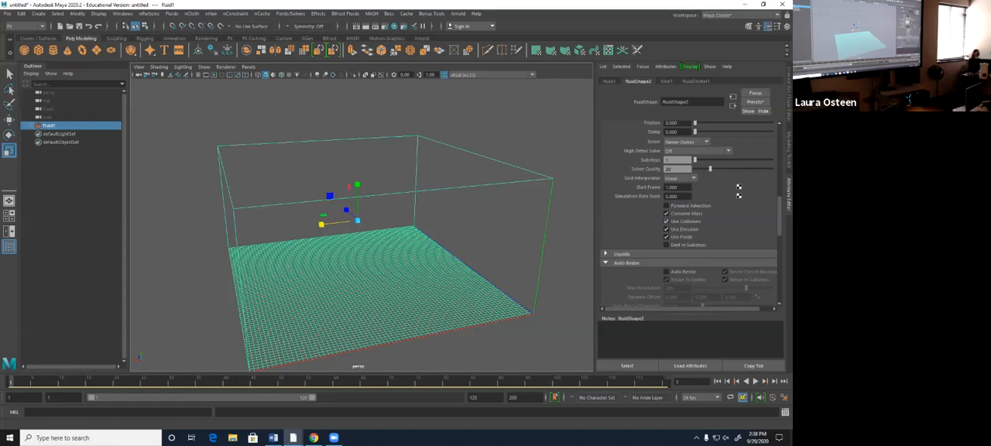
# - Enable Forward Advection for the fluid and play the simulation, viewing the smoke from a lower angle
pyautogui.hotkey('alt', 'v')
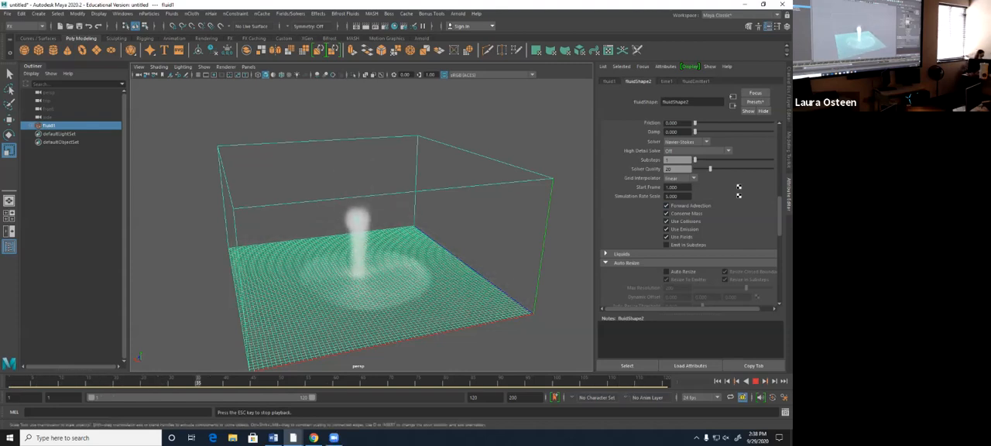
pyautogui.keyDown('alt'); pyautogui.moveTo(363, 256); pyautogui.dragTo(356, 226); pyautogui.keyUp('alt')
pyautogui.scroll(-4, 691, 215)
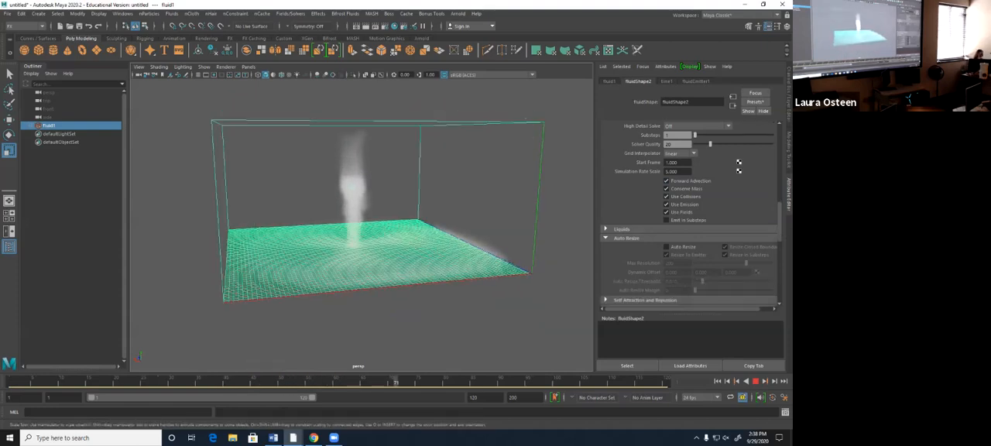
# - Try the Density Based Mass liquid method during playback and set Liquid Method back to Liquid and Air
pyautogui.click(605, 154)
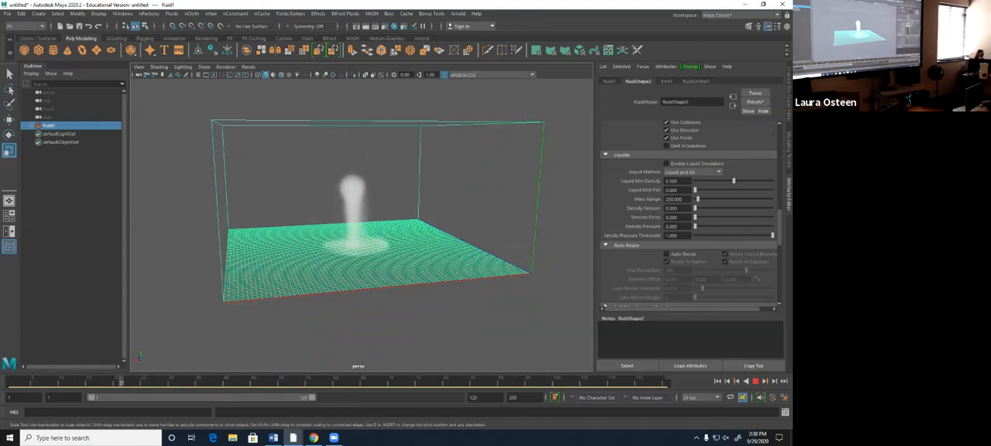
pyautogui.click(691, 172)
pyautogui.click(685, 188)
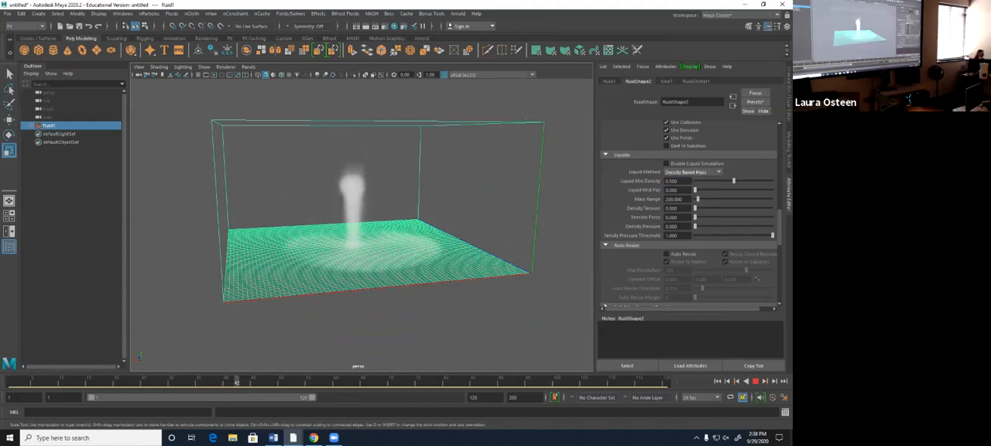
pyautogui.click(691, 172)
pyautogui.click(685, 181)
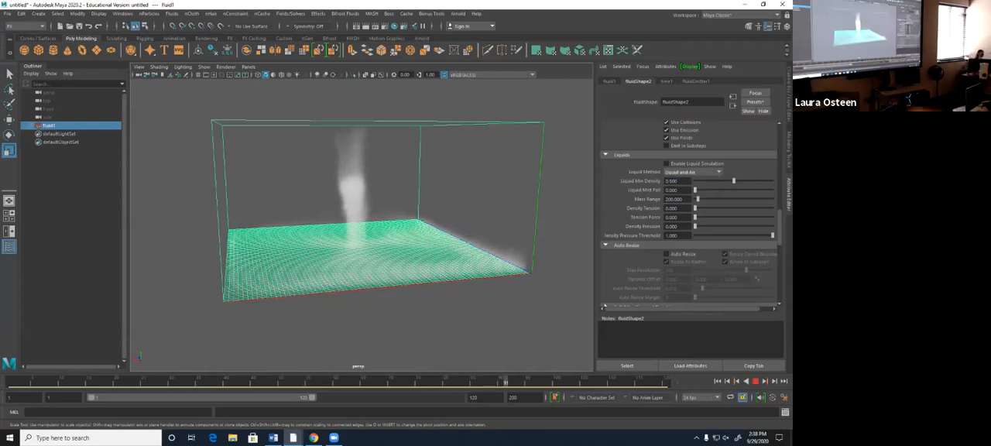
# - Try Auto Resize on the fluid container during playback, turn it off, and stop the simulation
pyautogui.scroll(-1, 608, 298)
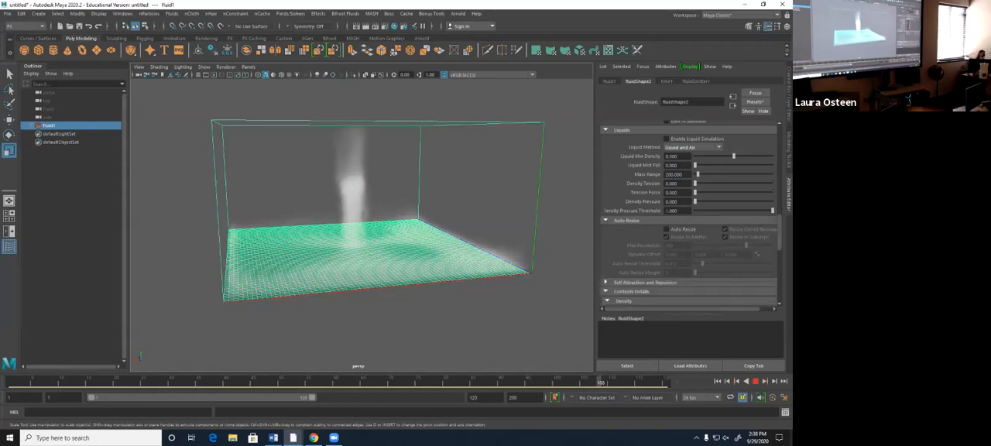
pyautogui.click(666, 229)
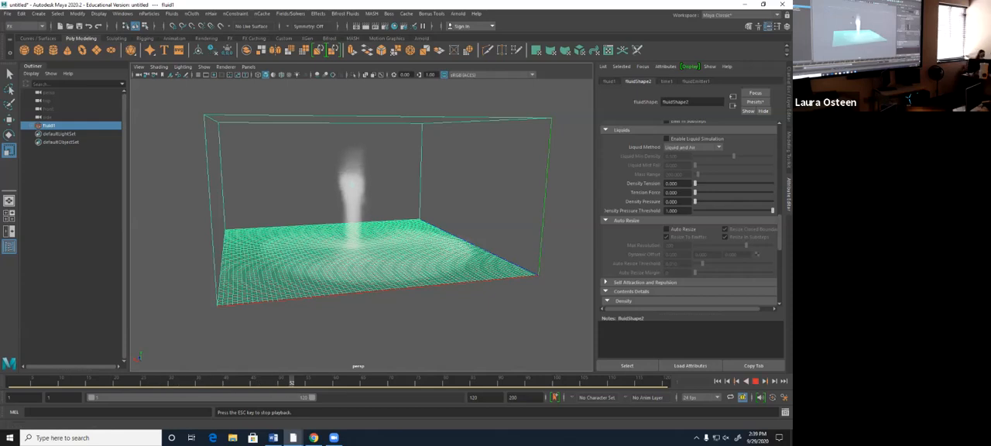
pyautogui.click(755, 381)
# - Set the fluid's Self Force to Density under Self Attraction and Repulsion and play the simulation from the first frame
pyautogui.scroll(-4, 690, 232)
pyautogui.scroll(-1, 690, 213)
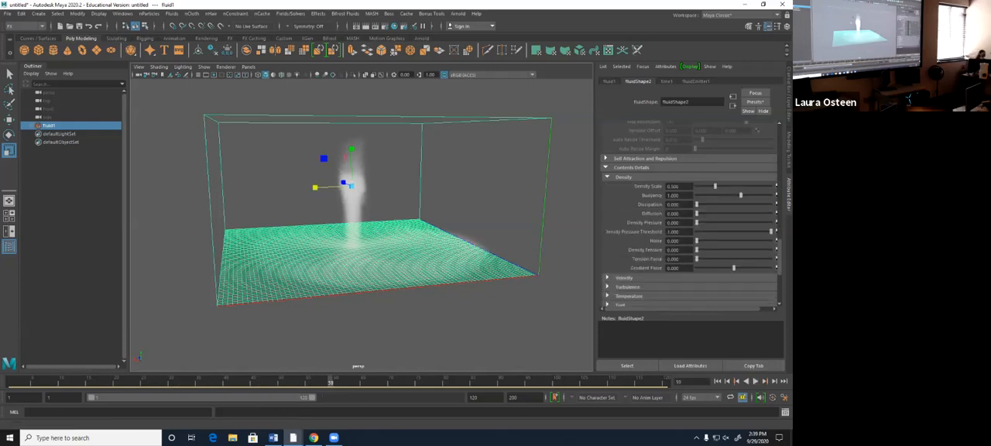
pyautogui.scroll(-1, 691, 214)
pyautogui.click(644, 133)
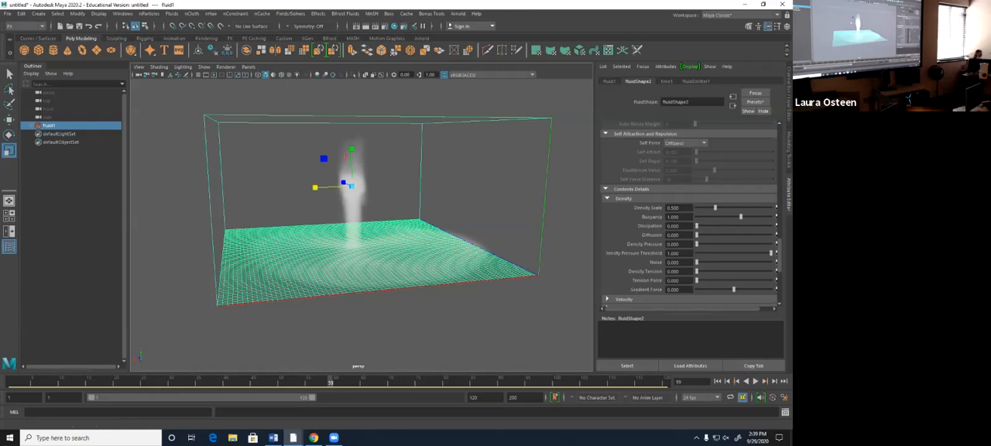
pyautogui.click(685, 144)
pyautogui.click(681, 160)
pyautogui.click(717, 381)
pyautogui.click(755, 380)
pyautogui.click(755, 381)
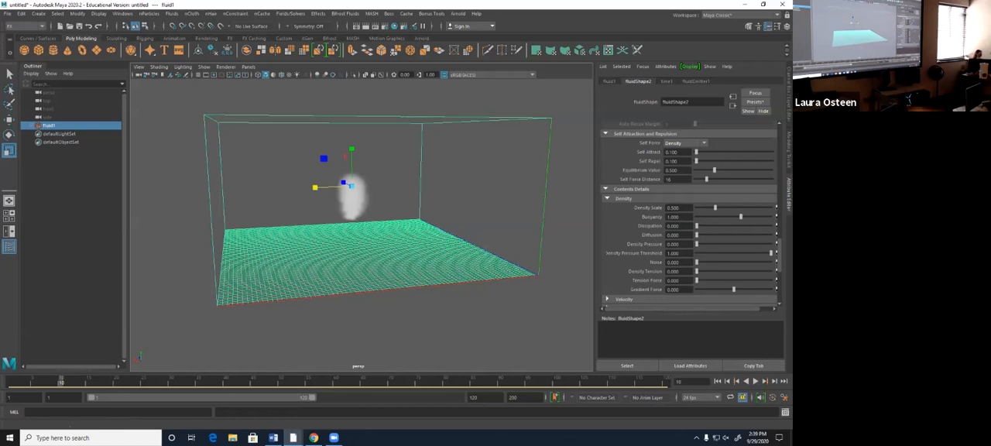
# - Raise Self Attract to about 2 and play the simulation from the first frame
pyautogui.moveTo(696, 152); pyautogui.dragTo(726, 152)
pyautogui.click(717, 381)
pyautogui.click(756, 381)
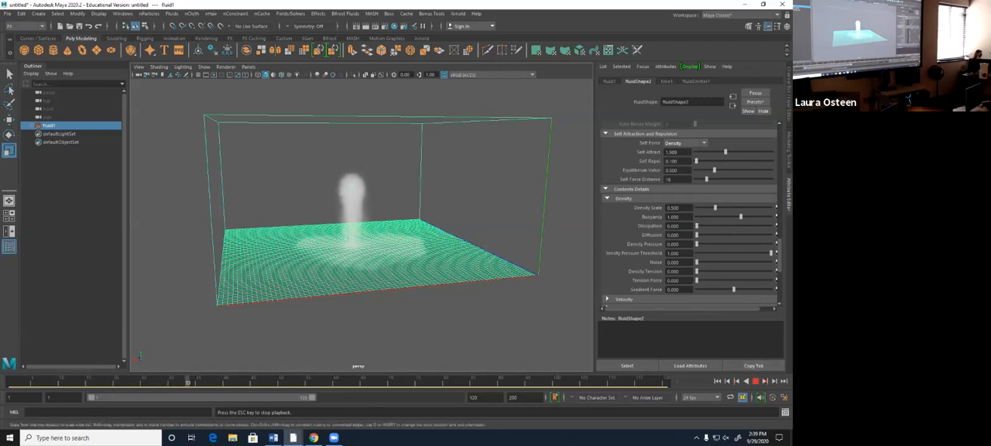
pyautogui.click(755, 381)
# - Rewind to the first frame and set Self Force back to Off
pyautogui.click(717, 381)
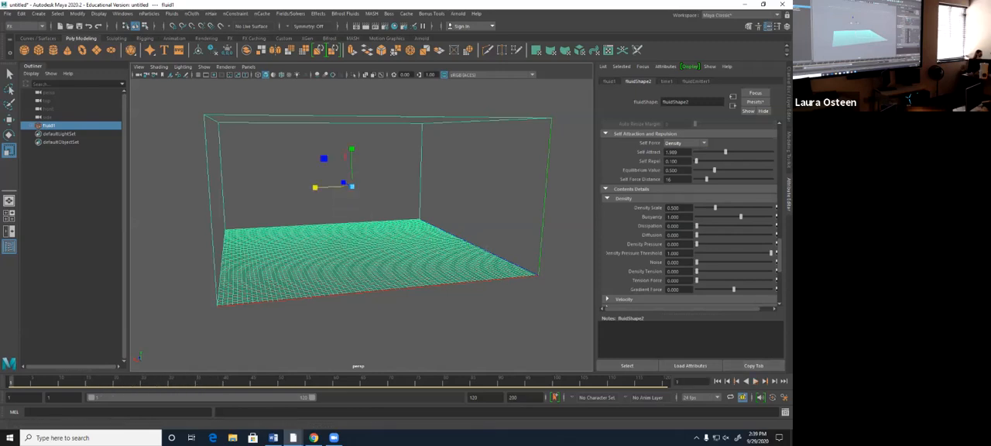
pyautogui.click(685, 143)
pyautogui.click(681, 153)
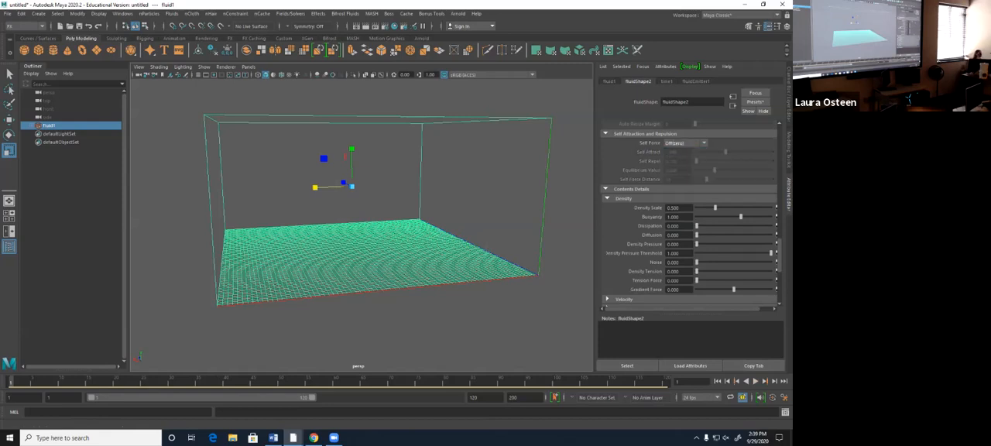
# - Lower the fluid's Density Scale to 0.213, raise its Buoyancy to about 2.1, and play the simulation
pyautogui.scroll(-1, 685, 214)
pyautogui.scroll(-1, 687, 215)
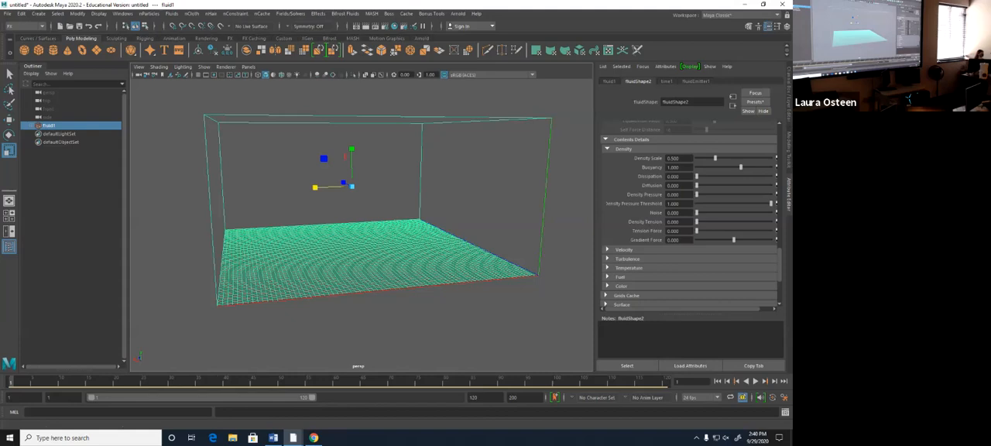
pyautogui.hotkey('alt', 'v')
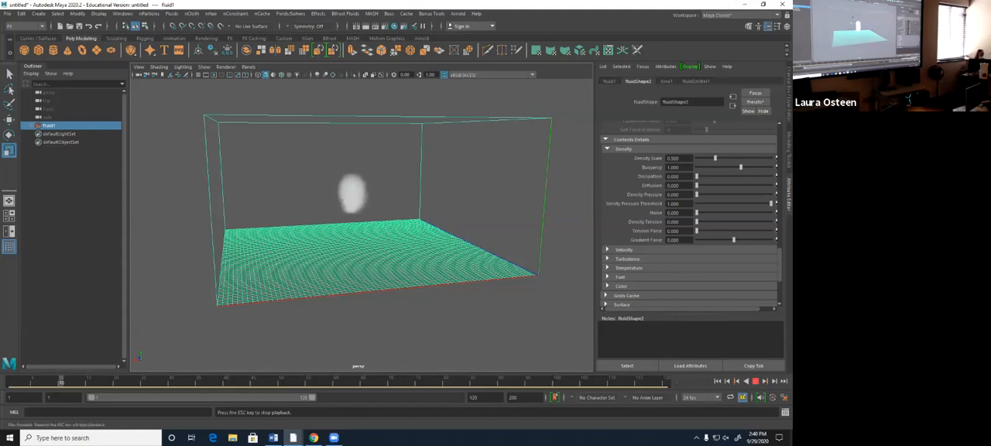
pyautogui.press('Escape')
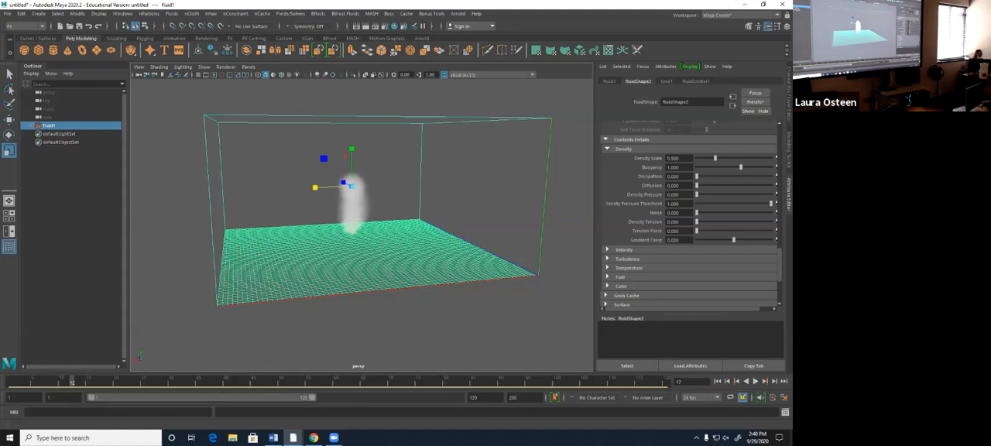
pyautogui.moveTo(718, 158)
pyautogui.mouseDown()
pyautogui.moveTo(757, 158)
pyautogui.moveTo(701, 158)
pyautogui.mouseUp()
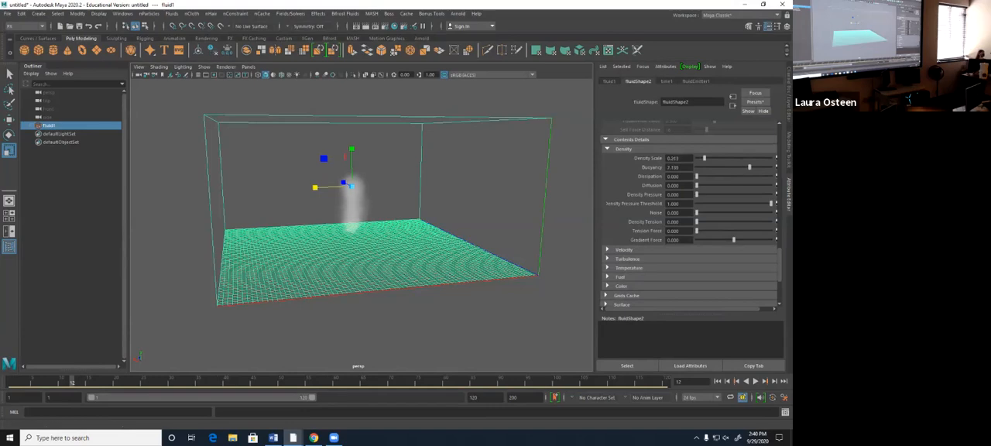
pyautogui.click(754, 381)
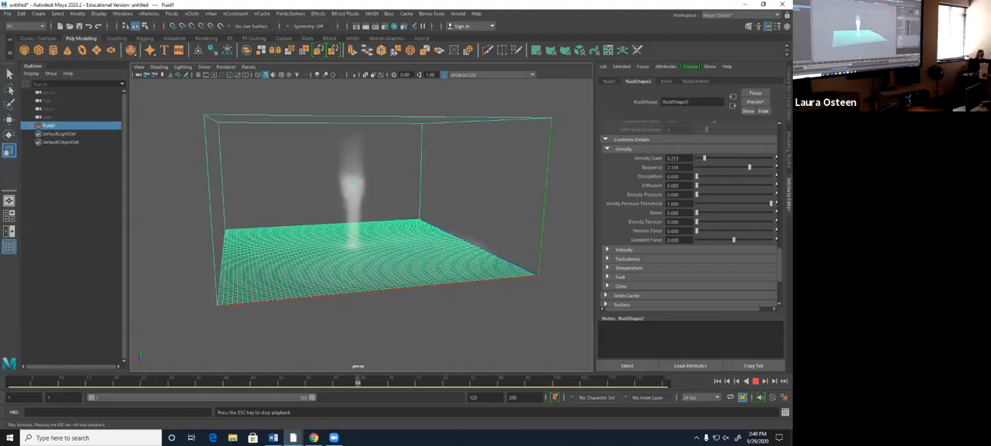
# - Lower Buoyancy below zero during playback, set it to 0, and rewind to the first frame
pyautogui.moveTo(749, 167); pyautogui.dragTo(724, 168)
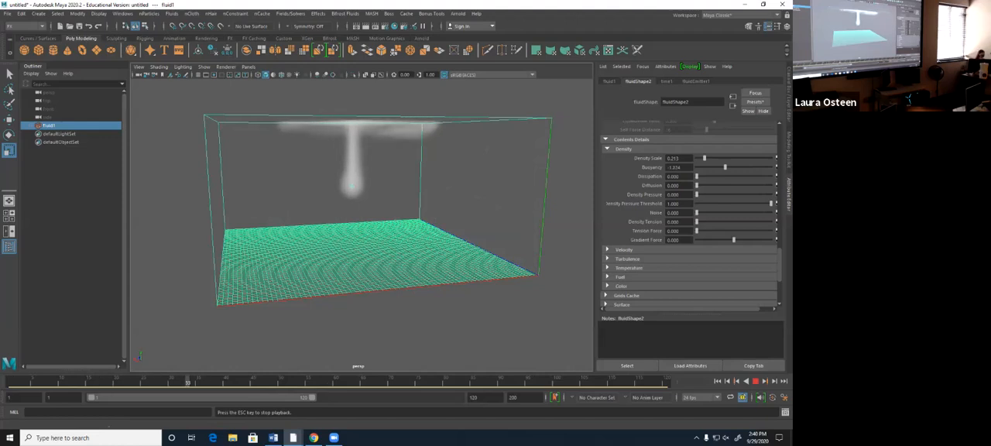
pyautogui.press('Escape')
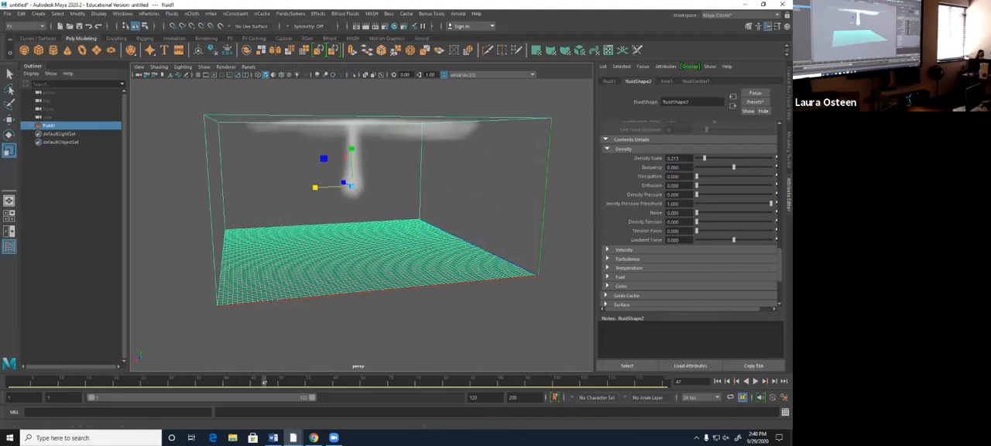
pyautogui.click(717, 381)
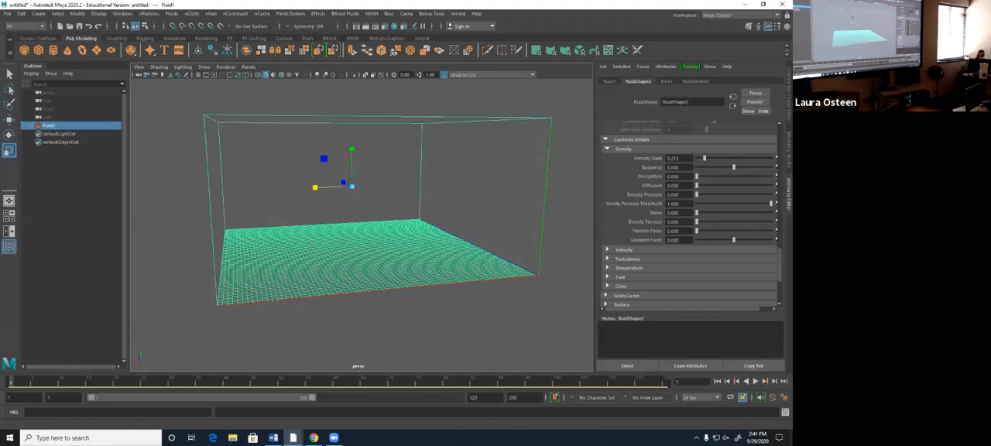
# - Play the simulation, raise the density Buoyancy to 1.067 and Dissipation to 0.421, and replay it from the first frame
pyautogui.click(754, 381)
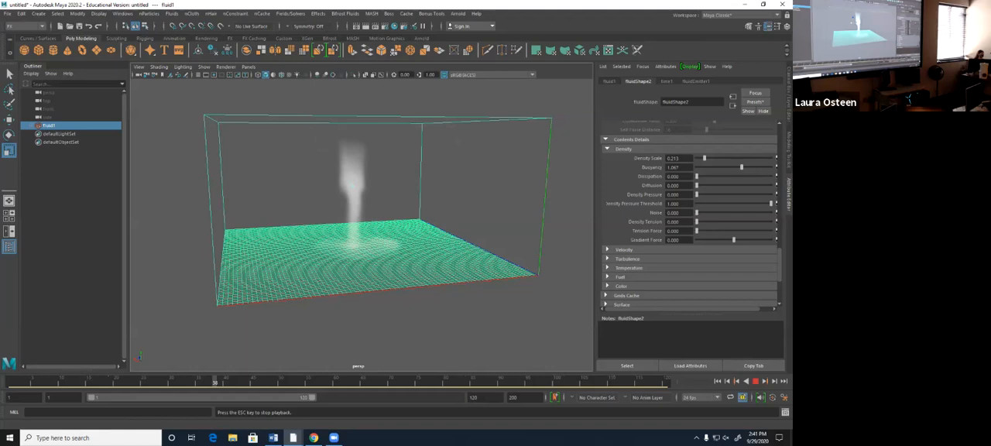
pyautogui.press('Escape')
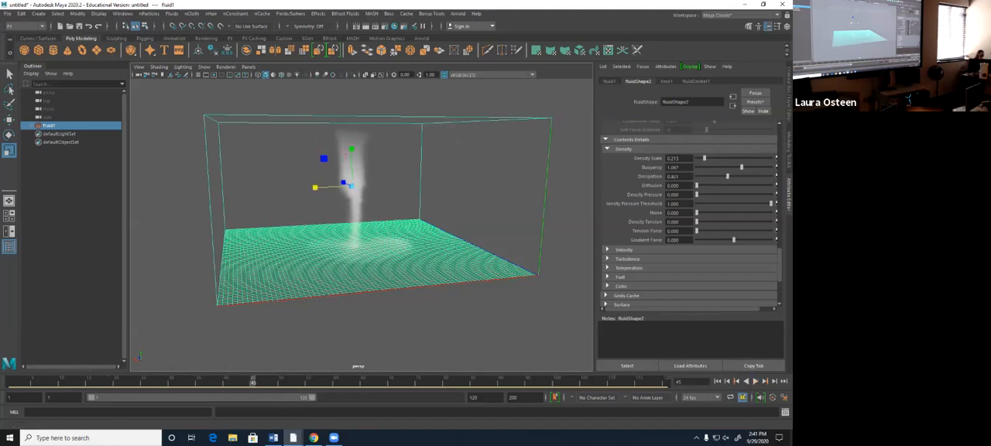
pyautogui.hotkey('alt', 'shift', 'v')
pyautogui.hotkey('alt', 'v')
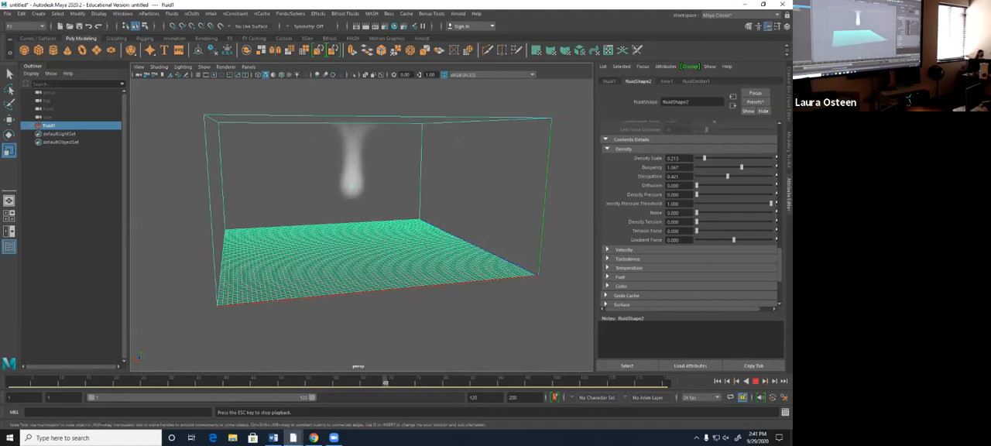
# - Raise Dissipation to 0.596 and lower Buoyancy slightly below zero during playback, and rewind to the first frame
pyautogui.moveTo(728, 177); pyautogui.dragTo(741, 176)
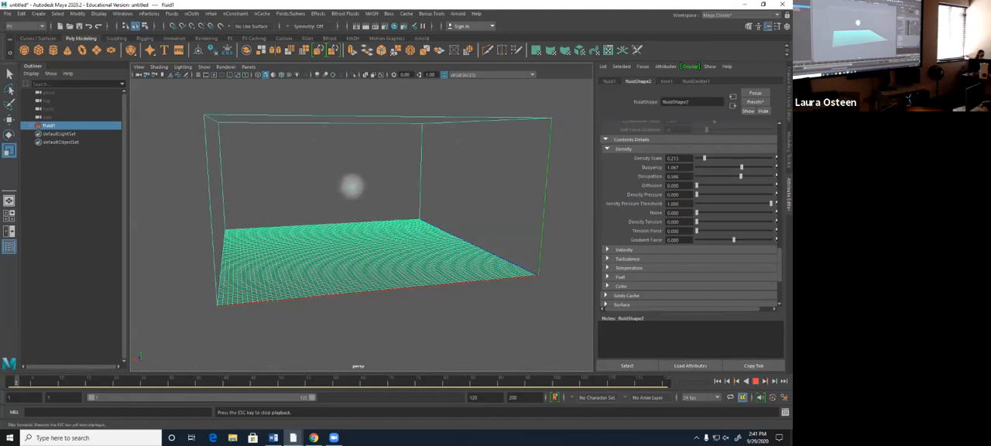
pyautogui.moveTo(741, 167); pyautogui.dragTo(731, 168)
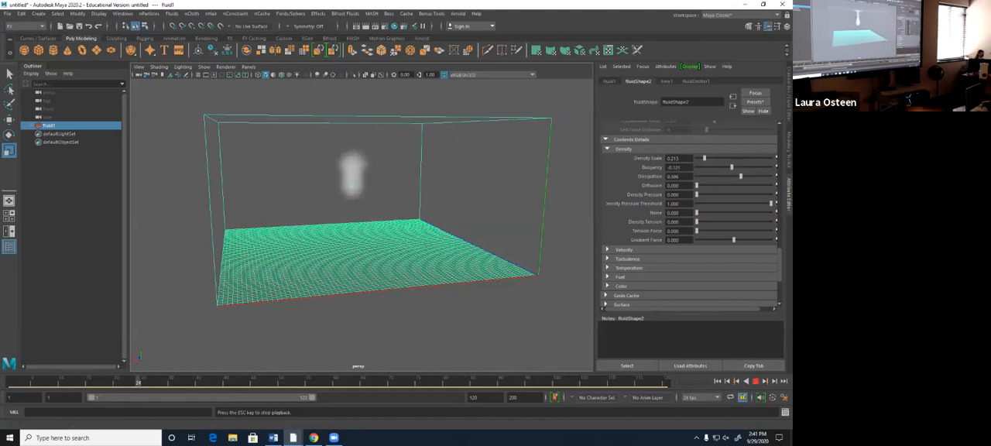
pyautogui.click(755, 381)
pyautogui.click(717, 381)
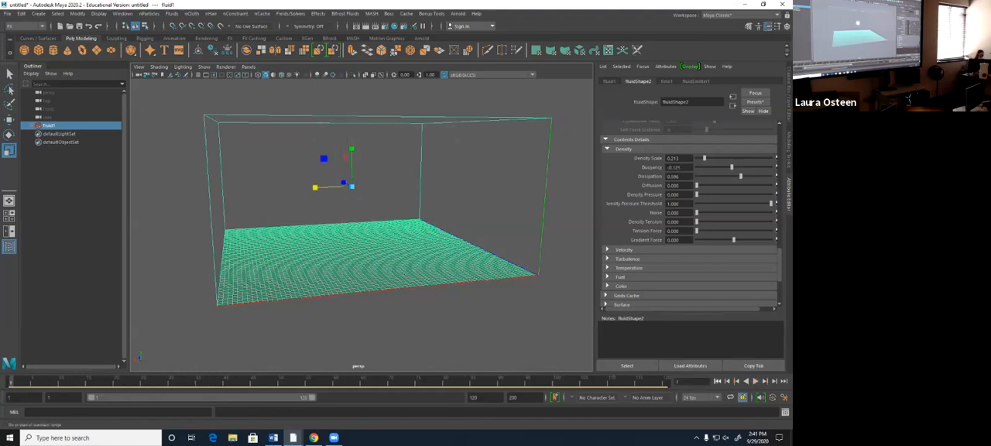
# - Play the simulation, set Buoyancy to 1, and replay from the first frame with Dissipation raised to 0.803
pyautogui.click(755, 381)
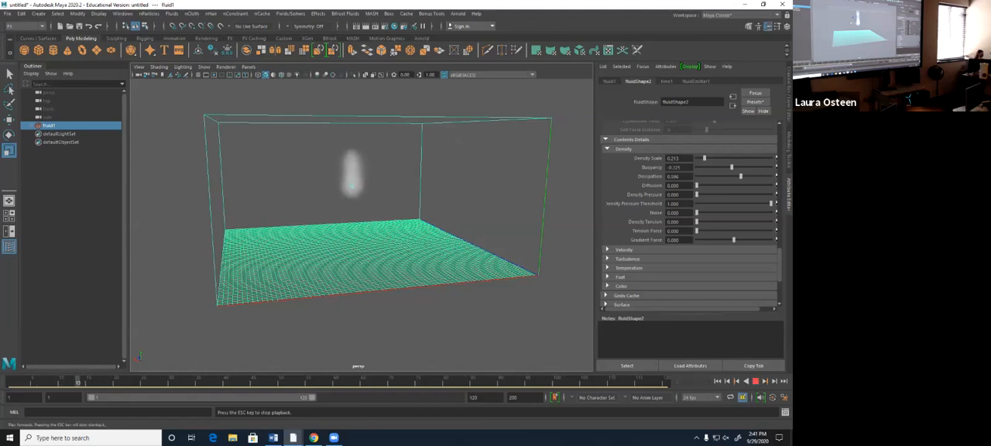
pyautogui.click(755, 381)
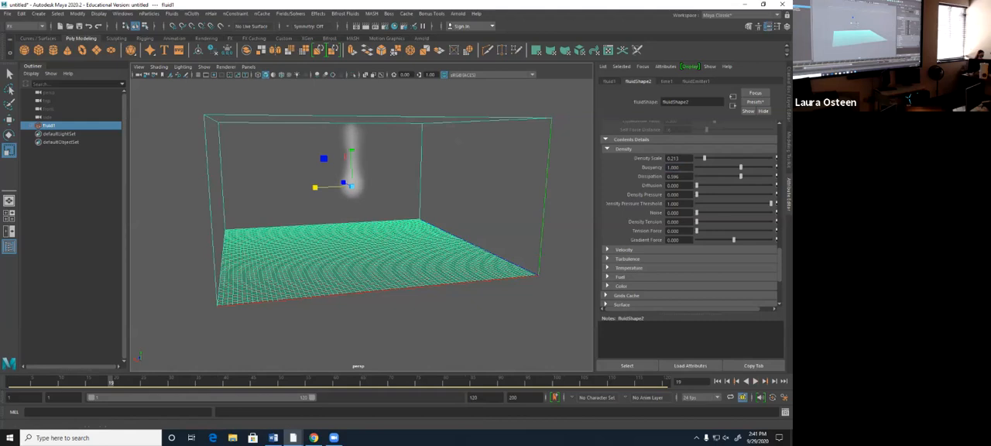
pyautogui.click(716, 381)
pyautogui.click(754, 381)
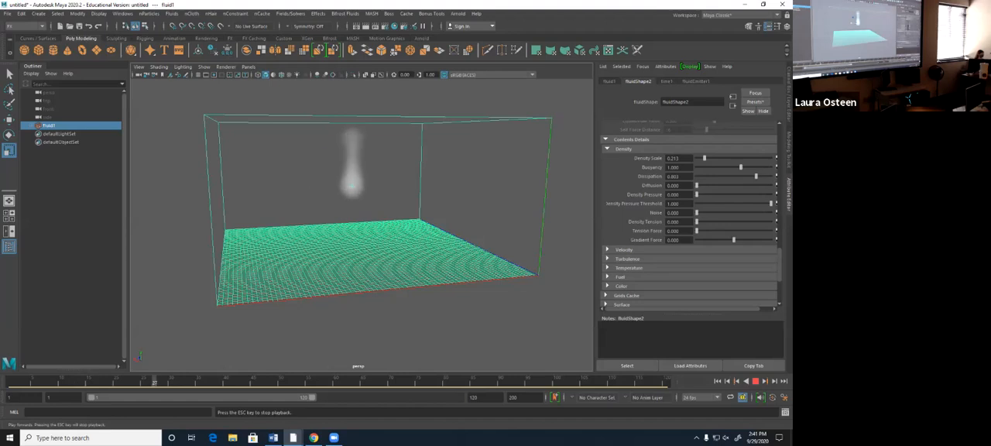
# - Stop playback, turn on automatic resizing of the fluid container, and replay the simulation from the first frame
pyautogui.press('Escape')
pyautogui.scroll(1, 666, 228)
pyautogui.scroll(1, 666, 228)
pyautogui.click(666, 229)
pyautogui.scroll(-1, 666, 229)
pyautogui.scroll(-4, 666, 229)
pyautogui.scroll(1, 666, 229)
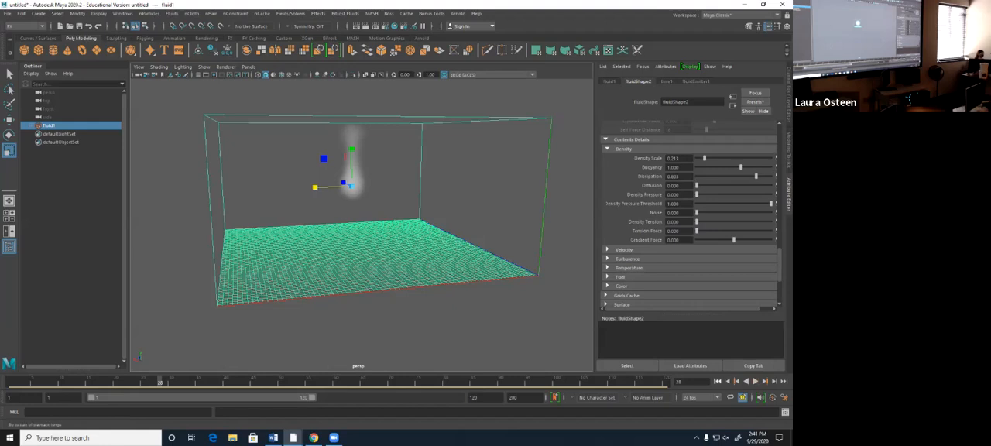
pyautogui.click(717, 381)
pyautogui.click(756, 380)
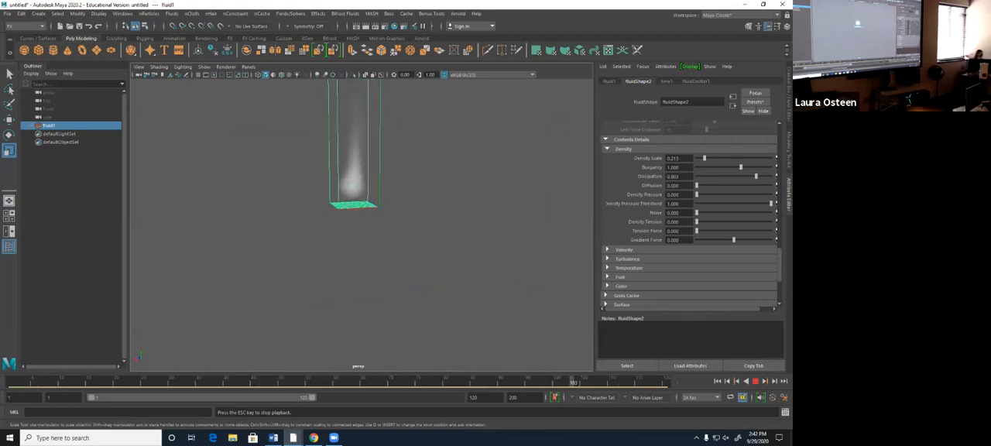
# - Test Diffusion from the first frame with Dissipation at 0, and end with Diffusion 0, Dissipation 0.685 and density Noise 0.185
pyautogui.press('Escape')
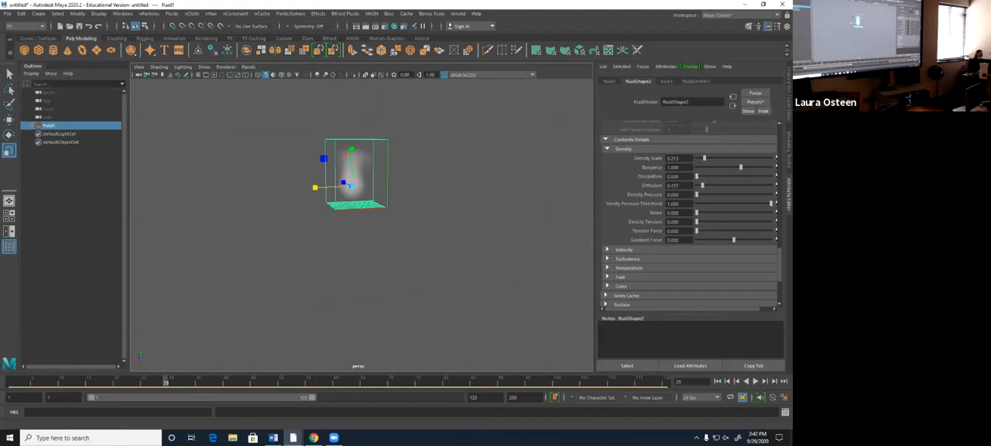
pyautogui.moveTo(729, 186); pyautogui.dragTo(734, 186)
pyautogui.click(717, 381)
pyautogui.click(755, 381)
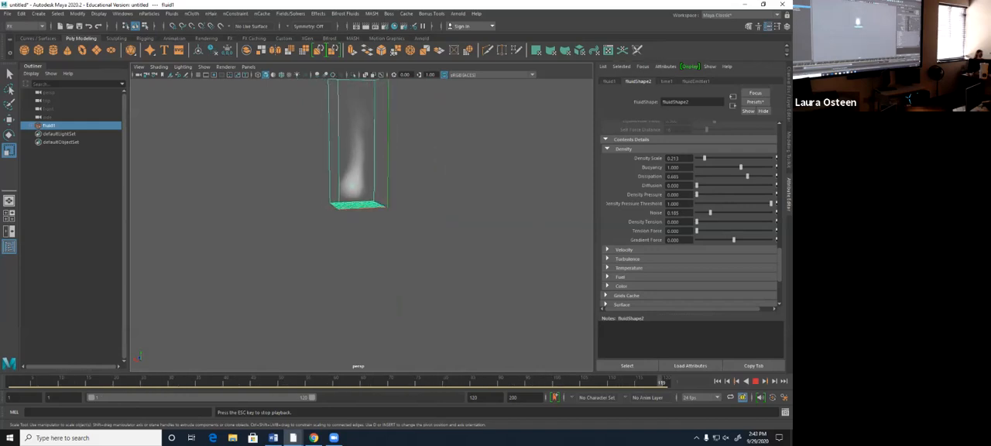
# - Set Density Tension to 0.702 and Tension Force to 0.253 during playback, and expand the Velocity settings
pyautogui.scroll(-1, 689, 193)
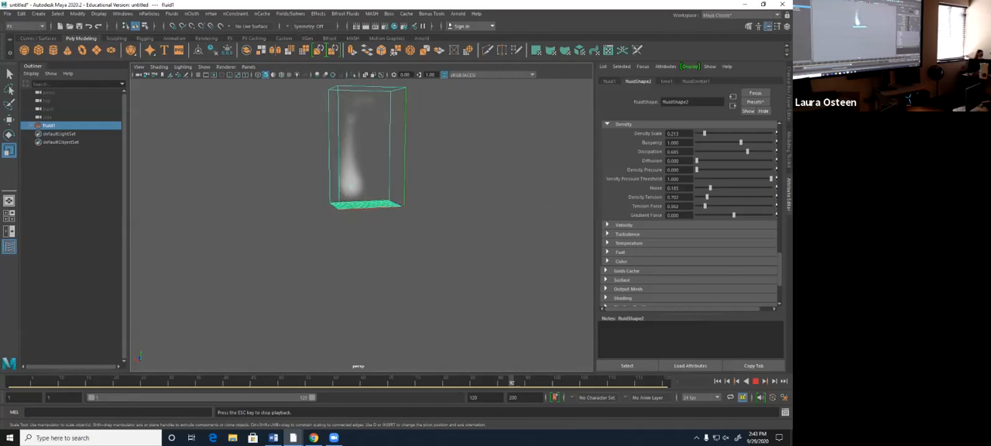
pyautogui.scroll(-2, 688, 215)
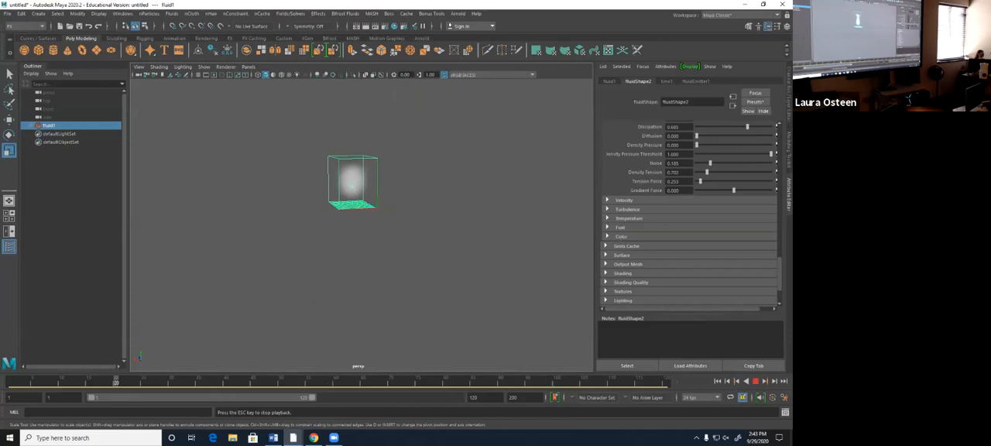
pyautogui.click(624, 176)
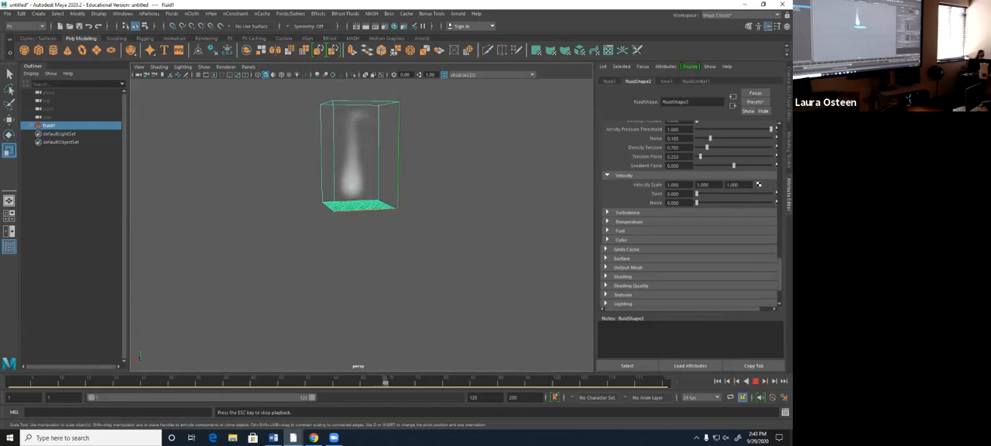
# - Hide the fluid container's outline by setting Boundary Draw to None
pyautogui.scroll(10, 743, 216)
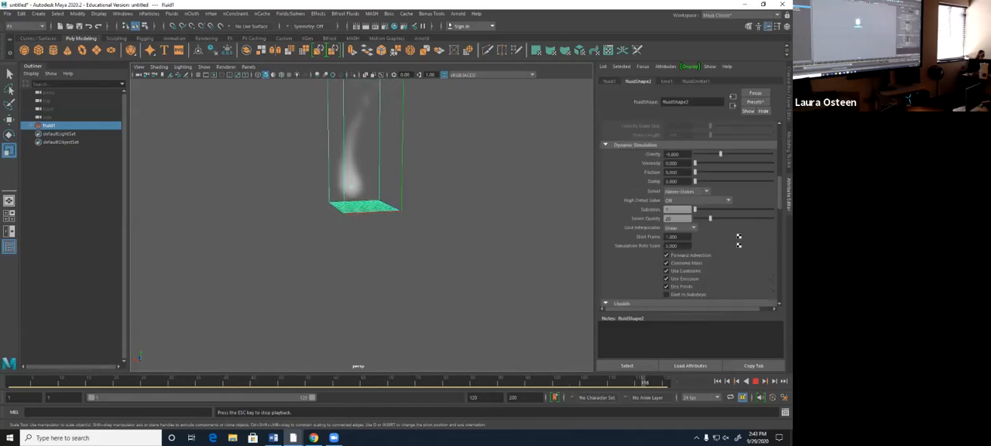
pyautogui.scroll(4, 739, 240)
pyautogui.click(686, 188)
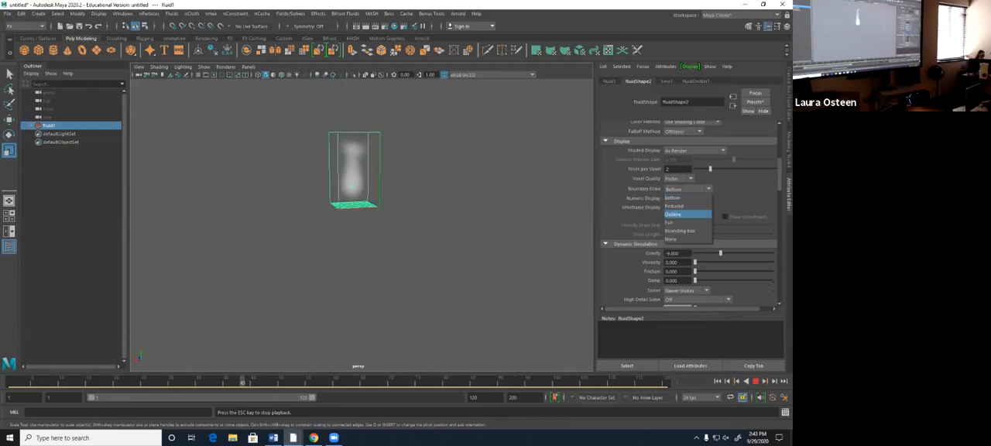
pyautogui.click(686, 238)
# - Set the velocity Swirl to 2.416 and velocity Noise to 0.045 while the simulation plays
pyautogui.scroll(-10, 689, 217)
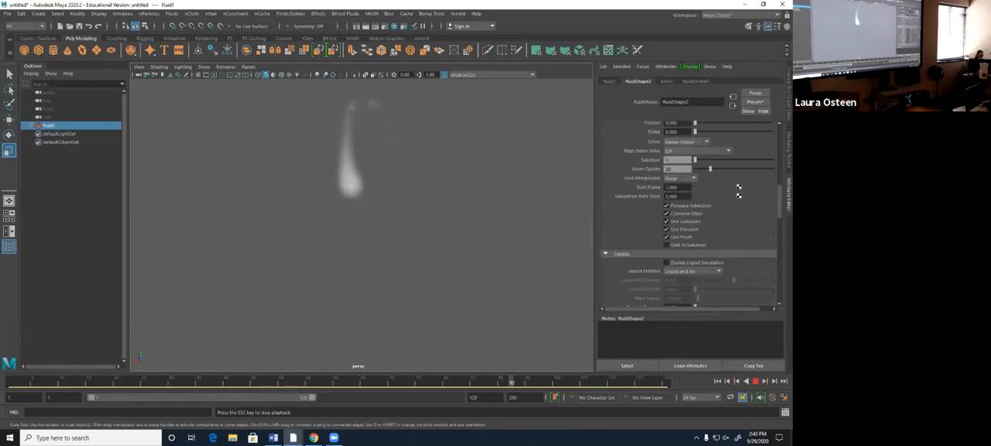
pyautogui.scroll(-4, 758, 209)
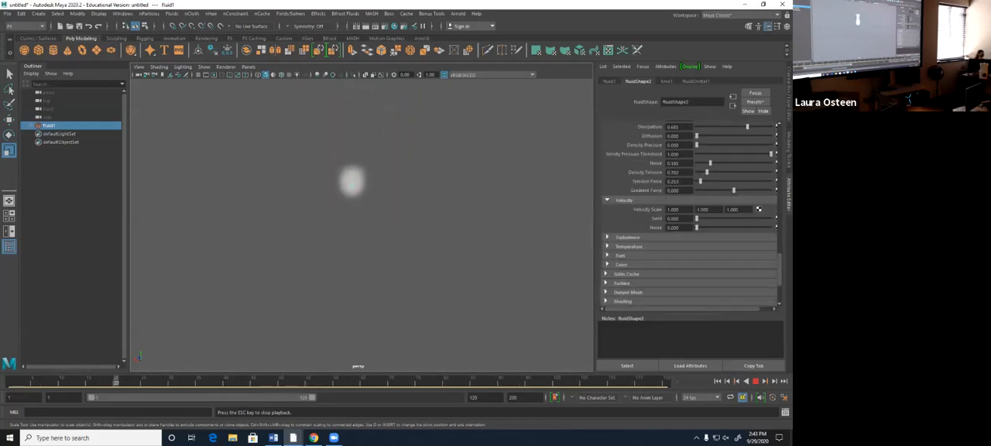
pyautogui.scroll(-1, 689, 217)
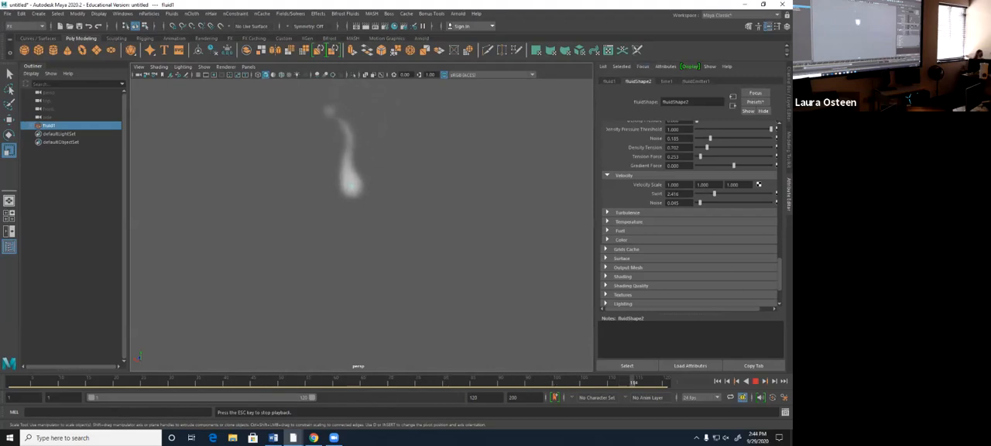
# - Set the Turbulence Strength to 0.011, Frequency to 0.101 and Speed to 1.101 during playback, and stop the simulation
pyautogui.click(626, 212)
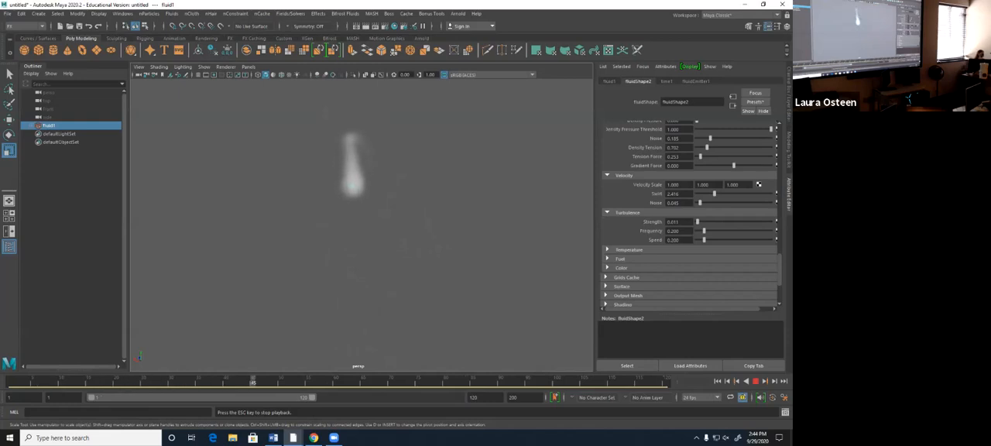
pyautogui.moveTo(703, 231); pyautogui.dragTo(700, 231)
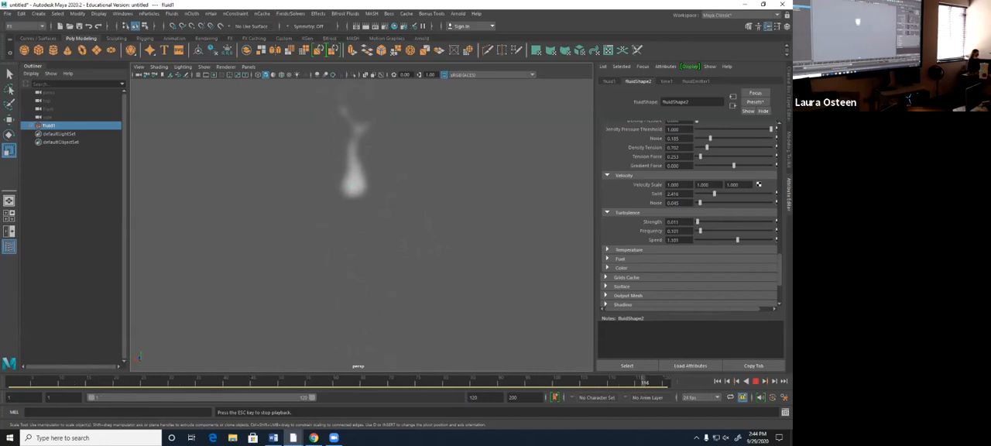
pyautogui.click(755, 380)
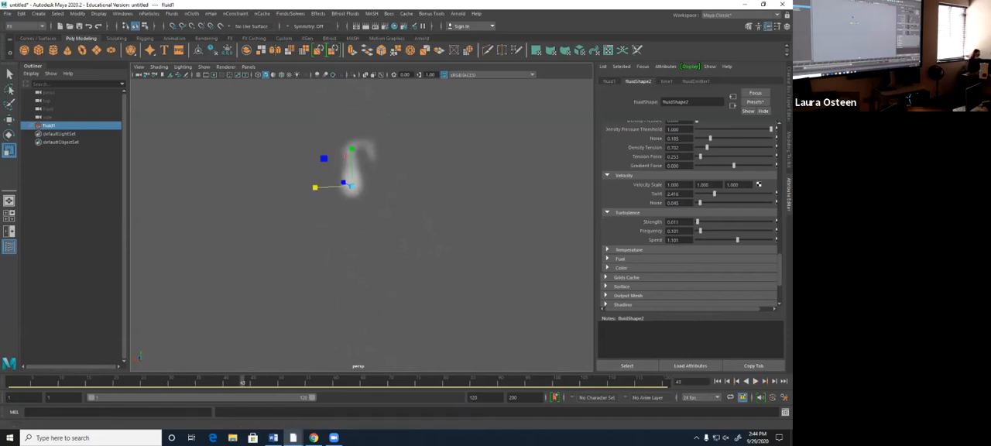
# - Replay the simulation from the first frame and expand the Temperature and Fuel settings to examine them
pyautogui.click(717, 381)
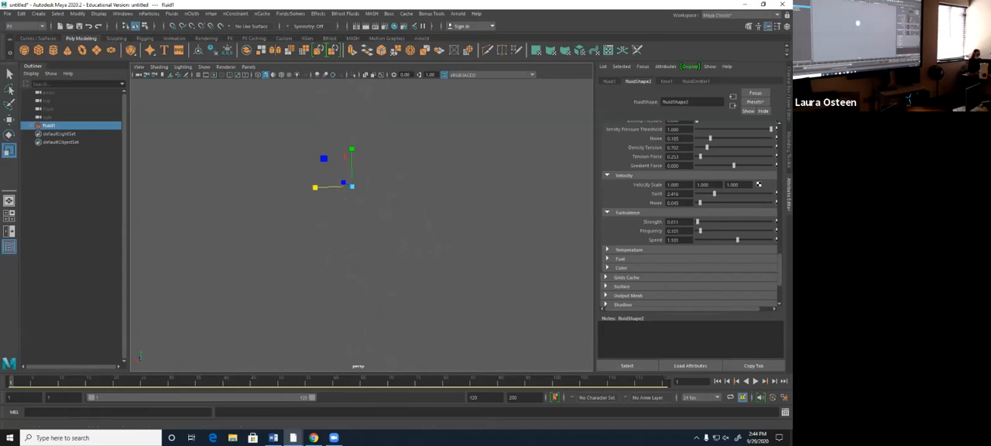
pyautogui.click(755, 381)
pyautogui.click(607, 249)
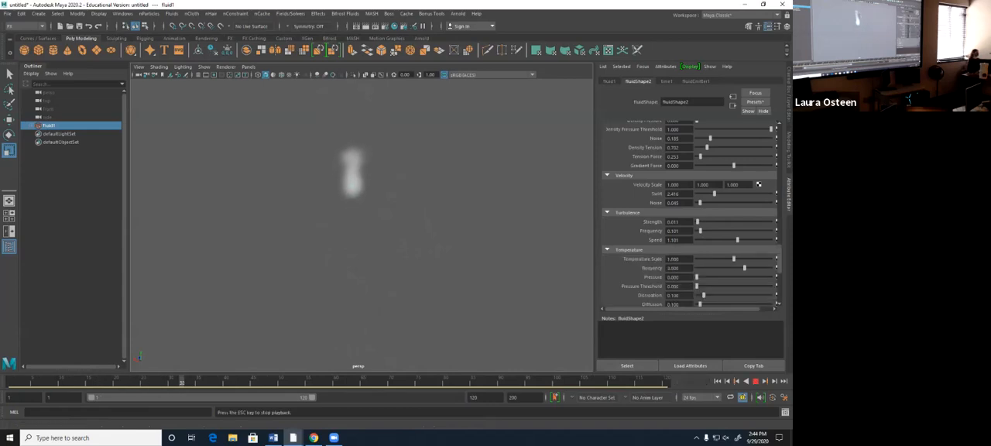
pyautogui.scroll(-5, 688, 212)
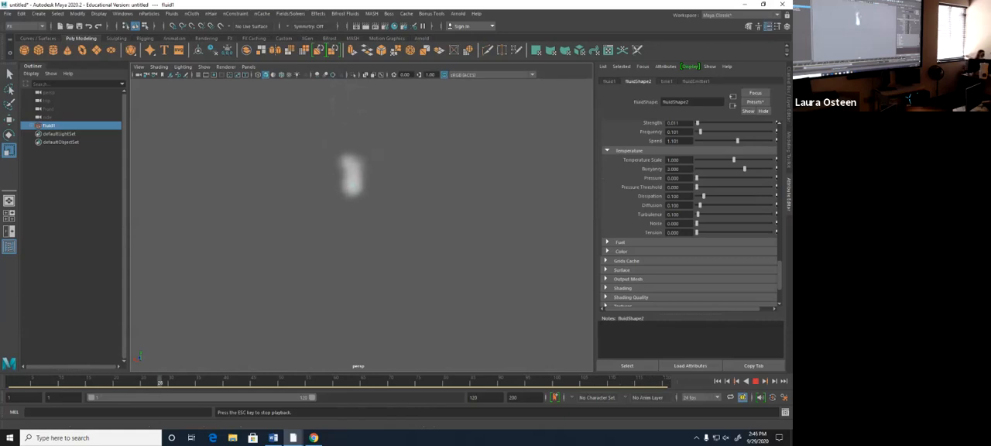
pyautogui.click(608, 242)
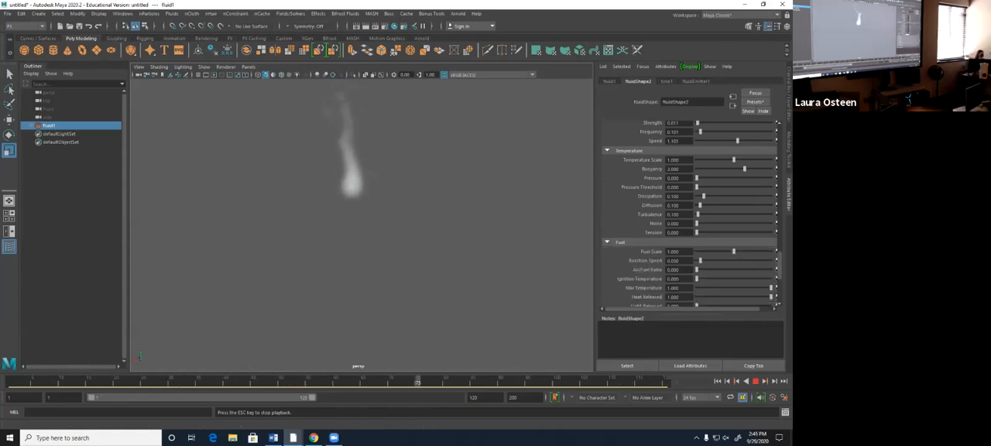
pyautogui.scroll(-3, 689, 215)
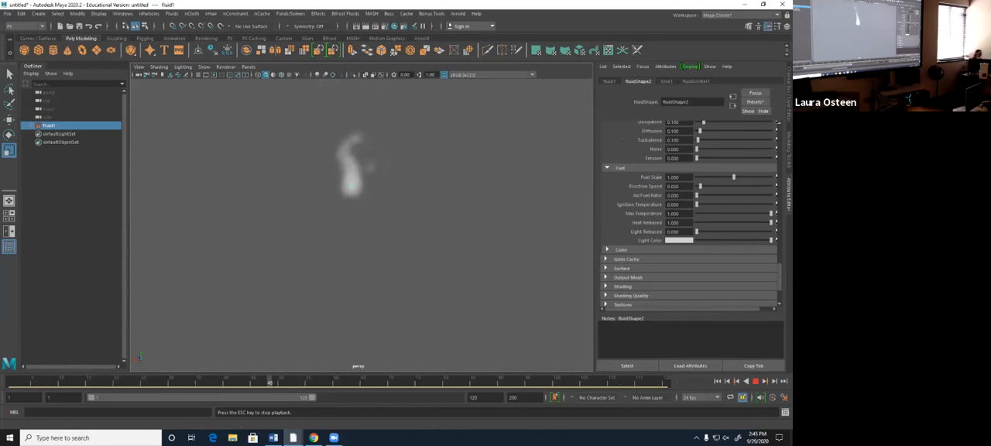
# - Raise the Fuel Scale to 3, rewind, set it to 10, and play the simulation from the first frame
pyautogui.moveTo(733, 177); pyautogui.dragTo(771, 177)
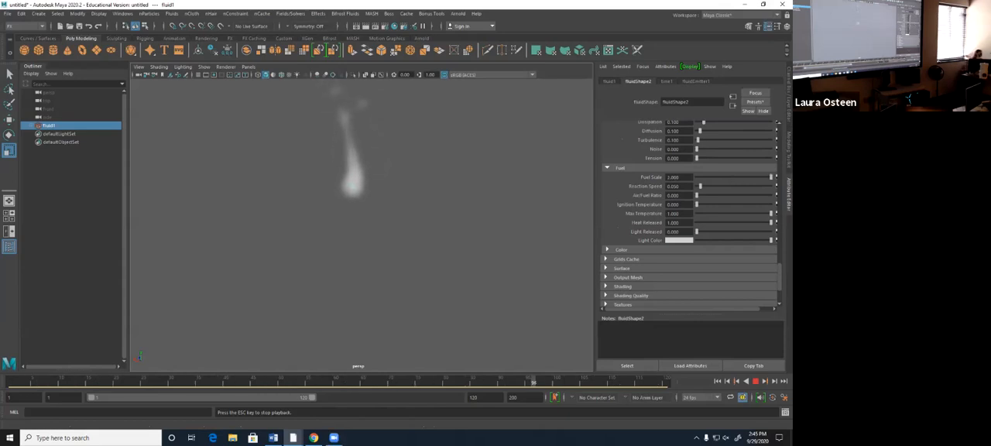
pyautogui.click(756, 381)
pyautogui.click(717, 381)
pyautogui.write('10')
pyautogui.press('Return')
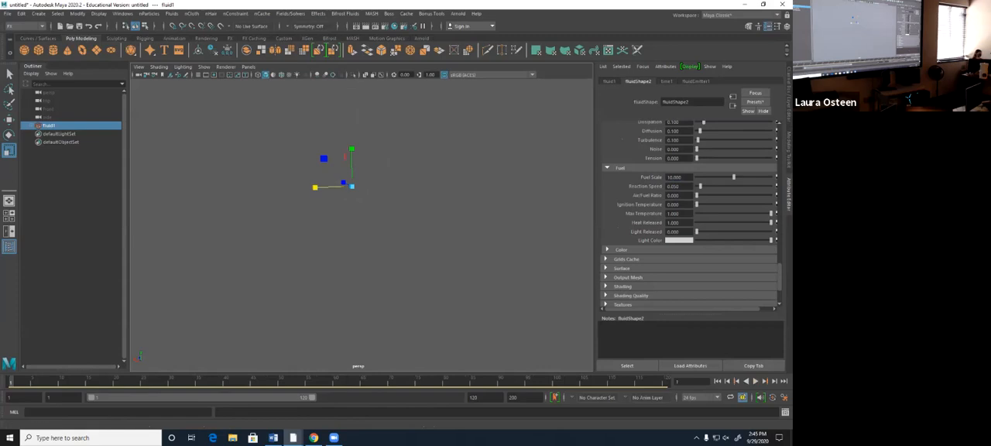
pyautogui.click(755, 381)
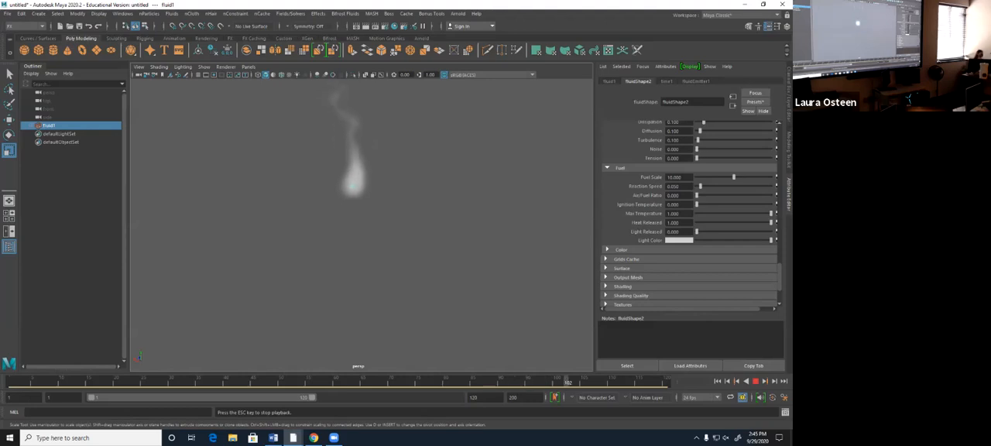
# - Try a Heat Released value of 50 in the Fuel settings during playback
pyautogui.doubleClick(675, 223)
pyautogui.write('50')
pyautogui.press('Return')
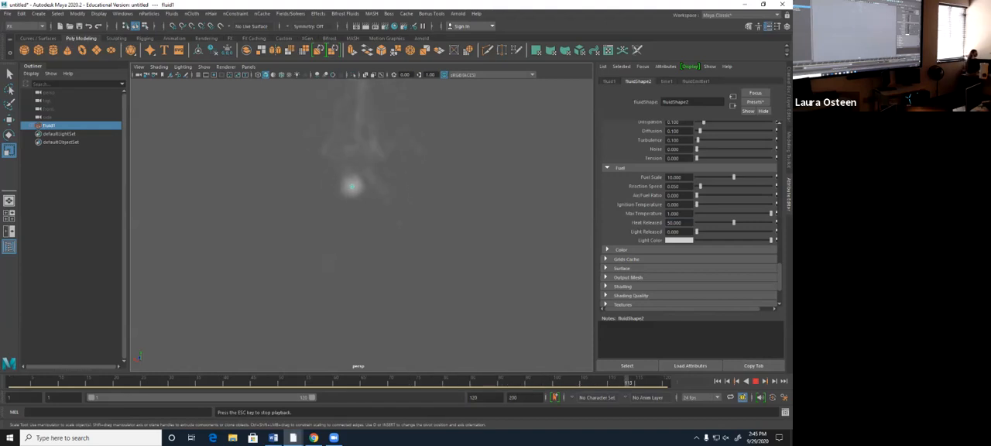
# - Stop playback, set Heat Released and Light Released to 1 in the Fuel settings, and replay from the first frame
pyautogui.press('Escape')
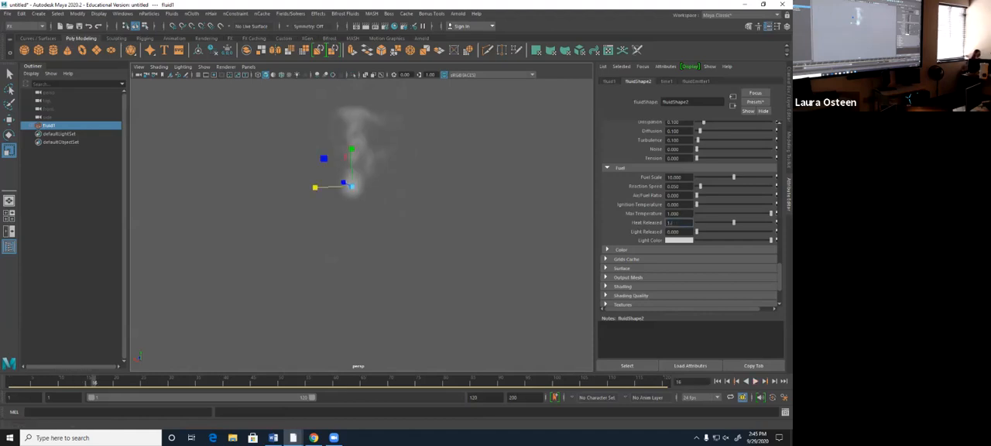
pyautogui.doubleClick(673, 231)
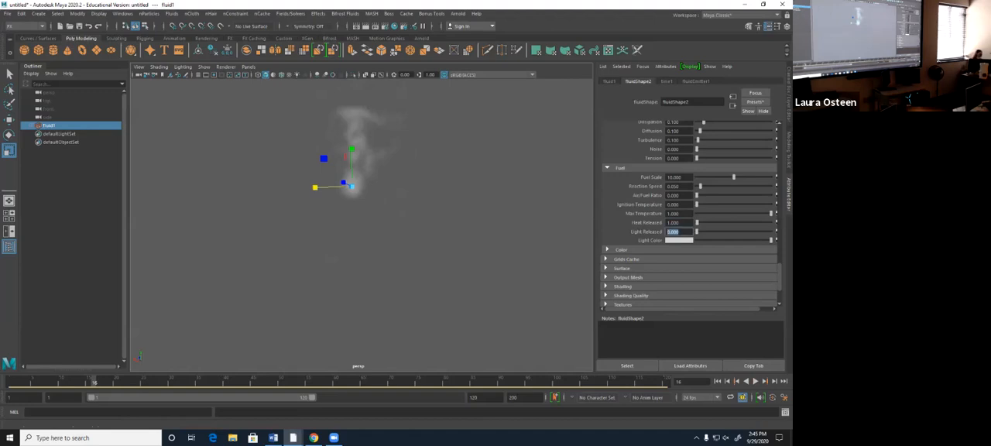
pyautogui.click(717, 381)
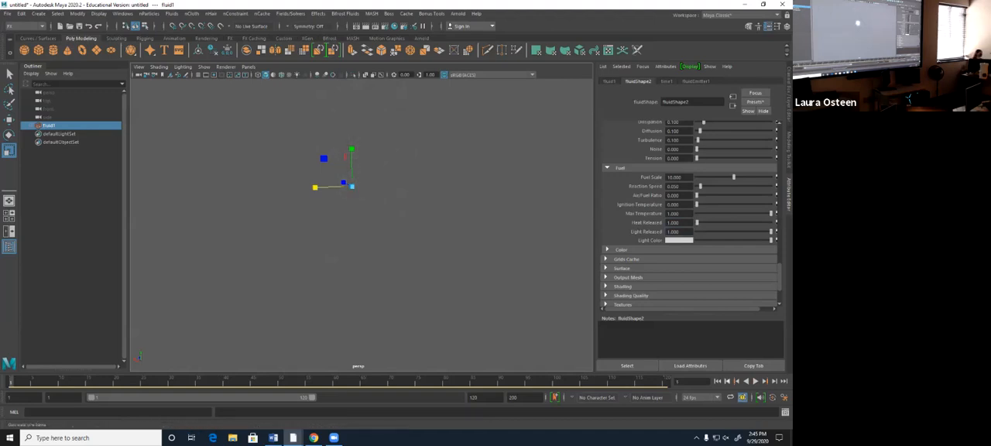
pyautogui.click(755, 381)
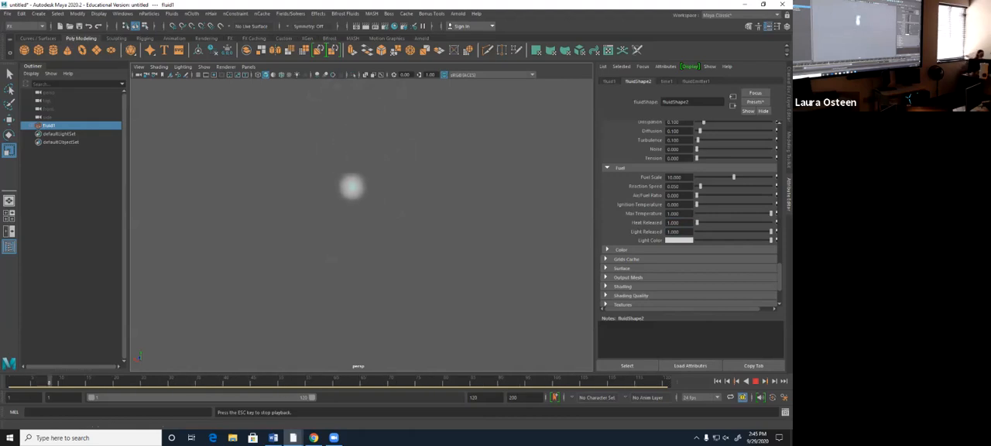
# - Set Light Released to 5 in the Fuel settings and restart playback
pyautogui.doubleClick(673, 231)
pyautogui.write('5')
pyautogui.press('Return')
pyautogui.press('Escape')
pyautogui.click(755, 381)
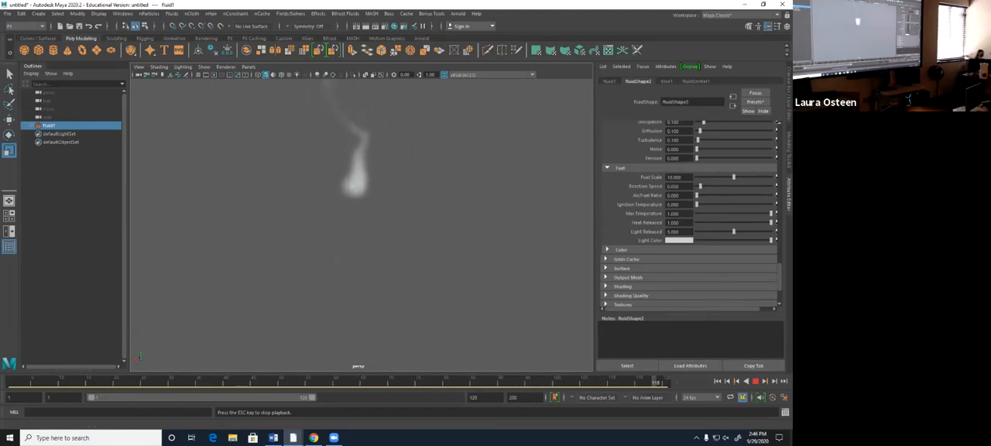
# - Expand the fluid's Surface settings and examine the render and environment options
pyautogui.scroll(-4, 688, 209)
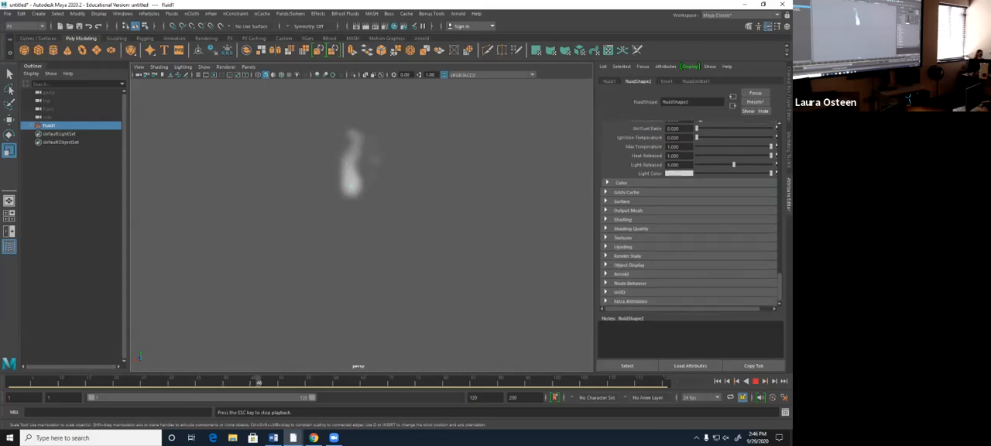
pyautogui.click(621, 202)
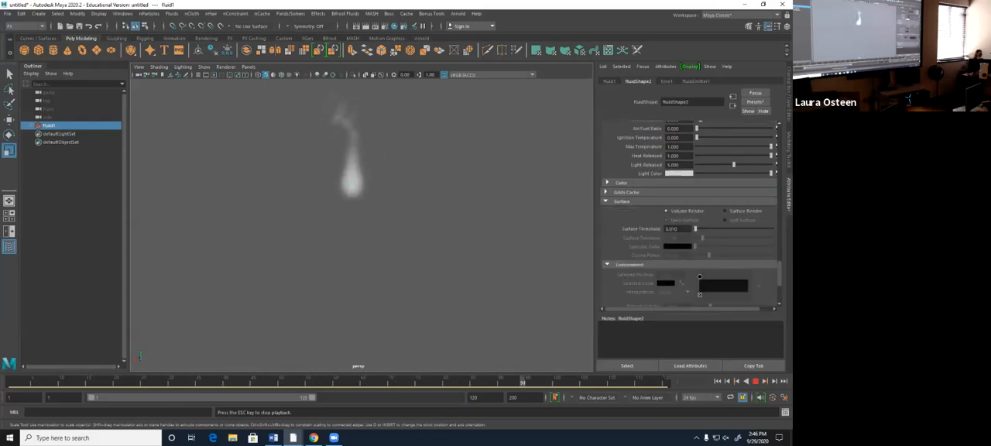
pyautogui.scroll(-2, 689, 214)
pyautogui.scroll(1, 688, 214)
pyautogui.scroll(-1, 689, 214)
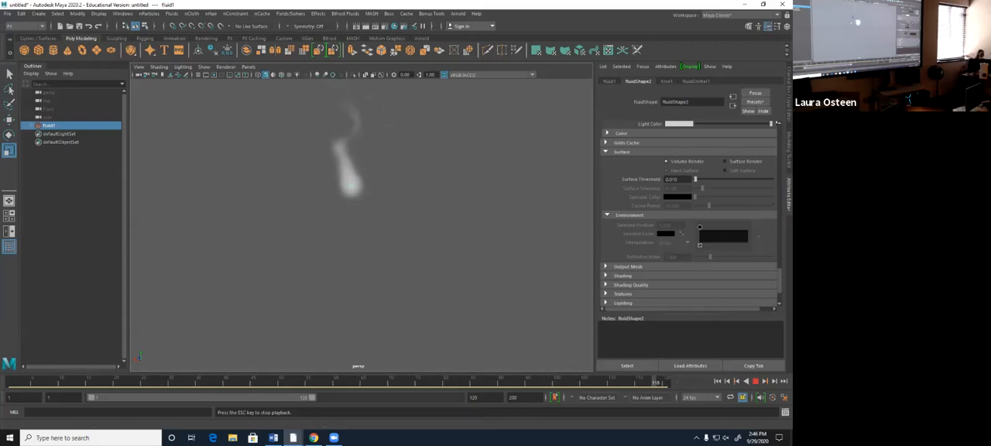
# - Stop the simulation, switch the fluid to Surface Render, and play it from the first frame
pyautogui.press('Escape')
pyautogui.hotkey('alt', 'shift', 'v')
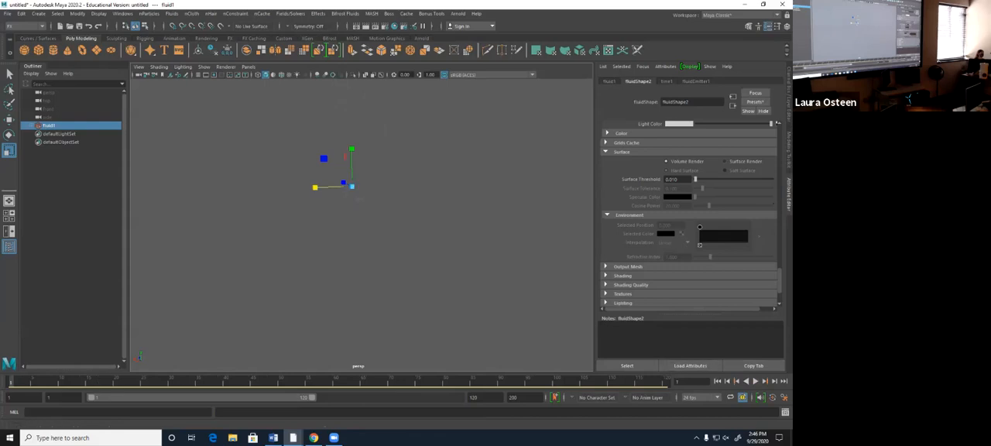
pyautogui.click(725, 162)
pyautogui.click(756, 381)
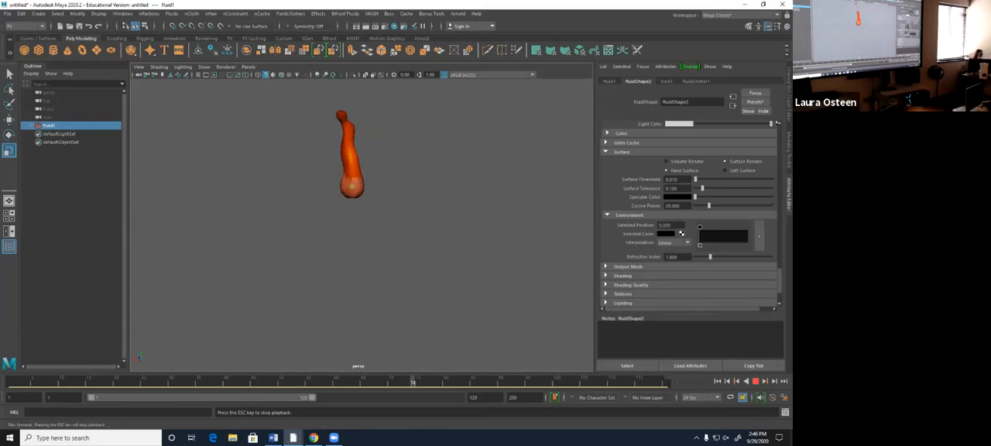
# - Replay the simulation from the first frame with Soft Surface, and return the fluid to Volume Render
pyautogui.press('Escape')
pyautogui.click(717, 381)
pyautogui.click(725, 170)
pyautogui.click(756, 381)
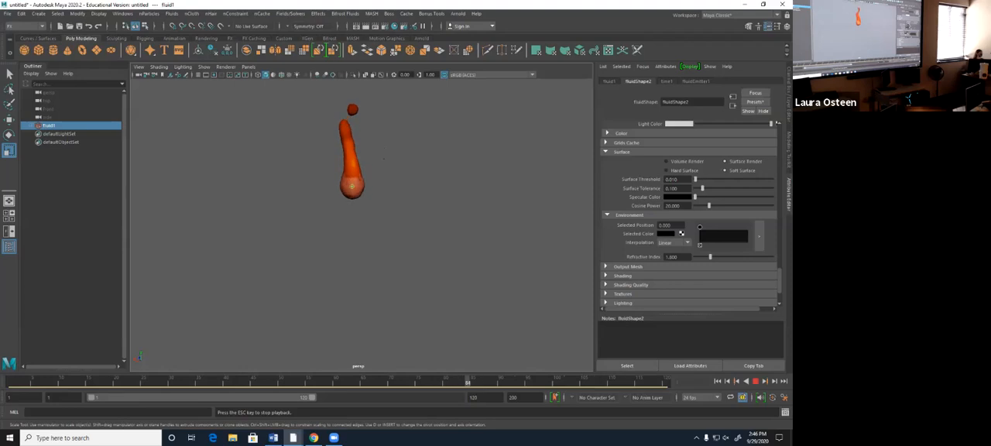
pyautogui.click(665, 161)
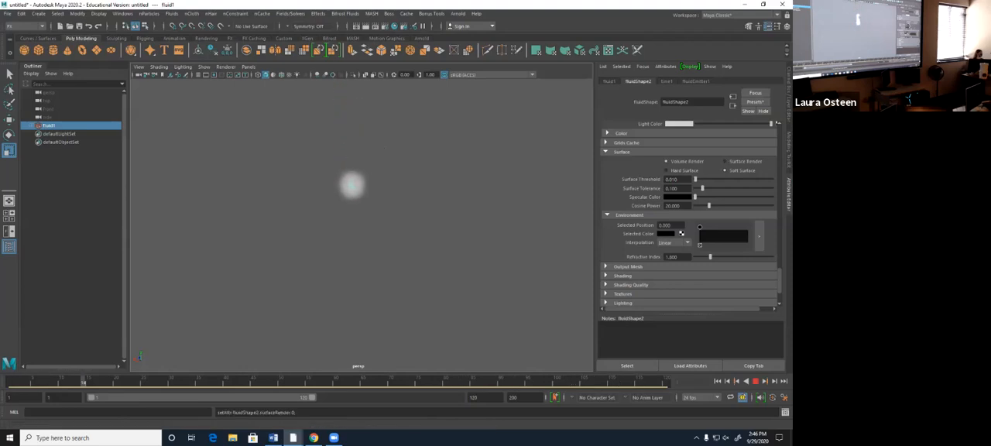
pyautogui.click(606, 151)
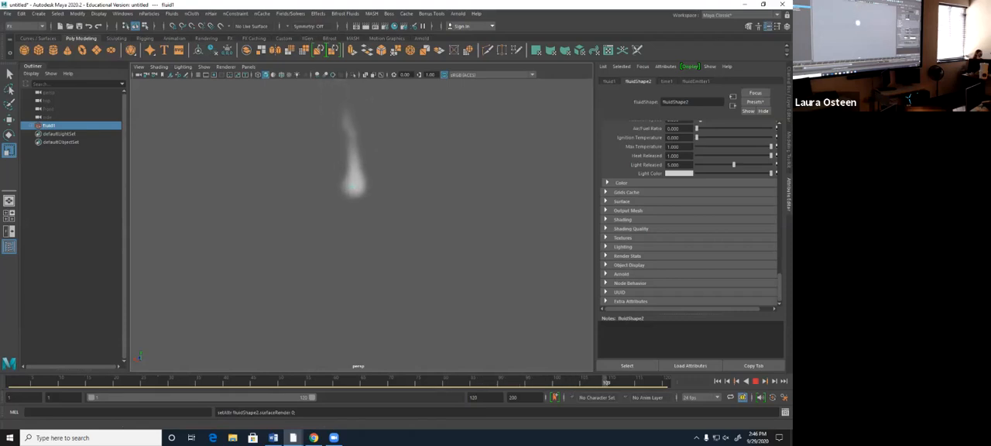
# - Expand the Shading settings and try lower and higher Transparency values during playback
pyautogui.click(605, 220)
pyautogui.scroll(-3, 689, 213)
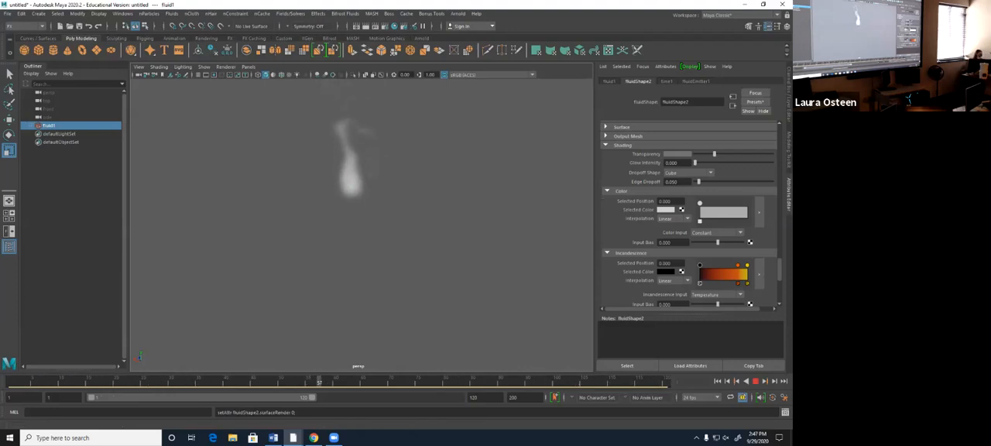
pyautogui.moveTo(714, 154); pyautogui.dragTo(702, 154)
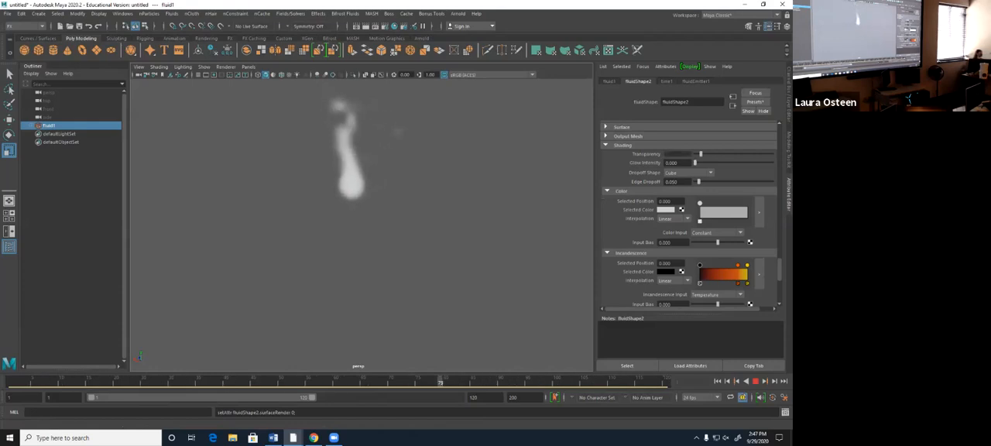
pyautogui.moveTo(700, 154); pyautogui.dragTo(760, 154)
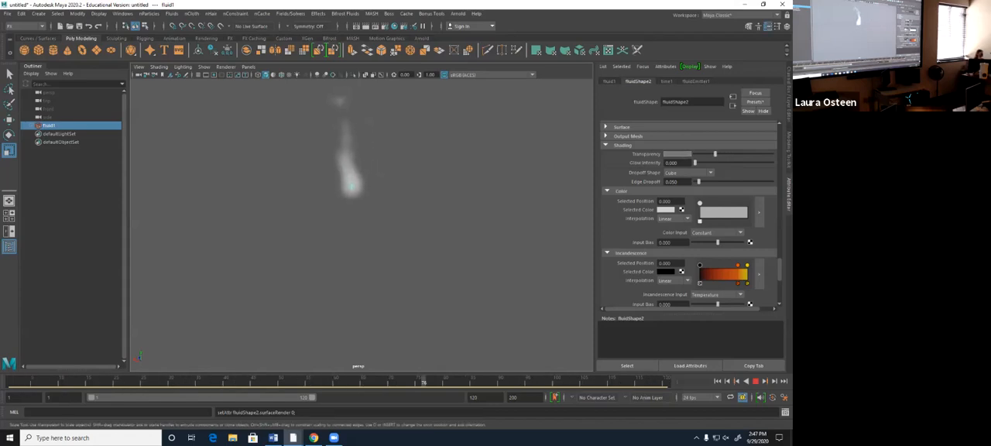
# - Rewind to the first frame, raise the Glow Intensity to 0.806, and play the simulation briefly
pyautogui.click(755, 381)
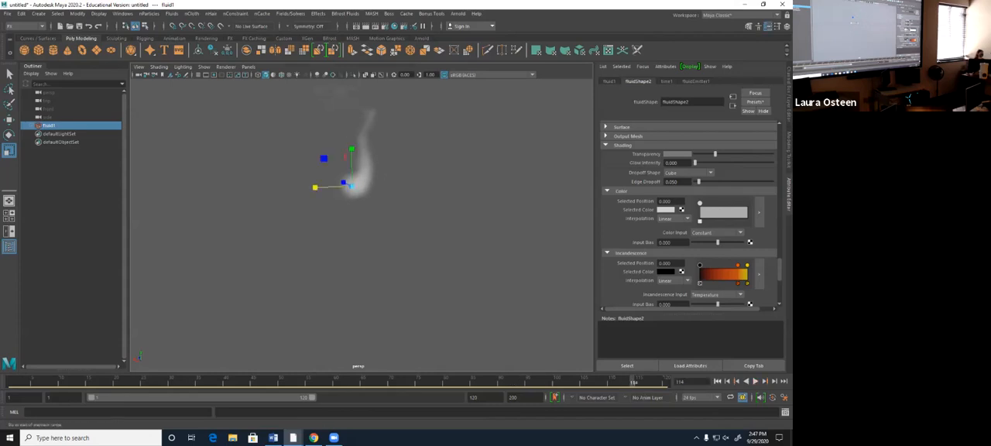
pyautogui.click(717, 380)
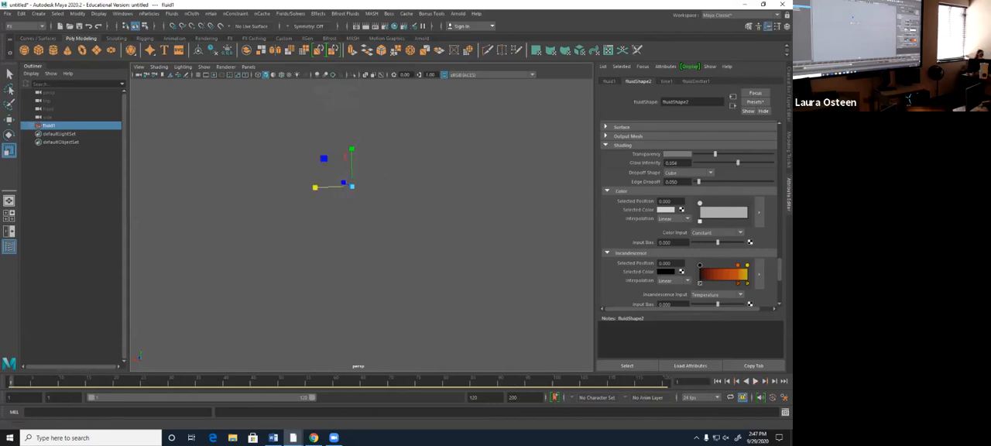
pyautogui.moveTo(739, 162); pyautogui.dragTo(757, 162)
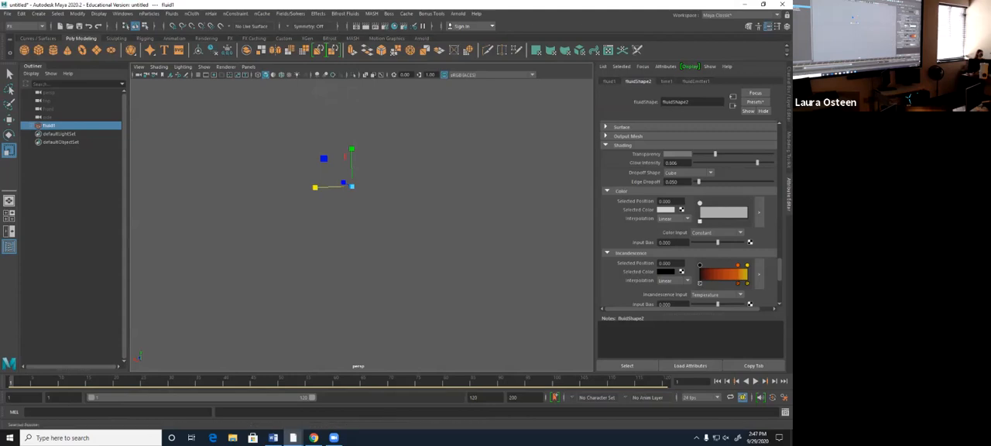
pyautogui.scroll(-2, 688, 213)
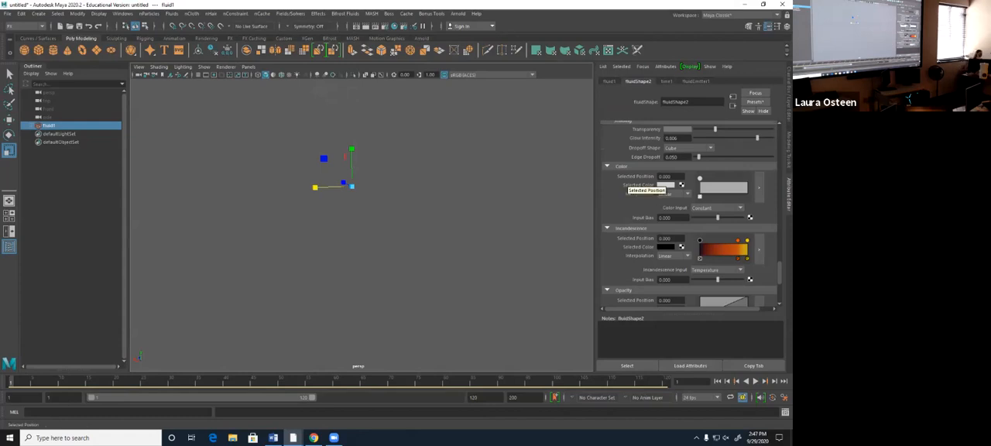
pyautogui.hotkey('alt', 'v')
pyautogui.press('Escape')
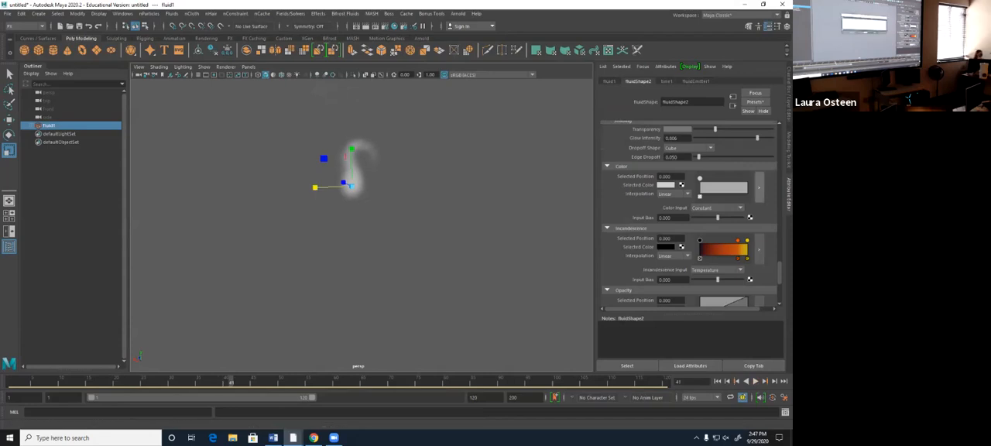
# - Open the enlarged color ramp editor for the fluid's shading color and place it over the viewport
pyautogui.click(758, 187)
pyautogui.moveTo(427, 152); pyautogui.dragTo(542, 48)
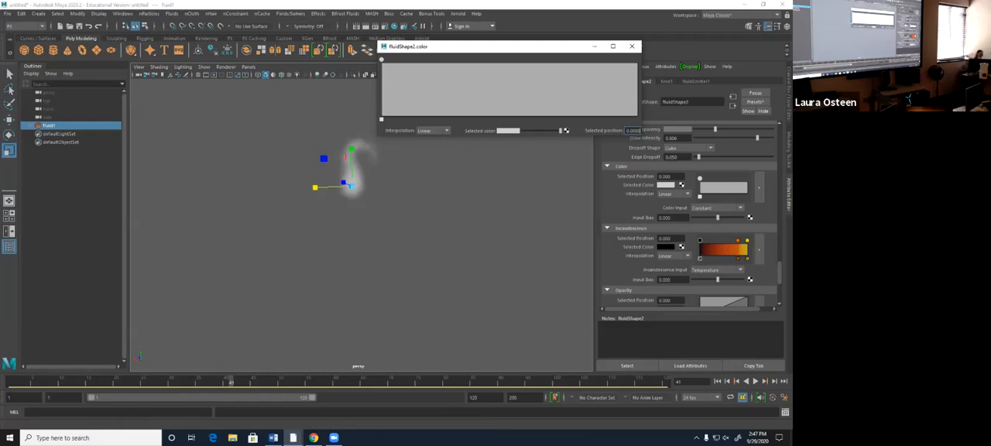
pyautogui.moveTo(464, 46); pyautogui.dragTo(402, 118)
# - Check the Contents Method options, keeping Fuel on Dynamic Grid, and return to the Shading color settings
pyautogui.scroll(-10, 738, 269)
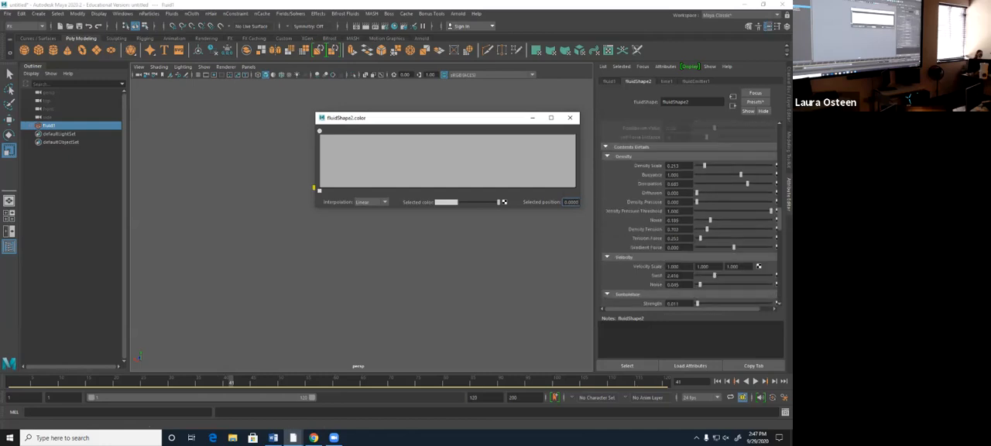
pyautogui.scroll(5, 688, 213)
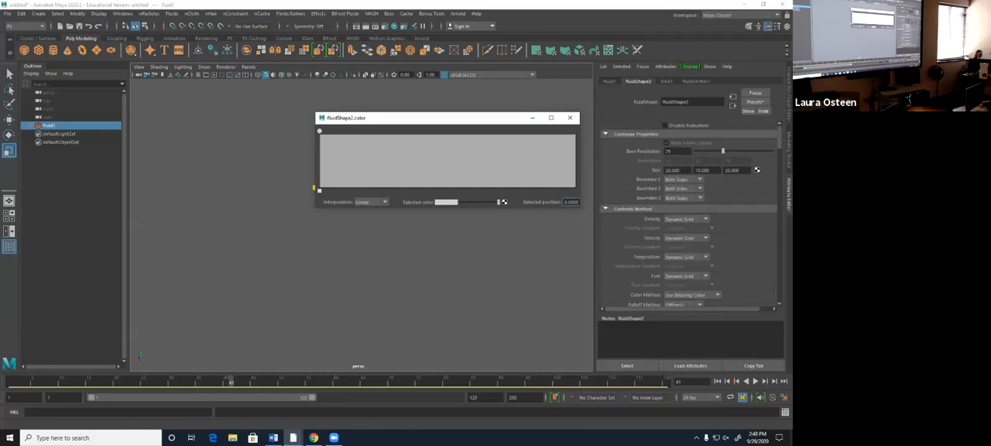
pyautogui.click(686, 276)
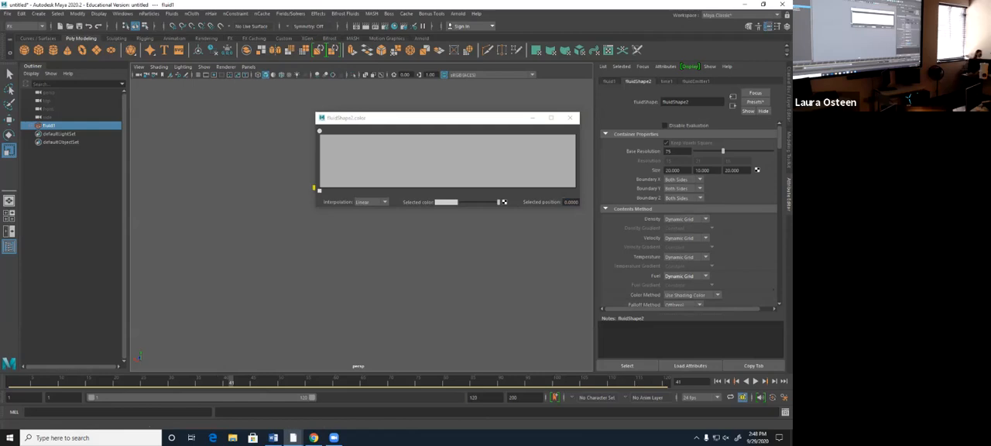
pyautogui.click(687, 276)
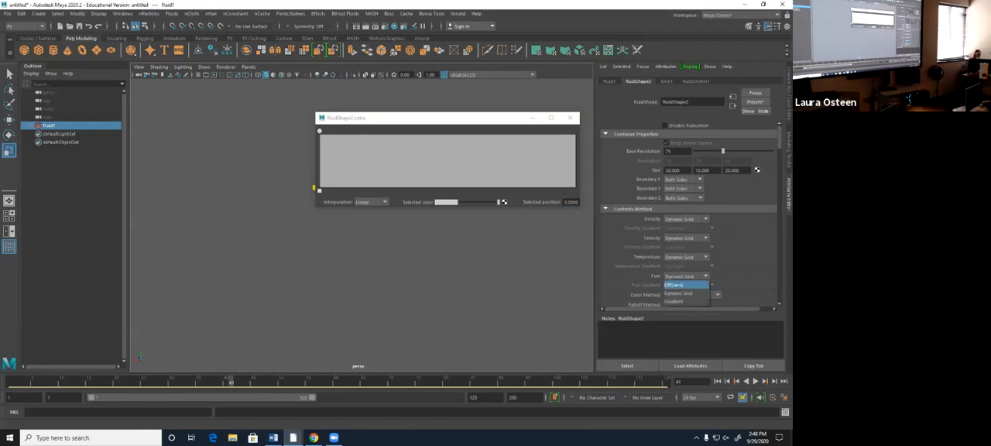
pyautogui.click(679, 294)
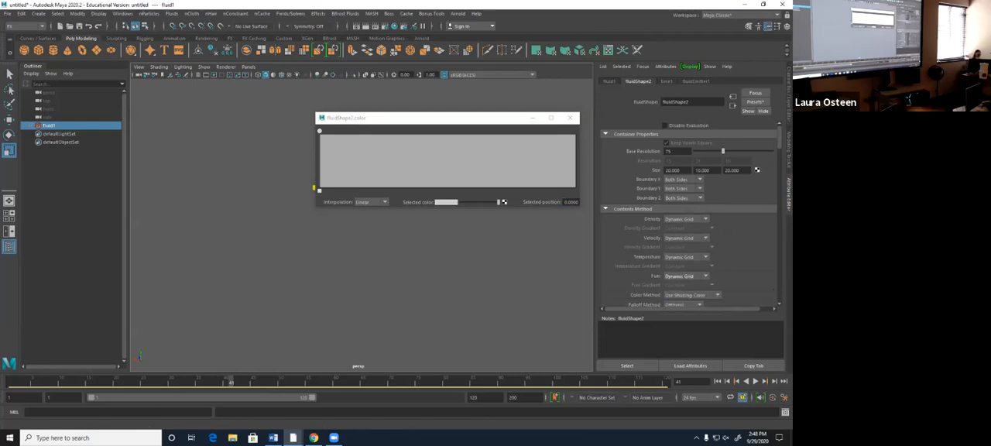
pyautogui.scroll(-7, 681, 276)
pyautogui.scroll(-12, 681, 232)
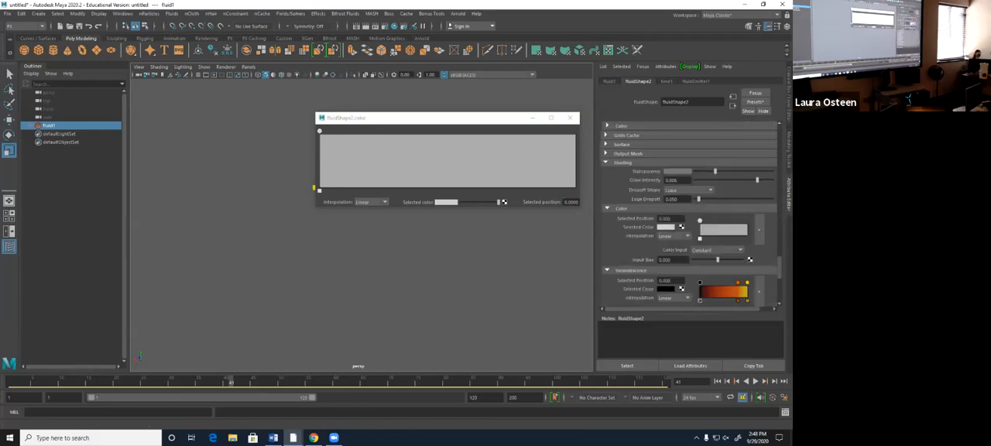
pyautogui.scroll(4, 689, 213)
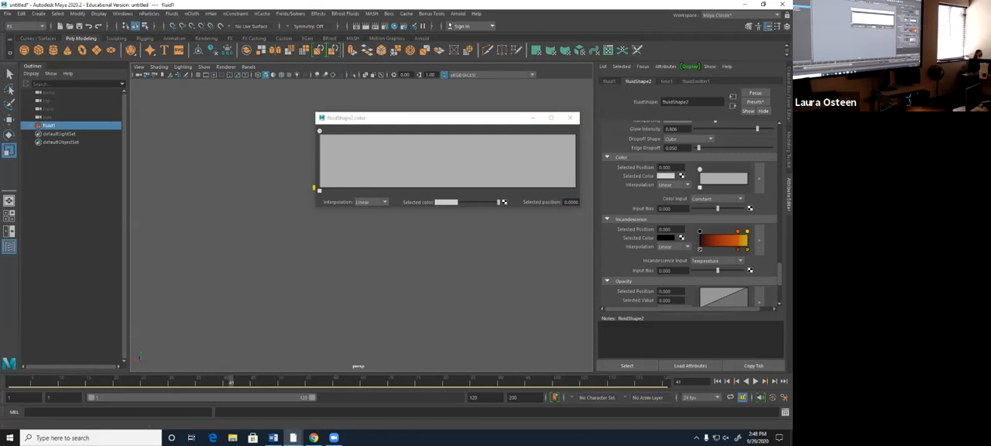
pyautogui.scroll(-1, 689, 213)
# - Add two markers to the fluid's color ramp, one at the middle and one at the far end
pyautogui.moveTo(450, 119); pyautogui.dragTo(459, 94)
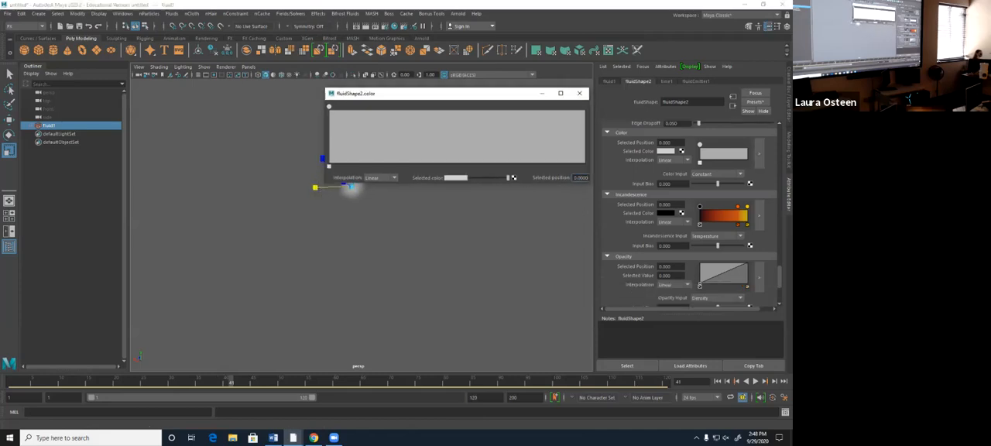
pyautogui.moveTo(448, 137); pyautogui.dragTo(458, 136)
pyautogui.moveTo(520, 136); pyautogui.dragTo(570, 136)
pyautogui.click(382, 178)
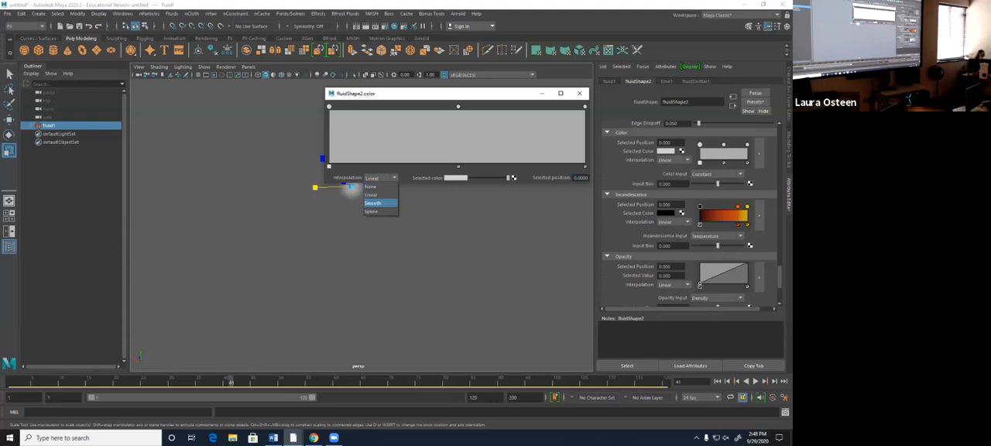
pyautogui.click(351, 187)
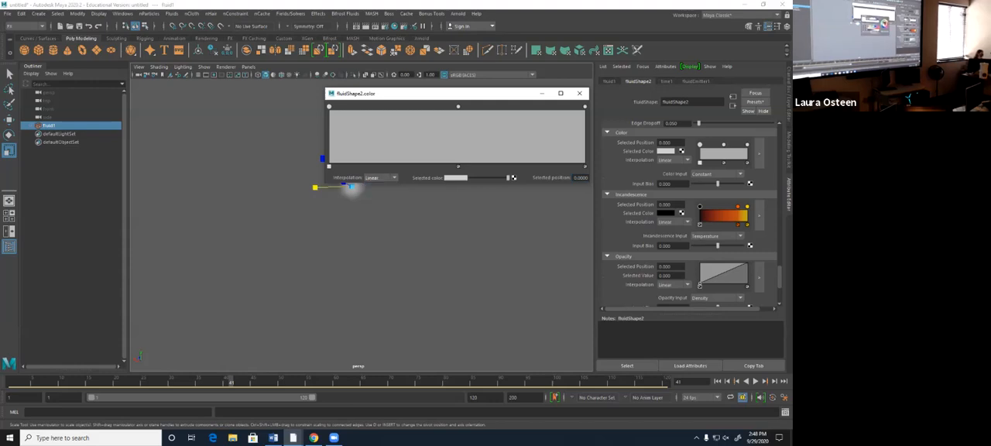
# - Set the color ramp's first marker to a fully saturated magenta
pyautogui.click(455, 177)
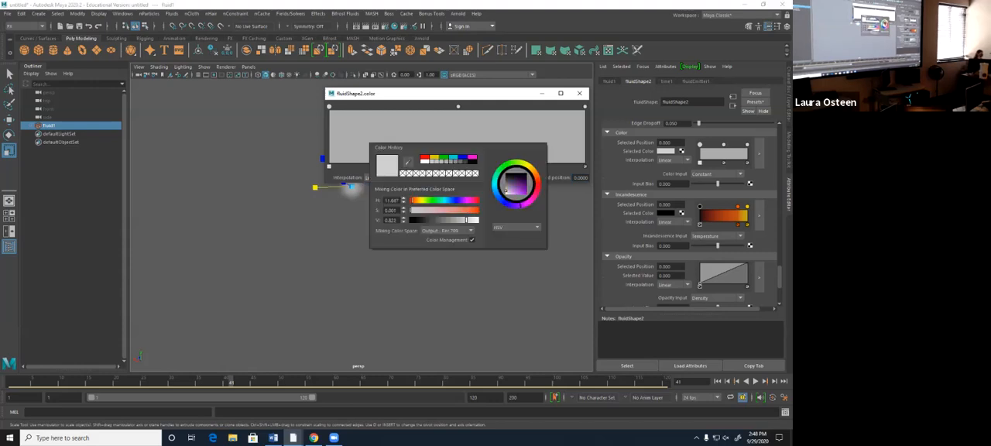
pyautogui.click(524, 205)
pyautogui.moveTo(506, 189)
pyautogui.mouseDown()
pyautogui.moveTo(529, 171)
pyautogui.moveTo(524, 205)
pyautogui.mouseUp()
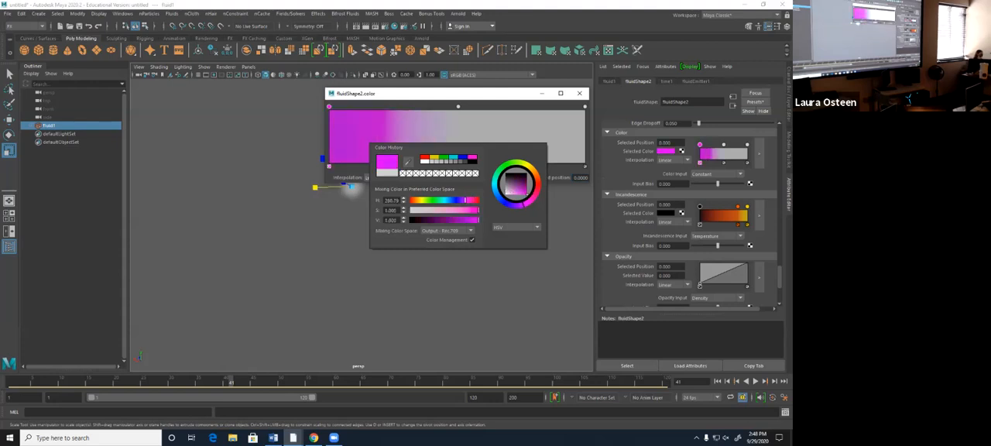
# - Set the fluid color ramp's middle marker to a saturated deep blue
pyautogui.click(456, 178)
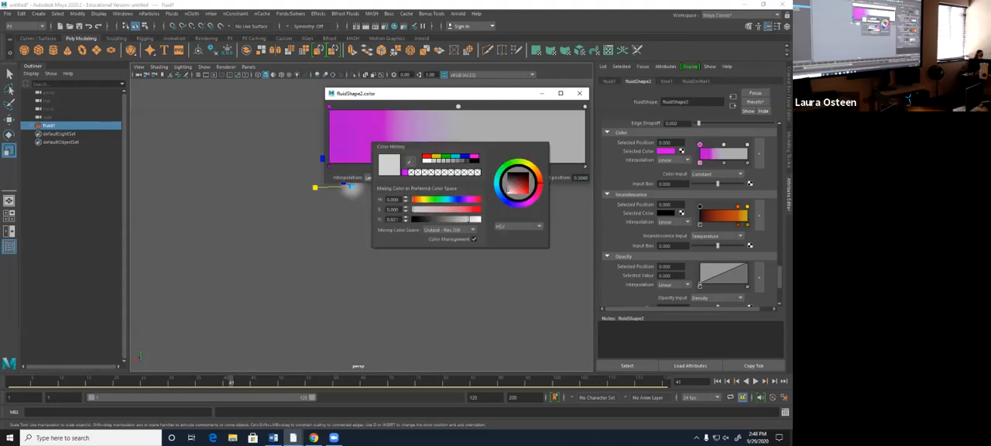
pyautogui.click(525, 205)
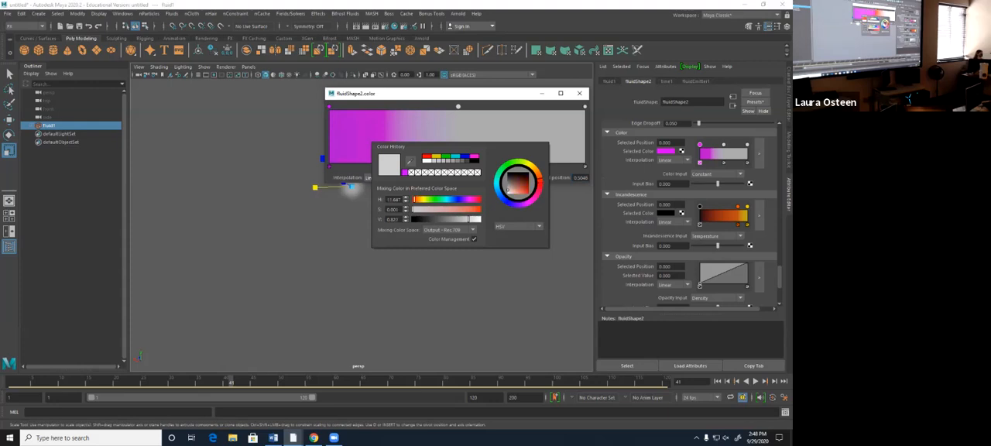
pyautogui.click(528, 192)
pyautogui.click(525, 205)
pyautogui.moveTo(525, 204); pyautogui.dragTo(513, 205)
# - Set the color ramp's end marker to a bright azure blue and close the enlarged ramp editor
pyautogui.click(584, 107)
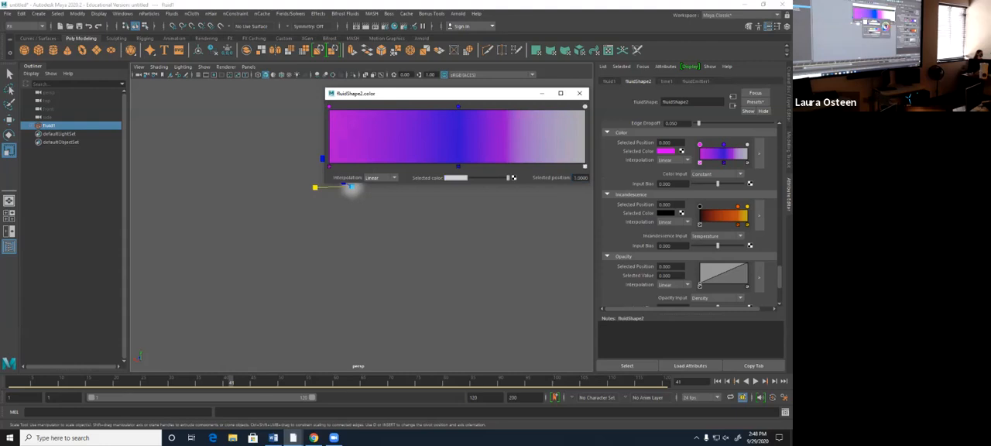
pyautogui.click(455, 177)
pyautogui.click(513, 206)
pyautogui.moveTo(518, 217)
pyautogui.mouseDown()
pyautogui.moveTo(507, 212)
pyautogui.moveTo(533, 207)
pyautogui.moveTo(503, 206)
pyautogui.mouseUp()
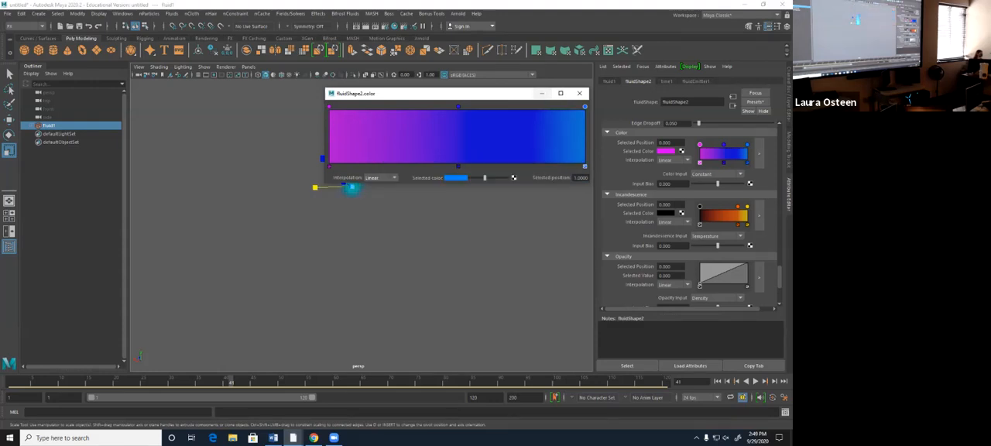
pyautogui.click(579, 92)
# - Try X Gradient, Y Gradient, Z Gradient and Center Gradient in turn as the fluid's Color Input
pyautogui.scroll(3, 361, 203)
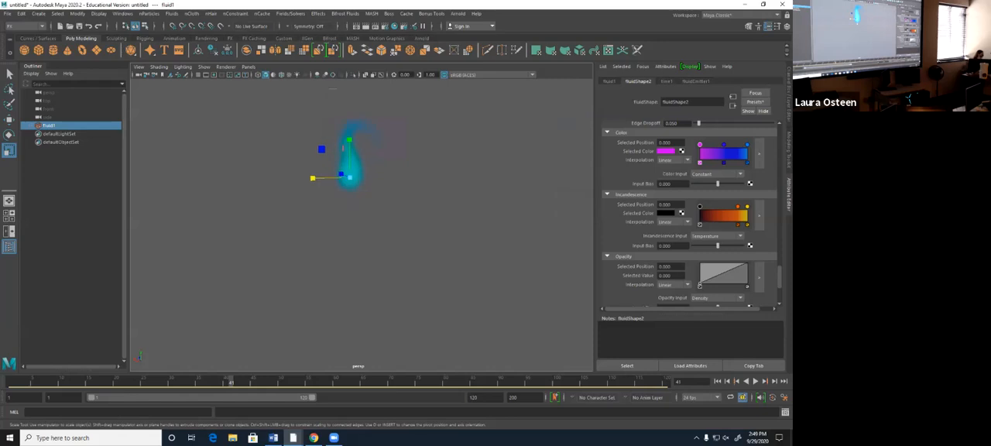
pyautogui.keyDown('alt'); pyautogui.moveTo(349, 170); pyautogui.dragTo(365, 246, button='middle'); pyautogui.keyUp('alt')
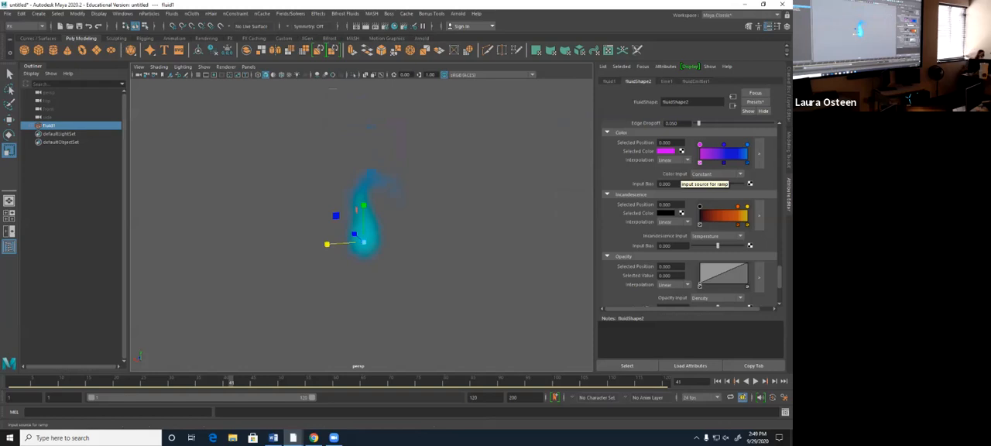
pyautogui.click(712, 174)
pyautogui.click(708, 194)
pyautogui.click(712, 173)
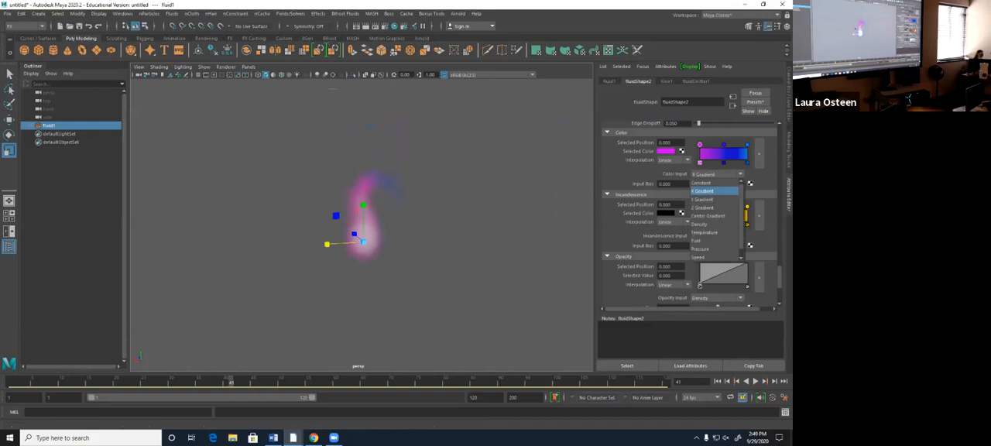
pyautogui.click(708, 202)
pyautogui.click(712, 173)
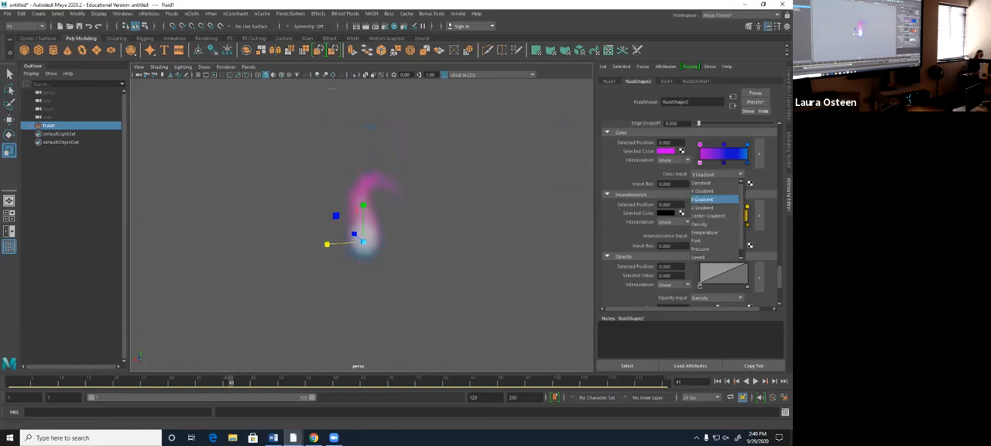
pyautogui.click(708, 211)
pyautogui.click(712, 173)
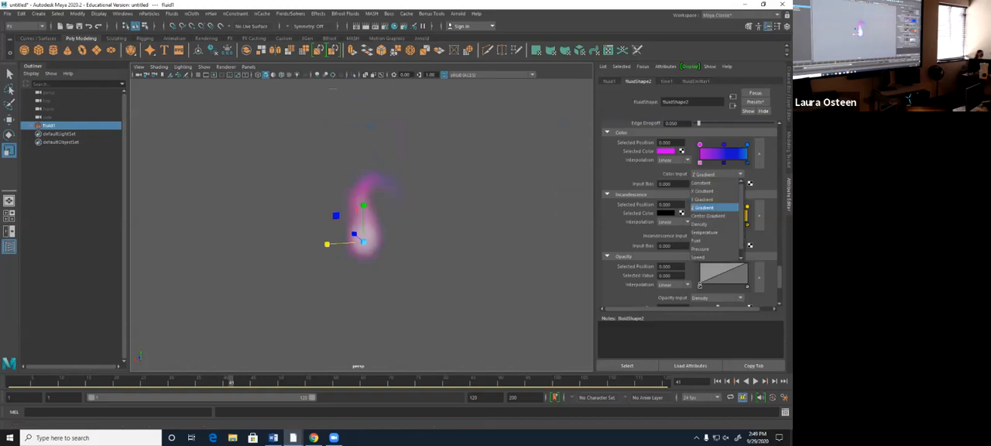
pyautogui.click(708, 219)
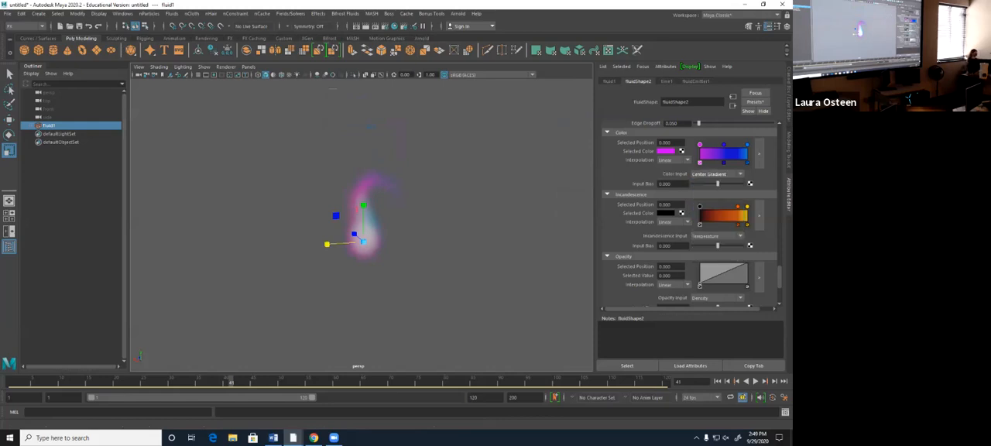
# - Try Density, Temperature and Fuel in turn as the fluid's Color Input
pyautogui.click(712, 173)
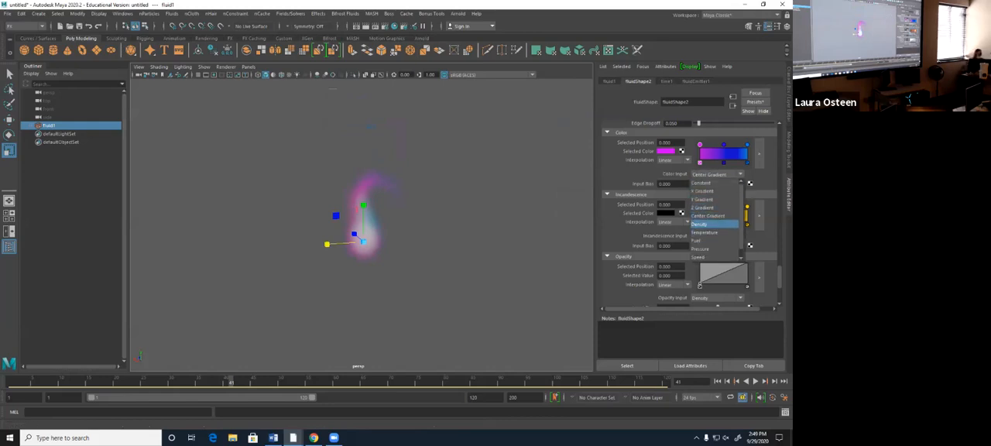
pyautogui.click(704, 223)
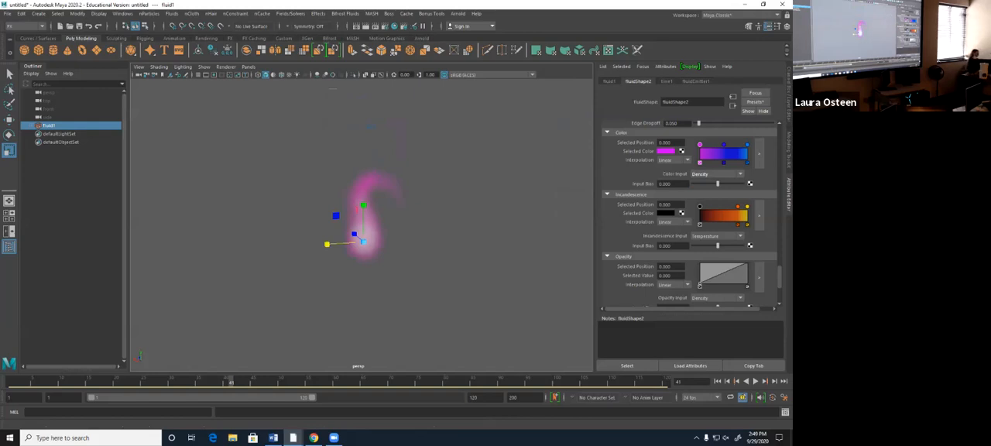
pyautogui.click(712, 173)
pyautogui.click(708, 231)
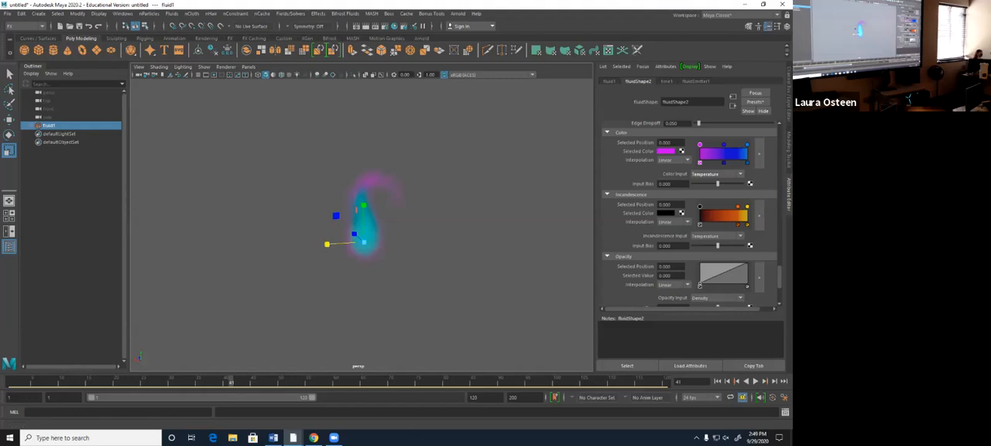
pyautogui.click(717, 174)
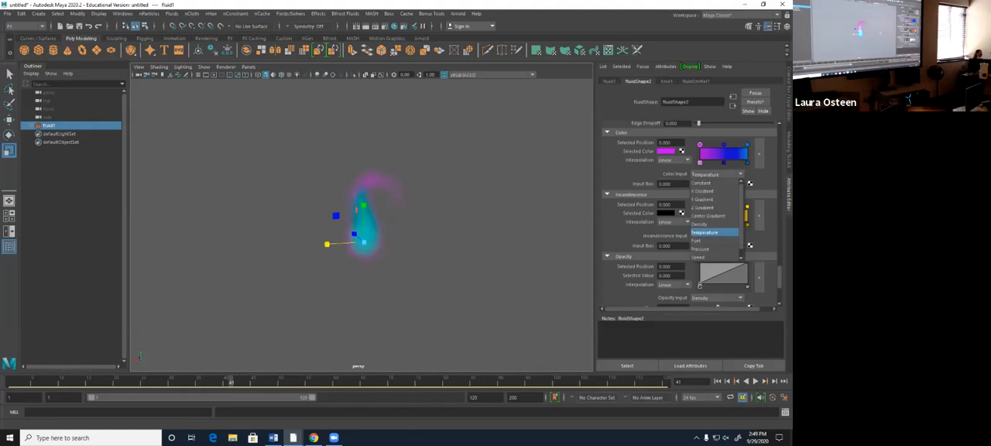
pyautogui.click(707, 240)
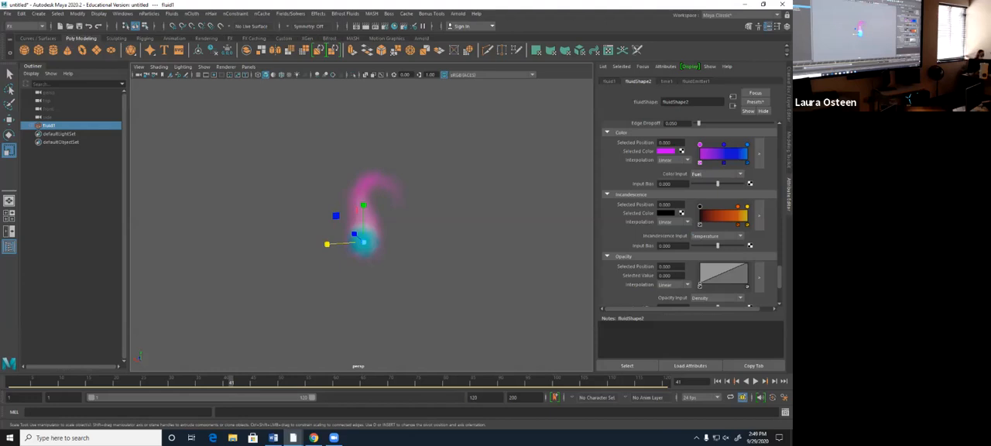
# - Try Pressure, Speed, and Density And Fuel as the Color Input, briefly playing the simulation from frame 1 with the last option
pyautogui.click(716, 174)
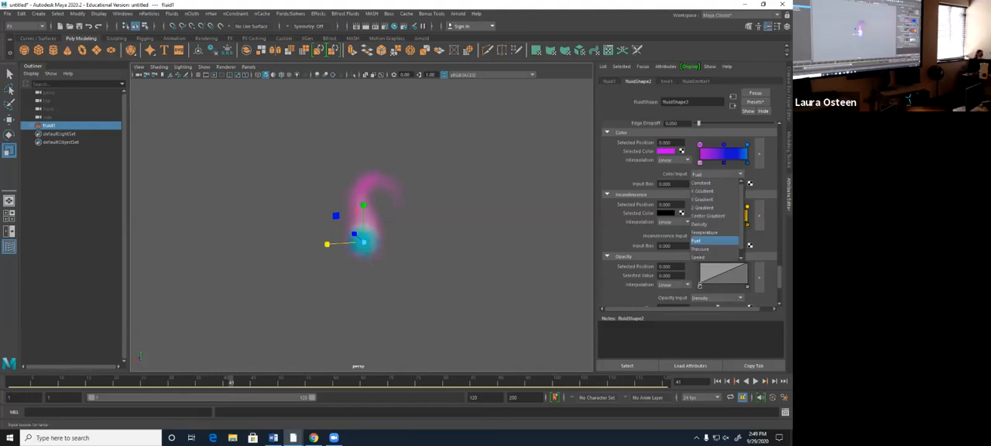
pyautogui.click(700, 249)
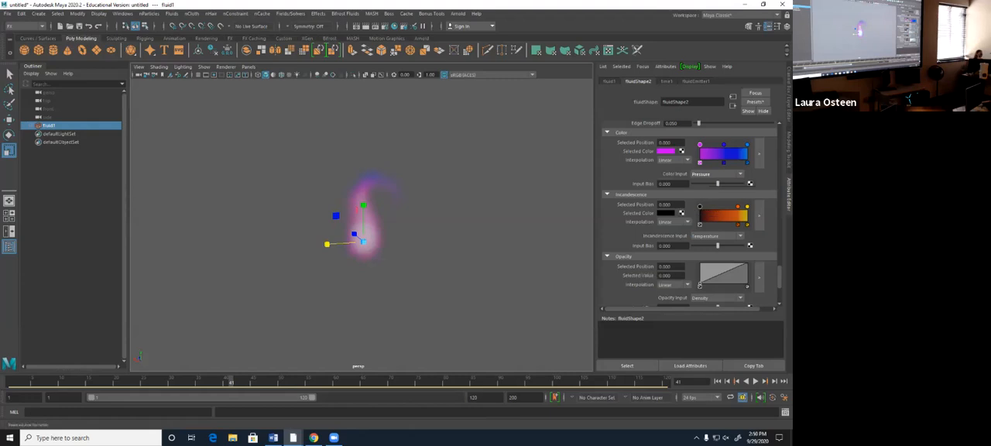
pyautogui.click(716, 174)
pyautogui.click(713, 249)
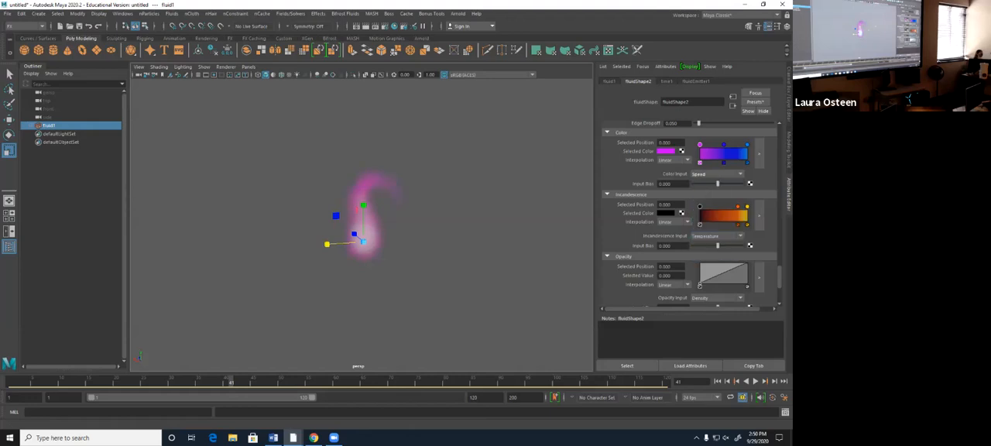
pyautogui.click(716, 174)
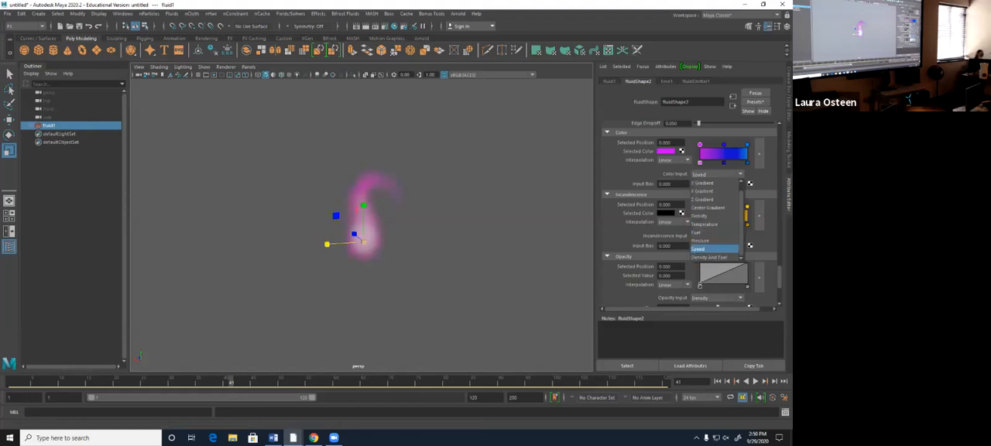
pyautogui.click(708, 257)
pyautogui.click(716, 380)
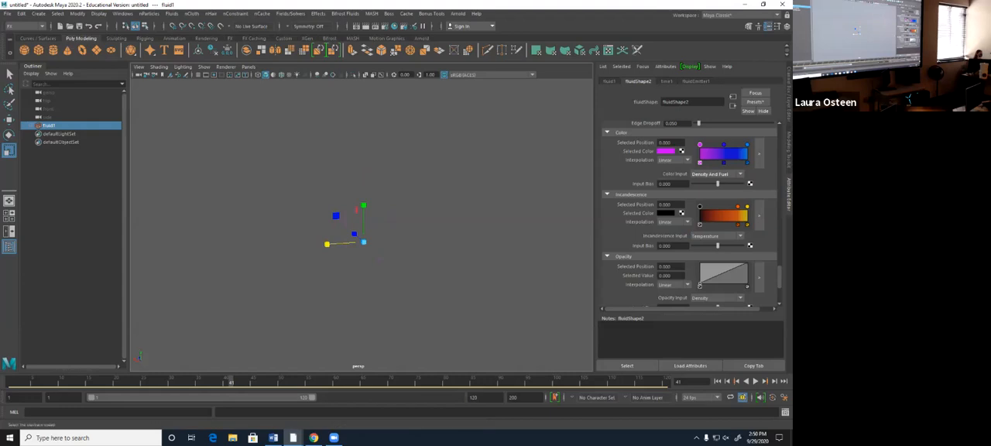
pyautogui.click(755, 381)
pyautogui.click(755, 380)
pyautogui.click(716, 381)
# - Try Temperature as the Color Input and play the simulation from frame 1
pyautogui.click(716, 175)
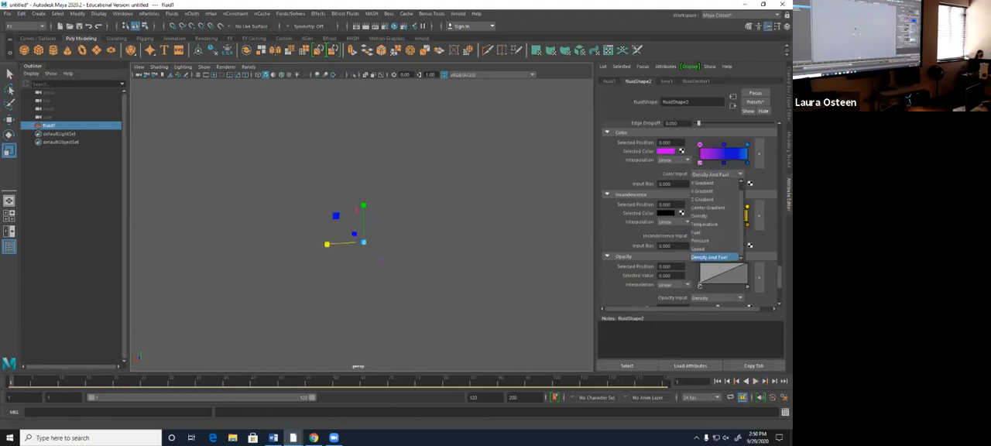
pyautogui.click(704, 224)
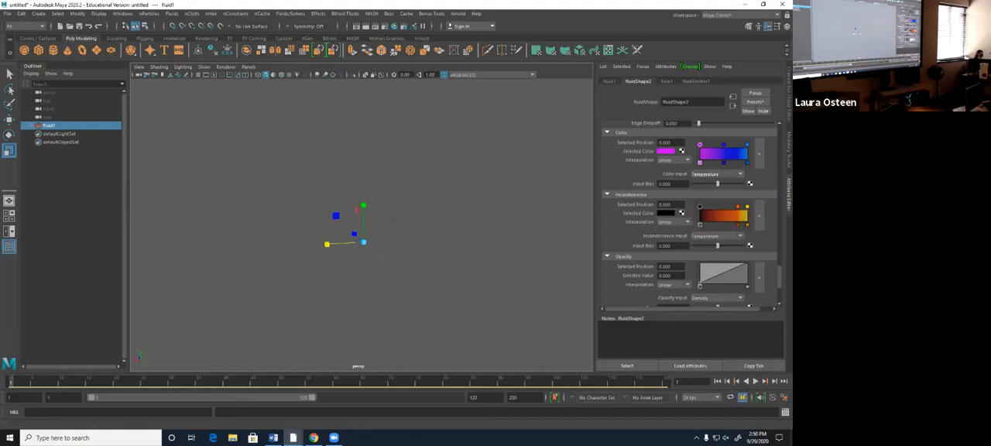
pyautogui.hotkey('alt', 'v')
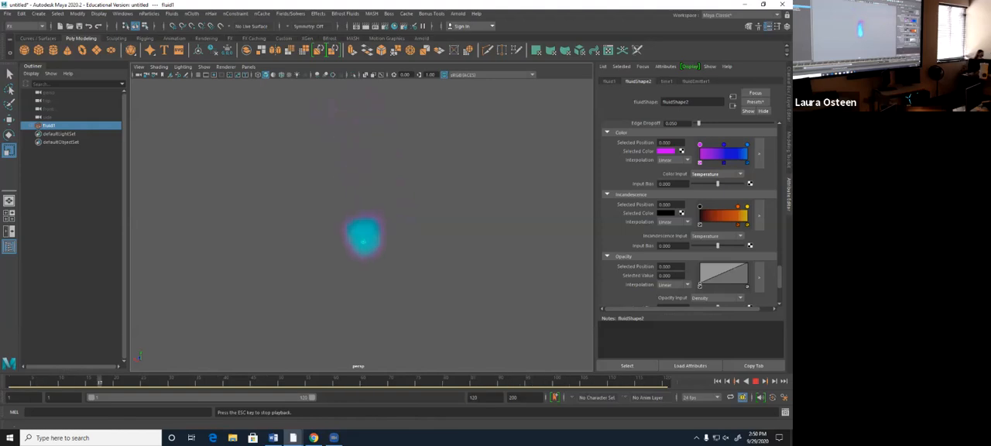
# - Set the Color Input to Fuel and replay the simulation from frame 1, stopping at frame 41
pyautogui.click(716, 173)
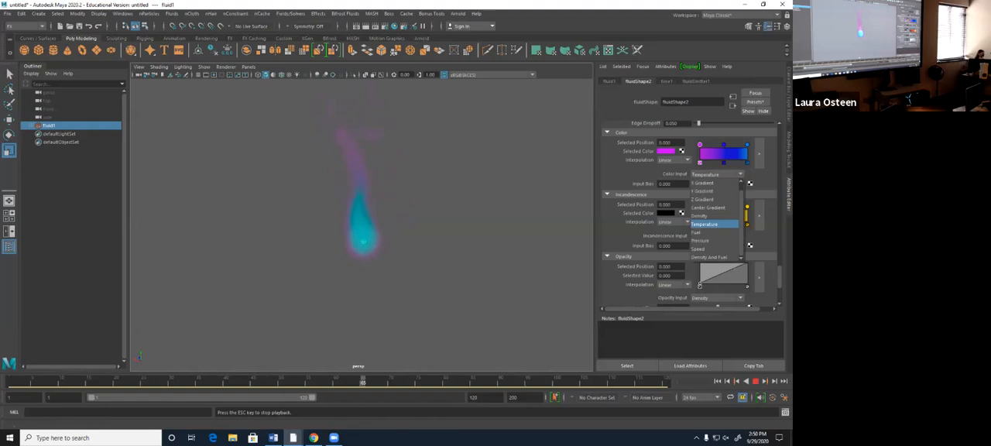
pyautogui.click(712, 224)
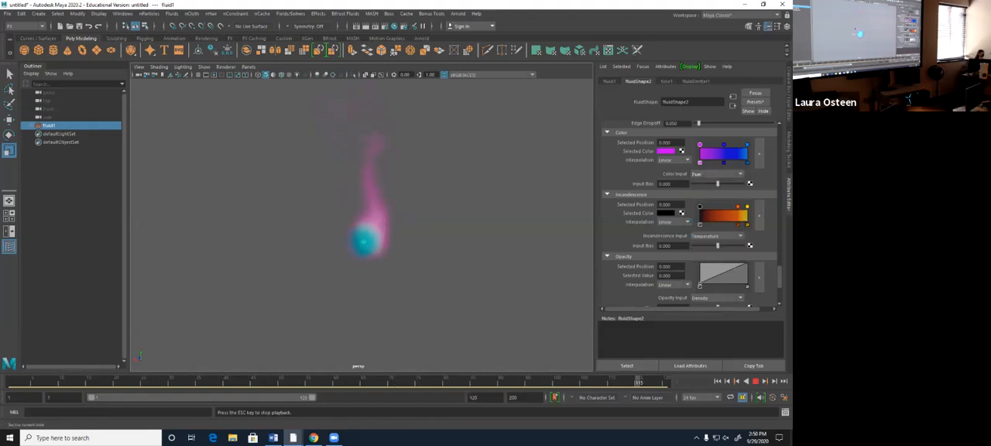
pyautogui.press('Escape')
pyautogui.click(716, 381)
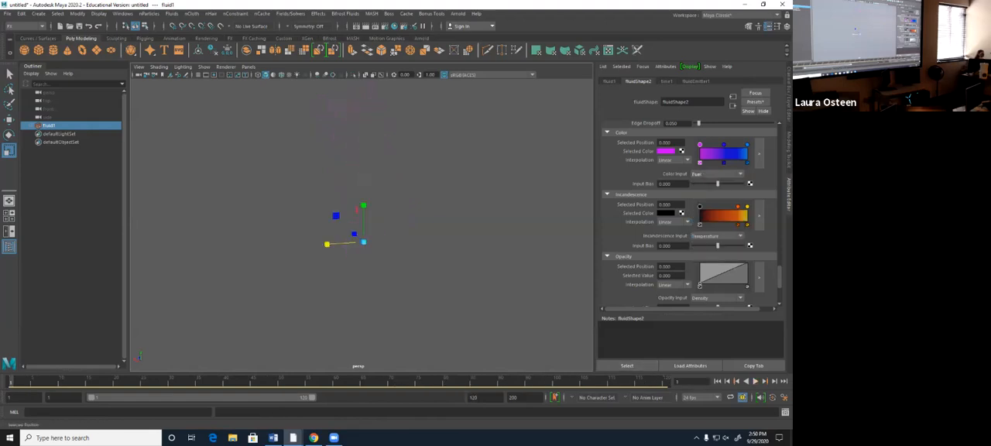
pyautogui.hotkey('alt', 'v')
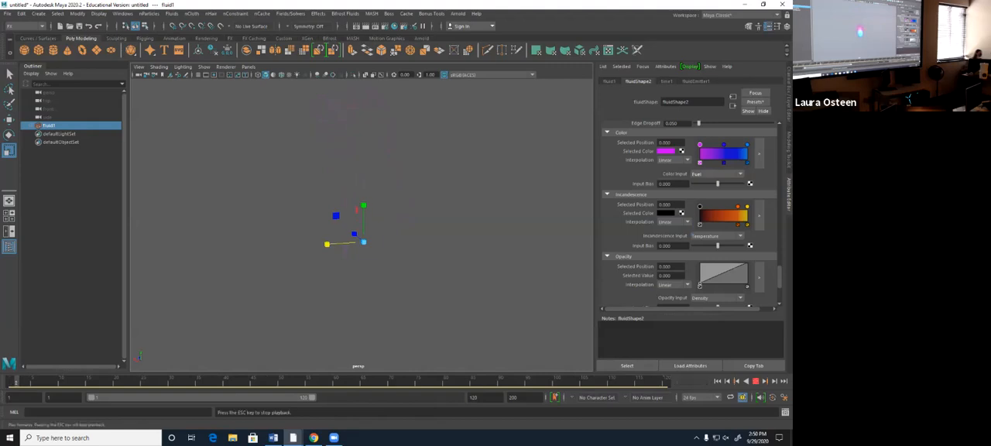
pyautogui.press('Escape')
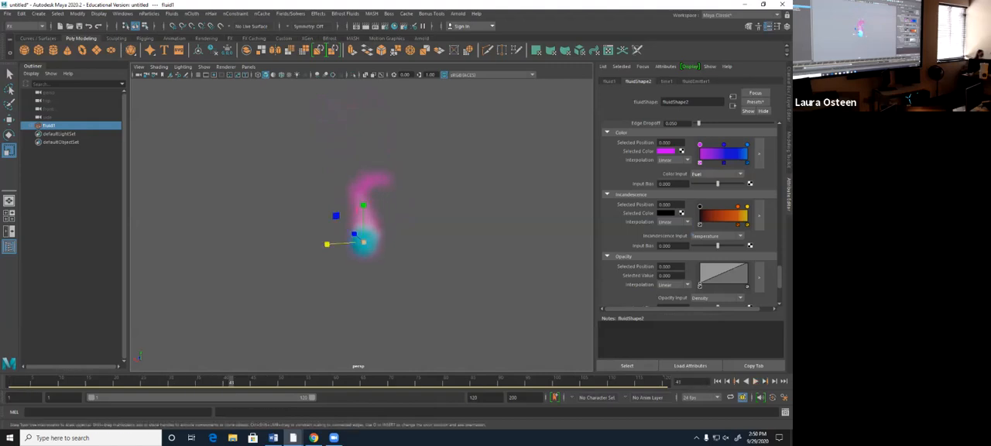
# - Set the orange marker of the Incandescence ramp to the deep blue used in the color ramp
pyautogui.click(746, 206)
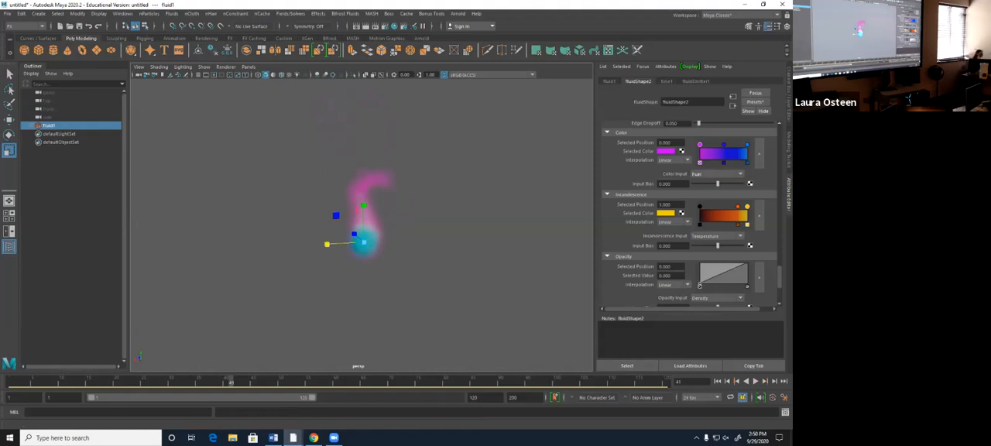
pyautogui.click(747, 145)
pyautogui.click(737, 206)
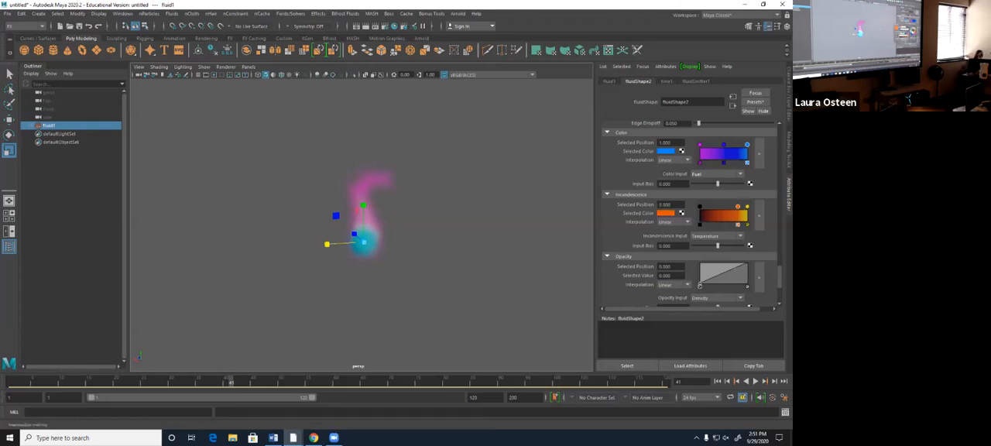
pyautogui.click(665, 212)
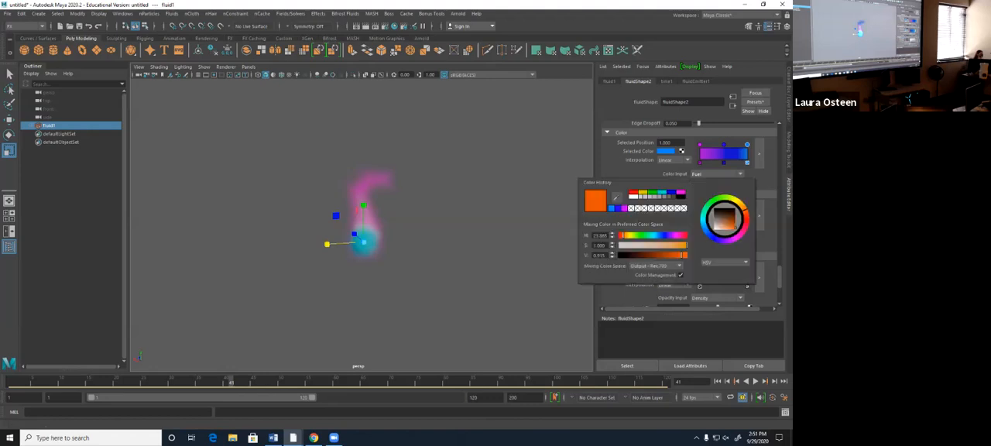
pyautogui.click(670, 195)
pyautogui.click(666, 212)
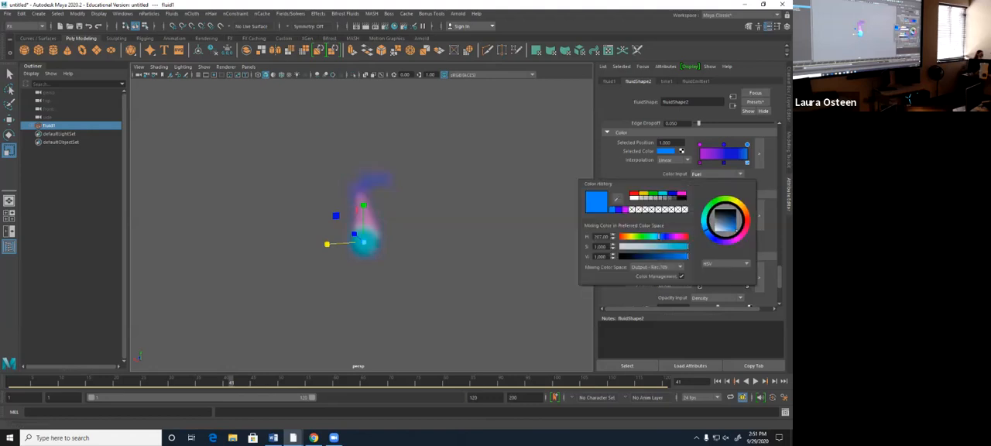
pyautogui.click(618, 210)
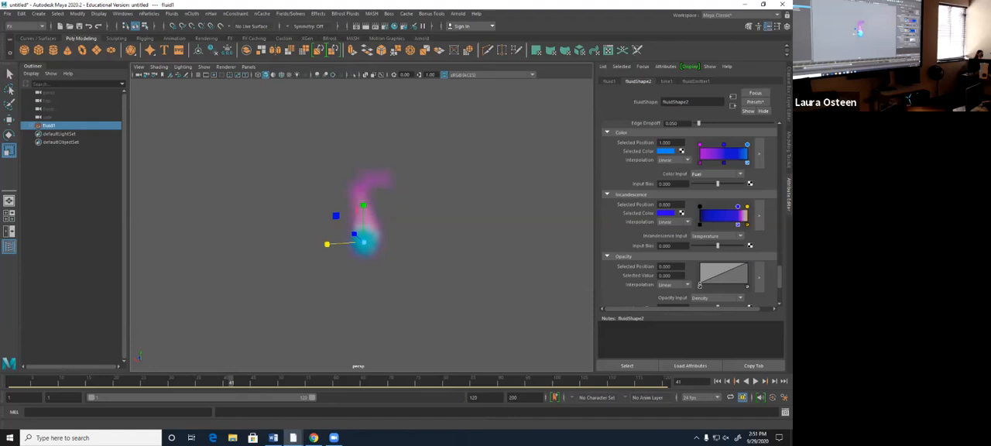
# - Set the Incandescence ramp's yellow end marker to the azure blue used in the color ramp
pyautogui.click(747, 207)
pyautogui.click(665, 213)
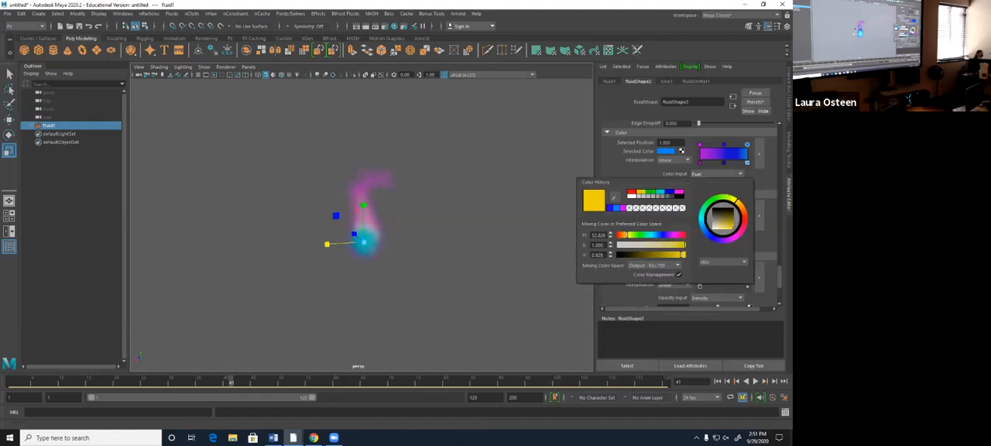
pyautogui.click(617, 207)
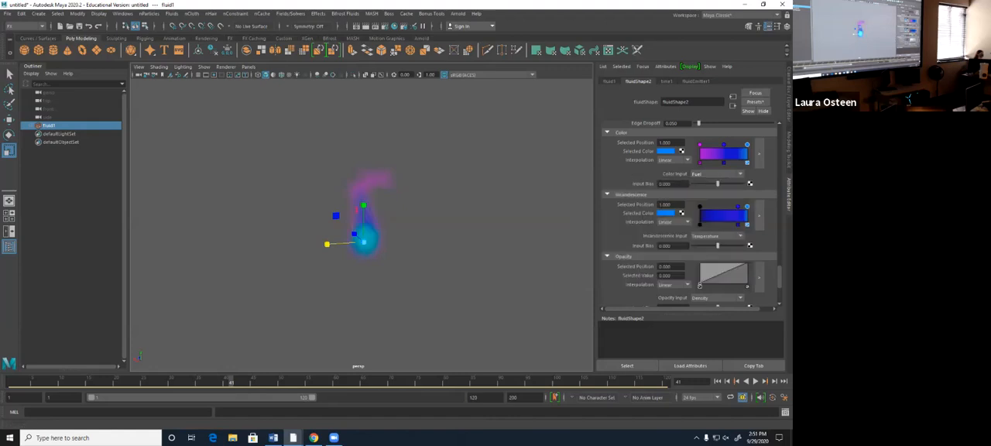
# - Replay the fluid simulation from frame 1 with the blue incandescence, stopping at frame 41
pyautogui.click(717, 381)
pyautogui.click(755, 381)
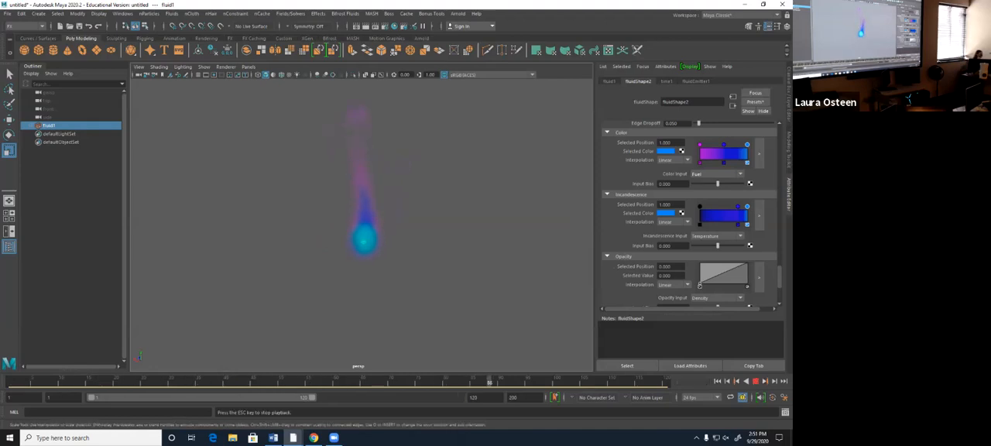
pyautogui.press('Escape')
pyautogui.hotkey('alt', 'v')
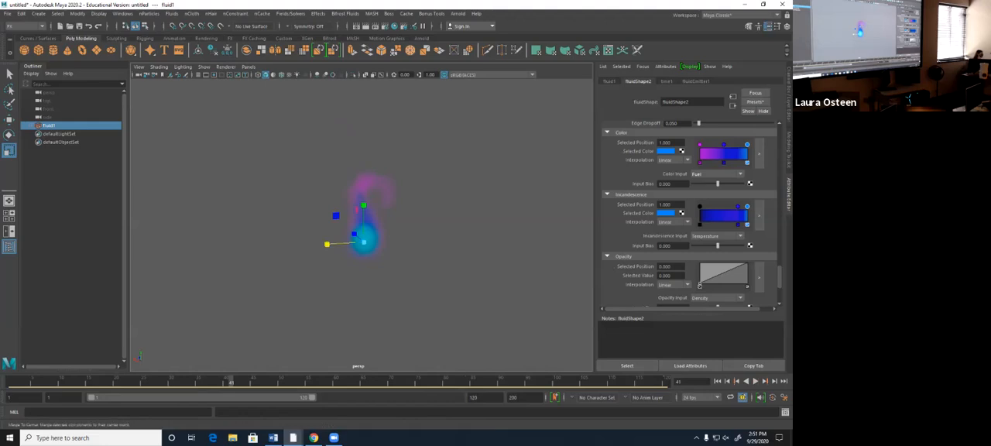
# - Render frame 41 of the blue flame with Arnold and close the Render View
pyautogui.click(365, 26)
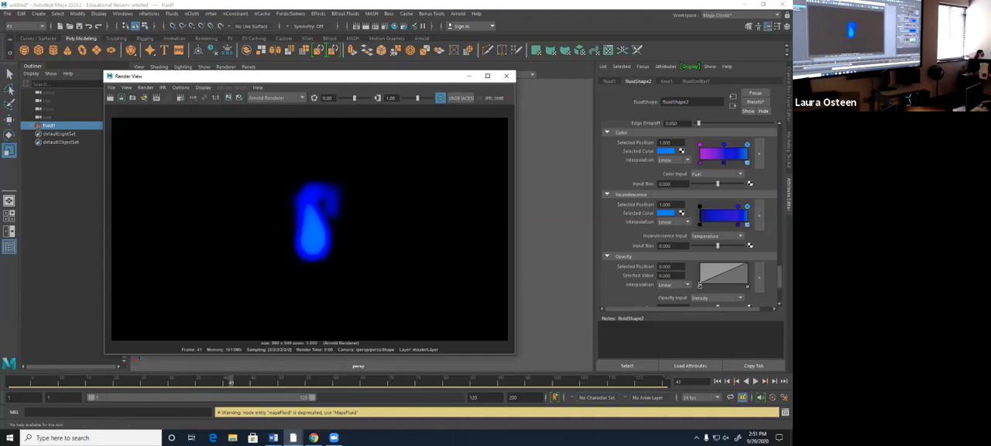
pyautogui.moveTo(201, 78); pyautogui.dragTo(445, 101)
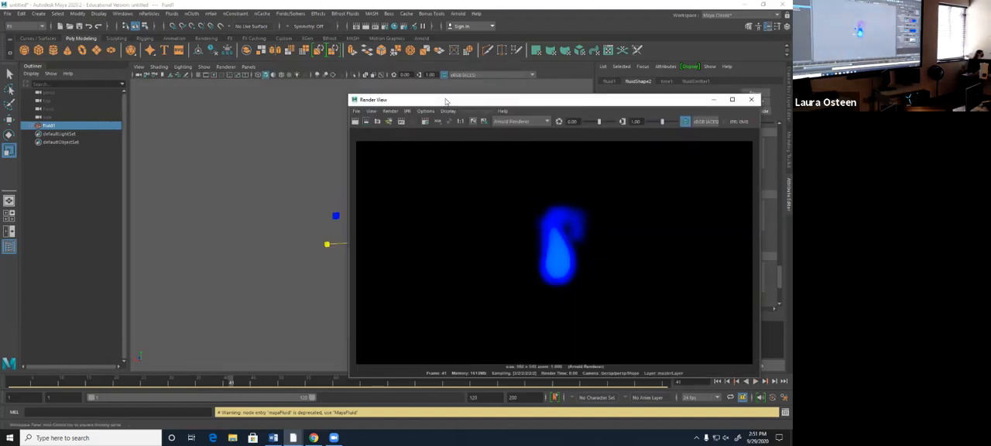
pyautogui.click(751, 99)
# - Create a polygon plane, scale it up into a large ground surface and raise it to just beneath the flame
pyautogui.click(97, 50)
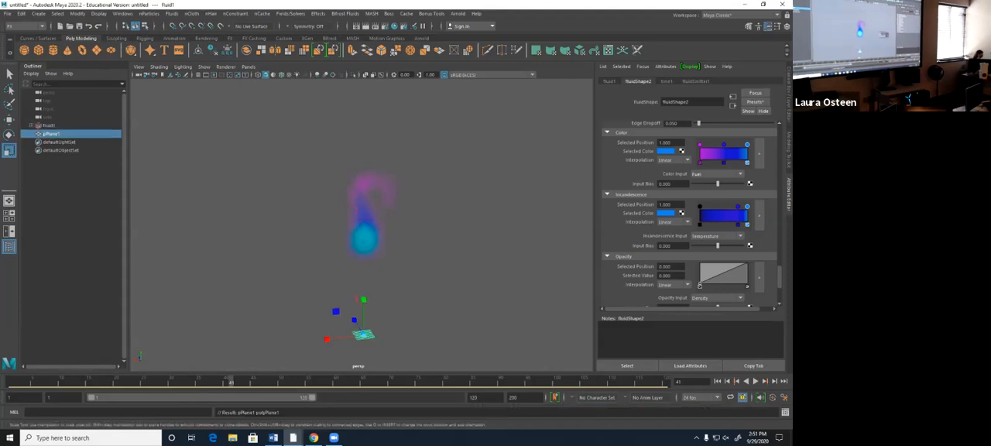
pyautogui.press('t')
pyautogui.press('r')
pyautogui.moveTo(362, 334); pyautogui.dragTo(665, 334)
pyautogui.moveTo(363, 335); pyautogui.dragTo(441, 335)
pyautogui.press('w')
pyautogui.moveTo(363, 310); pyautogui.dragTo(386, 267)
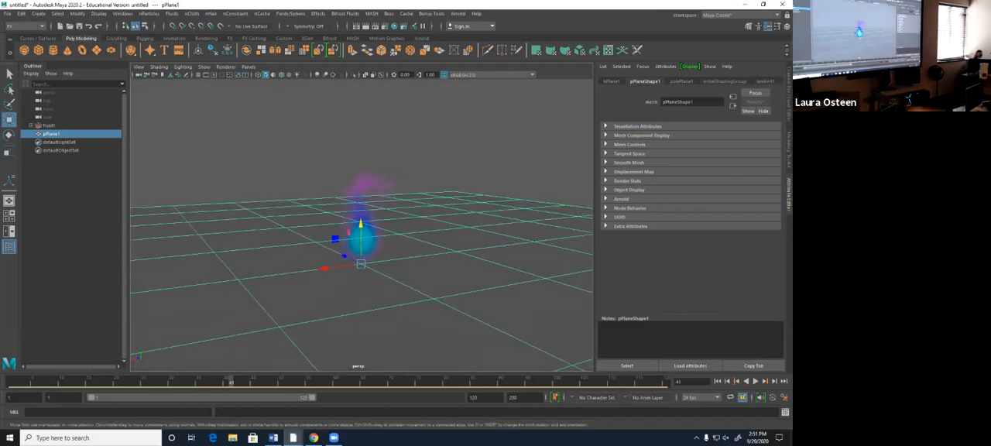
# - Render frame 41 again with the ground plane under the flame, then minimize the Render View
pyautogui.click(366, 26)
pyautogui.moveTo(489, 120); pyautogui.dragTo(432, 99)
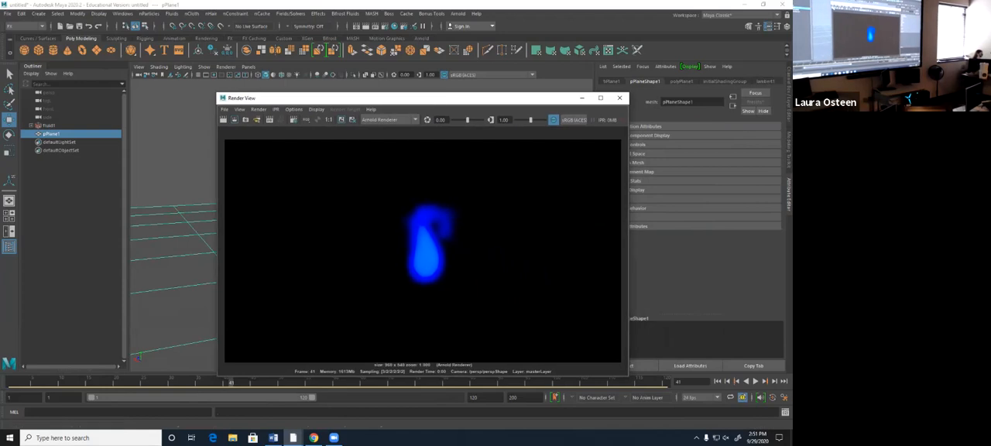
pyautogui.click(224, 120)
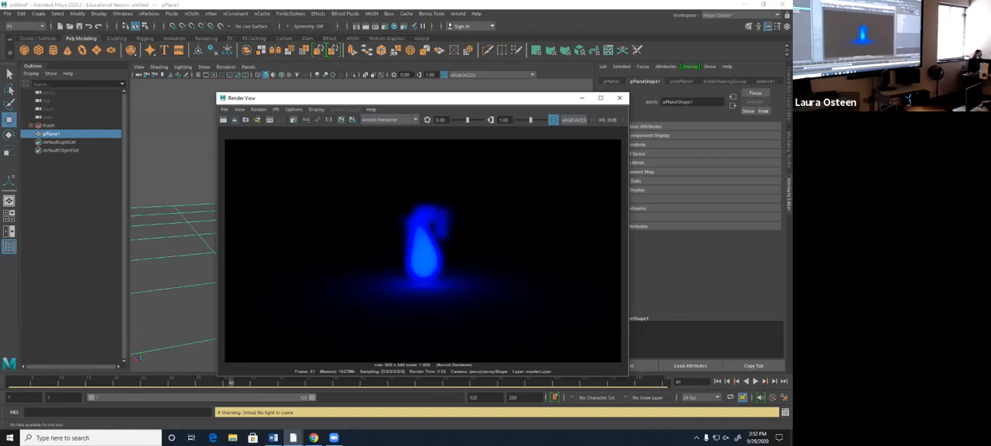
pyautogui.moveTo(481, 103); pyautogui.dragTo(438, 97)
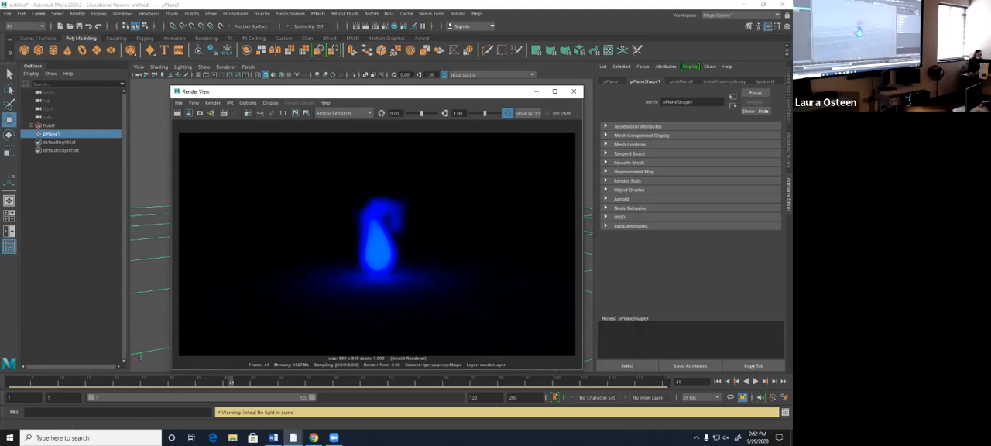
pyautogui.click(540, 92)
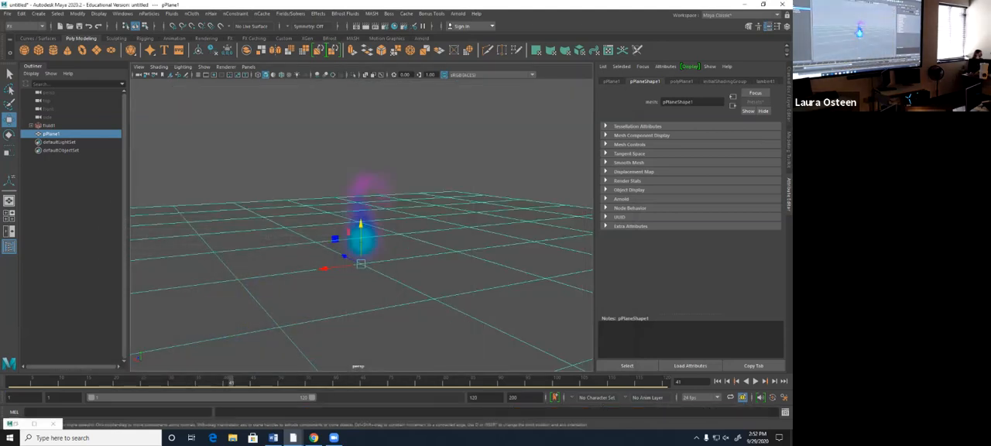
# - Select the fluid and review its Fuel, Shading, Color, Incandescence, Contents Method, Liquids and Auto Resize attributes
pyautogui.click(49, 126)
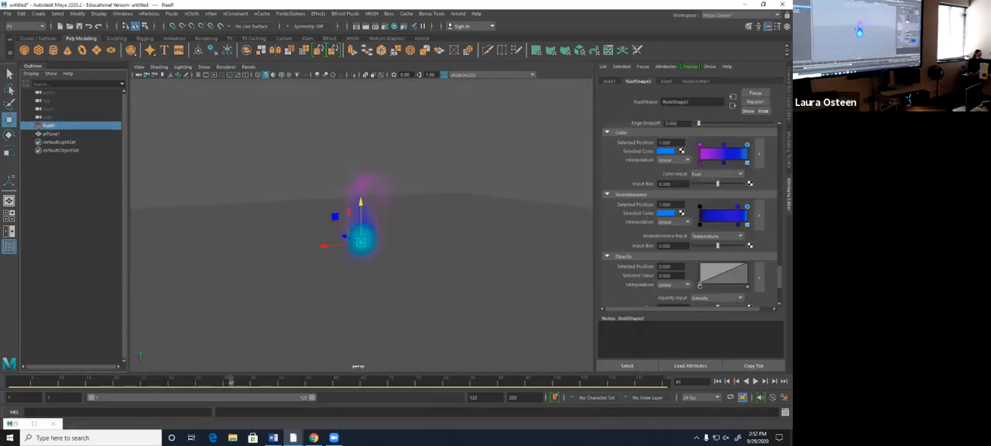
pyautogui.scroll(5, 688, 216)
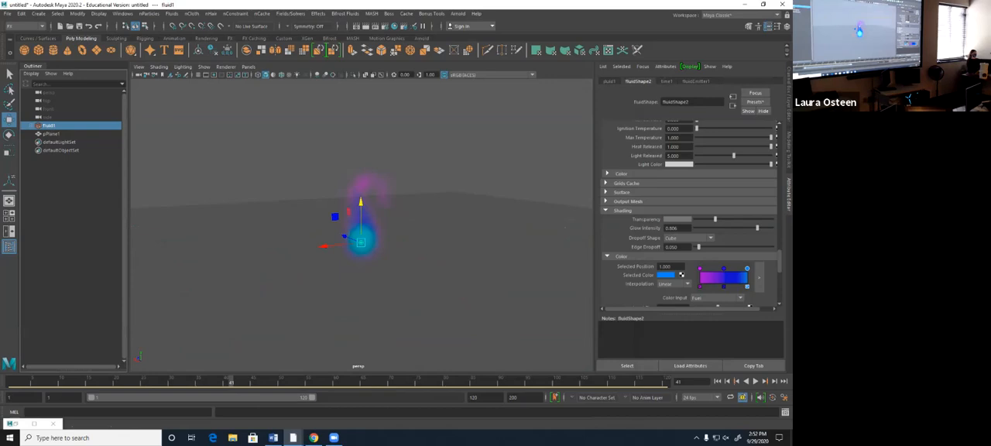
pyautogui.click(619, 173)
pyautogui.click(619, 173)
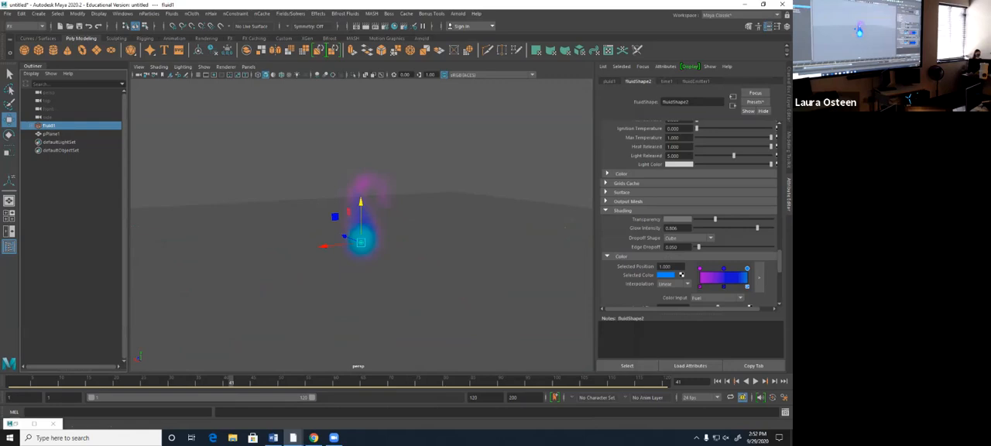
pyautogui.scroll(-3, 749, 257)
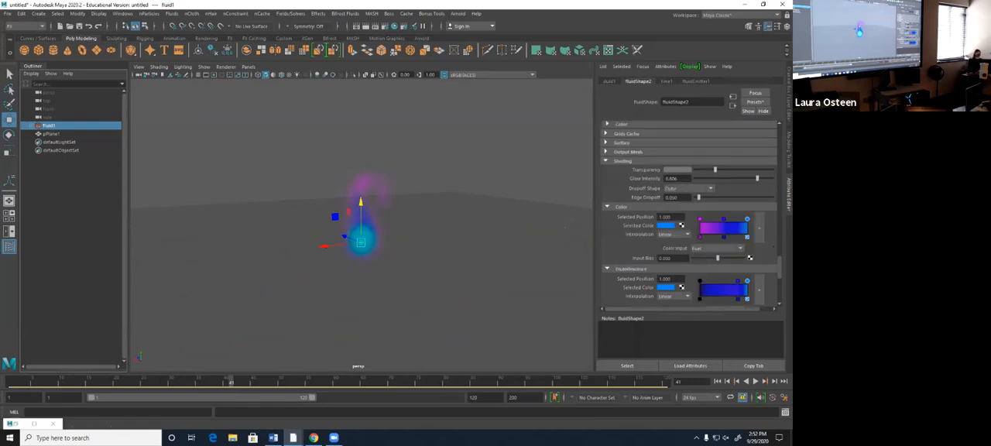
pyautogui.scroll(-1, 688, 214)
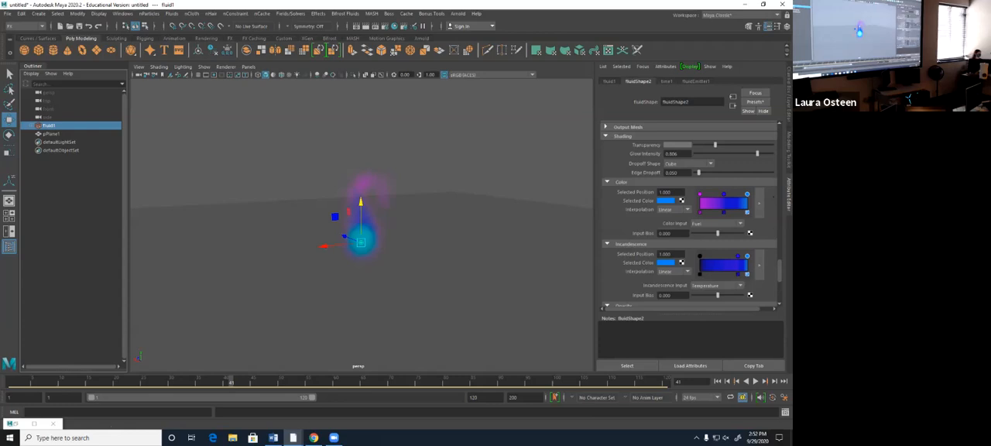
pyautogui.scroll(5, 688, 213)
pyautogui.scroll(10, 688, 213)
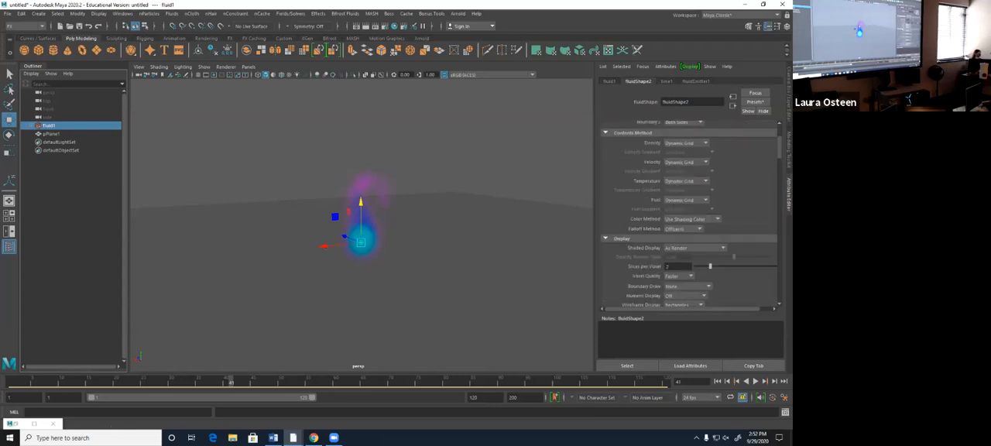
pyautogui.scroll(-1, 688, 212)
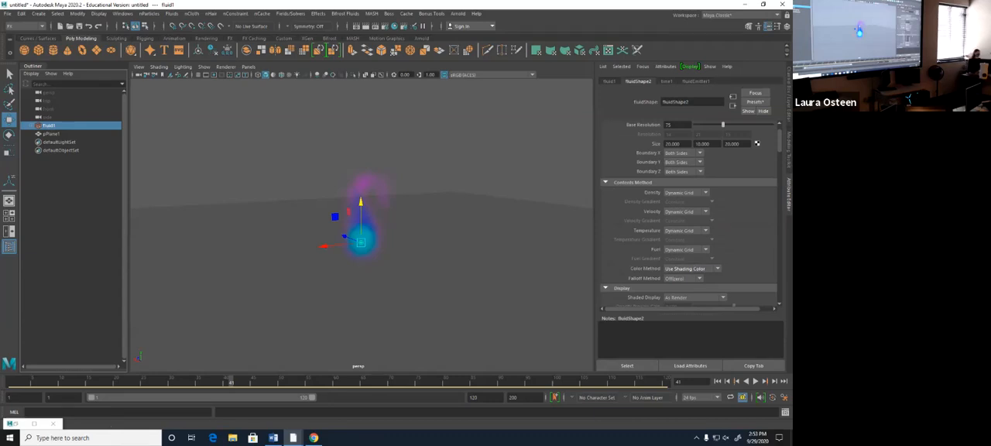
pyautogui.scroll(-3, 689, 212)
pyautogui.scroll(-8, 688, 213)
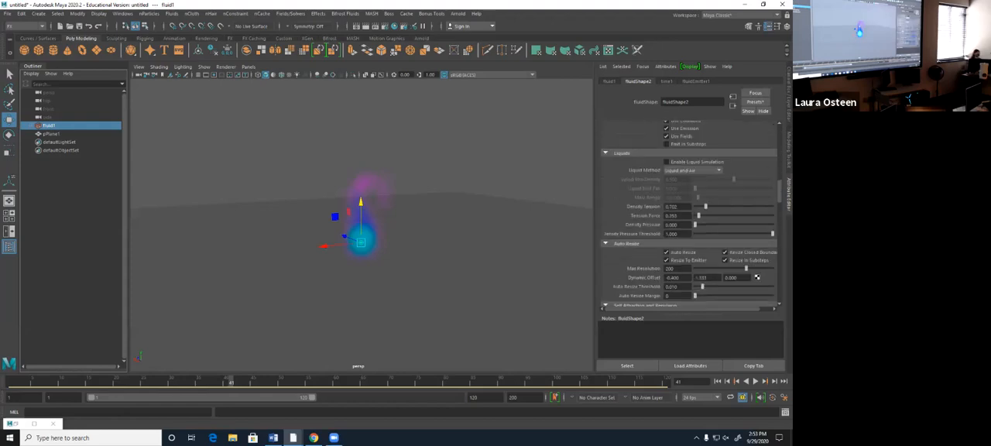
pyautogui.scroll(-6, 689, 213)
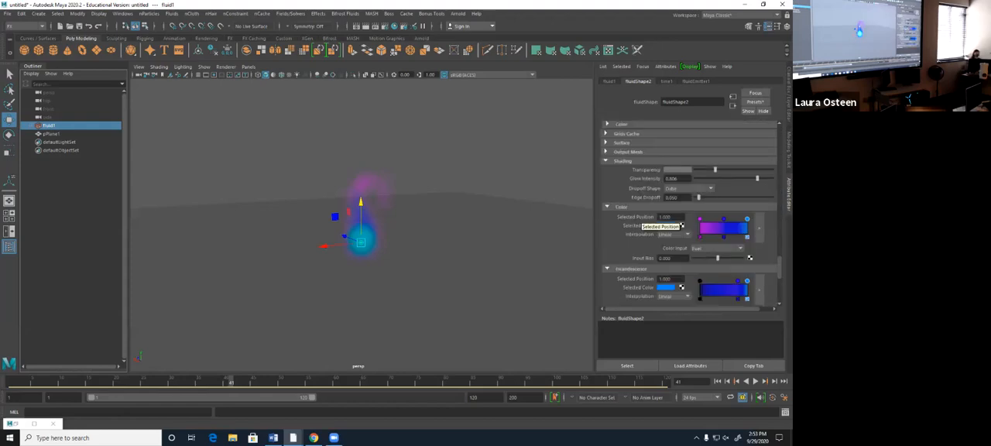
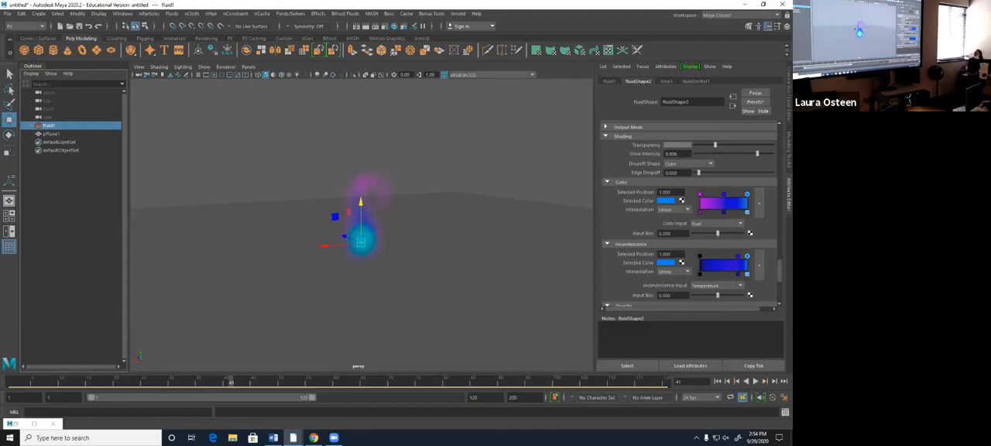
# - Create a polygon sphere at the base of the flame
pyautogui.hotkey('alt', 'Tab')
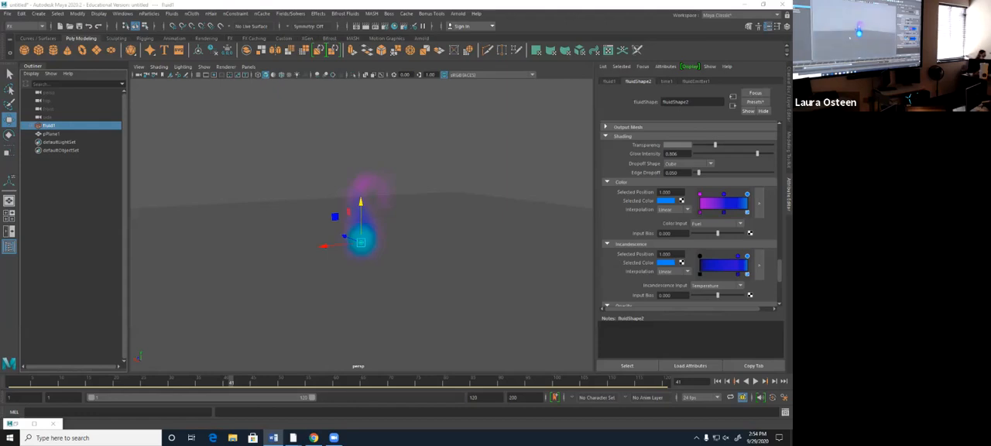
pyautogui.keyDown('alt'); pyautogui.moveTo(457, 252); pyautogui.dragTo(427, 232); pyautogui.keyUp('alt')
pyautogui.scroll(5, 361, 233)
pyautogui.moveTo(356, 261)
pyautogui.keyDown('alt'); pyautogui.mouseDown(button='middle')
pyautogui.moveTo(360, 237)
pyautogui.moveTo(362, 252)
pyautogui.mouseUp(button='middle'); pyautogui.keyUp('alt')
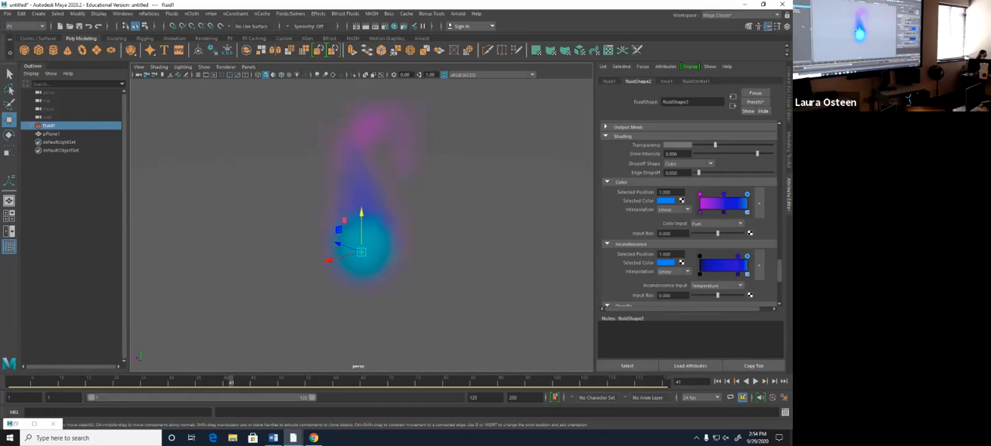
pyautogui.click(31, 125)
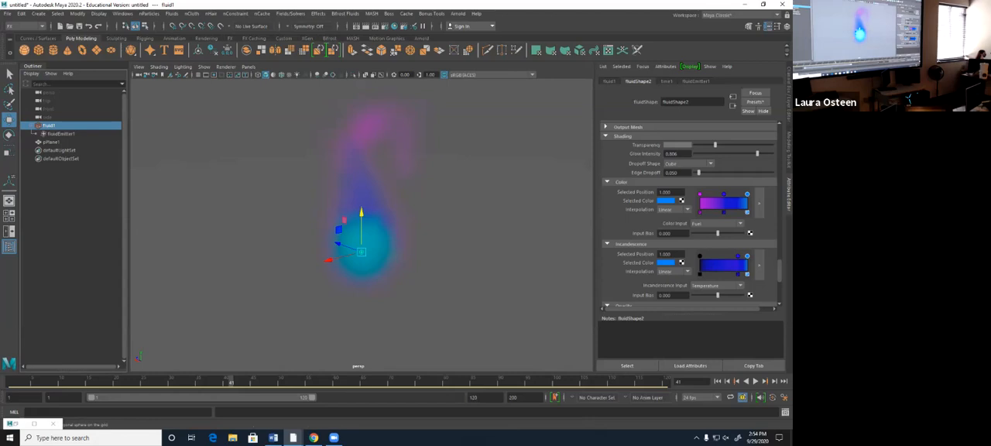
pyautogui.click(24, 50)
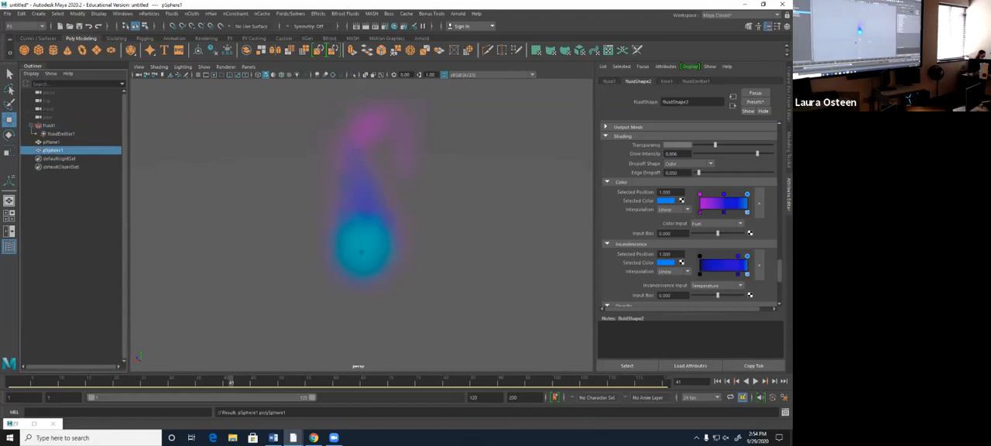
pyautogui.scroll(-5, 360, 217)
pyautogui.scroll(-2, 361, 216)
pyautogui.moveTo(361, 251); pyautogui.dragTo(416, 176)
pyautogui.scroll(5, 373, 170)
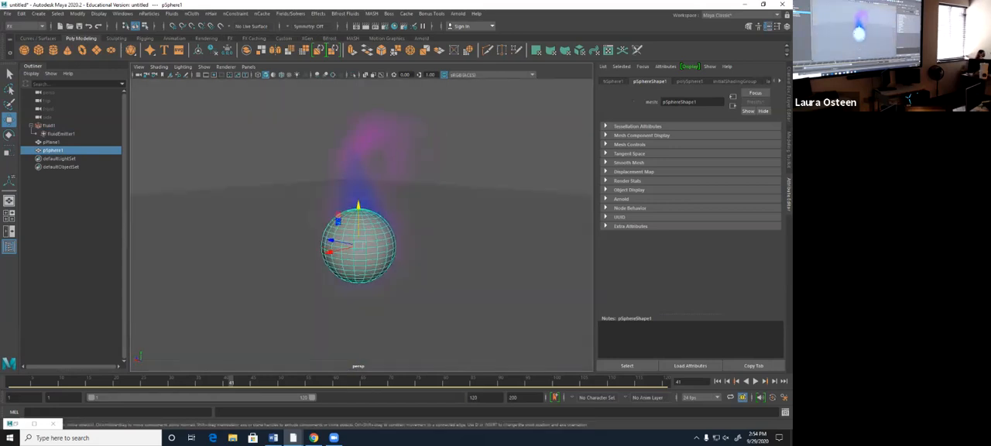
pyautogui.keyDown('alt'); pyautogui.moveTo(416, 176); pyautogui.dragTo(368, 195); pyautogui.keyUp('alt')
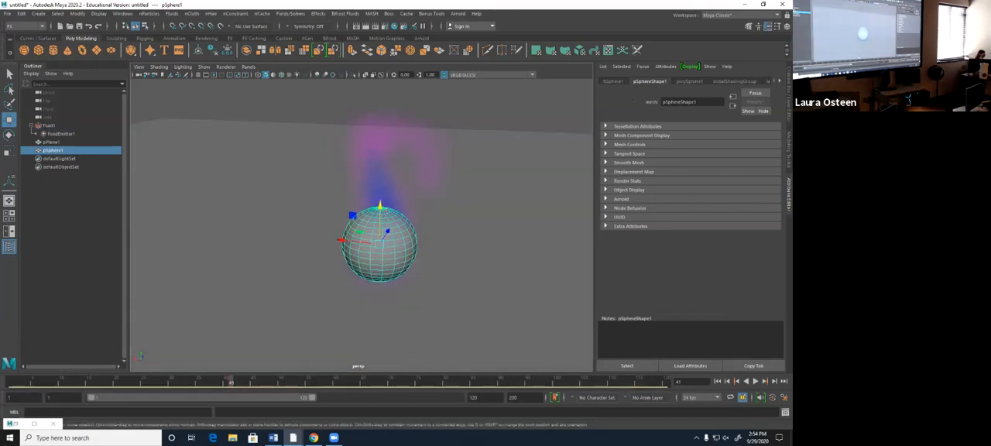
# - Keyframe the sphere at frame 1, go to frame 30 and move the sphere about 5.1 units along X, away from the flame
pyautogui.click(755, 381)
pyautogui.click(717, 381)
pyautogui.scroll(-2, 375, 209)
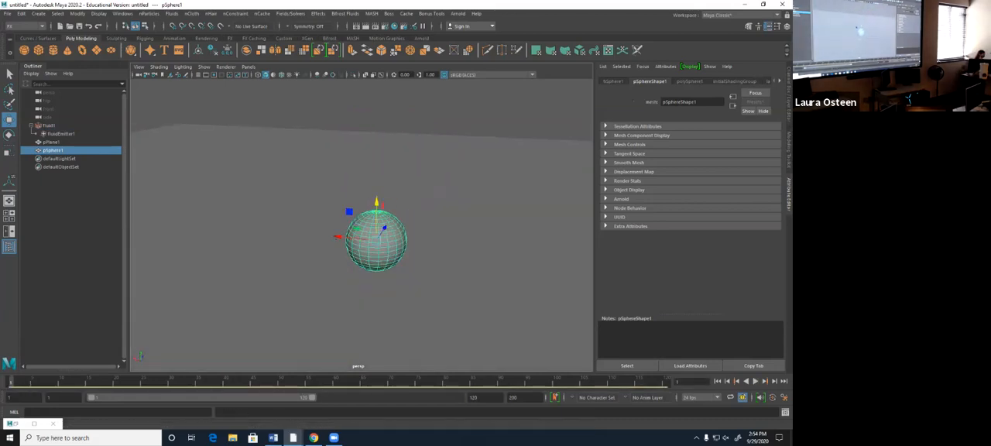
pyautogui.scroll(-2, 375, 209)
pyautogui.keyDown('alt'); pyautogui.moveTo(374, 209); pyautogui.dragTo(385, 209); pyautogui.keyUp('alt')
pyautogui.scroll(-1, 386, 209)
pyautogui.press('s')
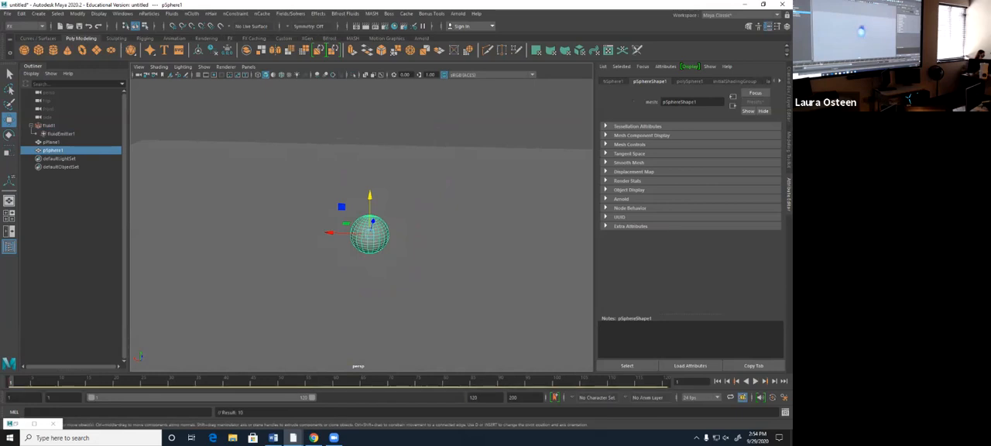
pyautogui.moveTo(149, 382); pyautogui.dragTo(171, 381)
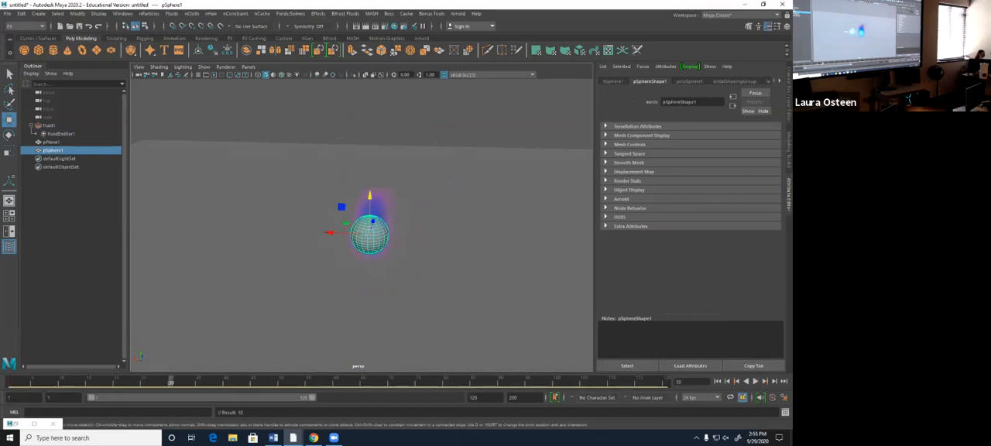
pyautogui.moveTo(331, 232); pyautogui.dragTo(235, 228)
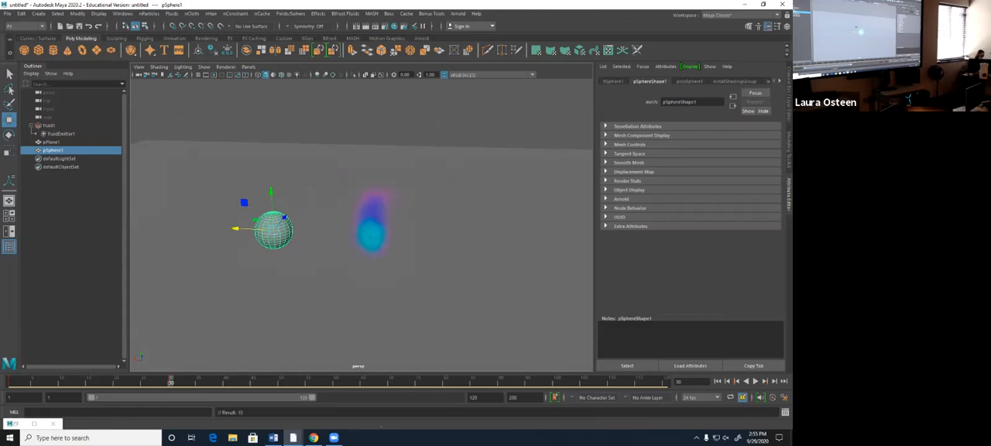
# - Play the simulation from the first frame to examine the sphere's movement relative to the flame, and stop playback
pyautogui.click(717, 381)
pyautogui.click(755, 381)
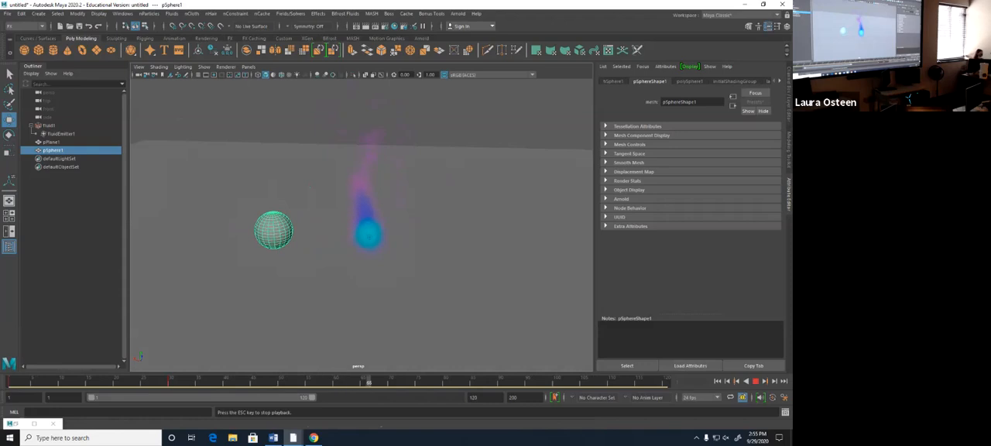
pyautogui.press('Escape')
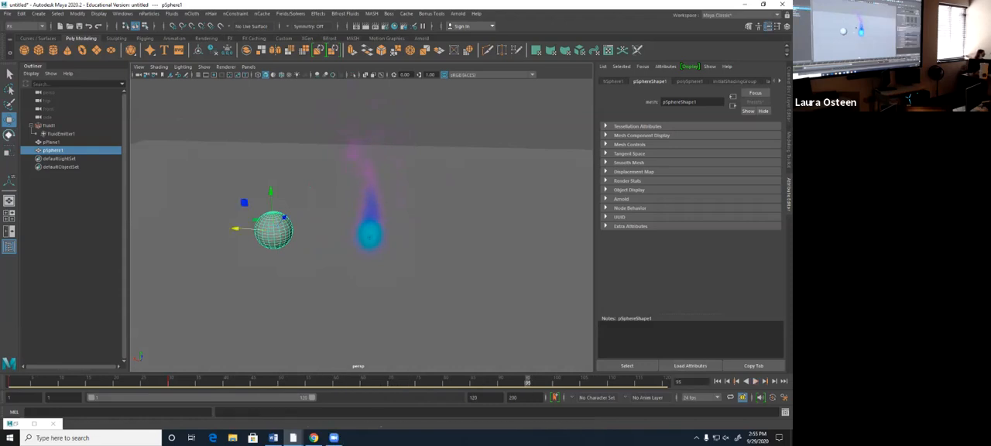
# - Parent the fluid emitter under the sphere, return to the first frame and expand the sphere's hierarchy
pyautogui.click(61, 134)
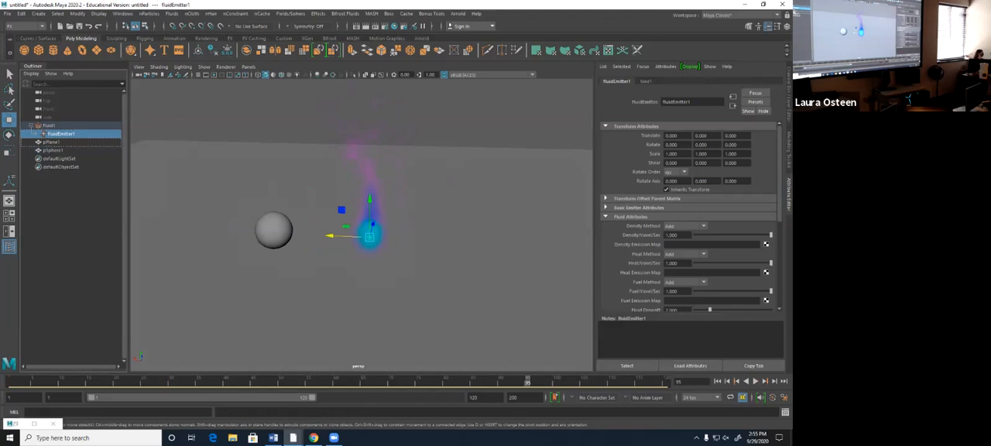
pyautogui.moveTo(61, 134); pyautogui.dragTo(52, 150, button='middle')
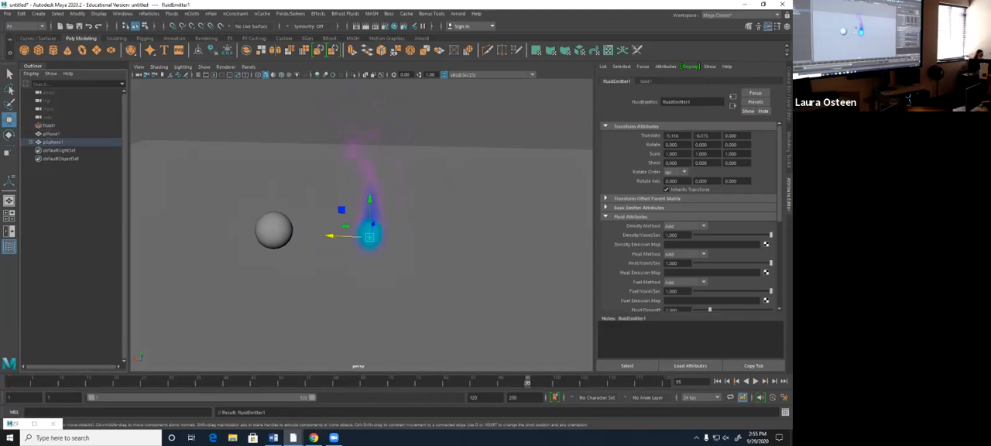
pyautogui.click(716, 381)
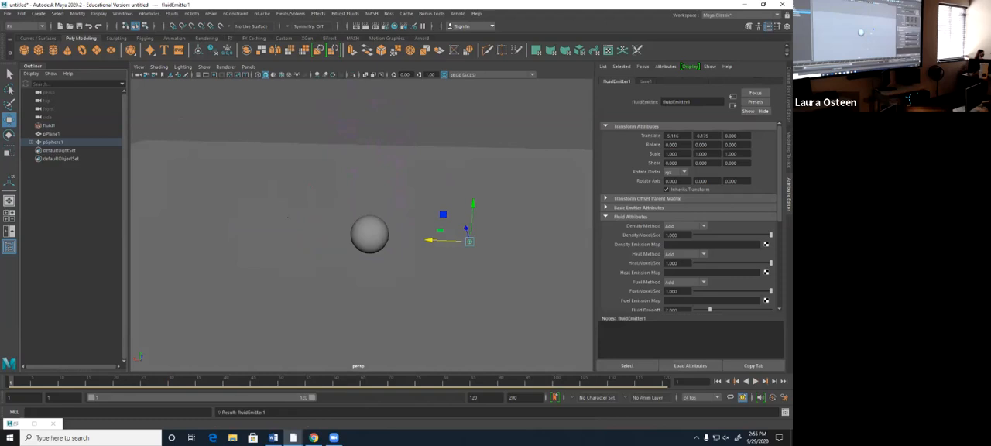
pyautogui.click(31, 143)
# - Play the animation repeatedly to examine how the flame follows the moving sphere, then return to the first frame
pyautogui.click(755, 381)
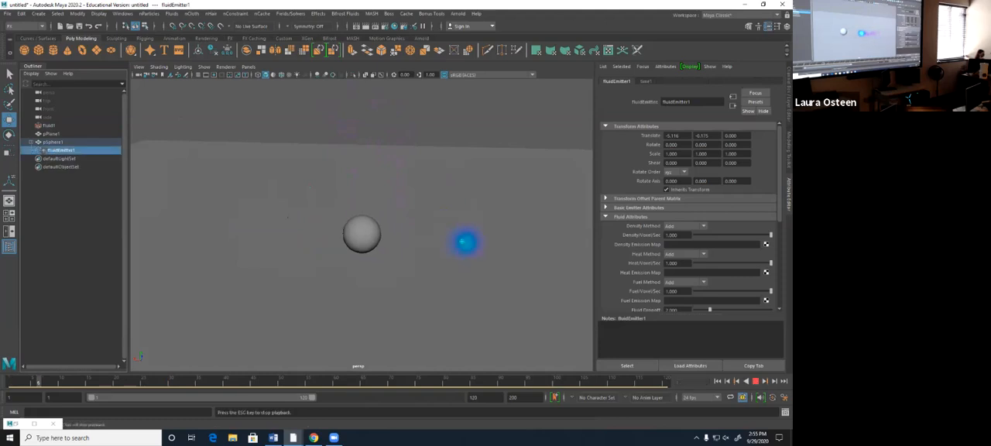
pyautogui.press('Escape')
pyautogui.click(716, 380)
pyautogui.click(755, 381)
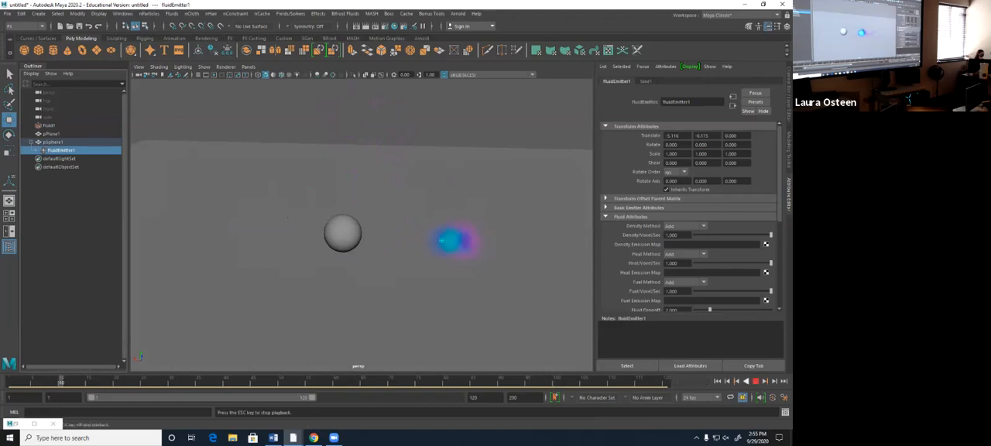
pyautogui.click(717, 381)
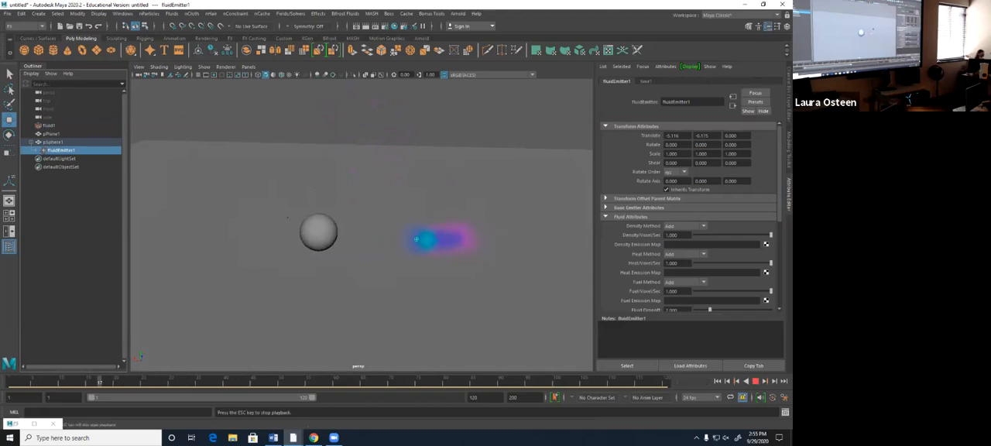
pyautogui.press('Escape')
pyautogui.click(717, 380)
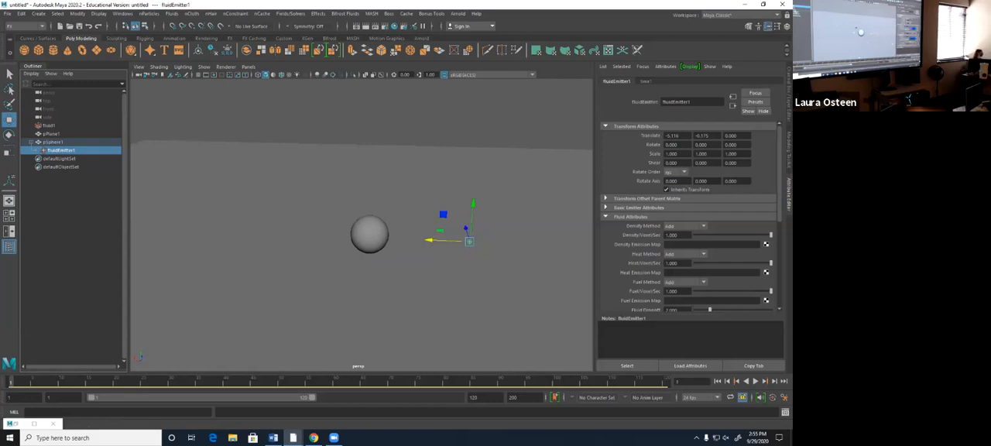
# - Select the fluid and the sphere, add an Emit from Object emitter to the sphere and play back the simulation
pyautogui.click(50, 125)
pyautogui.keyDown('ctrl'); pyautogui.click(54, 143); pyautogui.keyUp('ctrl')
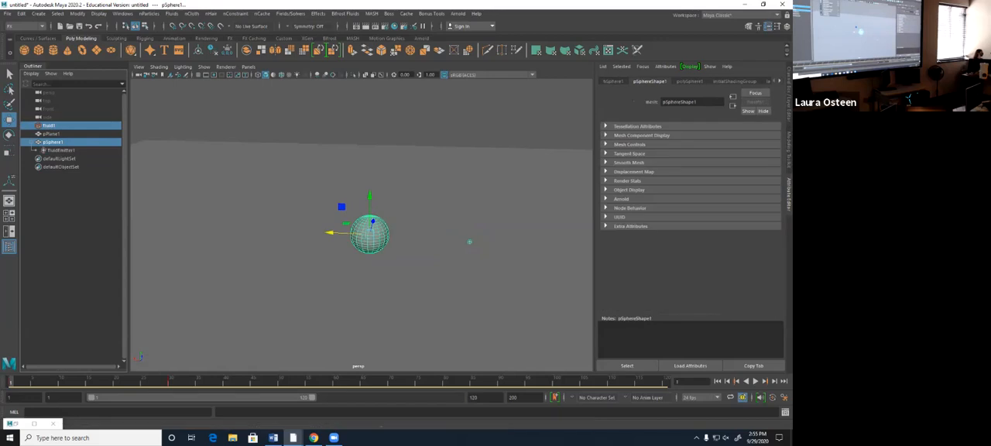
pyautogui.click(172, 13)
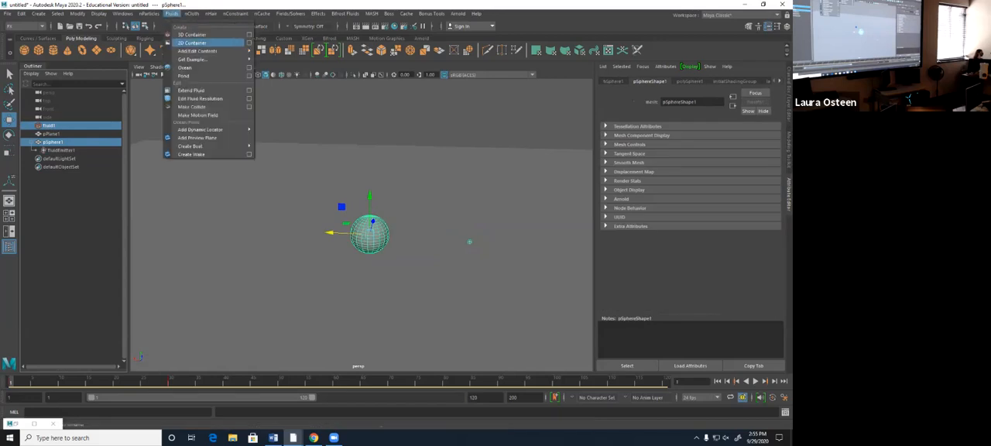
pyautogui.moveTo(197, 50)
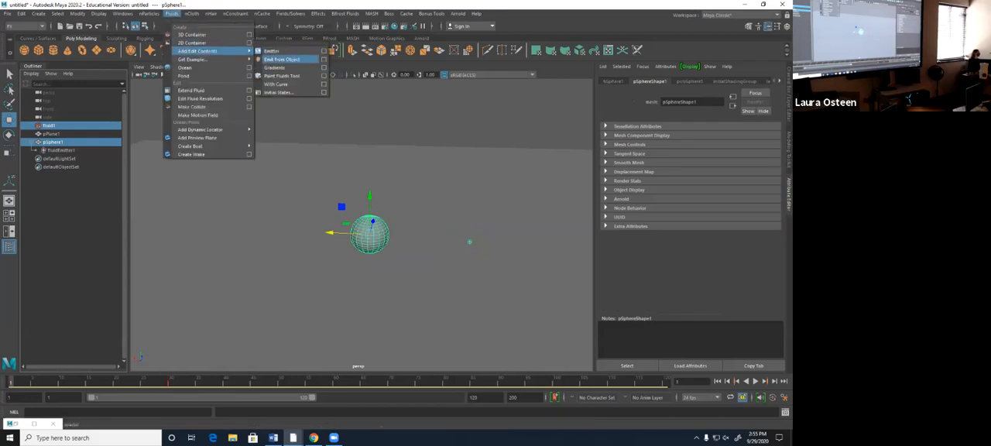
pyautogui.click(281, 58)
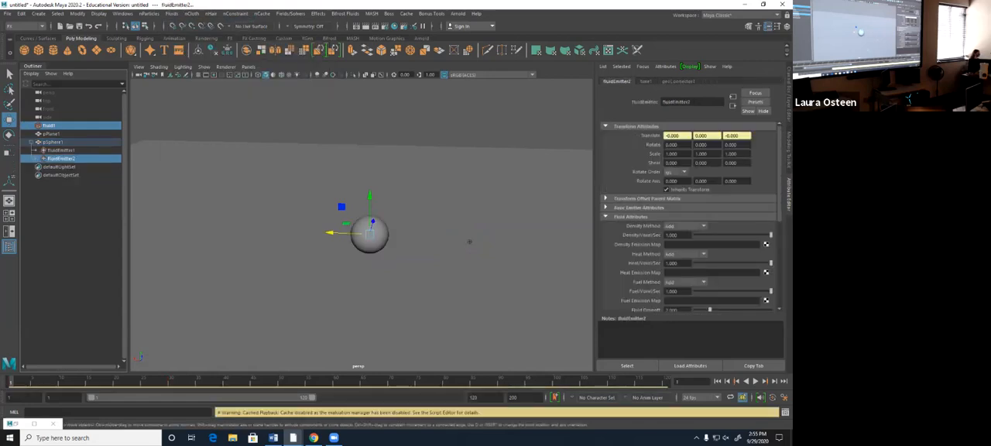
pyautogui.hotkey('alt', 'v')
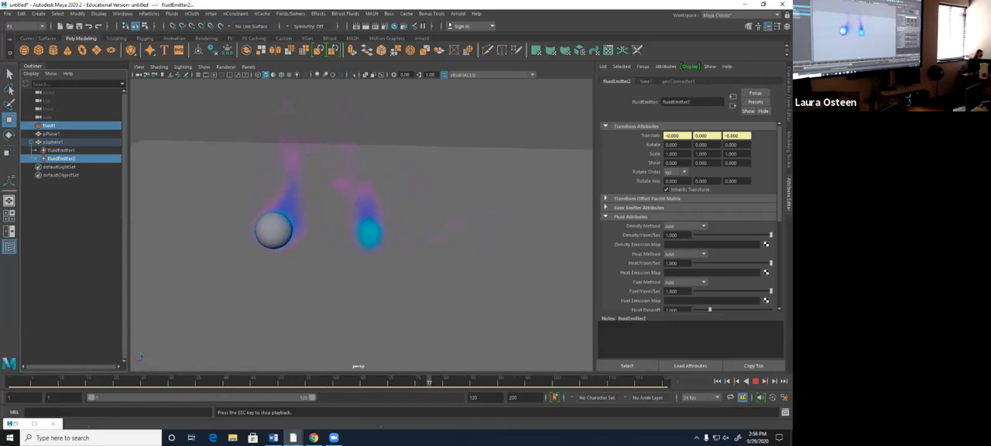
pyautogui.press('Escape')
# - Undo the playback and the sphere's Emit from Object emitter
pyautogui.hotkey('ctrl', 'z')
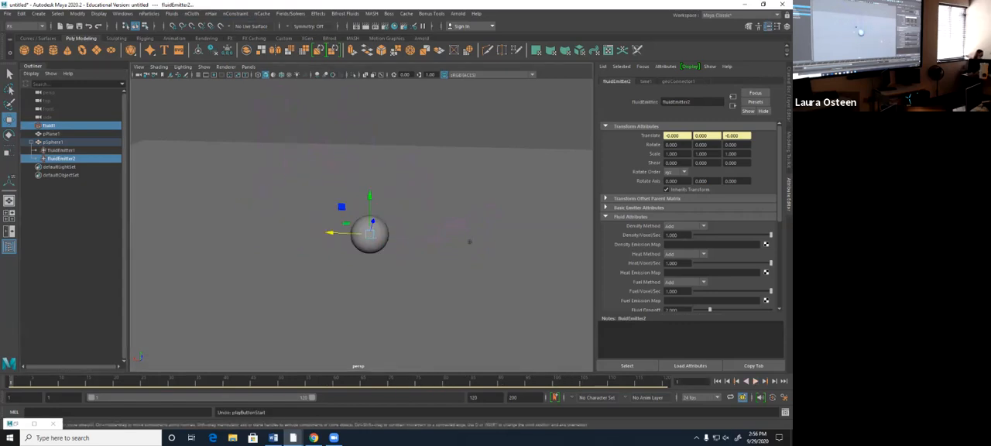
pyautogui.press('Delete')
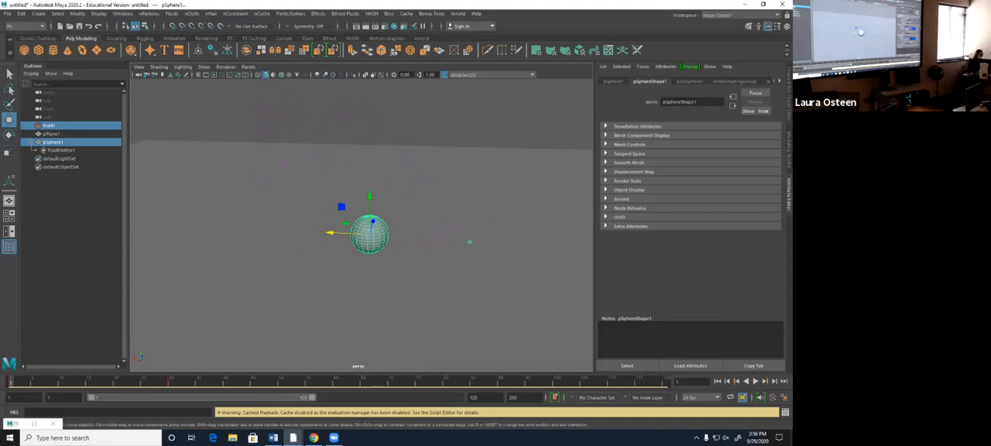
pyautogui.hotkey('ctrl', 'z')
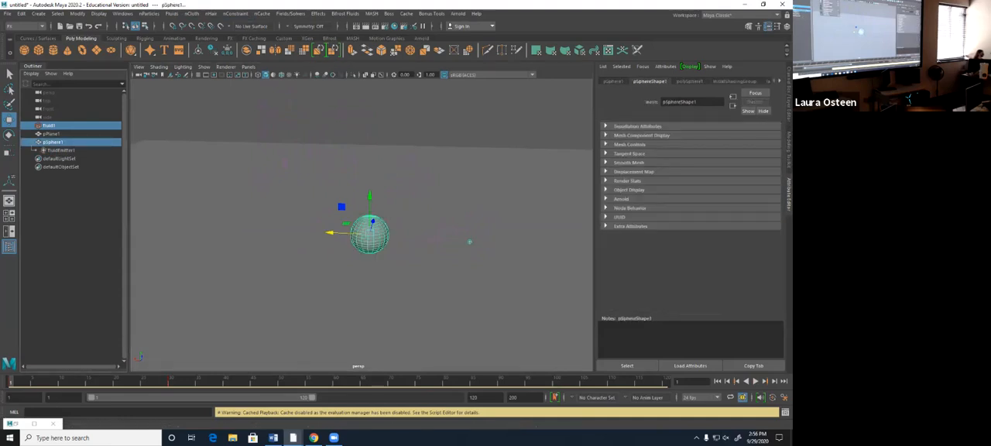
# - Add an Emit from Object emitter to the sphere again, play back both flames and return to the first frame
pyautogui.click(172, 13)
pyautogui.moveTo(203, 51)
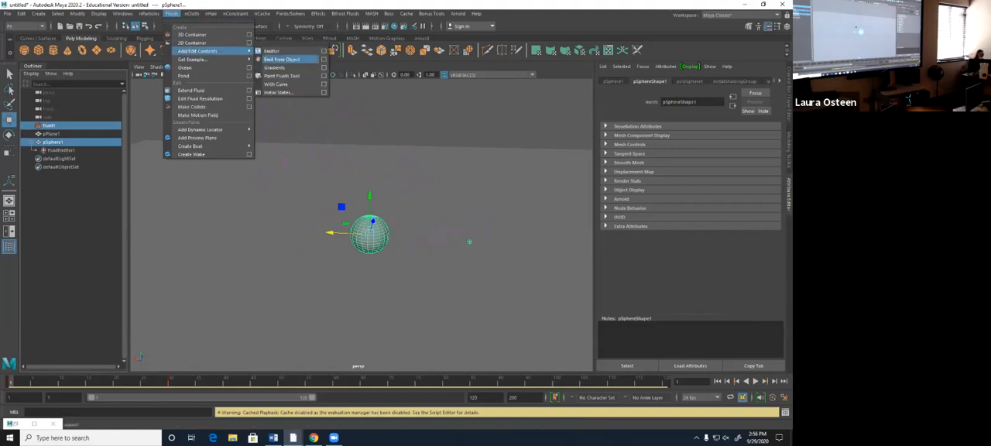
pyautogui.click(282, 58)
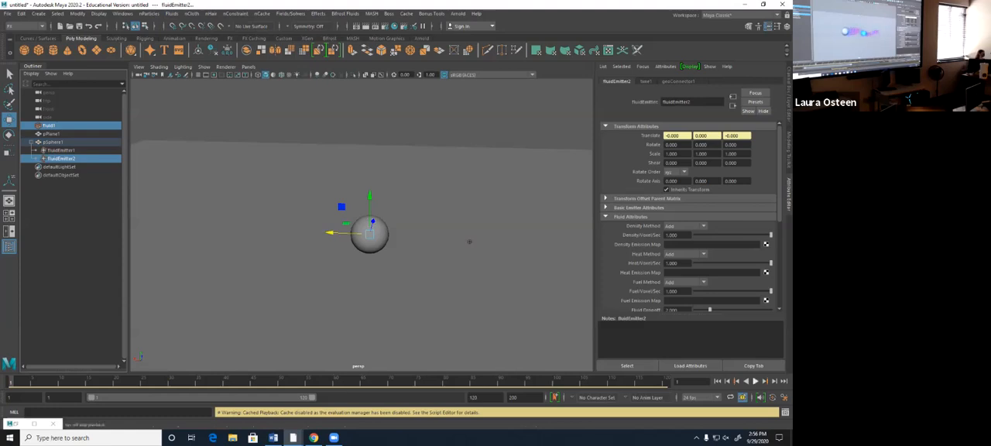
pyautogui.hotkey('alt', 'v')
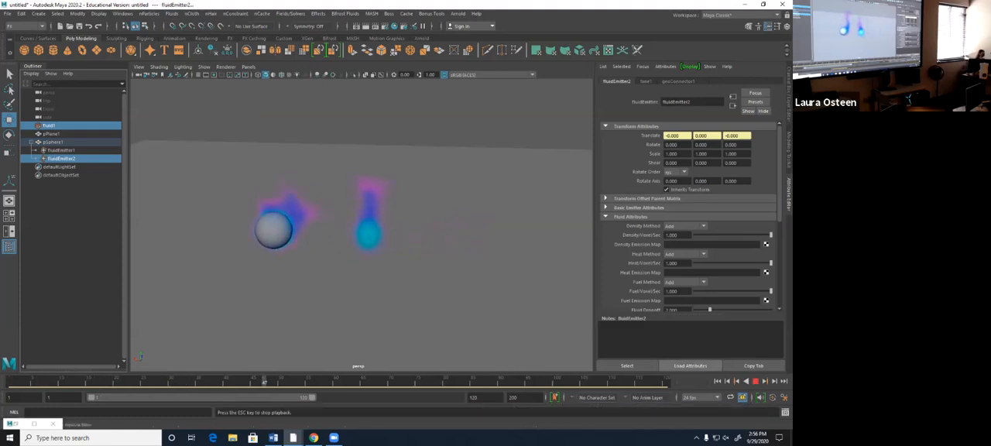
pyautogui.press('Escape')
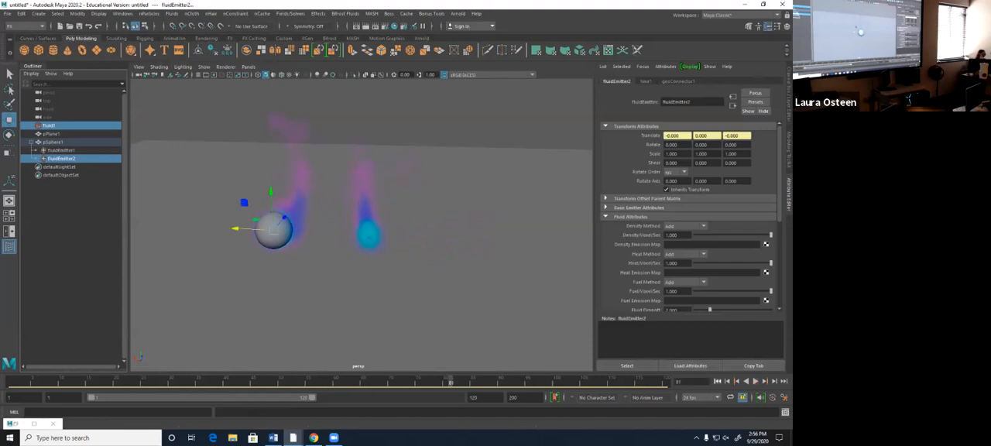
pyautogui.hotkey('alt', 'shift', 'v')
# - Hide the original fluid emitter under the sphere, play back the simulation and reselect that emitter
pyautogui.click(61, 150)
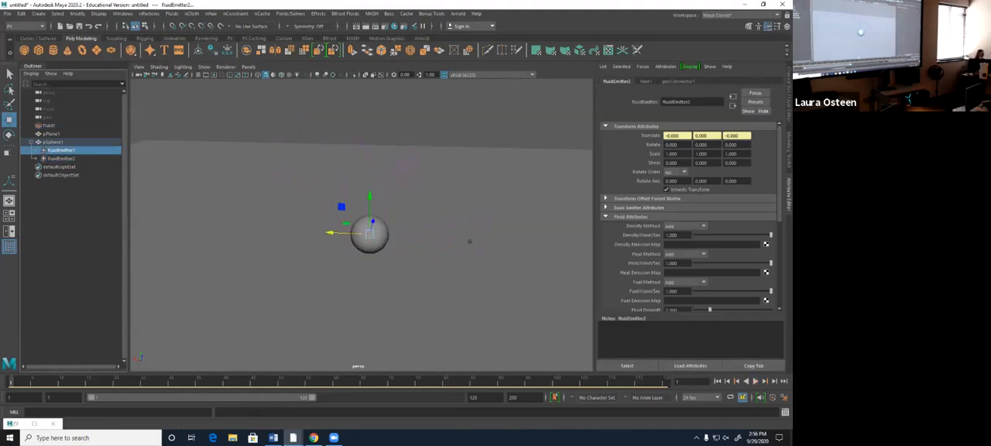
pyautogui.hotkey('ctrl', 'h')
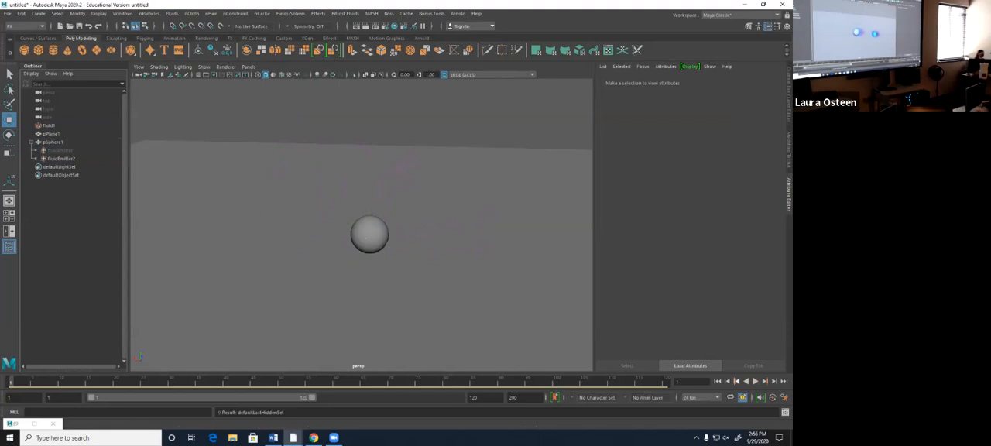
pyautogui.hotkey('alt', 'v')
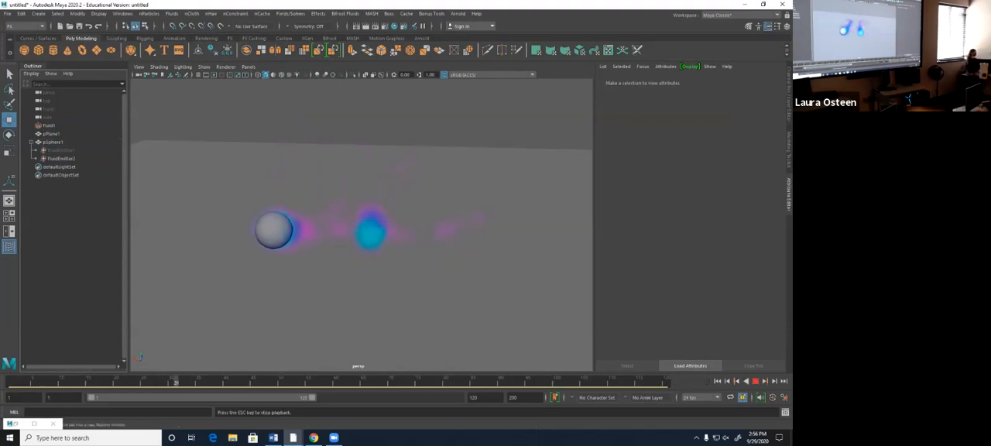
pyautogui.press('Escape')
pyautogui.click(61, 150)
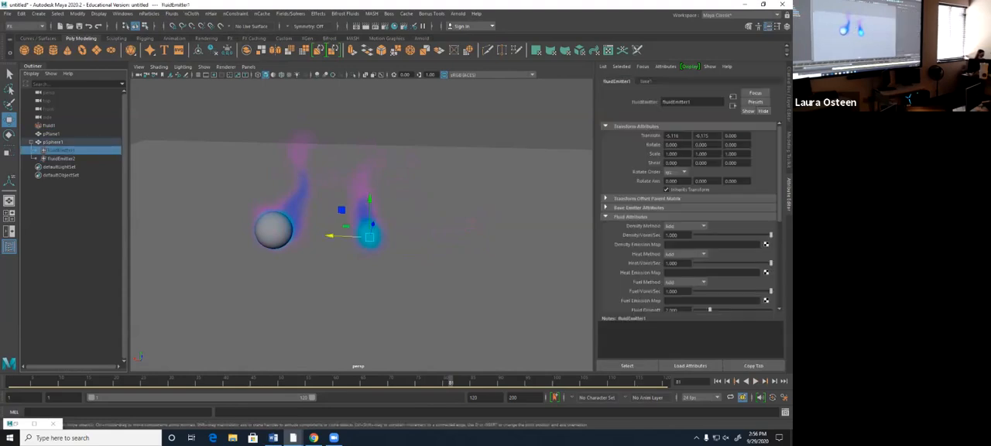
# - Delete the original fluid emitter under the sphere, play back the remaining flame and return to the first frame
pyautogui.press('Delete')
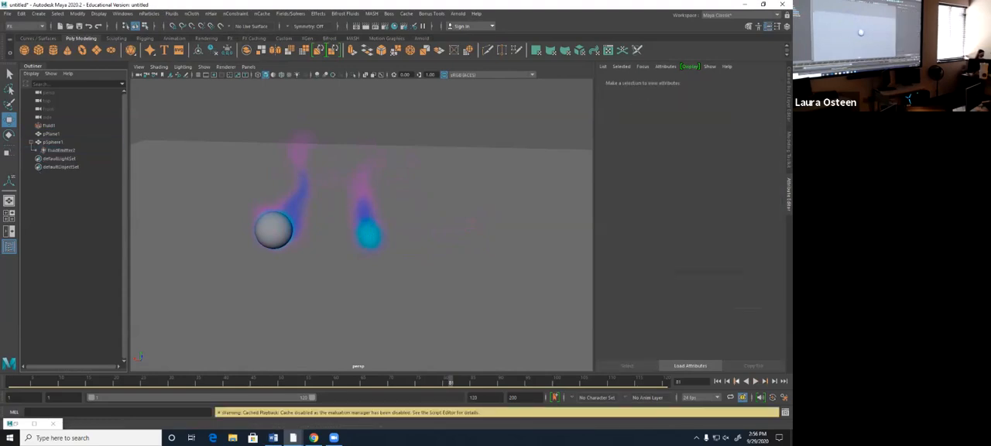
pyautogui.click(717, 381)
pyautogui.click(755, 381)
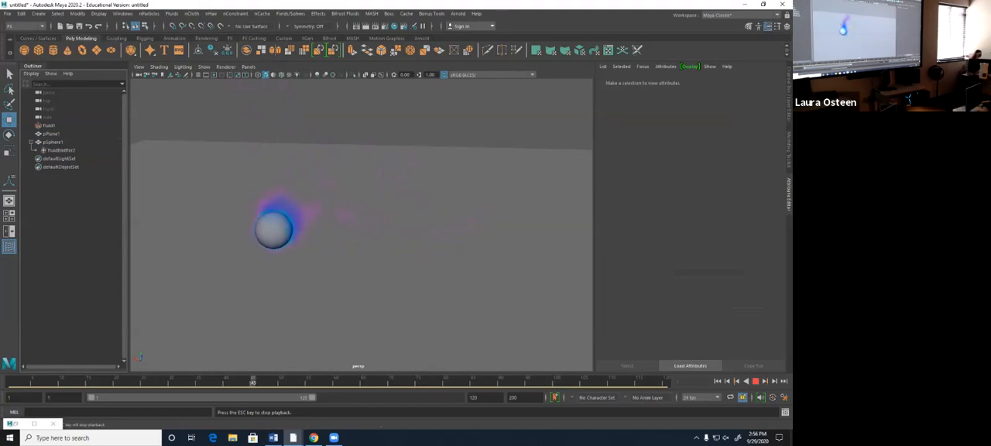
pyautogui.click(756, 381)
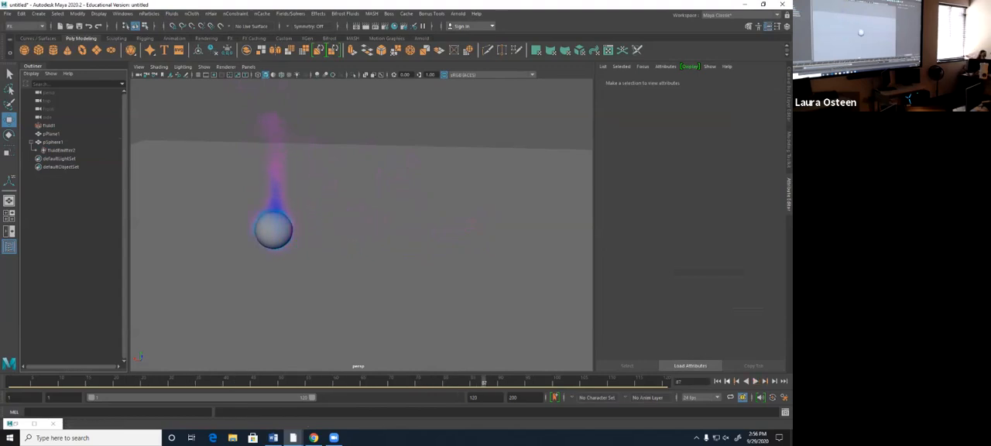
pyautogui.click(718, 381)
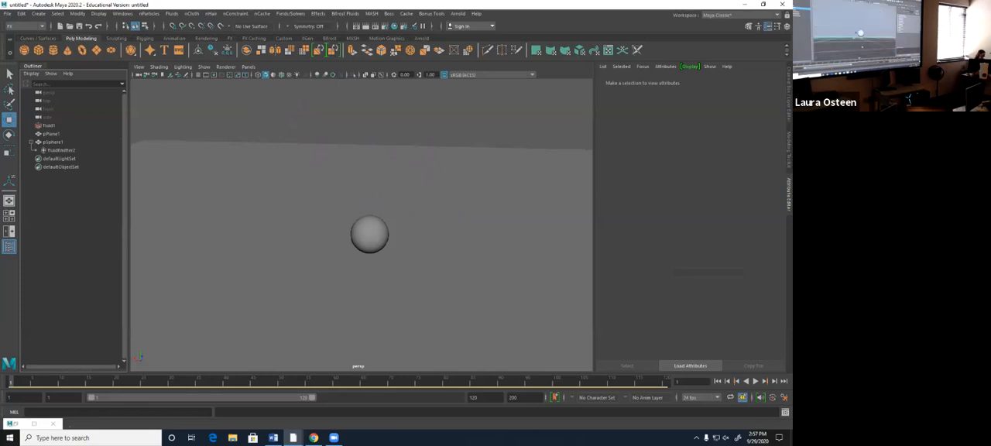
# - Delete the ground plane and play back the sphere's flame without it
pyautogui.click(51, 134)
pyautogui.keyDown('alt'); pyautogui.moveTo(364, 248); pyautogui.dragTo(393, 213); pyautogui.keyUp('alt')
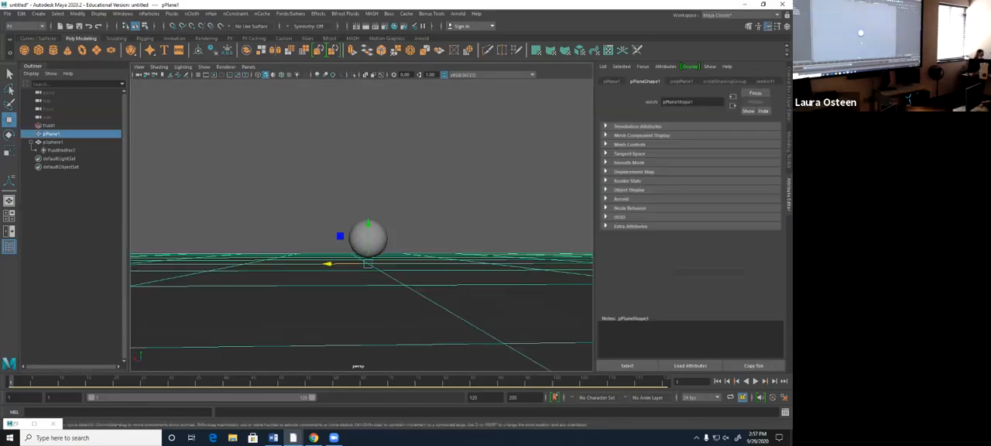
pyautogui.press('Delete')
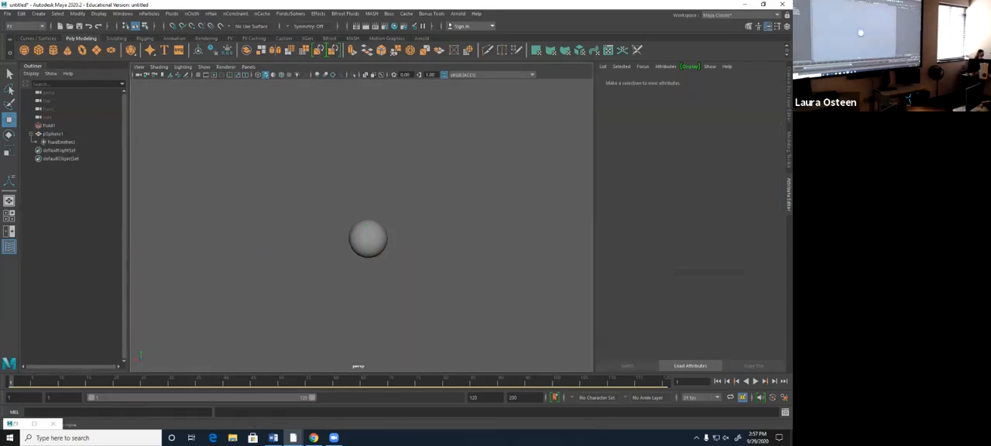
pyautogui.click(756, 381)
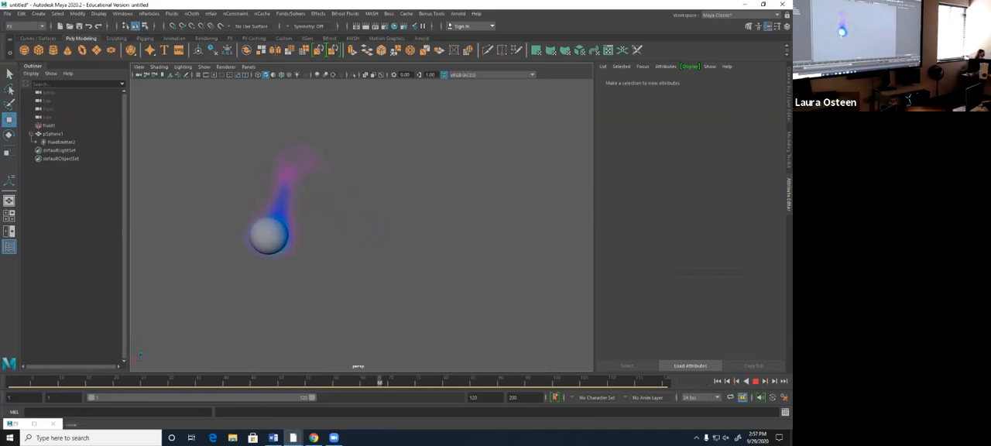
pyautogui.press('Escape')
# - Show the viewport grid and examine the burning sphere up close
pyautogui.keyDown('alt'); pyautogui.moveTo(341, 248); pyautogui.dragTo(362, 201); pyautogui.keyUp('alt')
pyautogui.click(198, 75)
pyautogui.scroll(1, 286, 233)
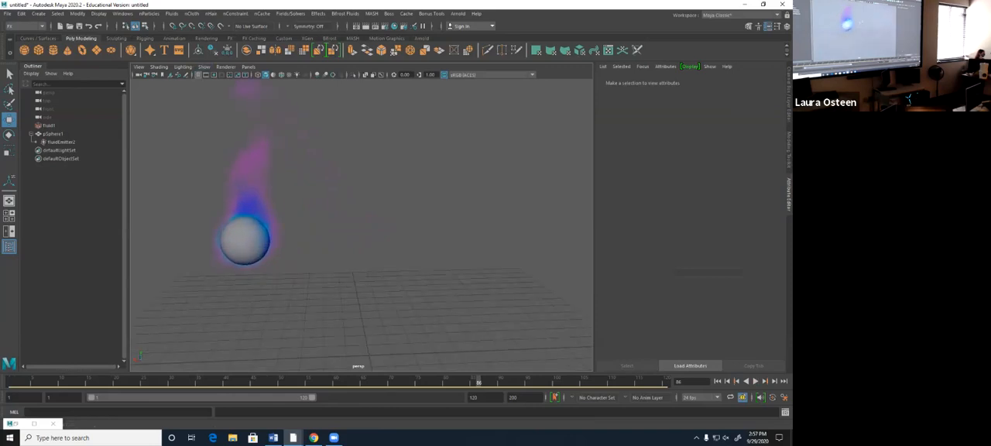
pyautogui.keyDown('alt'); pyautogui.moveTo(255, 236); pyautogui.dragTo(290, 251); pyautogui.keyUp('alt')
pyautogui.keyDown('alt'); pyautogui.moveTo(248, 252); pyautogui.dragTo(362, 240, button='middle'); pyautogui.keyUp('alt')
pyautogui.scroll(-3, 363, 240)
pyautogui.keyDown('alt'); pyautogui.moveTo(362, 240); pyautogui.dragTo(316, 273); pyautogui.keyUp('alt')
pyautogui.scroll(4, 361, 232)
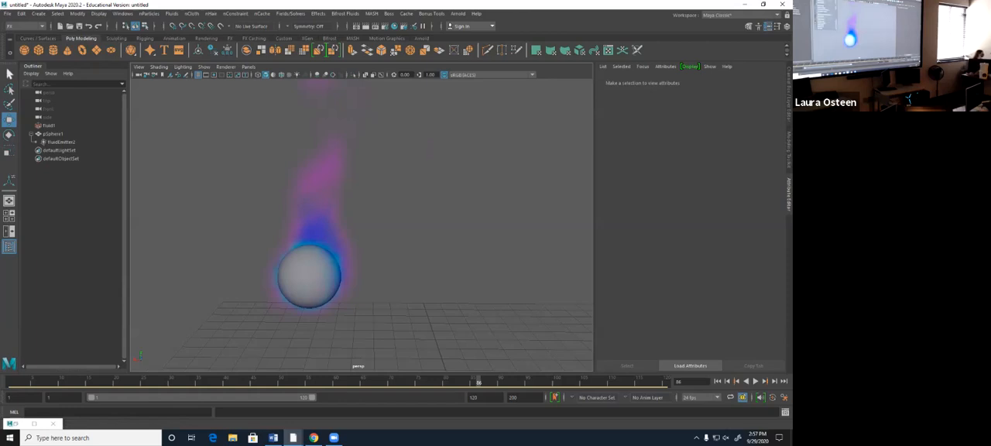
# - Create an nParticle emitter at the origin below the burning sphere
pyautogui.click(149, 14)
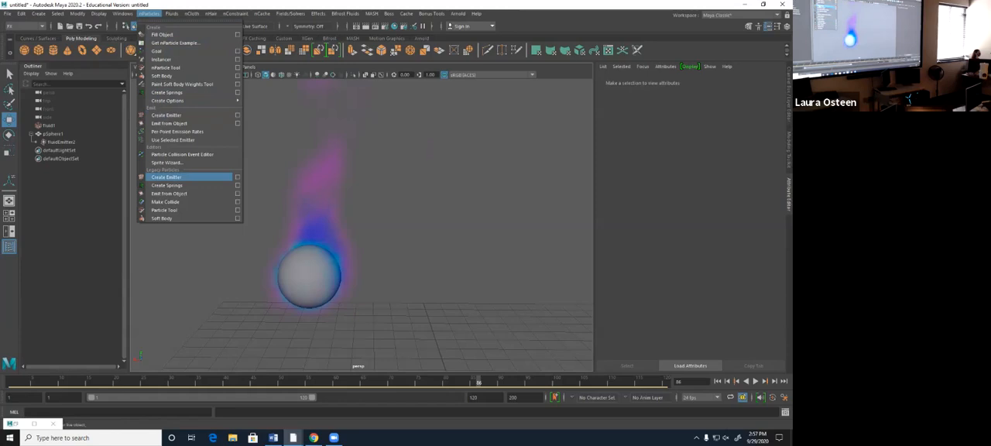
pyautogui.click(174, 114)
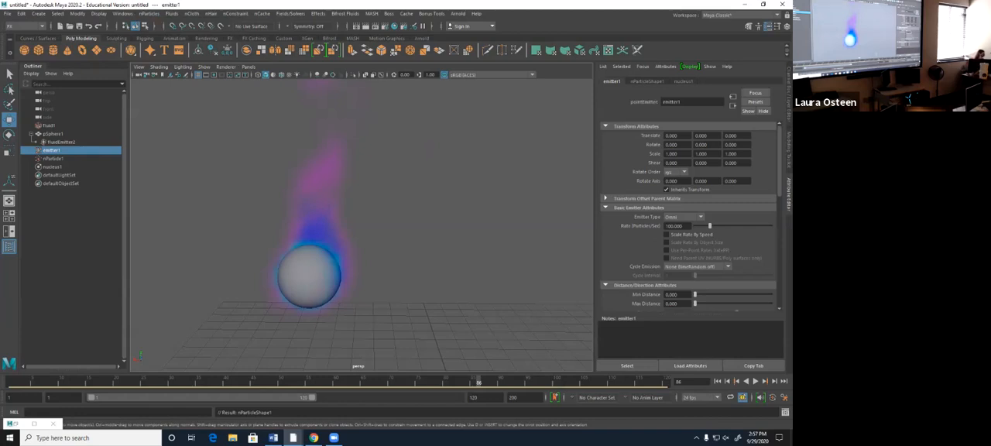
pyautogui.keyDown('alt'); pyautogui.moveTo(362, 263); pyautogui.dragTo(316, 147, button='middle'); pyautogui.keyUp('alt')
pyautogui.scroll(-5, 361, 225)
pyautogui.keyDown('alt'); pyautogui.moveTo(361, 225); pyautogui.dragTo(361, 241, button='middle'); pyautogui.keyUp('alt')
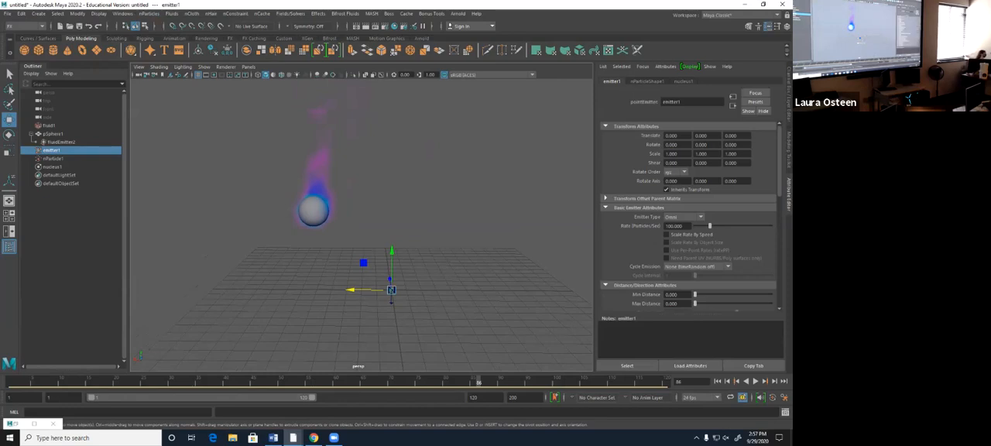
# - Connect the nParticle object to the fluid shape as a field in the Dynamic Relationships Editor
pyautogui.click(53, 159)
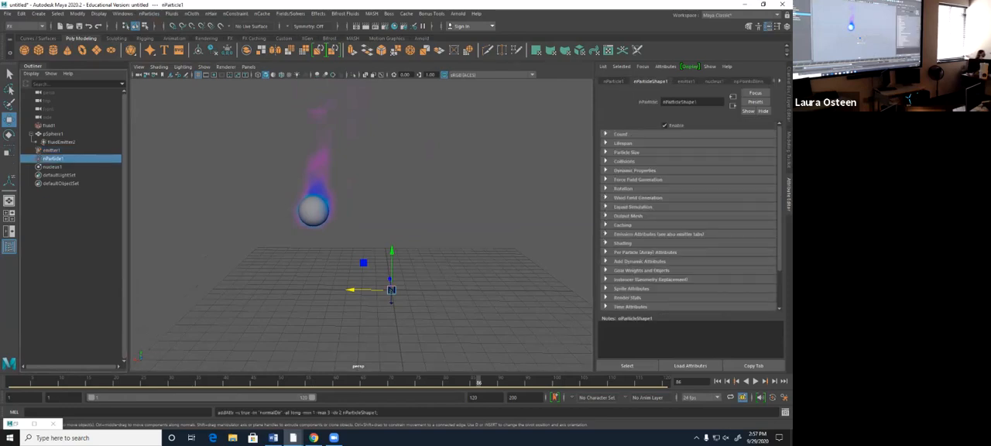
pyautogui.click(123, 14)
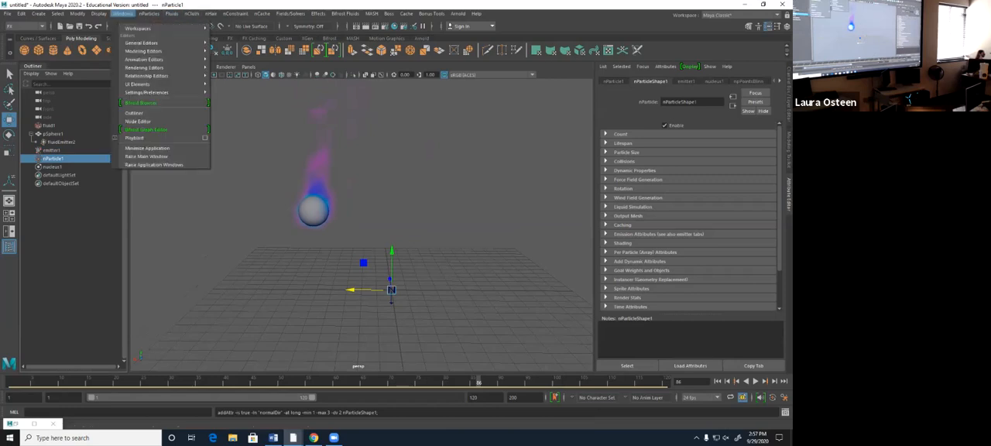
pyautogui.moveTo(147, 75)
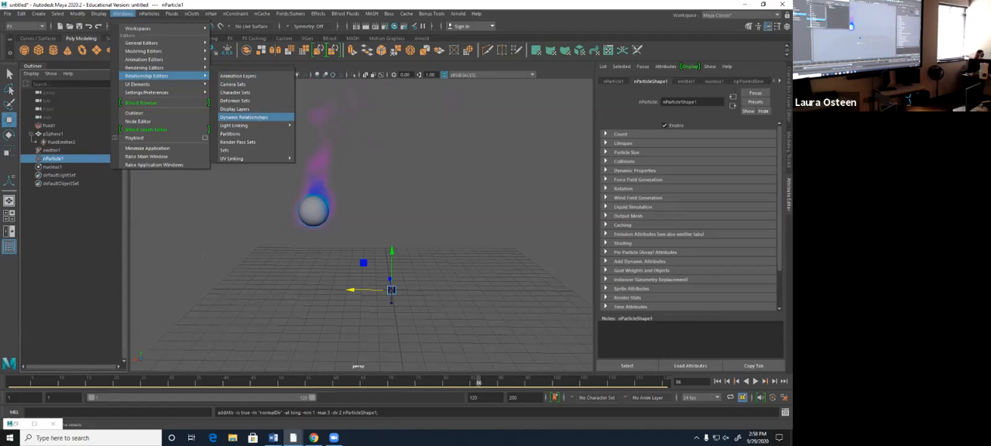
pyautogui.click(243, 116)
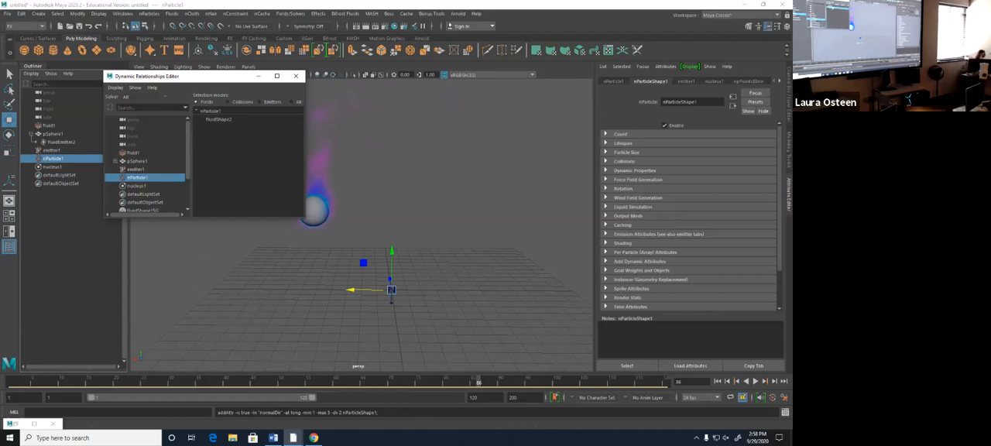
pyautogui.click(219, 119)
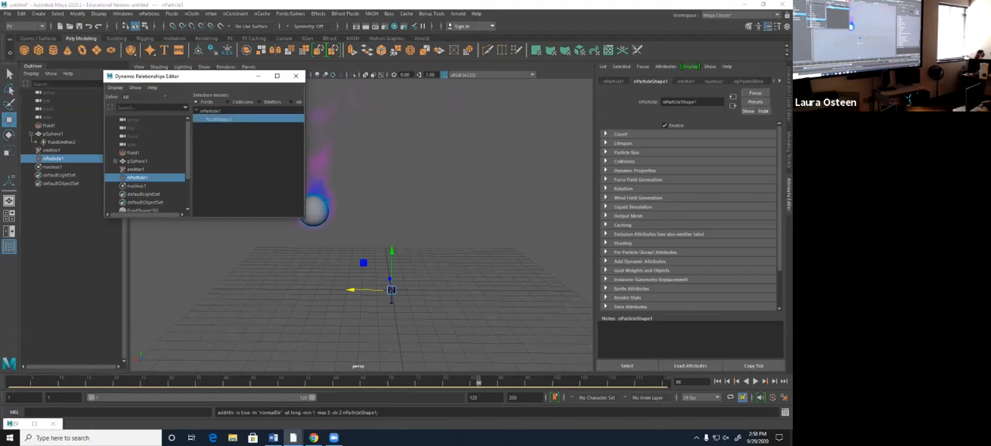
pyautogui.click(295, 75)
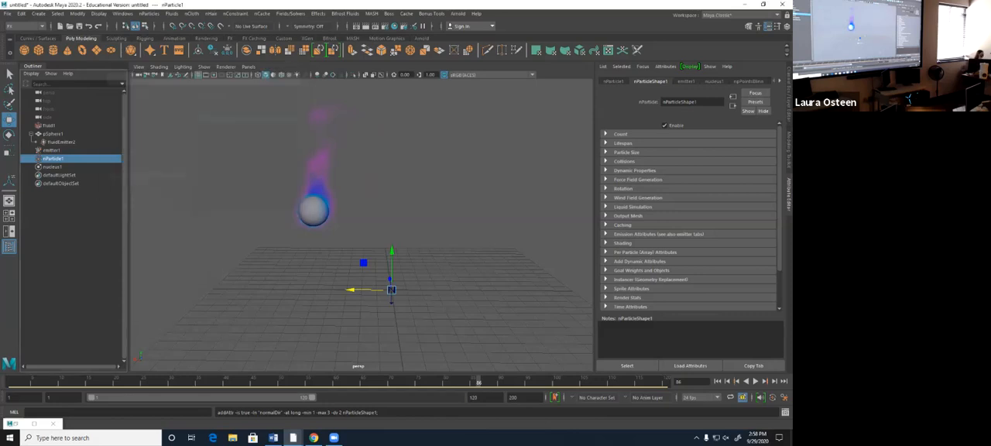
# - Play back the flame and the emitted particles from the first frame, and return to the start
pyautogui.click(717, 381)
pyautogui.click(756, 381)
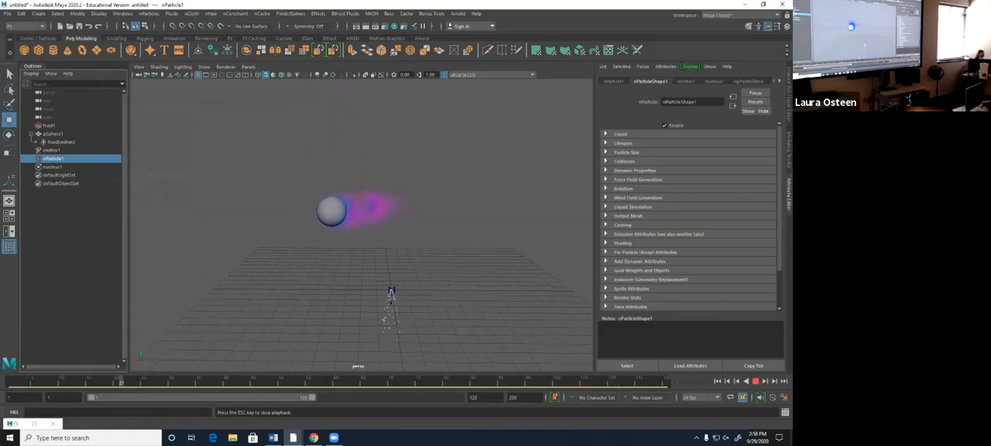
pyautogui.press('Escape')
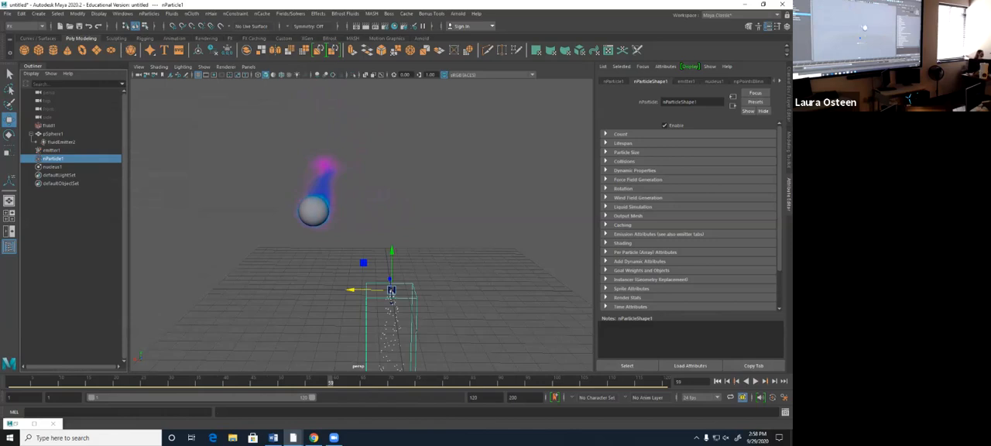
pyautogui.hotkey('alt', 'shift', 'v')
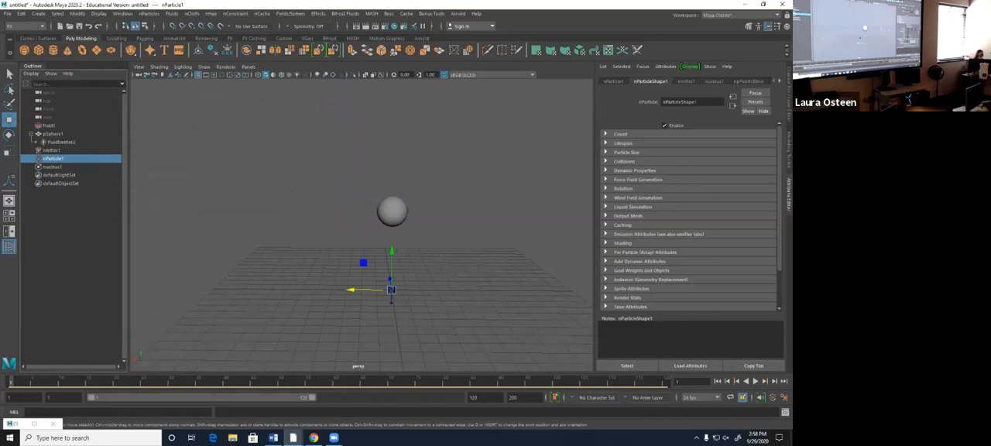
# - Set the nParticle's Conserve to 0 in its Dynamic Properties, test the playback and return to the first frame
pyautogui.click(634, 170)
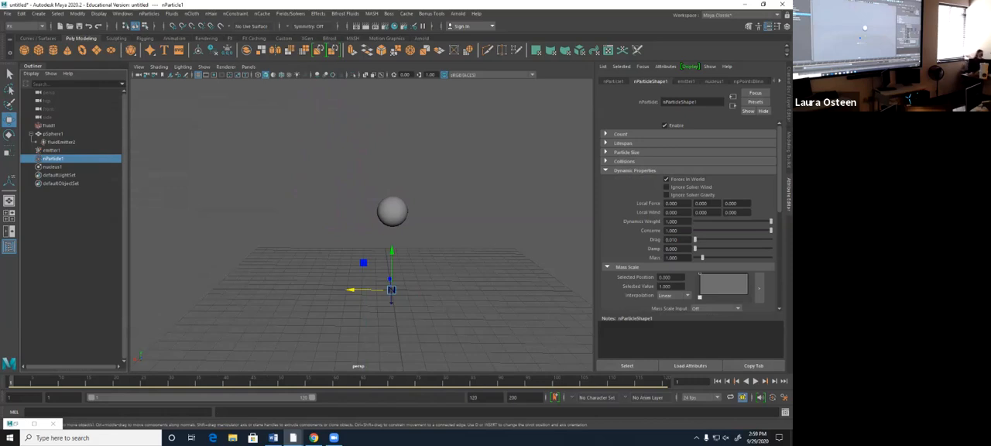
pyautogui.moveTo(771, 230); pyautogui.dragTo(694, 231)
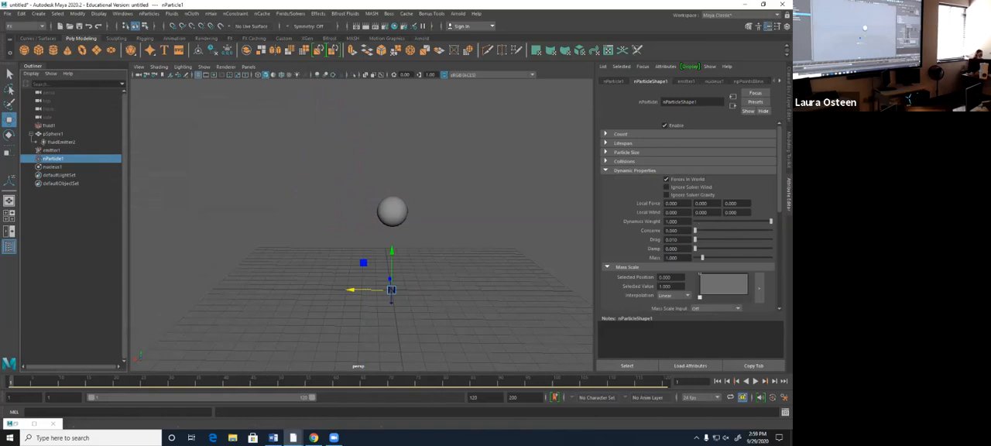
pyautogui.click(755, 381)
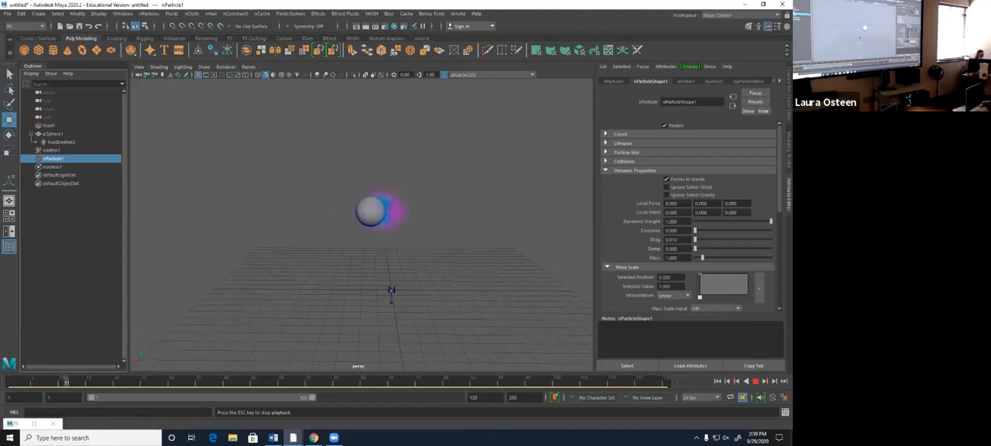
pyautogui.press('Escape')
pyautogui.hotkey('shift', 'alt', 'v')
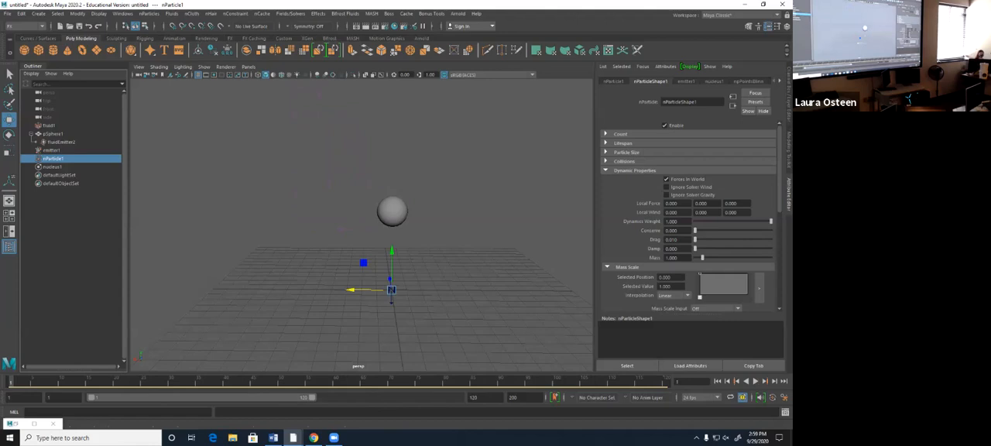
# - Parent the nParticle emitter under the sphere's fluid emitter, test the playback and return to the first frame
pyautogui.hotkey('alt', 'Tab')
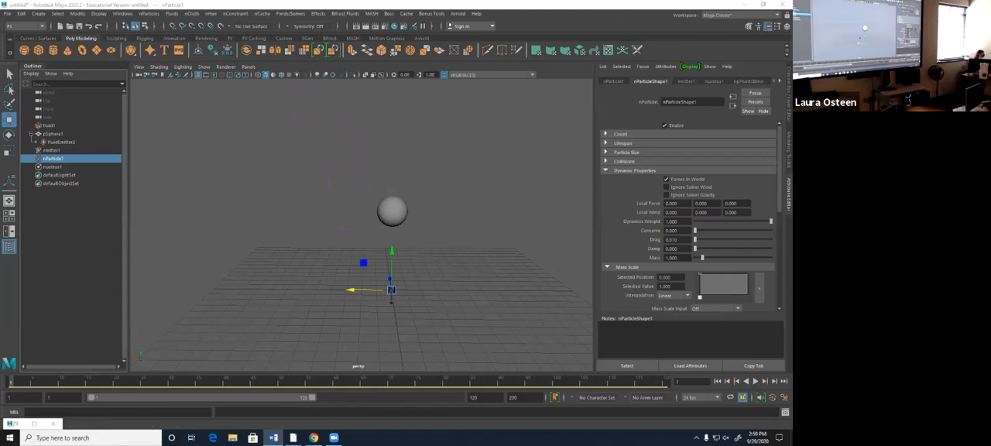
pyautogui.click(52, 150)
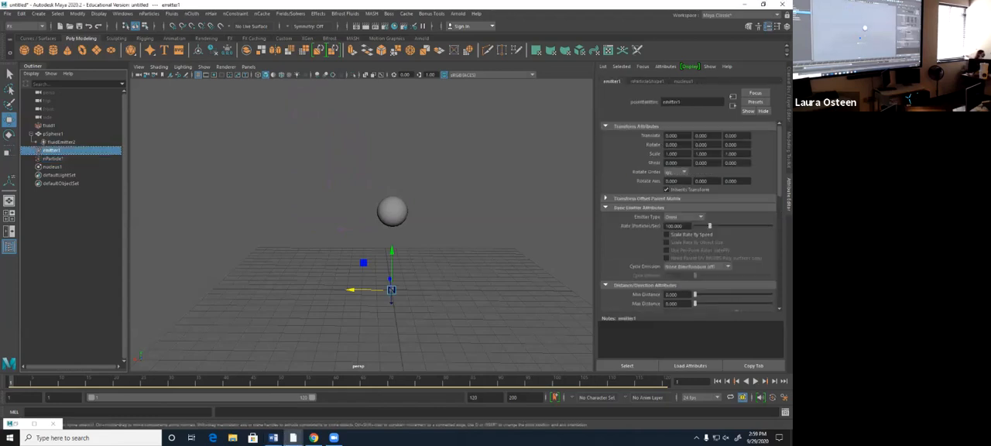
pyautogui.moveTo(52, 150); pyautogui.dragTo(61, 143, button='middle')
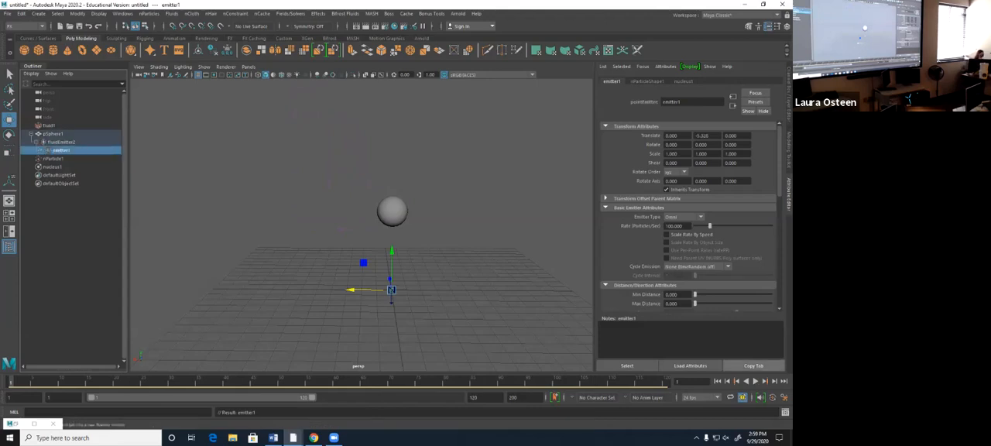
pyautogui.hotkey('alt', 'v')
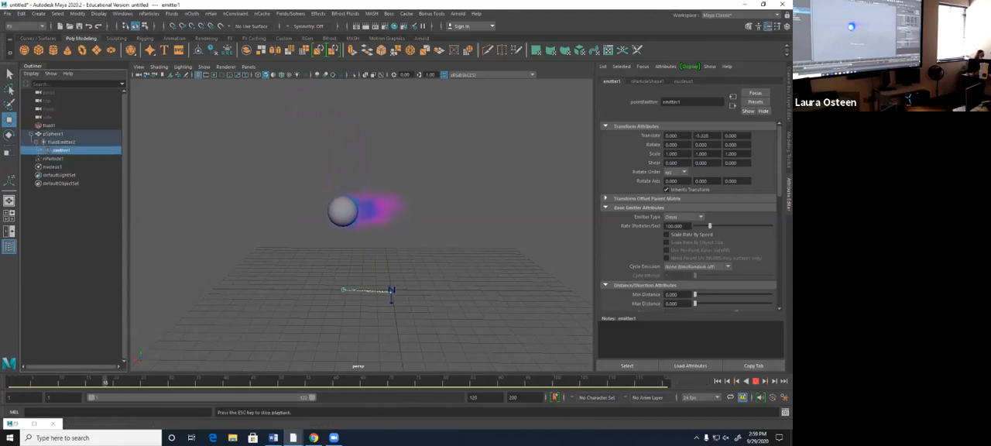
pyautogui.press('Escape')
pyautogui.hotkey('alt', 'shift', 'v')
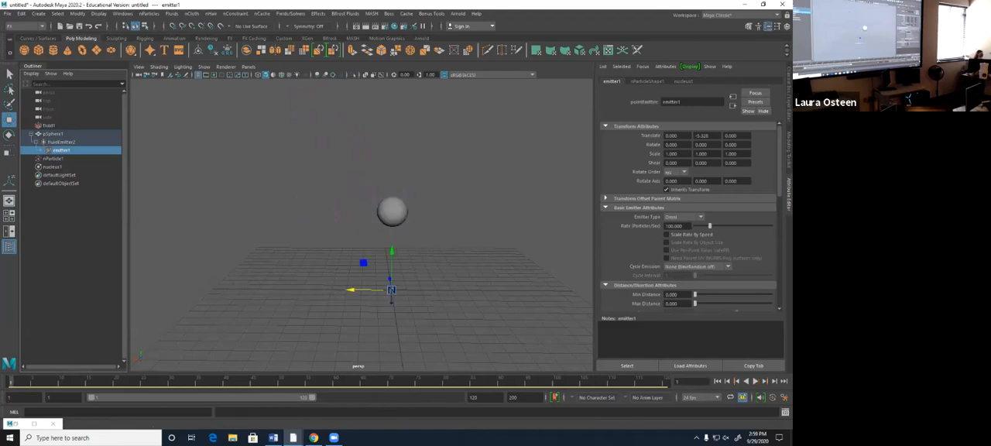
# - Change the particle emitter's type to Volume with a rate of 10000, play back the particles and return to the first frame
pyautogui.click(684, 217)
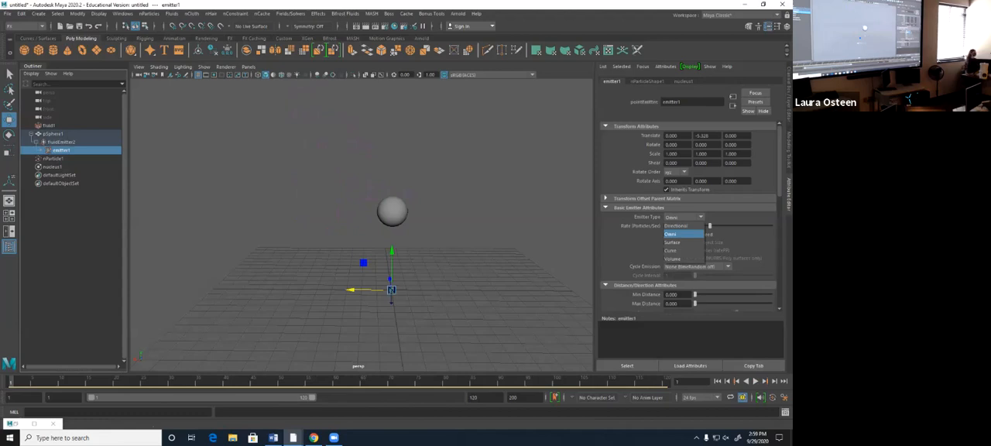
pyautogui.click(672, 258)
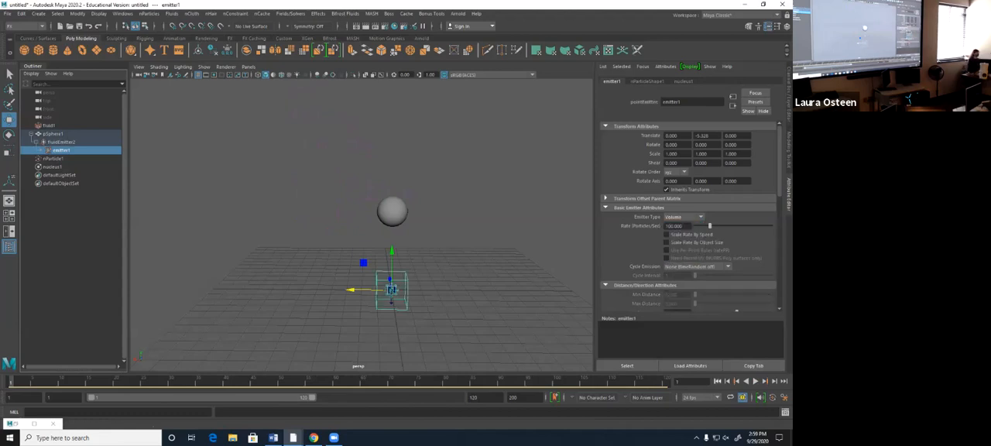
pyautogui.write('0')
pyautogui.press('Return')
pyautogui.hotkey('alt', 'v')
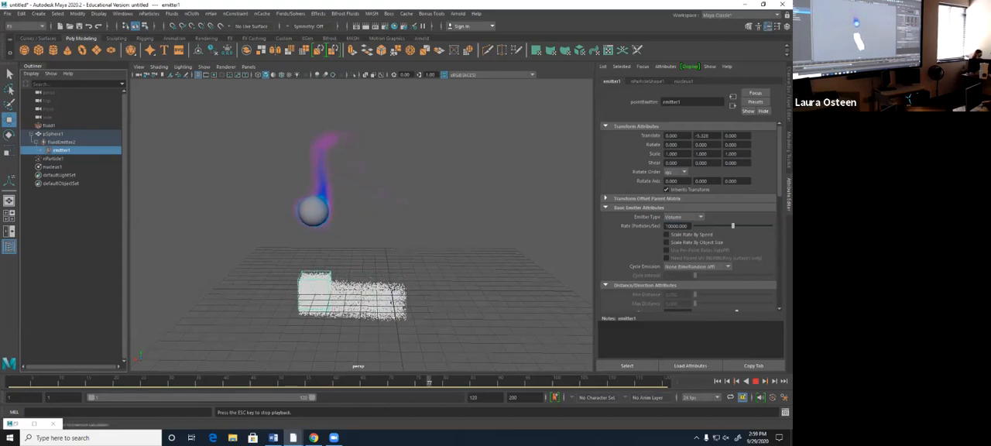
pyautogui.keyDown('alt'); pyautogui.moveTo(453, 259); pyautogui.dragTo(383, 294); pyautogui.keyUp('alt')
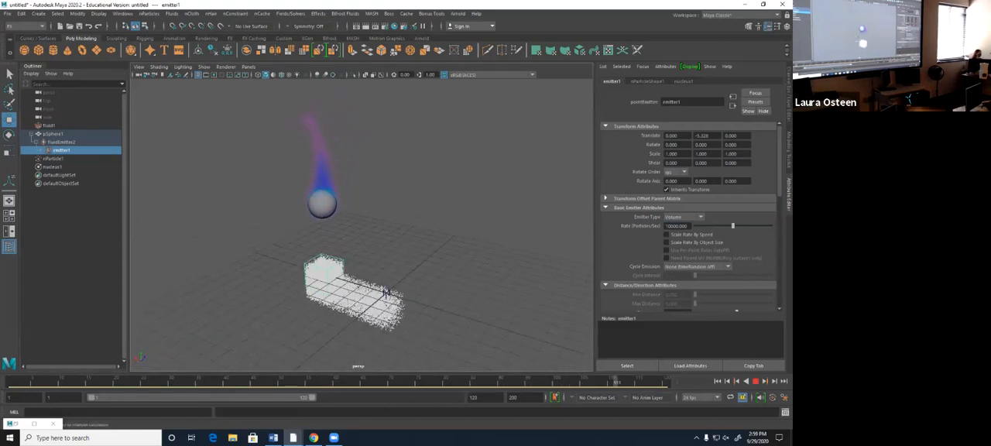
pyautogui.click(755, 381)
pyautogui.click(718, 381)
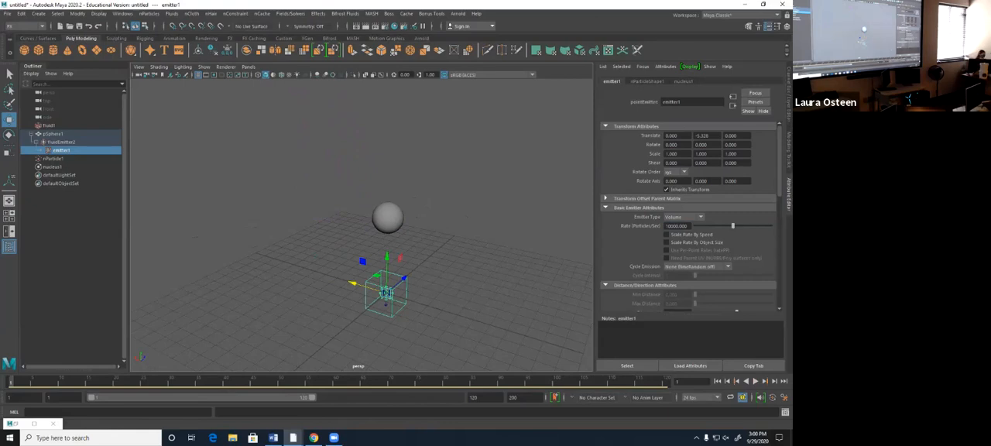
# - Unparent the particle emitter from the sphere's fluid emitter, then test the playback from the first frame
pyautogui.hotkey('alt', 'v')
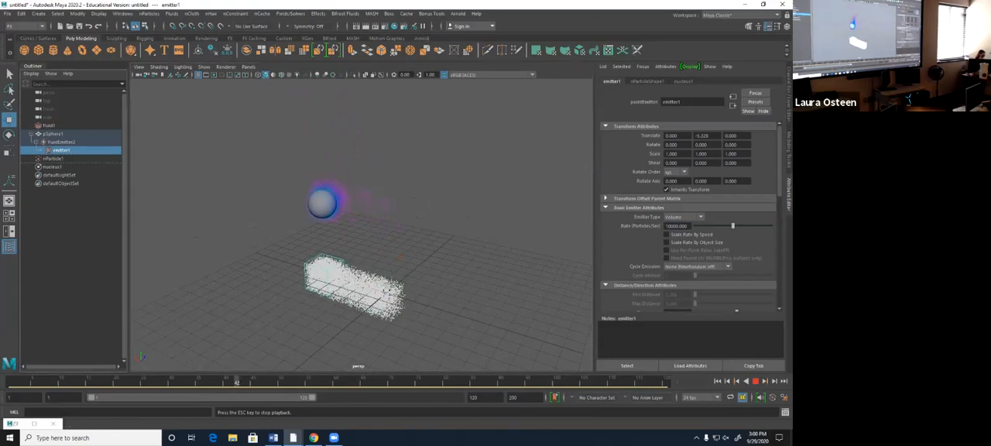
pyautogui.moveTo(59, 161); pyautogui.dragTo(59, 162, button='middle')
pyautogui.click(756, 381)
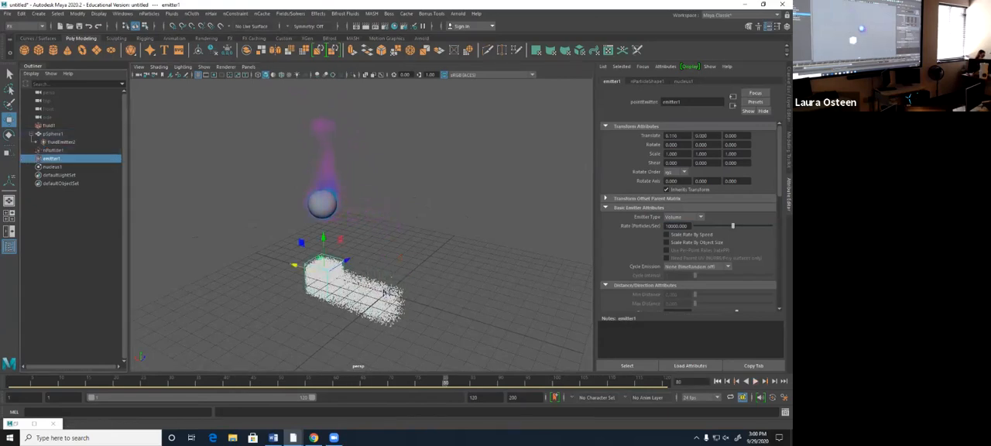
pyautogui.hotkey('shift', 'alt', 'v')
pyautogui.hotkey('alt', 'v')
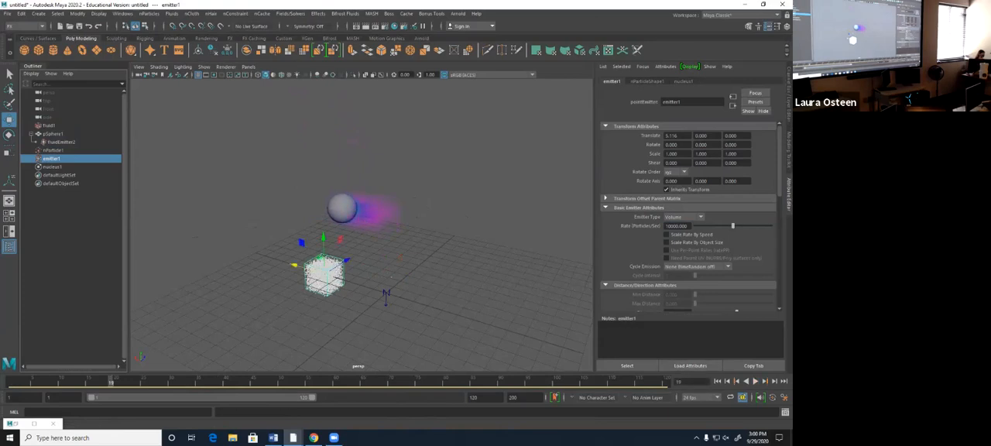
# - Set the Volume particle emitter's rate to 100, test the playback and return to the first frame
pyautogui.click(682, 216)
pyautogui.click(673, 258)
pyautogui.click(673, 226)
pyautogui.write('100')
pyautogui.press('Return')
pyautogui.click(717, 380)
pyautogui.click(755, 381)
pyautogui.click(756, 380)
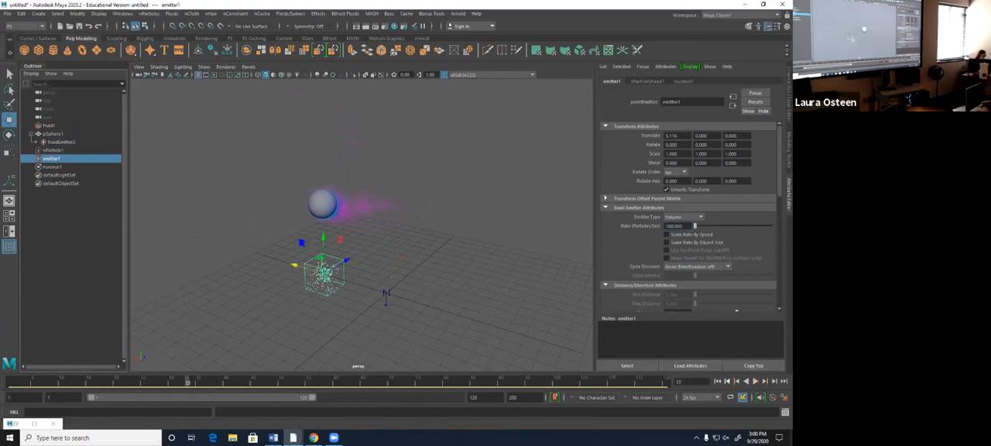
pyautogui.click(717, 381)
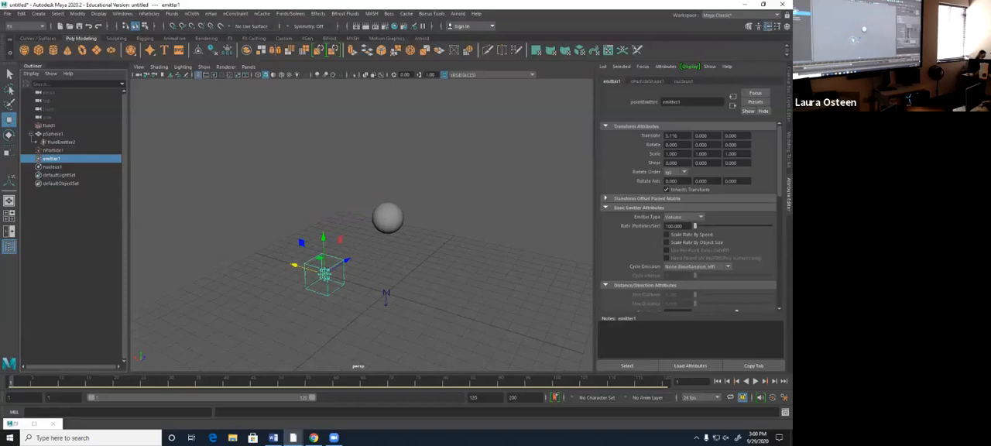
# - Delete the nParticle object, its emitter and the nucleus from the scene
pyautogui.keyDown('shift'); pyautogui.click(54, 150); pyautogui.keyUp('shift')
pyautogui.press('Delete')
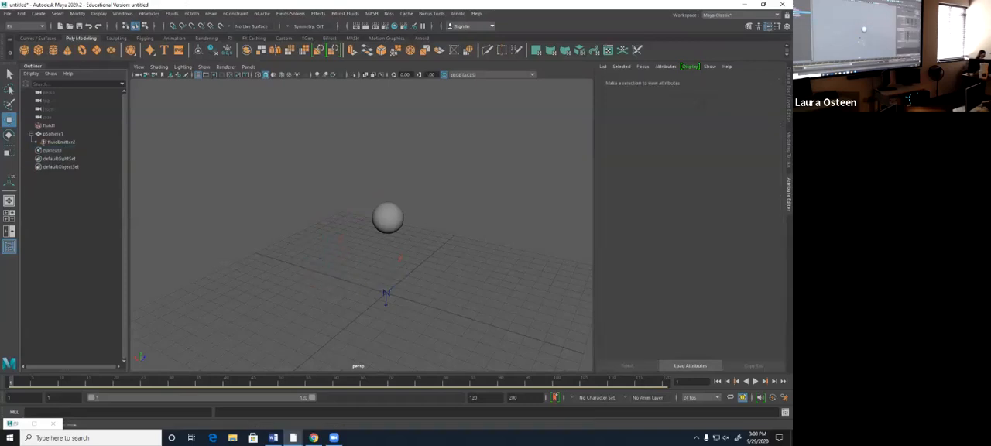
pyautogui.click(54, 150)
pyautogui.press('Delete')
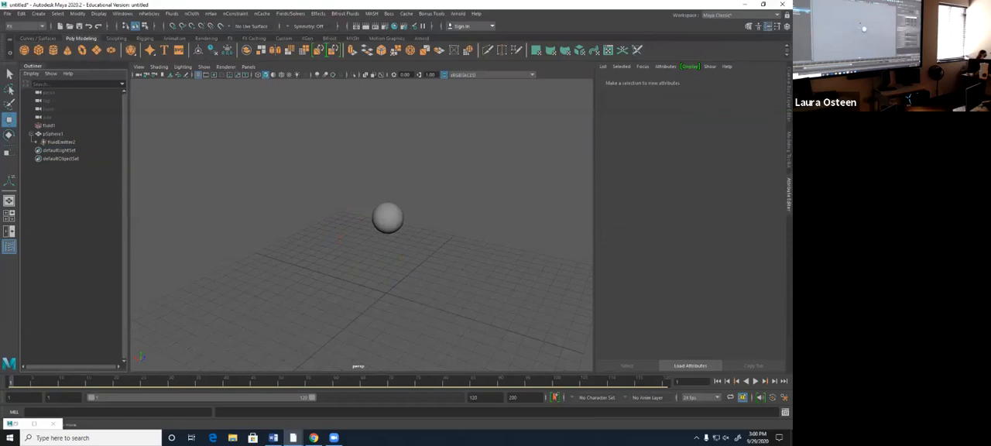
# - Create a new nParticle emitter at the origin with its emitter type as Omni
pyautogui.click(61, 143)
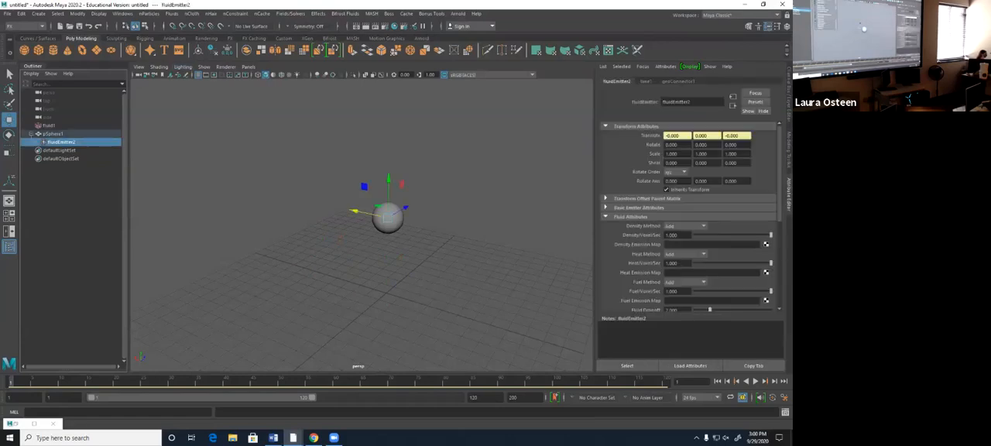
pyautogui.click(148, 13)
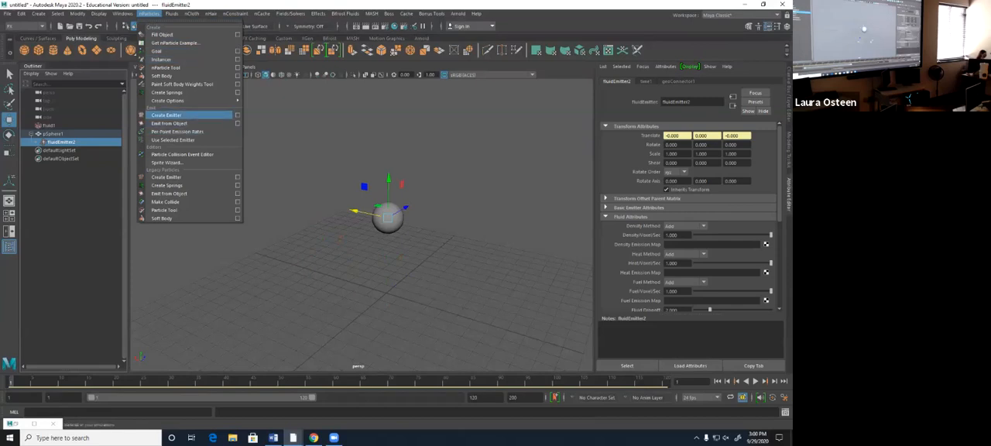
pyautogui.click(167, 115)
pyautogui.keyDown('alt'); pyautogui.moveTo(340, 237); pyautogui.dragTo(404, 205); pyautogui.keyUp('alt')
pyautogui.click(681, 217)
pyautogui.click(675, 234)
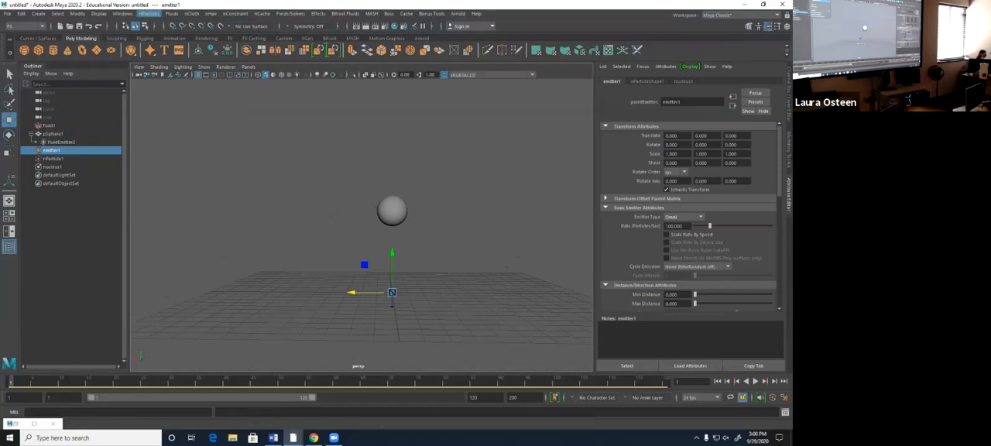
# - Connect the new nParticle to the fluid shape in the Dynamic Relationships Editor and close the editor
pyautogui.click(122, 13)
pyautogui.moveTo(155, 92)
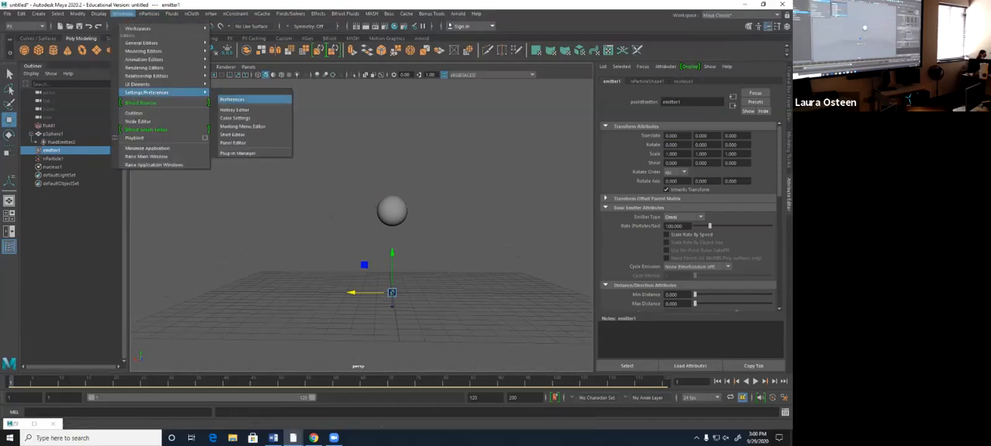
pyautogui.moveTo(155, 75)
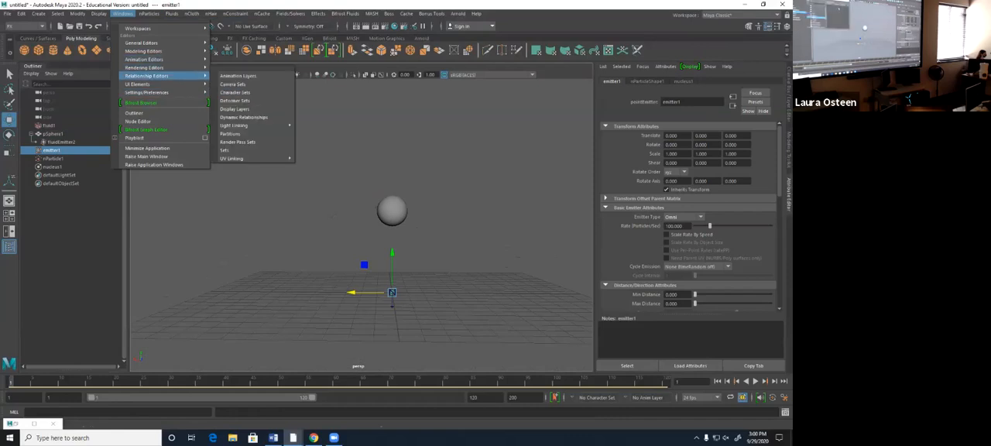
pyautogui.click(249, 118)
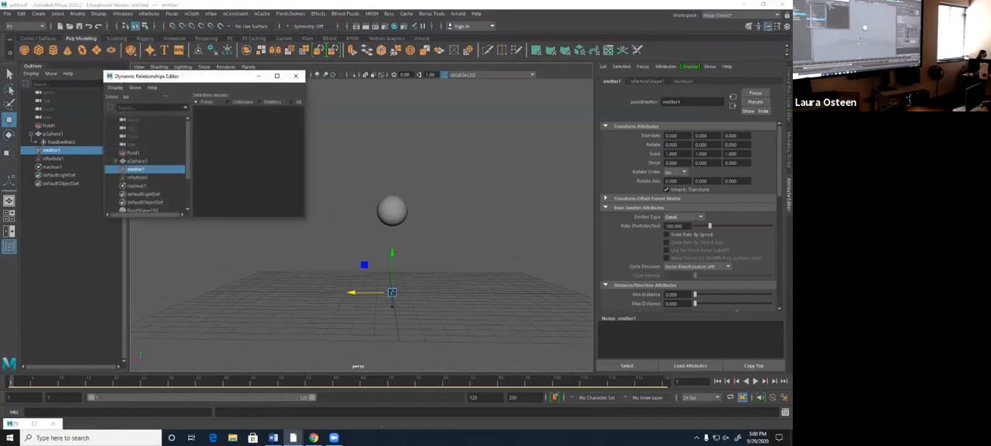
pyautogui.click(138, 177)
pyautogui.click(219, 119)
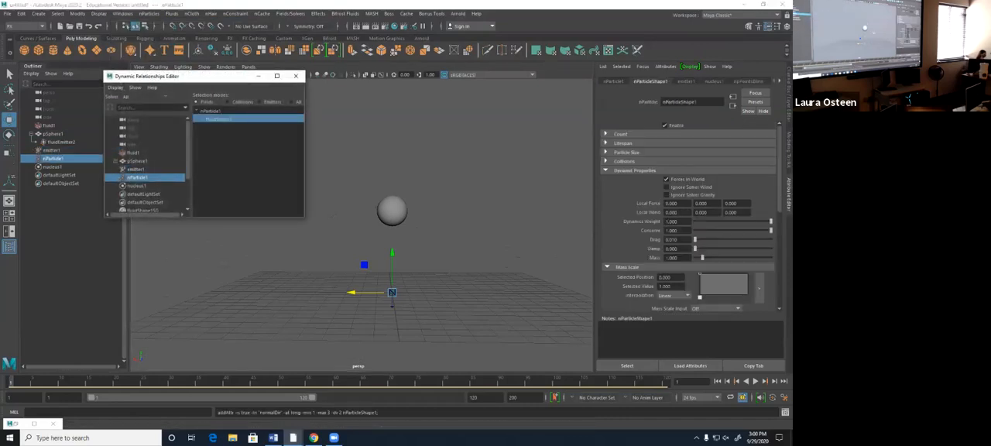
pyautogui.click(295, 75)
# - Play back the particles, lower the nParticle's Conserve to about 0.14 and test the playback from the first frame
pyautogui.hotkey('alt', 'v')
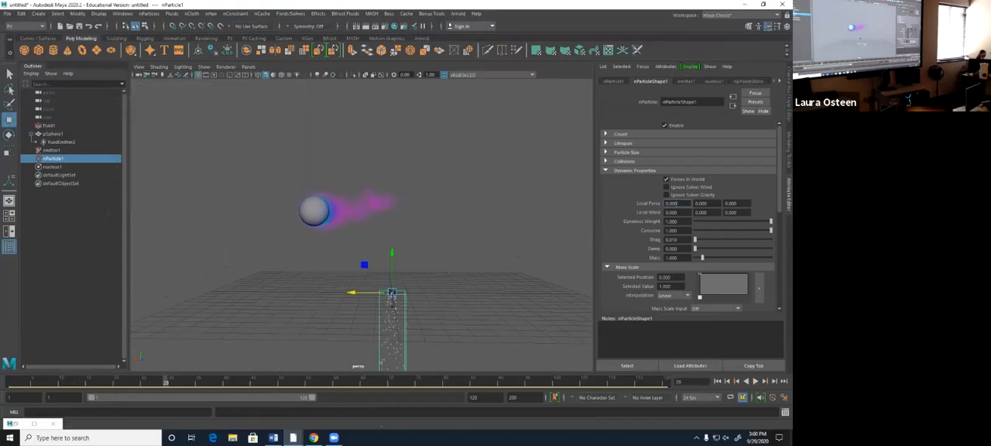
pyautogui.moveTo(726, 230); pyautogui.dragTo(705, 230)
pyautogui.click(718, 381)
pyautogui.click(755, 381)
pyautogui.press('Escape')
# - Set the nucleus's Gravity to -9.8, test the playback and return to the first frame
pyautogui.click(52, 167)
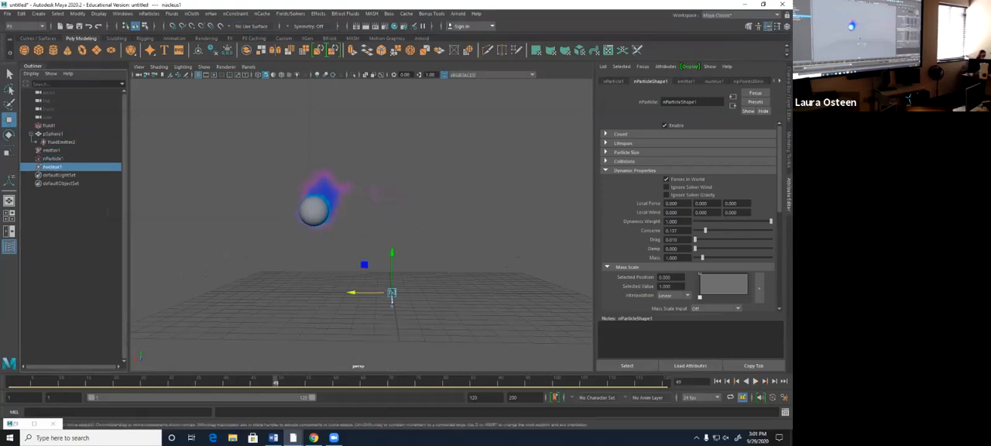
pyautogui.click(666, 225)
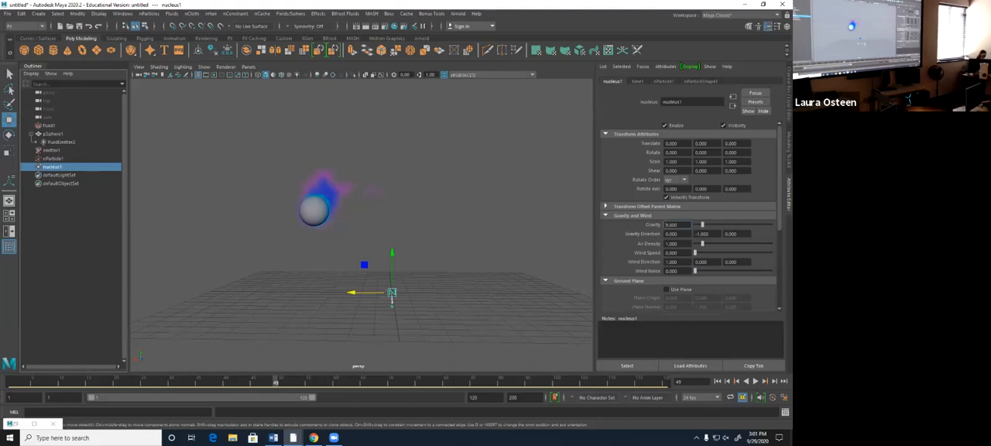
pyautogui.write('-')
pyautogui.press('Return')
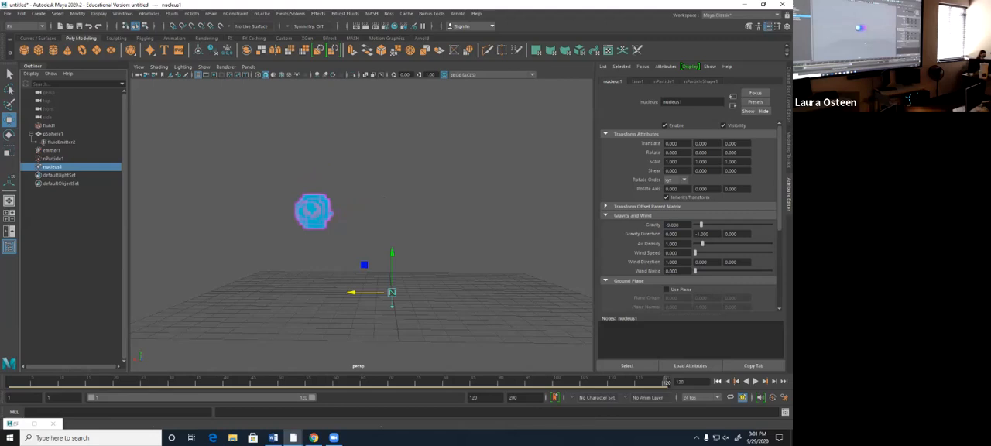
pyautogui.hotkey('alt', 'v')
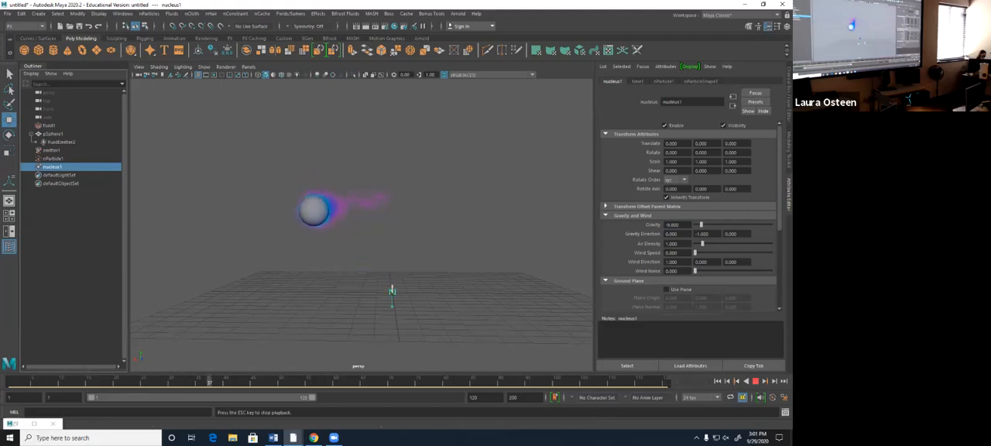
pyautogui.press('Escape')
pyautogui.press('f')
pyautogui.keyDown('alt'); pyautogui.moveTo(371, 213); pyautogui.dragTo(372, 186); pyautogui.keyUp('alt')
pyautogui.scroll(-5, 371, 224)
pyautogui.scroll(-1, 371, 224)
pyautogui.keyDown('alt'); pyautogui.moveTo(372, 224); pyautogui.dragTo(384, 224); pyautogui.keyUp('alt')
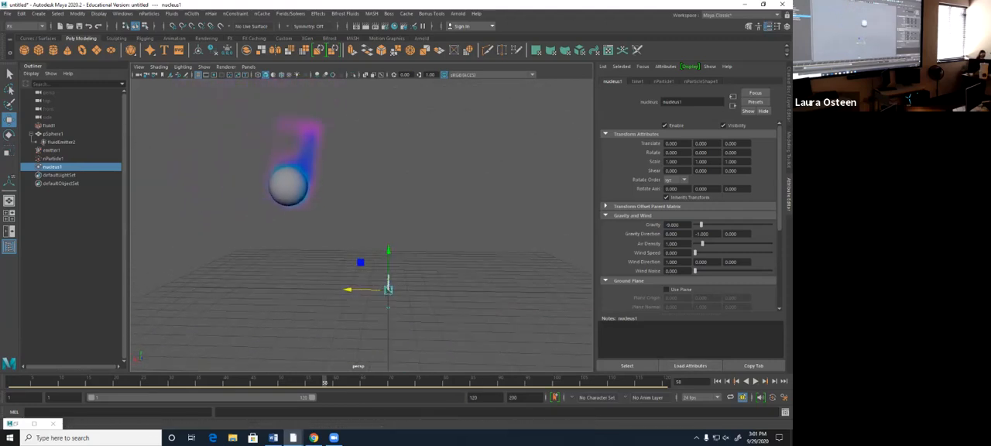
pyautogui.click(716, 380)
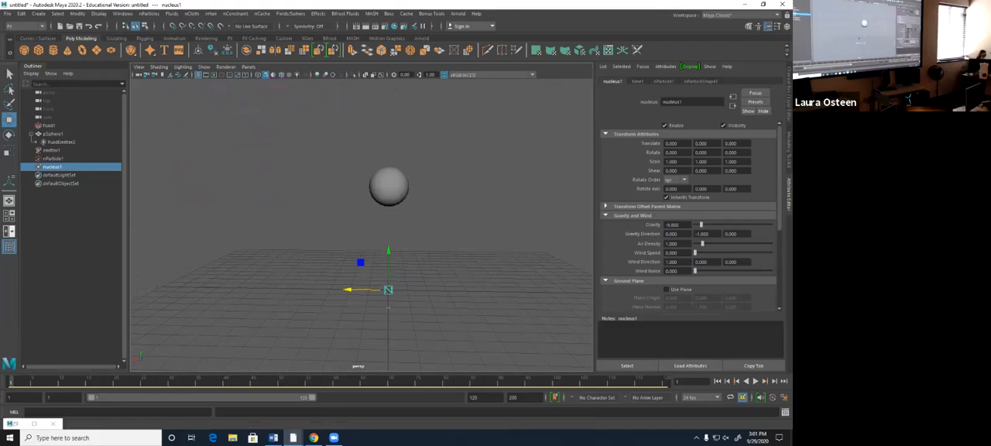
# - Set the nParticle's Conserve to 0, change the particle emitter's type to Surface and test the playback
pyautogui.click(53, 159)
pyautogui.moveTo(704, 230); pyautogui.dragTo(694, 229)
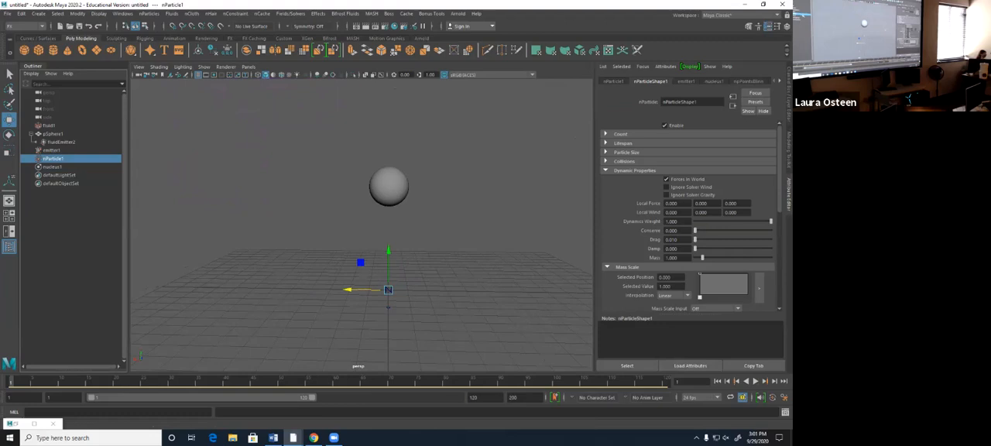
pyautogui.click(52, 150)
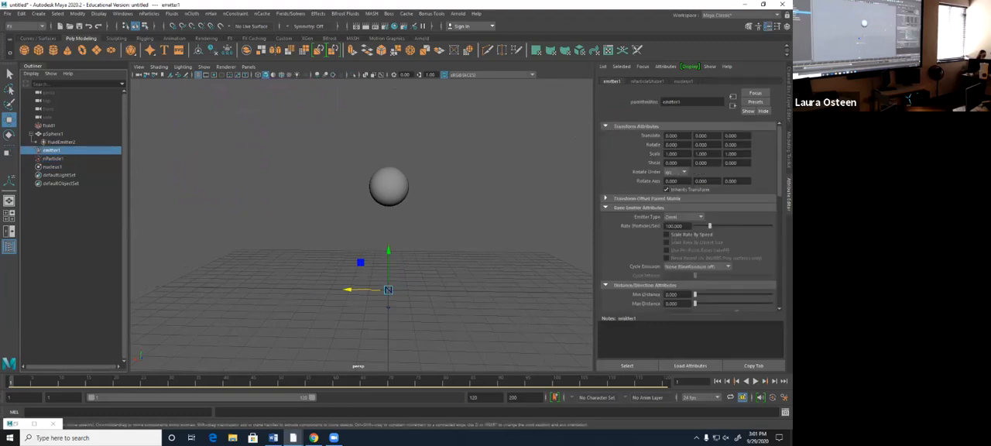
pyautogui.click(682, 216)
pyautogui.click(682, 244)
pyautogui.hotkey('alt', 'v')
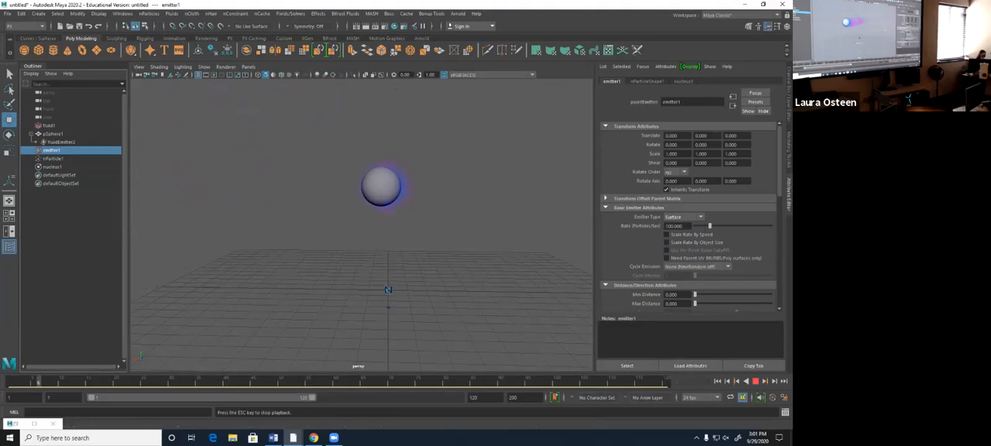
pyautogui.press('Escape')
# - Change the particle emitter's type to Volume and test the playback from the first frame
pyautogui.click(683, 217)
pyautogui.click(678, 259)
pyautogui.click(718, 381)
pyautogui.click(755, 380)
pyautogui.press('Escape')
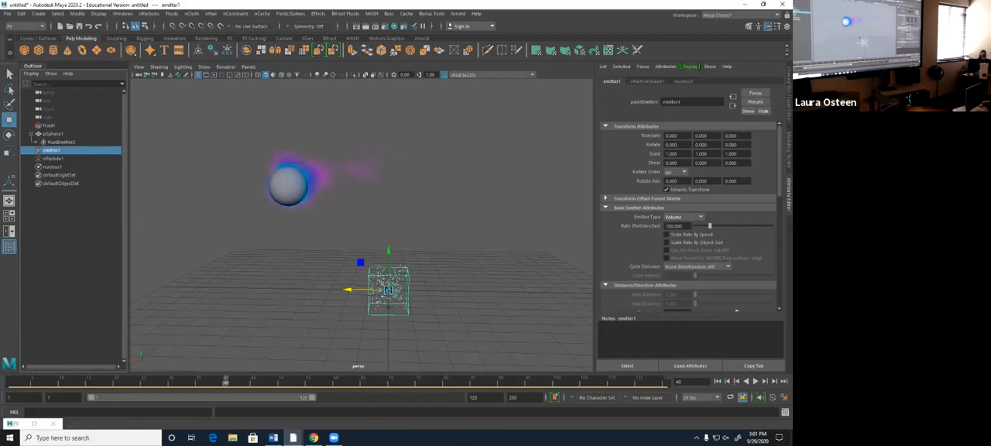
# - Switch to Chrome, watch part of the YouTube tutorial on advecting particles with fluids, and return to Maya
pyautogui.click(273, 437)
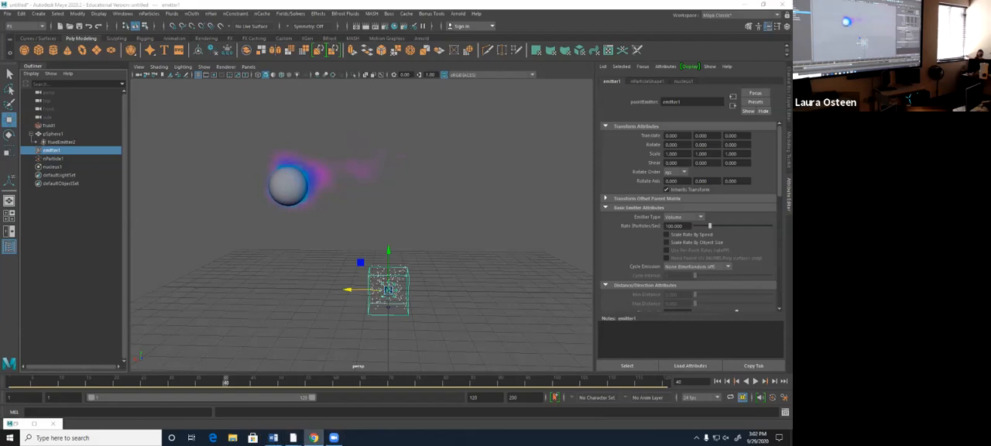
pyautogui.click(313, 437)
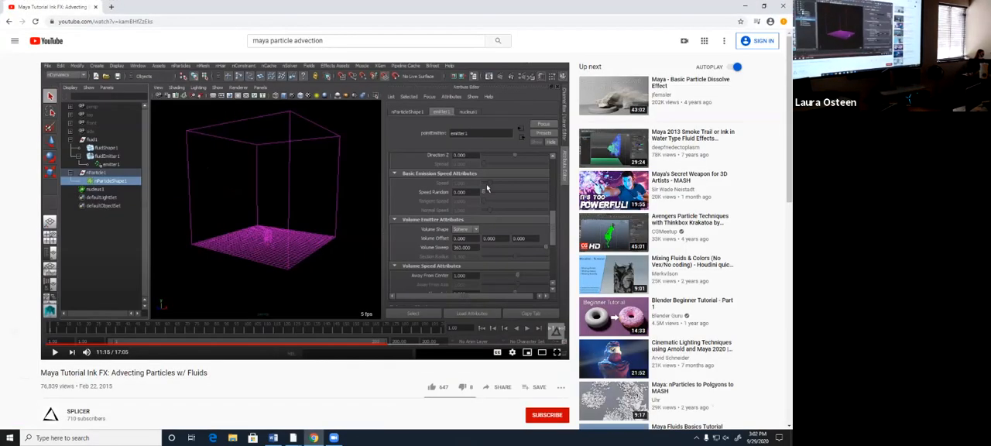
pyautogui.press('space')
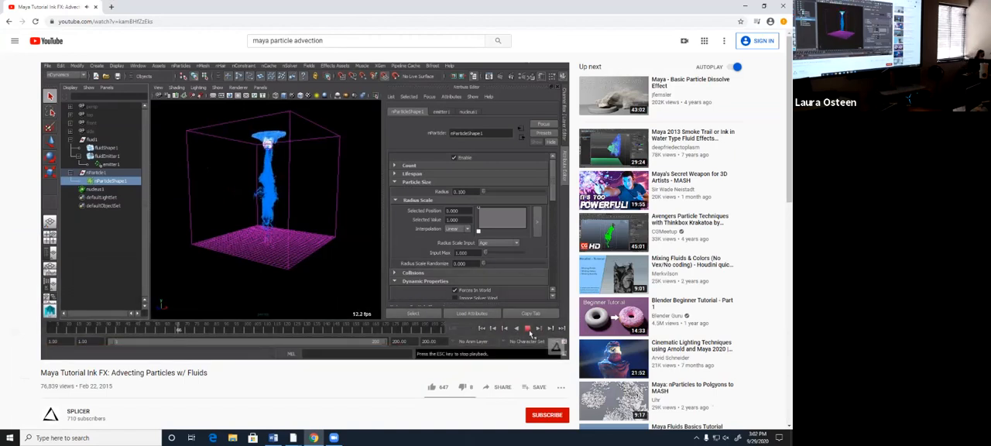
pyautogui.press('space')
pyautogui.moveTo(360, 6); pyautogui.dragTo(791, 117)
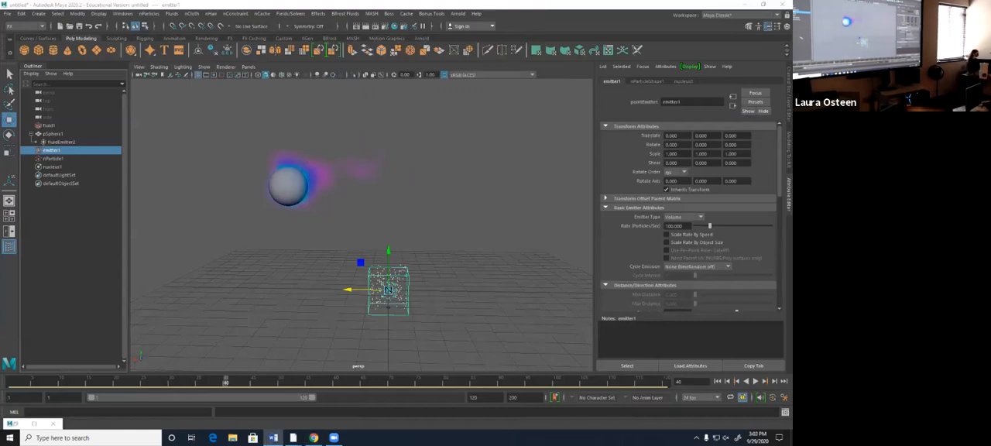
# - Delete the particle emitter, the nParticle object and the nucleus together
pyautogui.keyDown('shift'); pyautogui.click(53, 167); pyautogui.keyUp('shift')
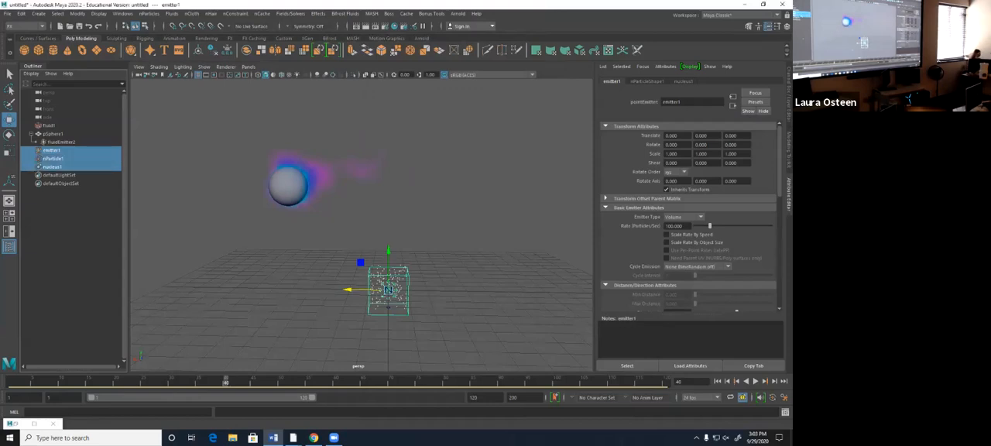
pyautogui.press('Delete')
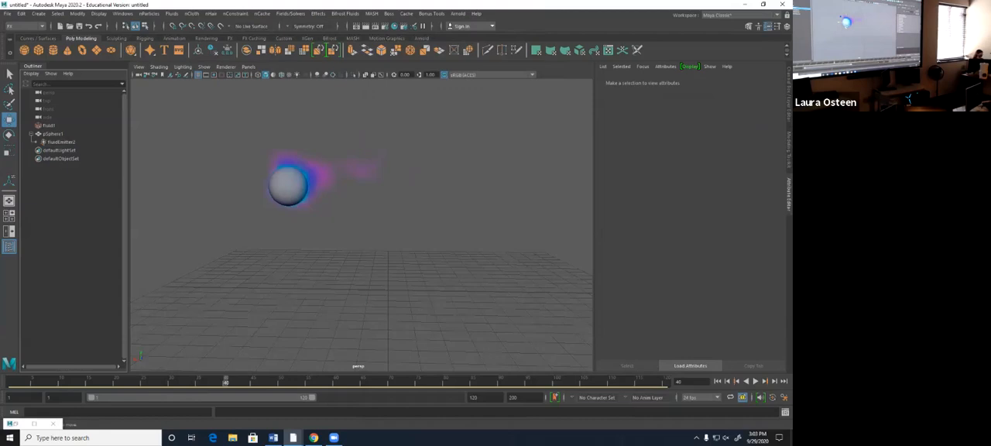
# - Try to hide the flame's source sphere and play back the fluid from the first frame
pyautogui.click(288, 187)
pyautogui.click(61, 143)
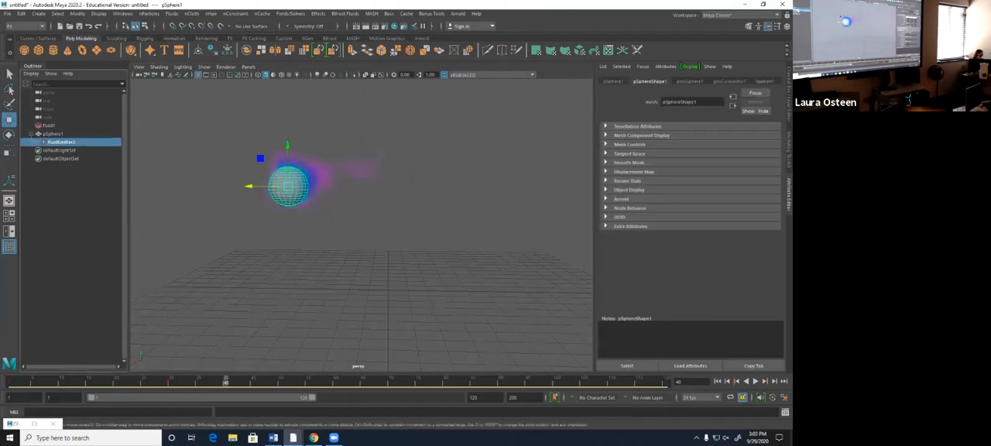
pyautogui.click(53, 134)
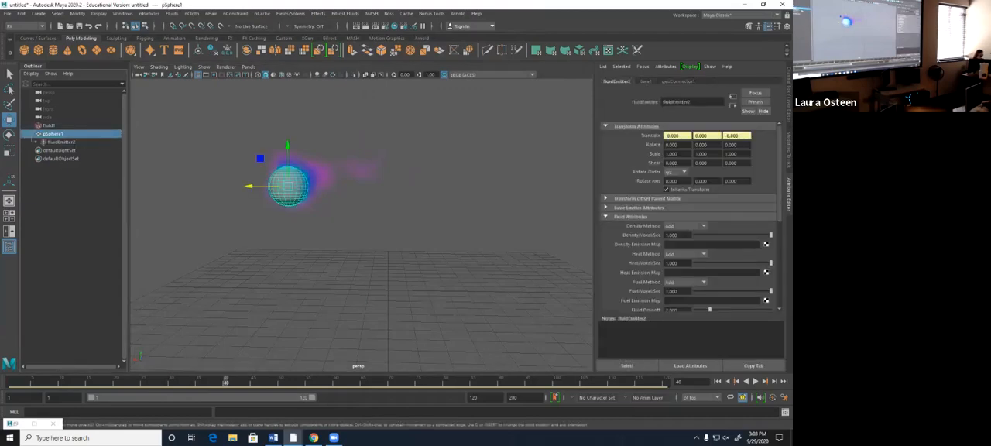
pyautogui.hotkey('ctrl', 'h')
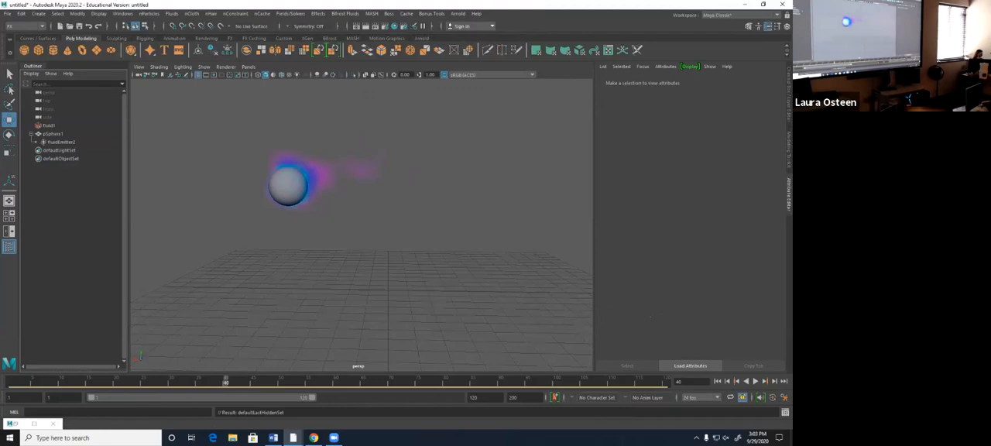
pyautogui.click(717, 381)
pyautogui.click(755, 381)
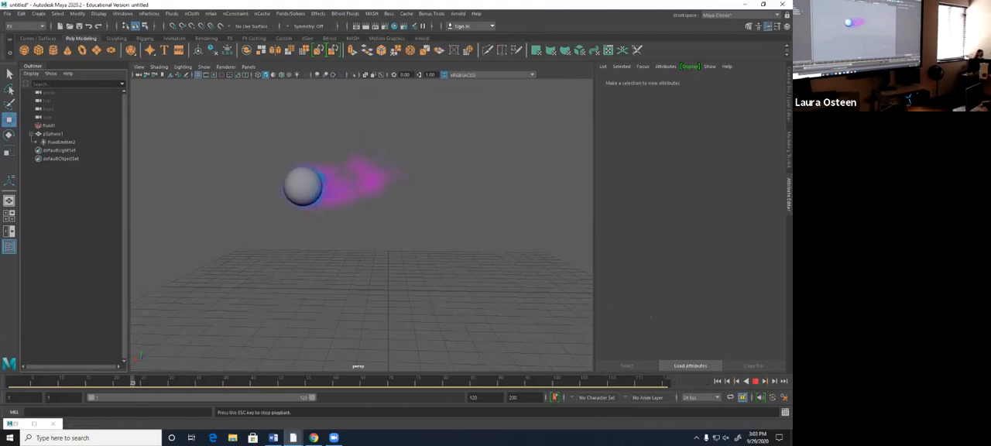
# - Stop the playback and convert the fluid flame to a polygon mesh with Fluid to Polygons
pyautogui.press('Escape')
pyautogui.click(49, 125)
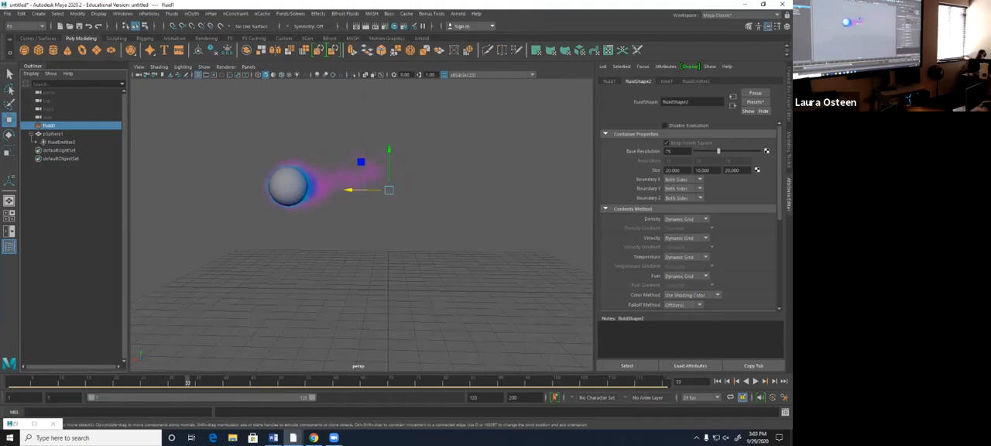
pyautogui.click(77, 13)
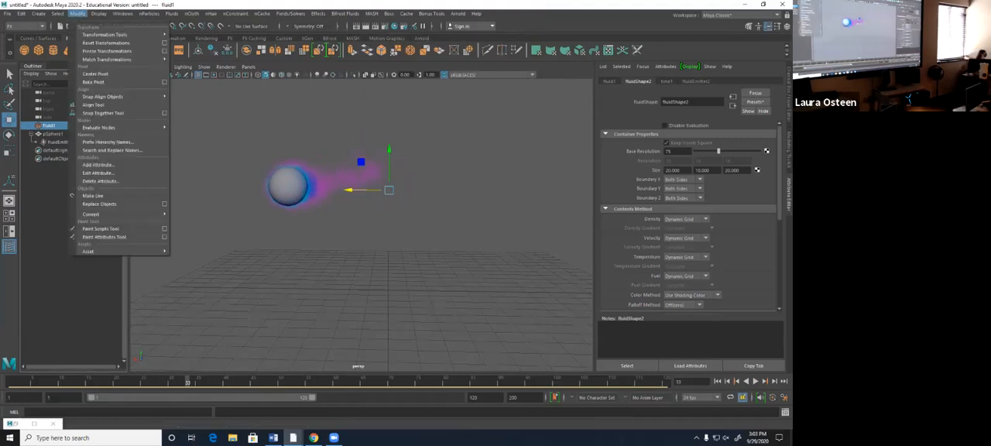
pyautogui.moveTo(116, 214)
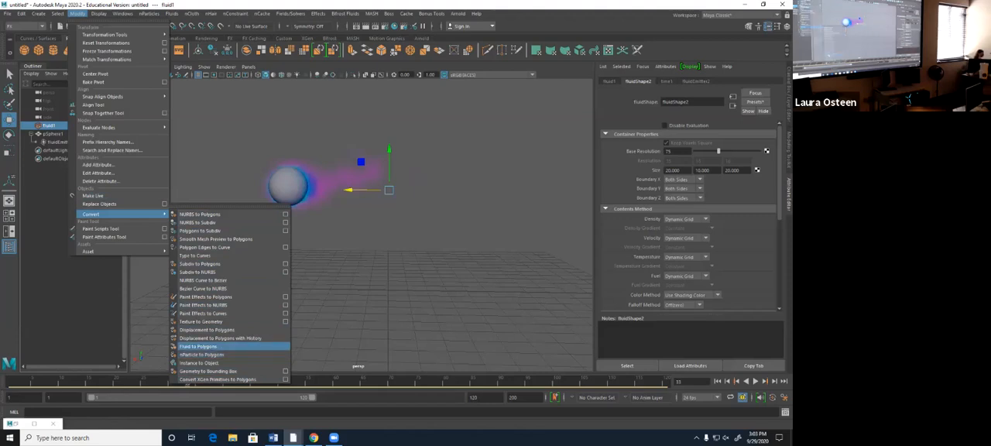
pyautogui.click(198, 346)
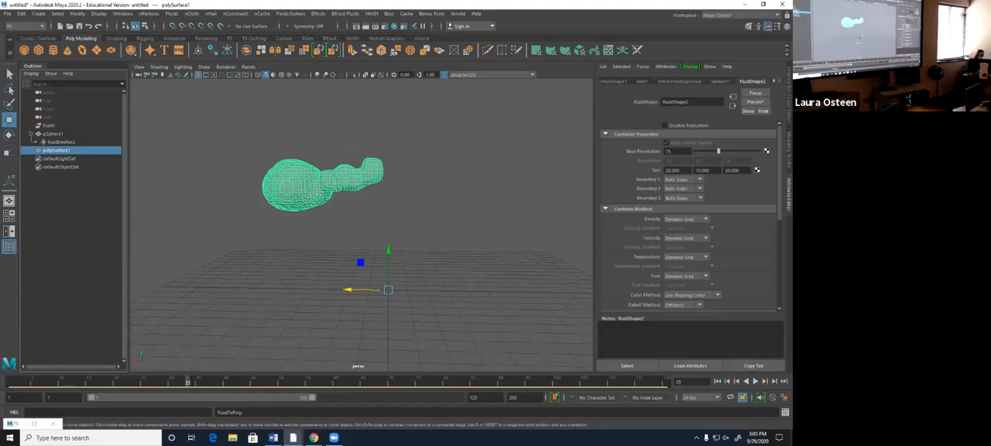
# - Expand the fluid's Output Mesh settings and play back the converted mesh from the first frame
pyautogui.click(718, 380)
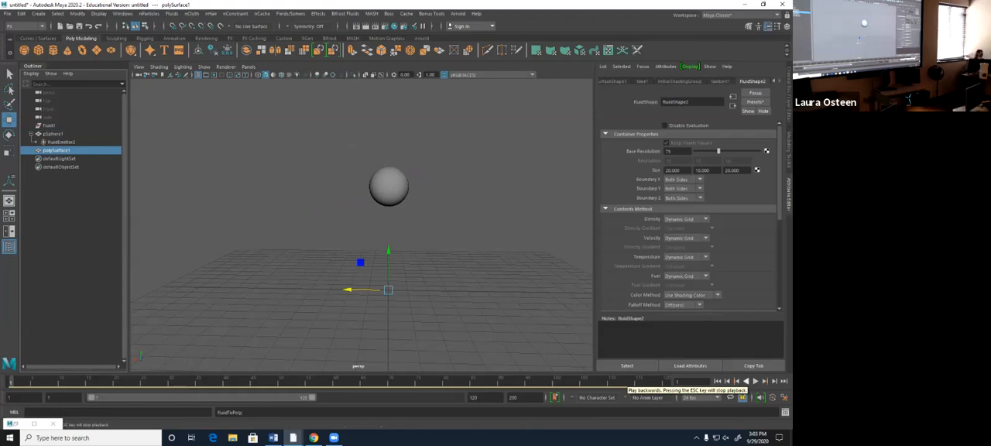
pyautogui.click(606, 134)
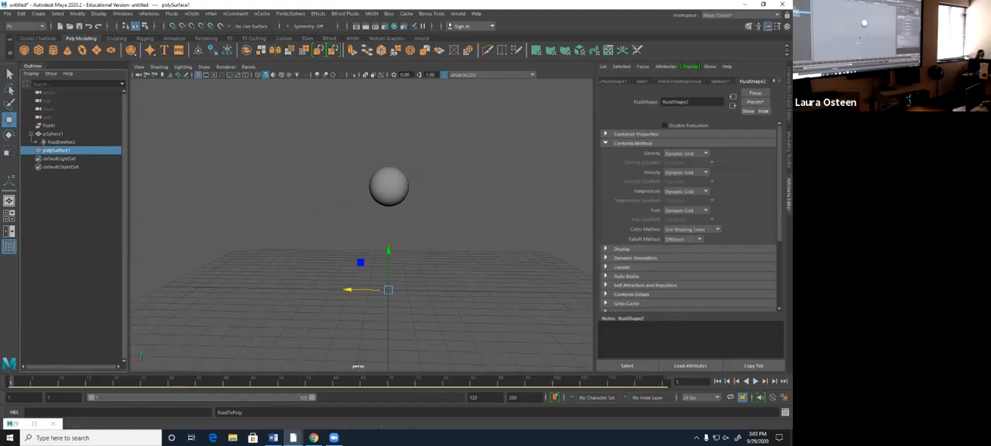
pyautogui.click(605, 143)
pyautogui.click(605, 225)
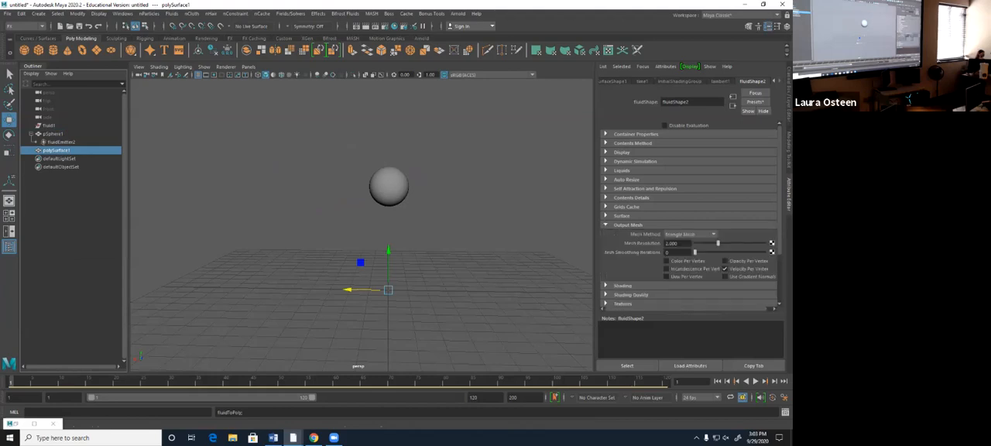
pyautogui.click(755, 381)
pyautogui.press('Escape')
# - Hide the source sphere and select the converted flame mesh for a close-up of its topology
pyautogui.click(53, 134)
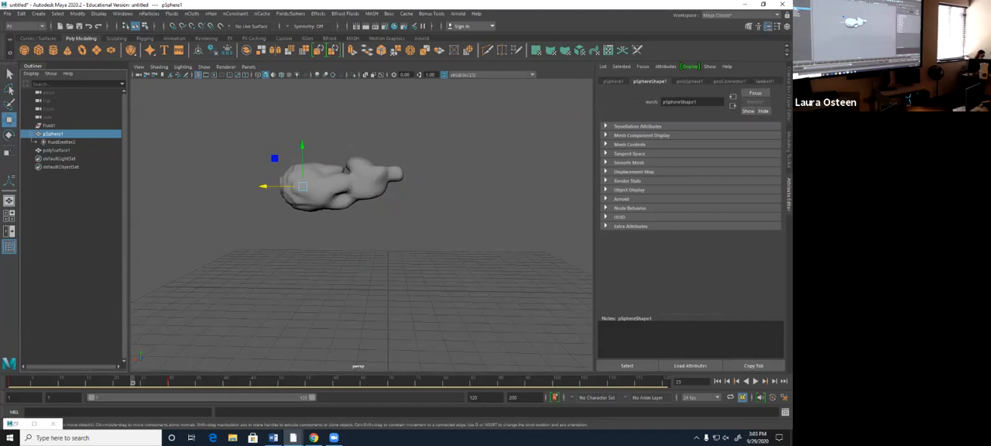
pyautogui.hotkey('ctrl', 'h')
pyautogui.click(57, 150)
pyautogui.scroll(8, 361, 216)
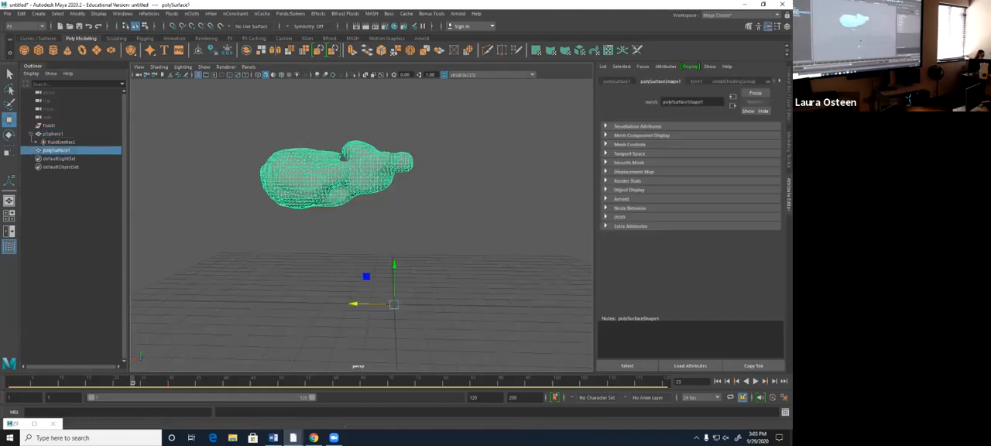
pyautogui.keyDown('alt'); pyautogui.moveTo(348, 186); pyautogui.dragTo(443, 302, button='middle'); pyautogui.keyUp('alt')
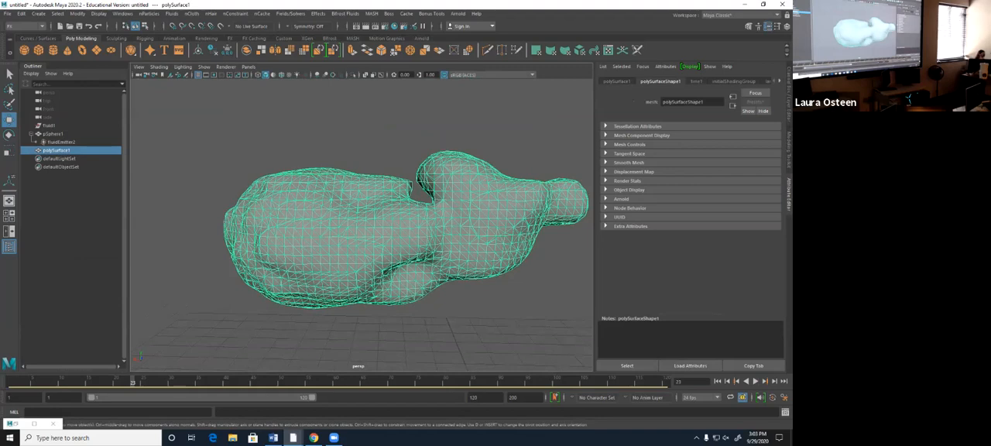
# - Look through the attributes of the converted mesh and its fluid to find the Output Mesh settings
pyautogui.click(617, 82)
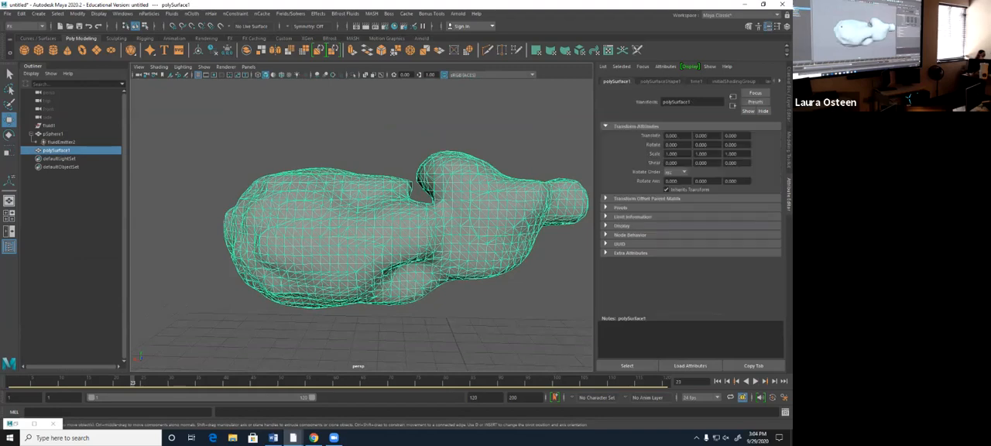
pyautogui.click(53, 134)
pyautogui.click(49, 125)
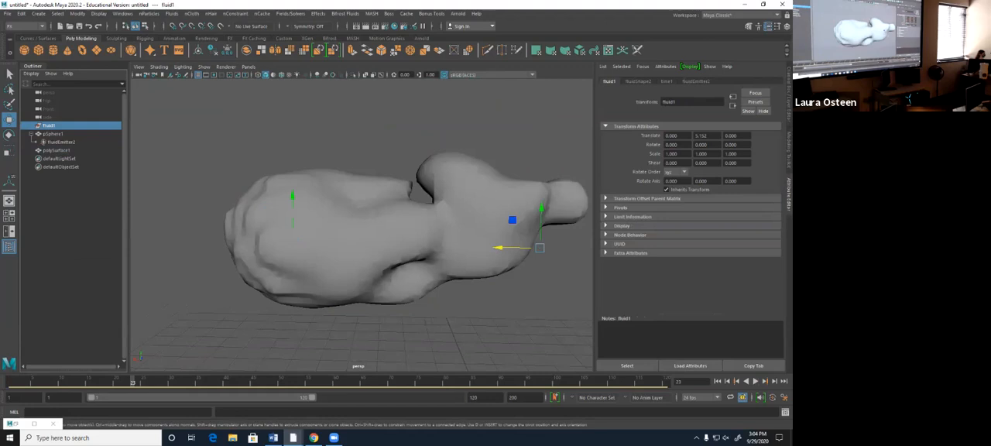
pyautogui.click(57, 150)
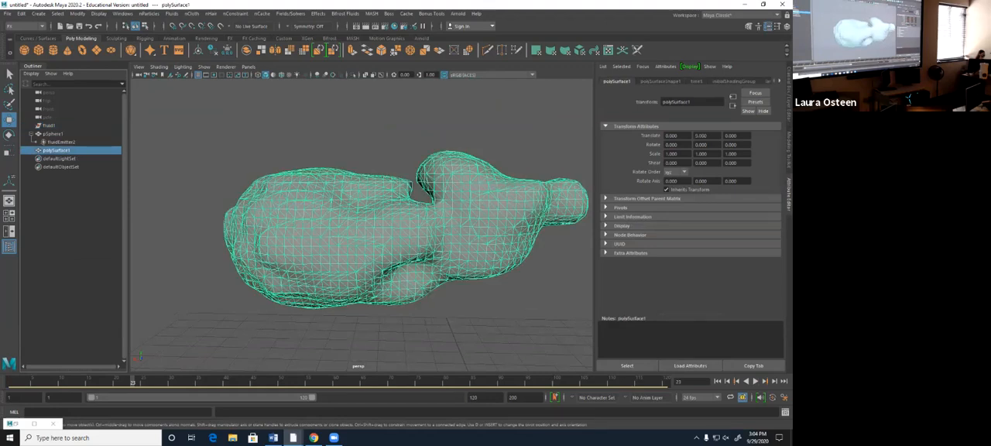
pyautogui.click(660, 81)
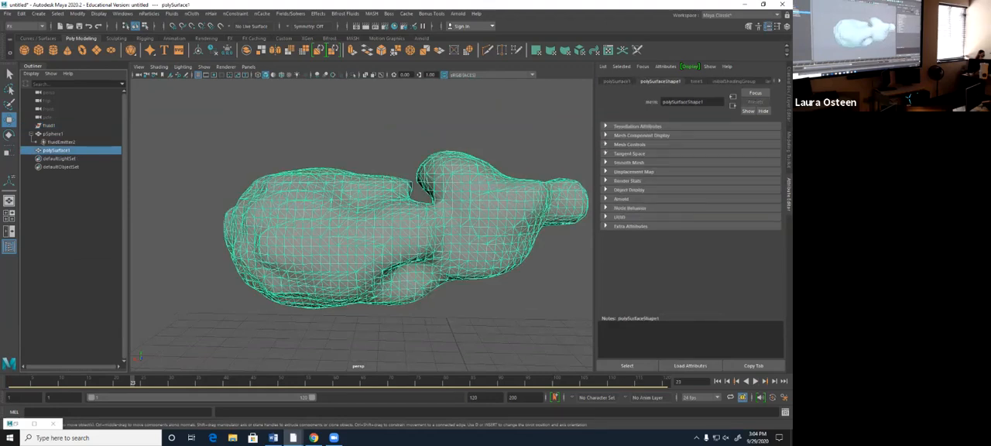
pyautogui.click(779, 81)
pyautogui.click(779, 82)
pyautogui.click(752, 81)
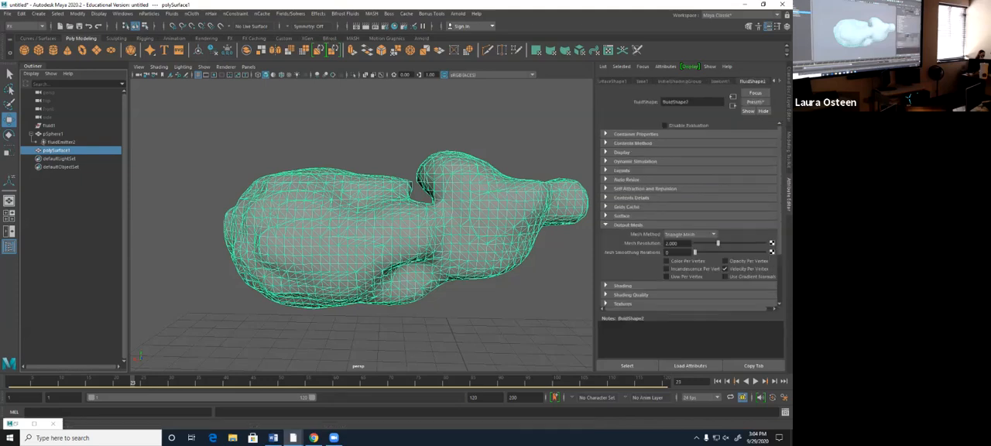
pyautogui.scroll(-3, 689, 213)
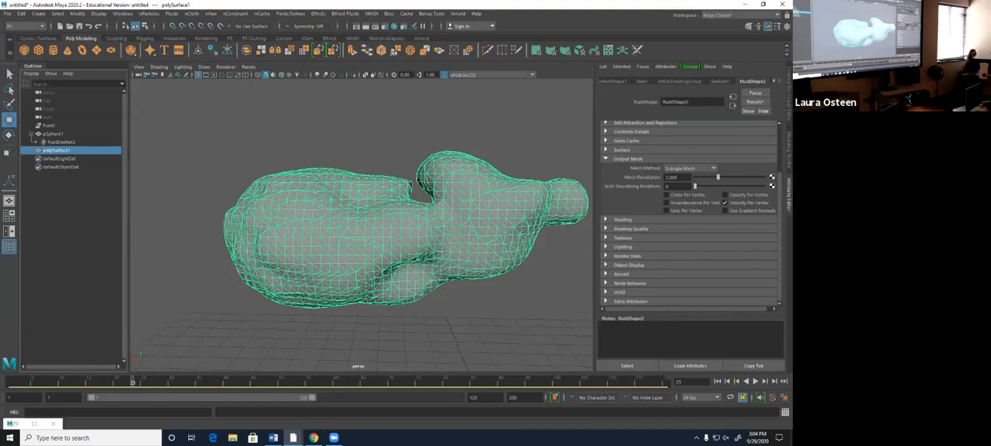
# - Try the Quad Mesh and Tetrahedra mesh methods on the fluid's output mesh, and return to Triangle Mesh
pyautogui.click(689, 168)
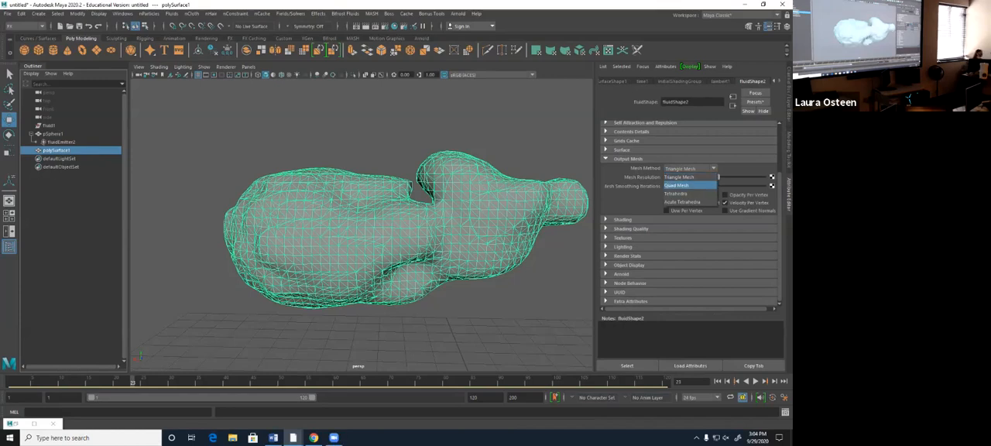
pyautogui.click(677, 186)
pyautogui.click(688, 168)
pyautogui.click(676, 194)
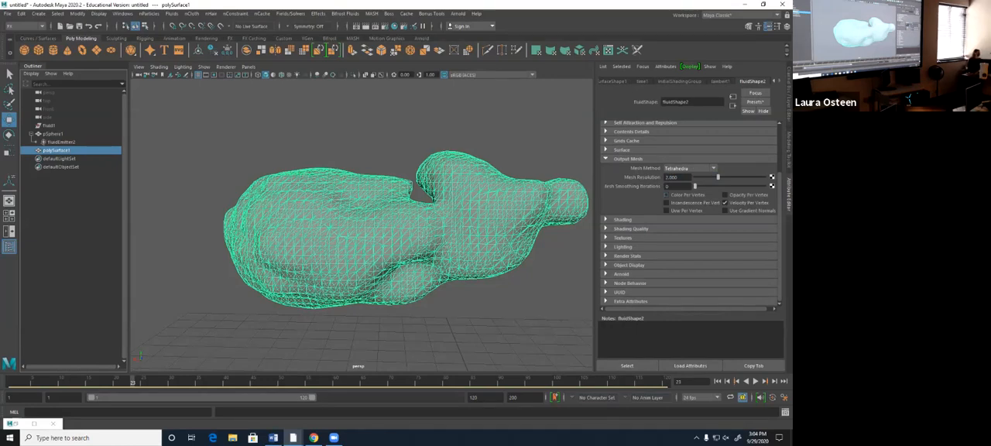
pyautogui.click(688, 168)
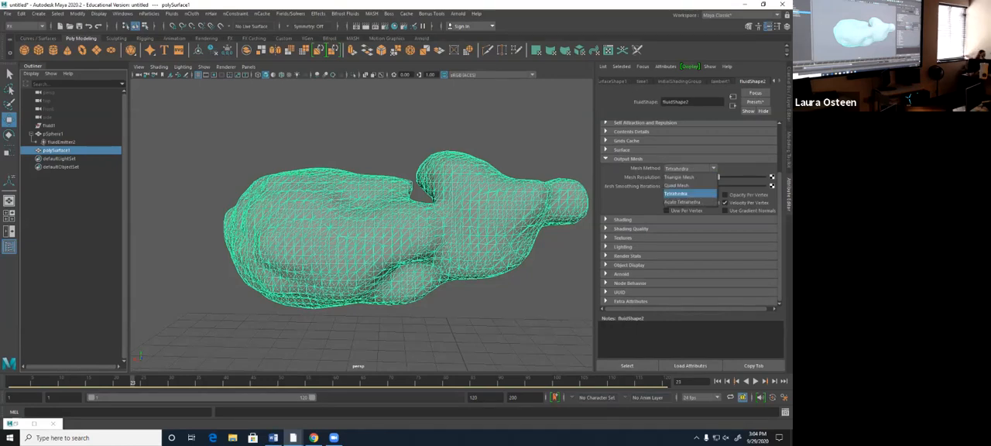
pyautogui.click(675, 176)
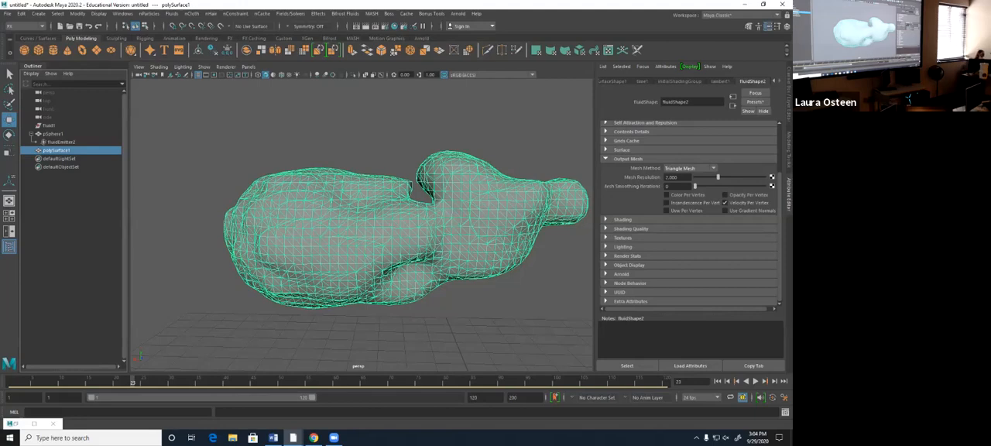
# - Set the output mesh's smoothing iterations to 2 and raise its mesh resolution to about 2.7
pyautogui.moveTo(694, 185); pyautogui.dragTo(736, 186)
pyautogui.moveTo(348, 233)
pyautogui.keyDown('alt'); pyautogui.mouseDown()
pyautogui.moveTo(445, 243)
pyautogui.moveTo(364, 237)
pyautogui.mouseUp(); pyautogui.keyUp('alt')
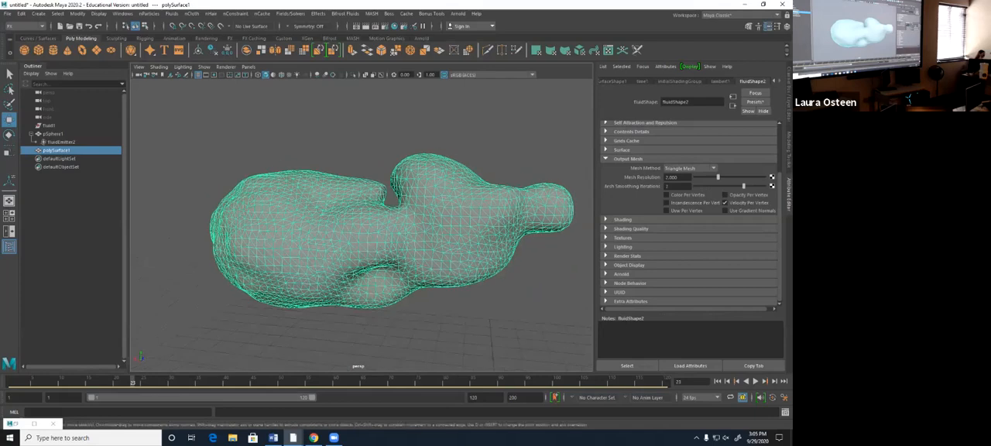
pyautogui.moveTo(743, 186)
pyautogui.mouseDown()
pyautogui.moveTo(702, 185)
pyautogui.moveTo(733, 177)
pyautogui.mouseUp()
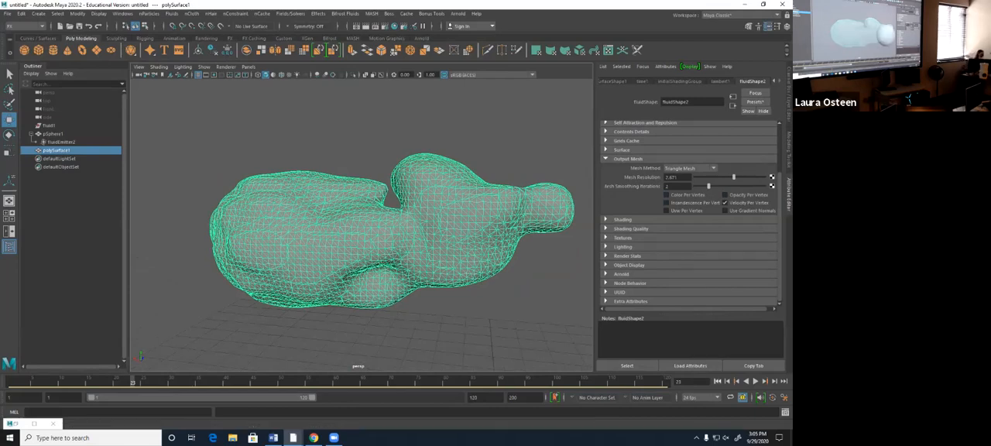
# - Play back the smoothed flame mesh from the first frame, deselect it and watch its motion from another angle
pyautogui.click(716, 381)
pyautogui.click(755, 380)
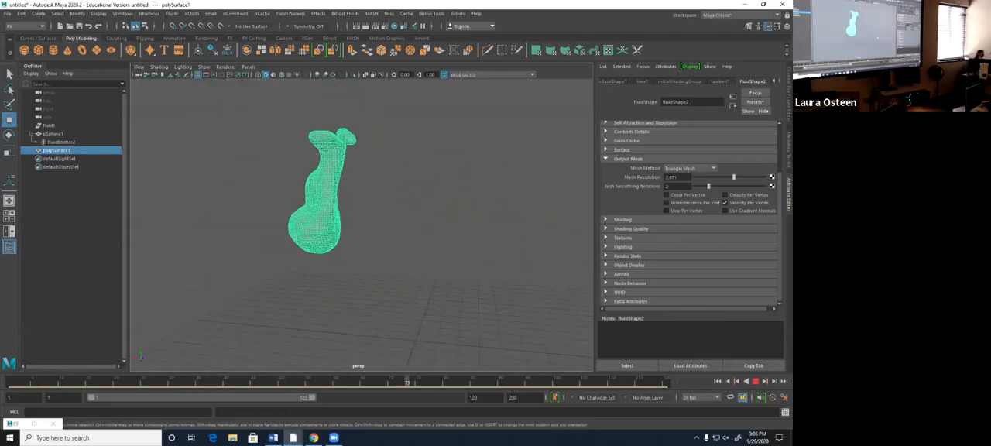
pyautogui.click(302, 109)
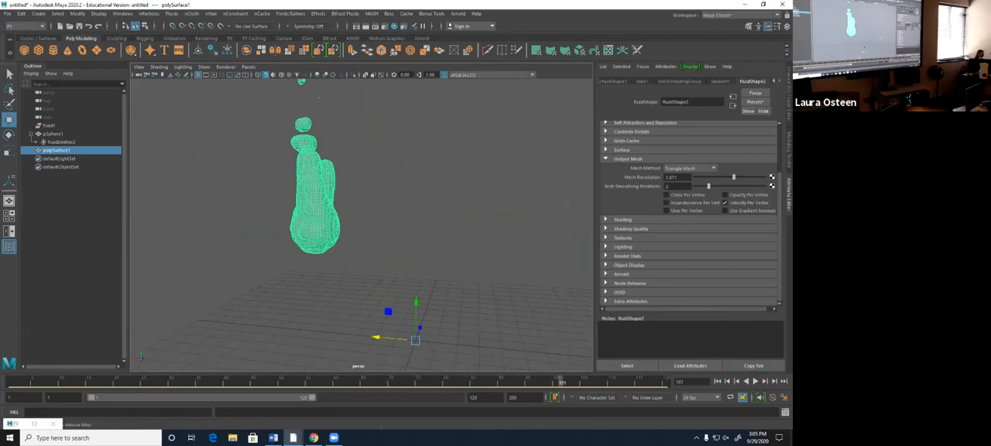
pyautogui.keyDown('alt'); pyautogui.moveTo(320, 209); pyautogui.dragTo(353, 204); pyautogui.keyUp('alt')
pyautogui.scroll(-3, 353, 204)
pyautogui.keyDown('alt'); pyautogui.moveTo(353, 204); pyautogui.dragTo(351, 247, button='middle'); pyautogui.keyUp('alt')
pyautogui.click(754, 381)
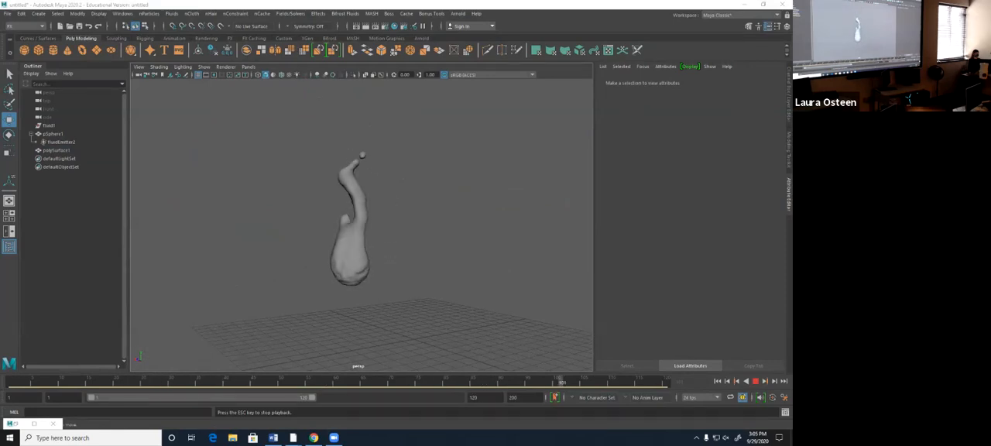
pyautogui.press('Escape')
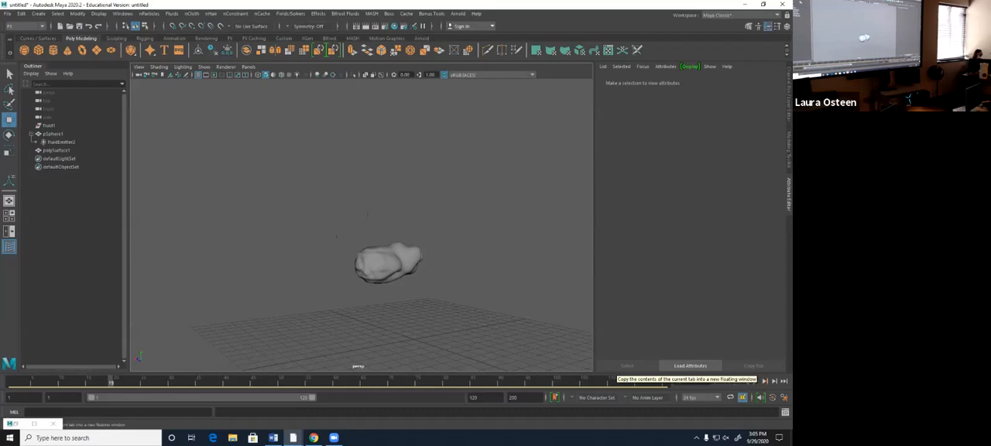
# - Clear the scene by deleting the fluid, its source sphere and the converted mesh
pyautogui.click(49, 126)
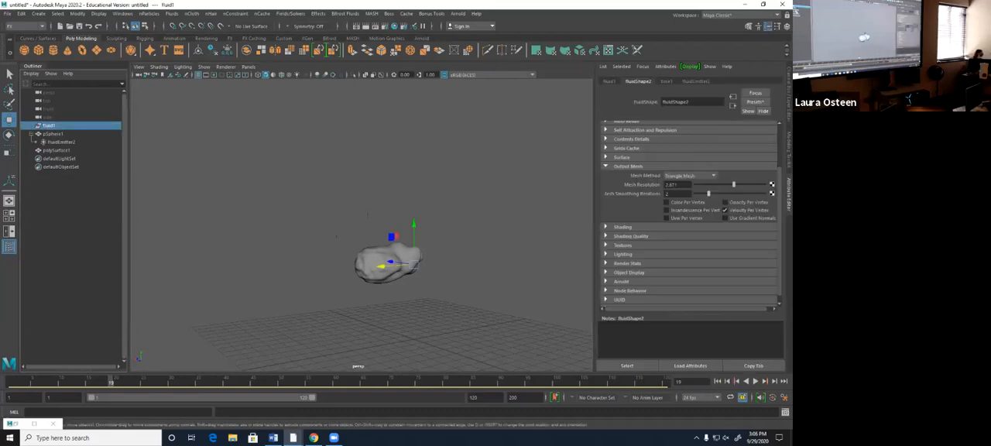
pyautogui.keyDown('shift'); pyautogui.click(56, 150); pyautogui.keyUp('shift')
pyautogui.press('Delete')
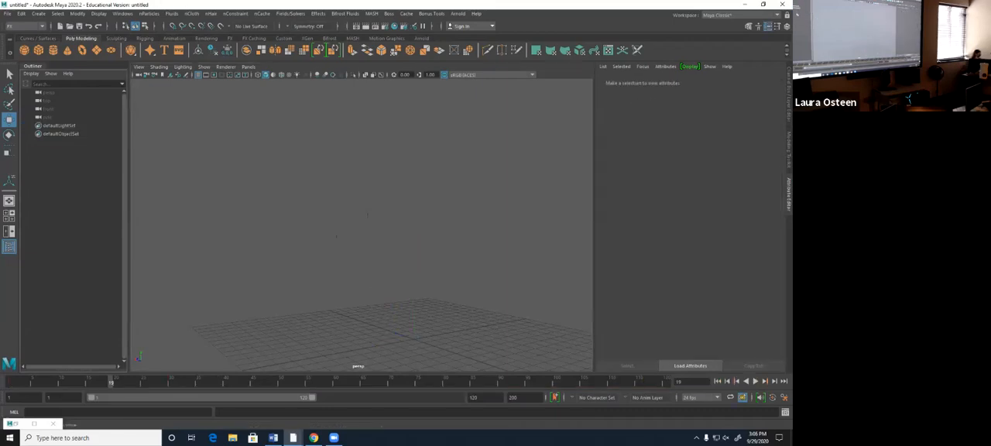
pyautogui.keyDown('alt'); pyautogui.moveTo(335, 237); pyautogui.dragTo(338, 166, button='middle'); pyautogui.keyUp('alt')
pyautogui.keyDown('alt'); pyautogui.moveTo(339, 167); pyautogui.dragTo(389, 209); pyautogui.keyUp('alt')
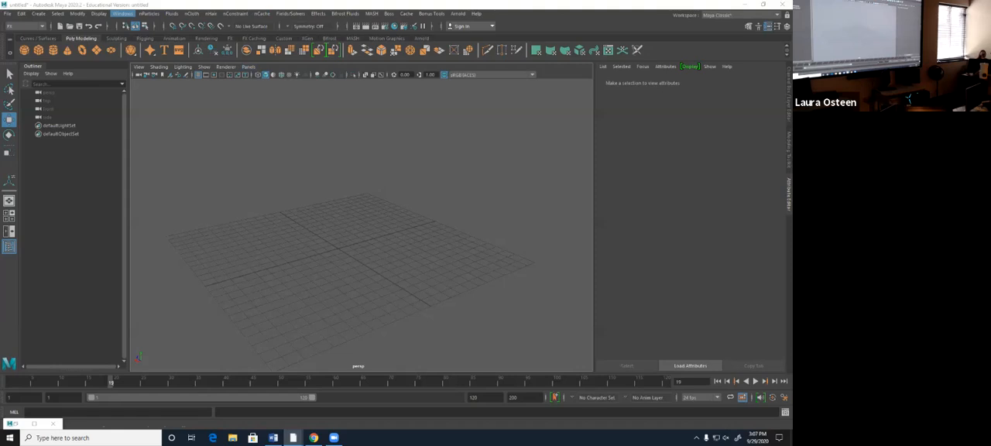
# - Load the AbcBullet.mll and bullet.mll plug-ins with auto load enabled in the Plug-in Manager
pyautogui.click(122, 13)
pyautogui.moveTo(155, 92)
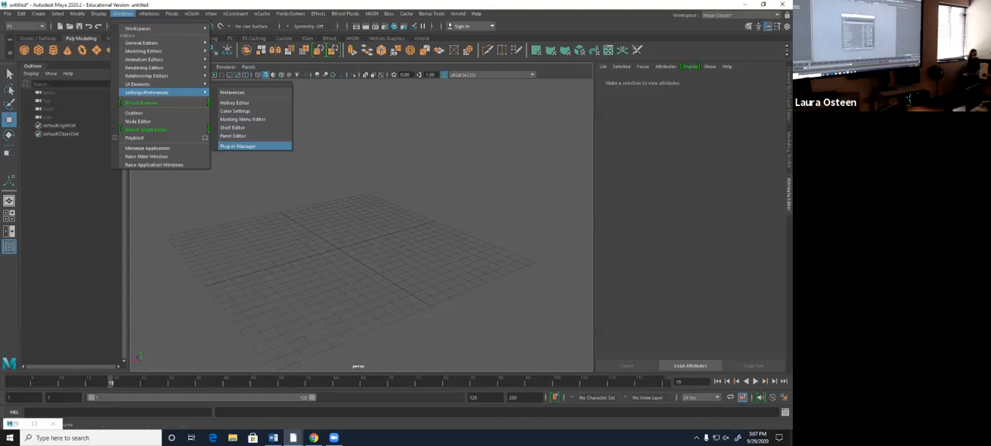
pyautogui.click(237, 146)
pyautogui.moveTo(327, 149); pyautogui.dragTo(338, 116)
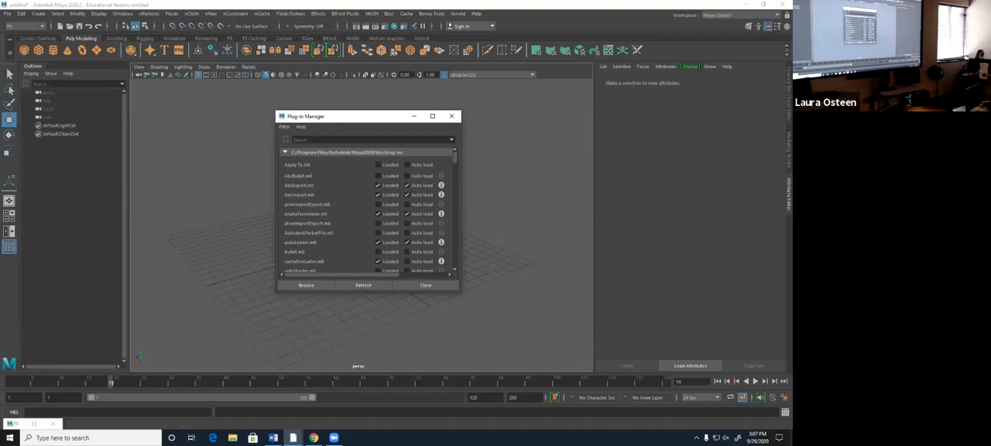
pyautogui.click(378, 176)
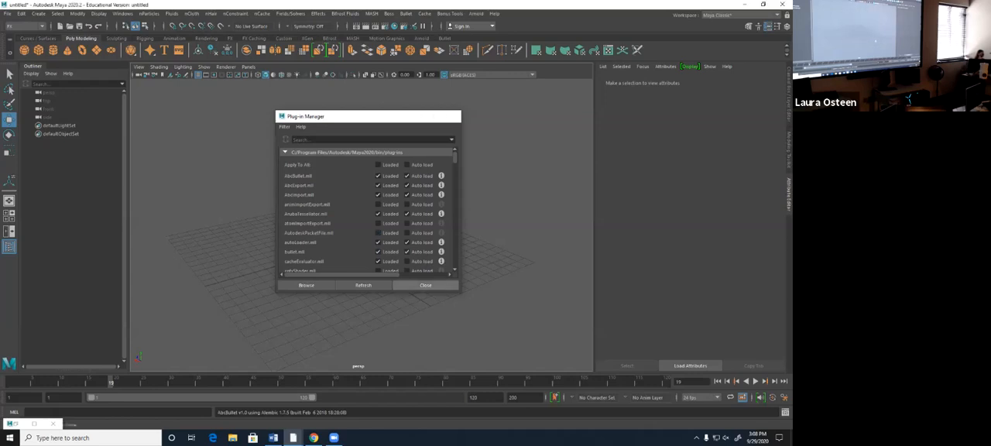
pyautogui.click(425, 284)
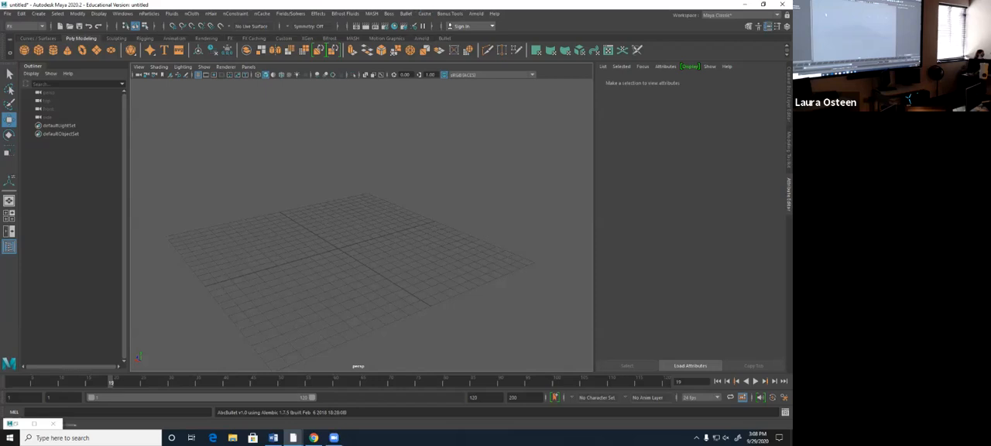
# - Create a polygon cube and raise it above the center of the grid
pyautogui.click(38, 50)
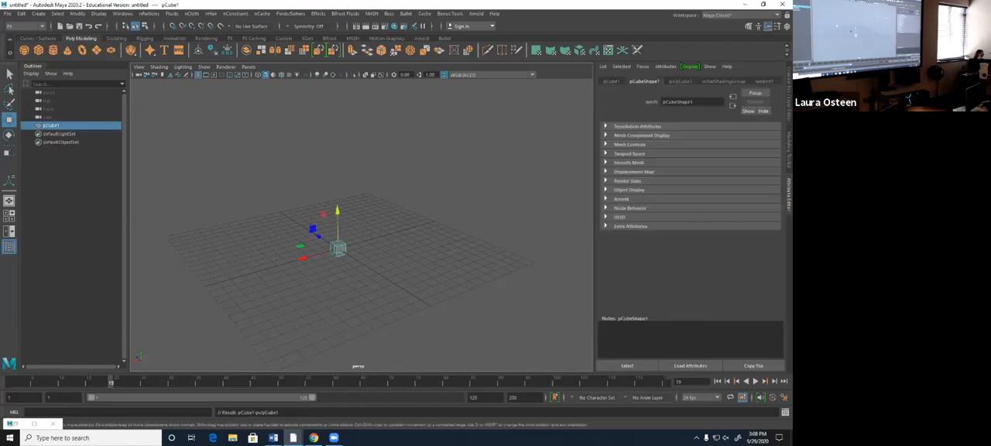
pyautogui.keyDown('alt'); pyautogui.moveTo(414, 251); pyautogui.dragTo(341, 249); pyautogui.keyUp('alt')
pyautogui.moveTo(348, 199); pyautogui.dragTo(302, 183)
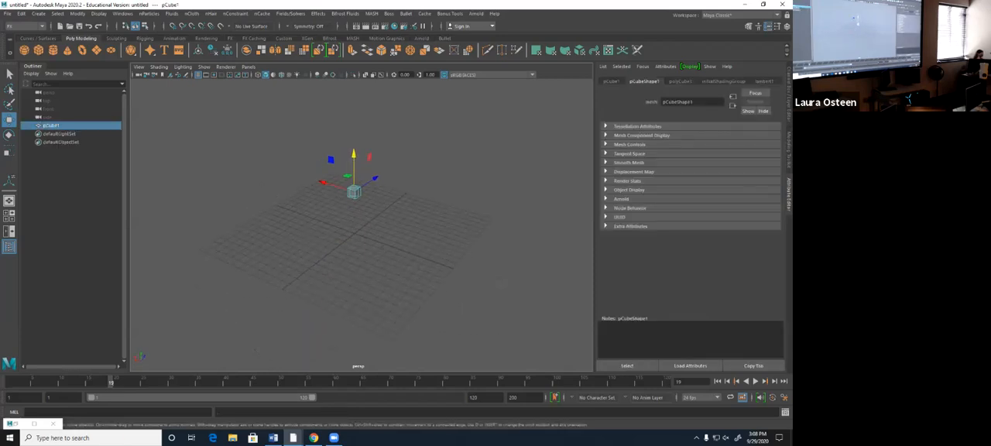
# - Return to the first frame and duplicate the cube repeatedly to build a spaced five-by-five layer of 25 cubes
pyautogui.click(718, 381)
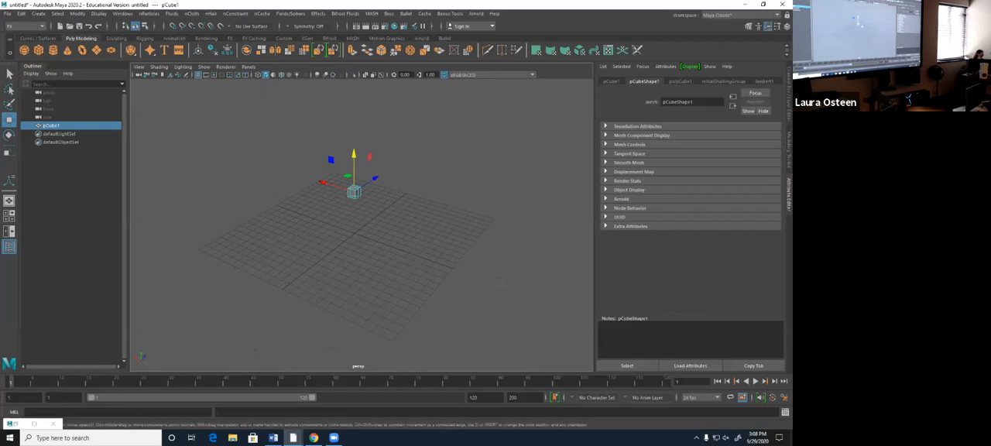
pyautogui.keyDown('alt'); pyautogui.moveTo(410, 233); pyautogui.dragTo(353, 280, button='middle'); pyautogui.keyUp('alt')
pyautogui.hotkey('ctrl', 'd')
pyautogui.moveTo(322, 222); pyautogui.dragTo(400, 219)
pyautogui.hotkey('ctrl', 'd')
pyautogui.hotkey('ctrl', 'd')
pyautogui.hotkey('ctrl', 'd')
pyautogui.moveTo(342, 291)
pyautogui.mouseDown()
pyautogui.moveTo(288, 198)
pyautogui.moveTo(282, 212)
pyautogui.moveTo(234, 209)
pyautogui.moveTo(232, 191)
pyautogui.moveTo(334, 278)
pyautogui.mouseUp()
pyautogui.hotkey('ctrl', 'd')
pyautogui.hotkey('ctrl', 'd')
pyautogui.hotkey('ctrl', 'd')
pyautogui.hotkey('ctrl', 'd')
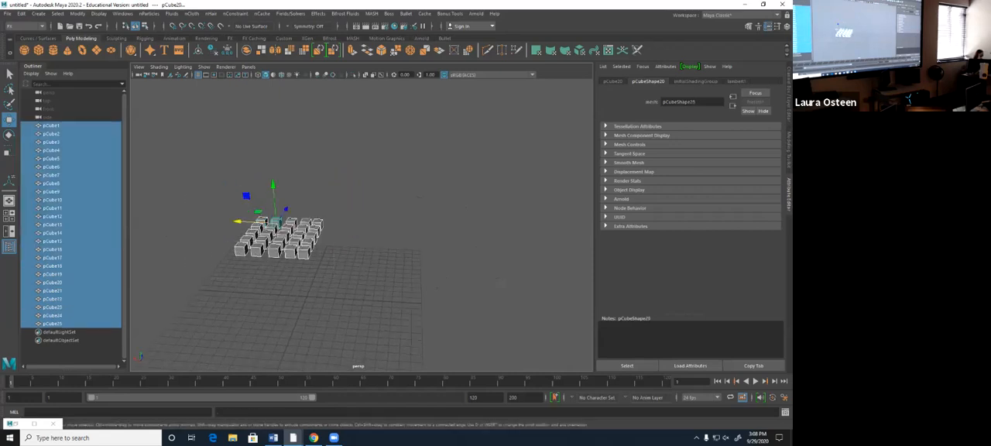
# - Duplicate the 25-cube layer upward with repeated offsets to build a stack of seven layers
pyautogui.hotkey('ctrl', 'd')
pyautogui.moveTo(273, 187); pyautogui.dragTo(232, 124)
pyautogui.hotkey('ctrl', 'd')
pyautogui.hotkey('ctrl', 'd')
pyautogui.hotkey('ctrl', 'd')
pyautogui.hotkey('ctrl', 'd')
pyautogui.hotkey('ctrl', 'd')
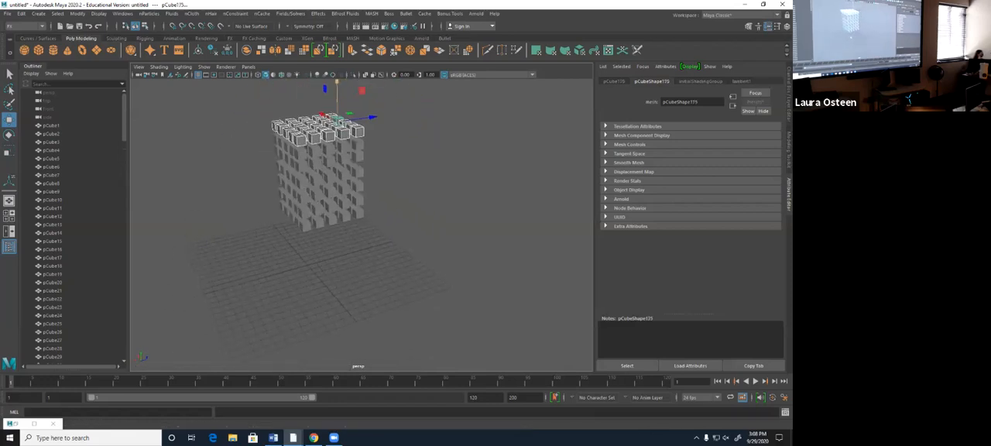
pyautogui.keyDown('alt'); pyautogui.moveTo(318, 263); pyautogui.dragTo(338, 267); pyautogui.keyUp('alt')
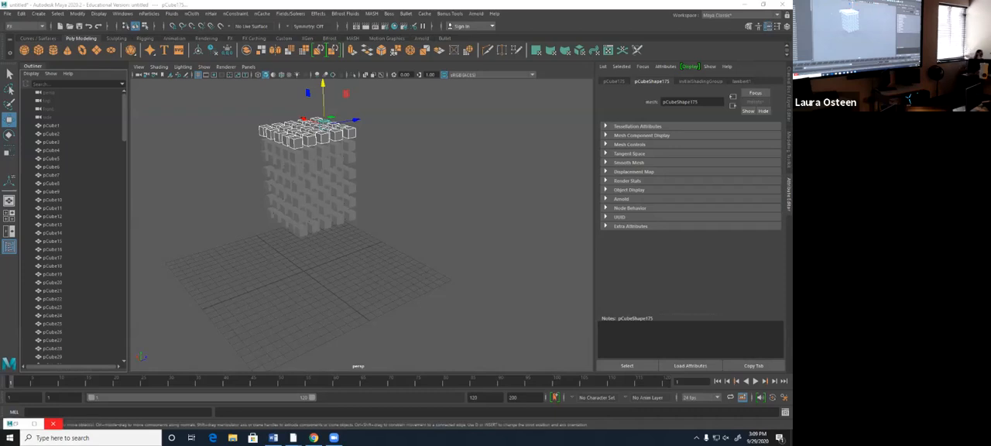
# - Select all the stacked cubes, make them Bullet active rigid bodies and clear the selection
pyautogui.moveTo(249, 94); pyautogui.dragTo(398, 260)
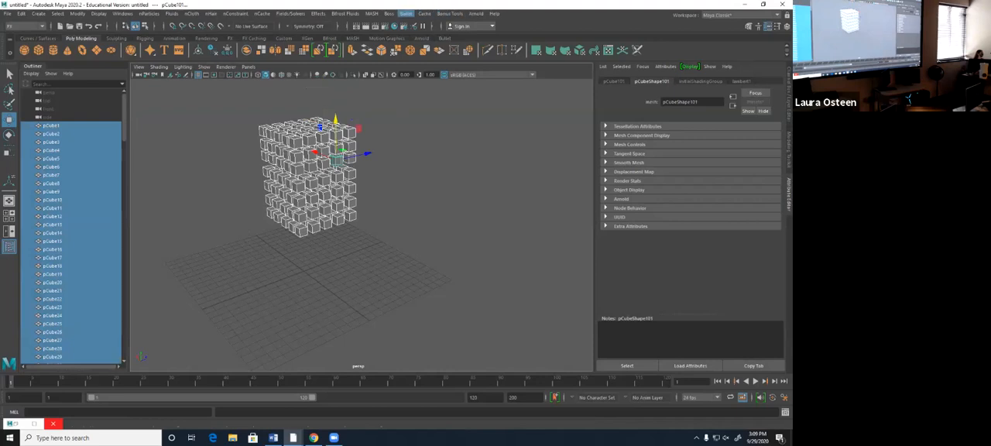
pyautogui.click(405, 13)
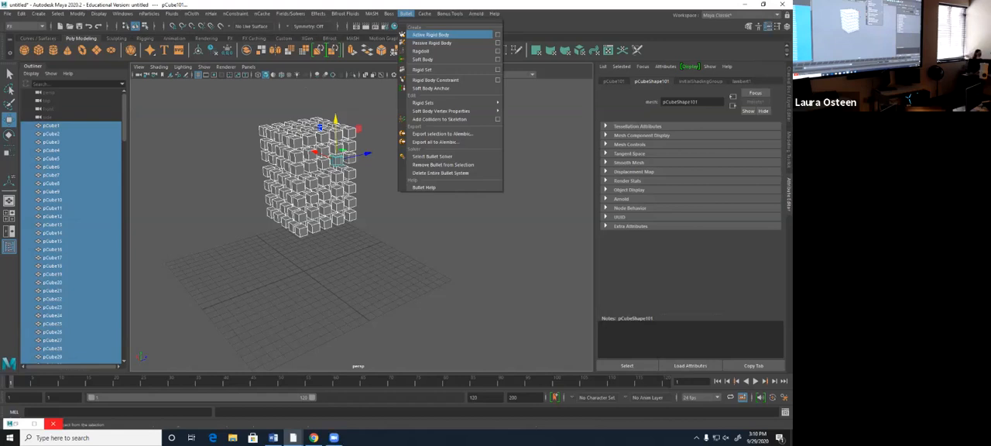
pyautogui.click(431, 35)
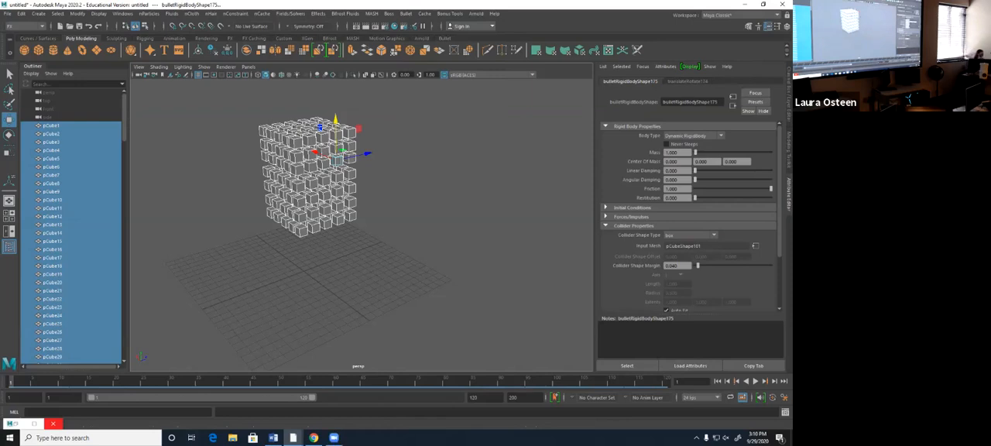
pyautogui.click(402, 305)
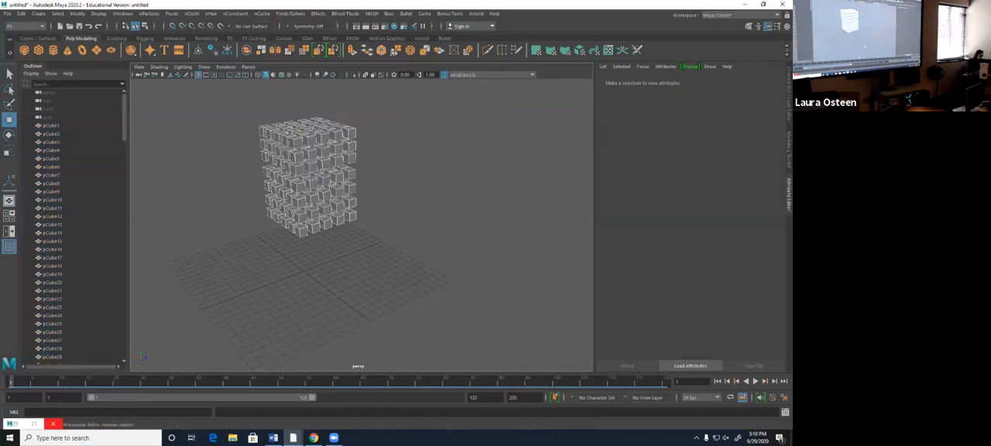
# - Play back the cube stack simulation, stop it and return to the first frame
pyautogui.keyDown('alt'); pyautogui.moveTo(402, 306); pyautogui.dragTo(389, 290); pyautogui.keyUp('alt')
pyautogui.keyDown('alt'); pyautogui.moveTo(393, 291); pyautogui.dragTo(448, 267, button='middle'); pyautogui.keyUp('alt')
pyautogui.keyDown('alt'); pyautogui.moveTo(448, 267); pyautogui.dragTo(480, 264, button='right'); pyautogui.keyUp('alt')
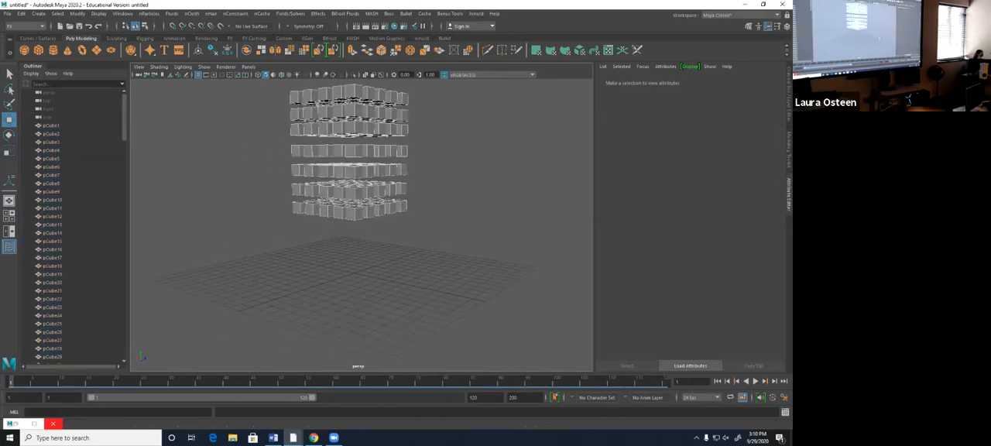
pyautogui.keyDown('alt'); pyautogui.moveTo(468, 224); pyautogui.dragTo(468, 241); pyautogui.keyUp('alt')
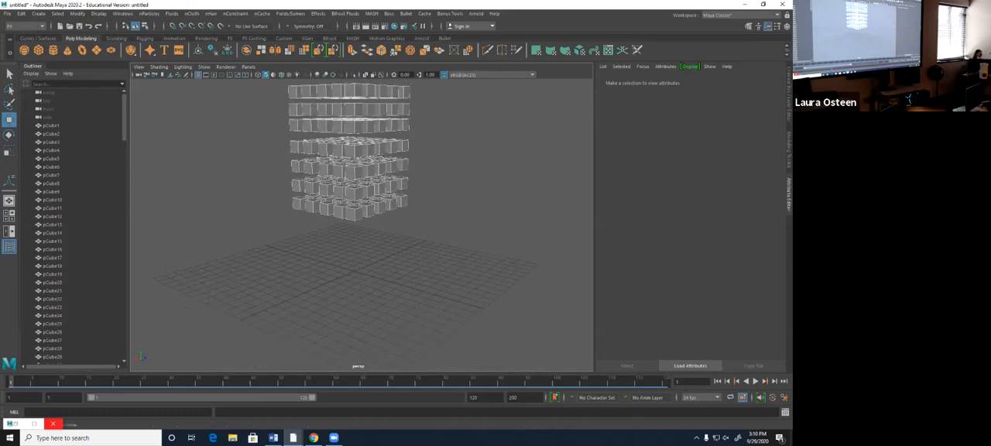
pyautogui.hotkey('alt', 'v')
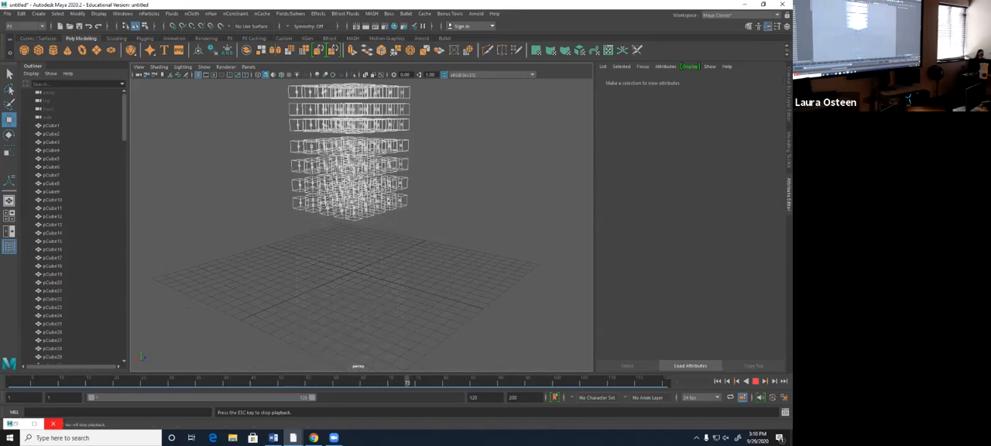
pyautogui.press('Escape')
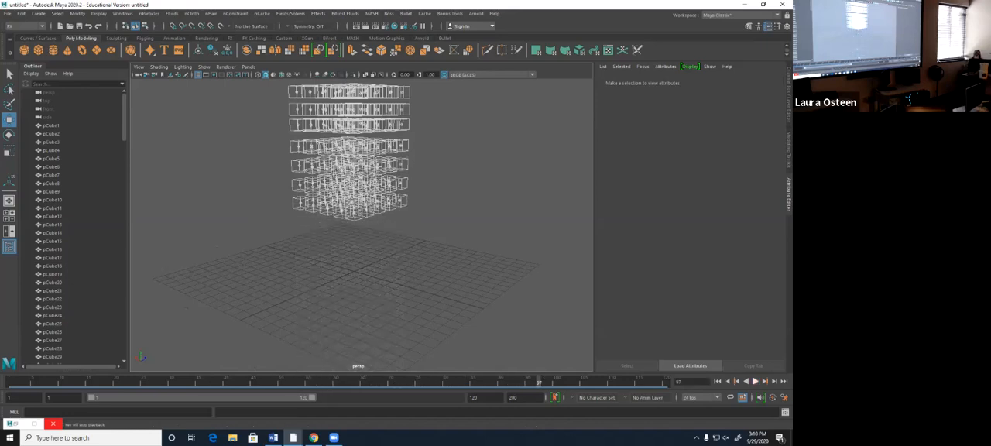
pyautogui.hotkey('alt', 'shift', 'v')
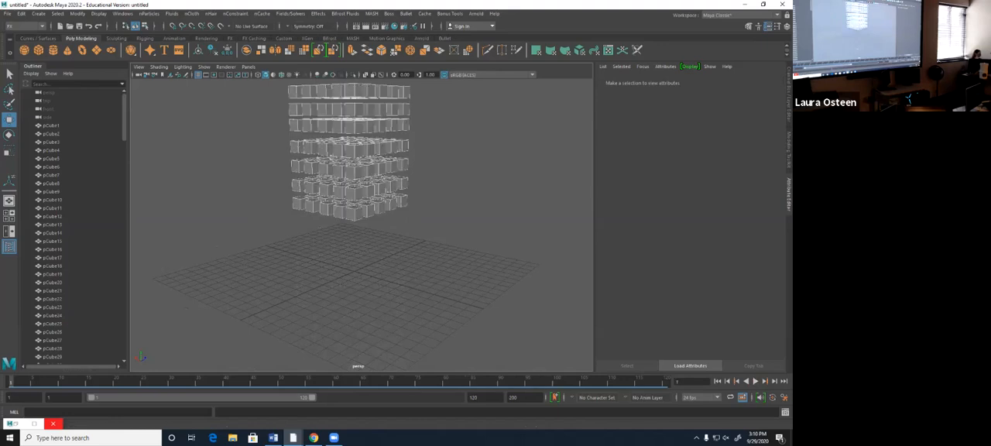
# - Check the timeline's playback speed setting
pyautogui.rightClick(373, 380)
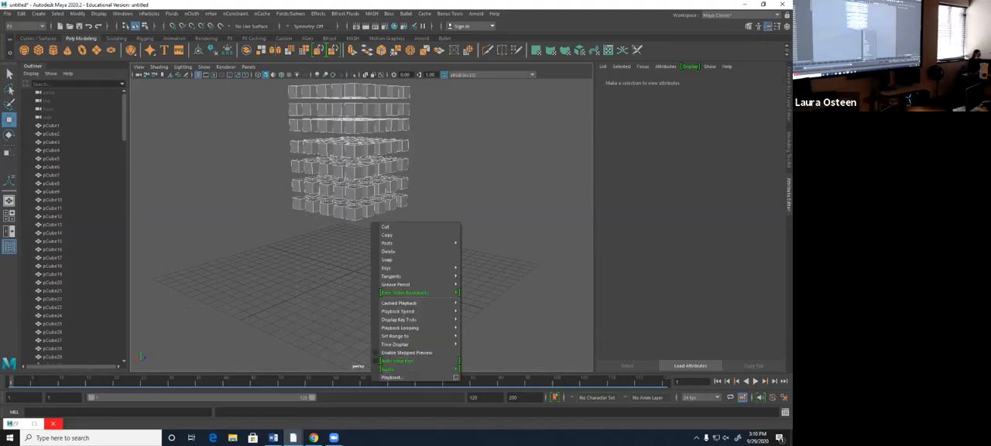
pyautogui.moveTo(417, 310)
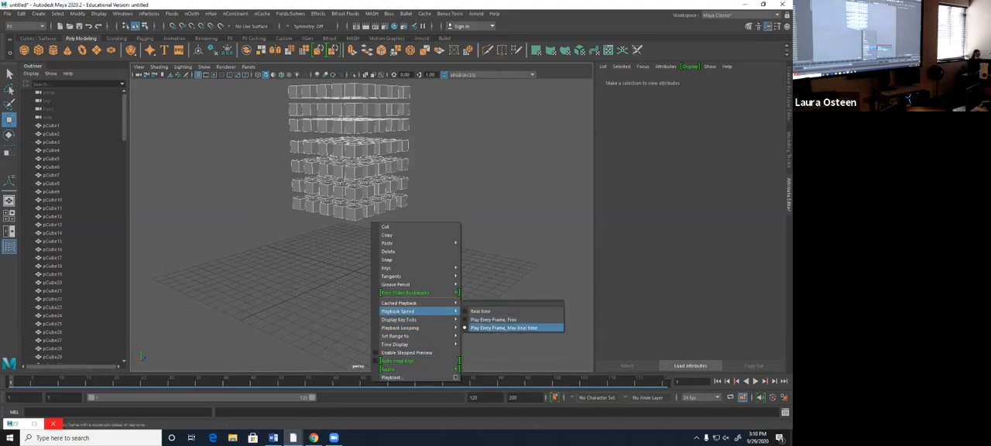
pyautogui.press('Escape')
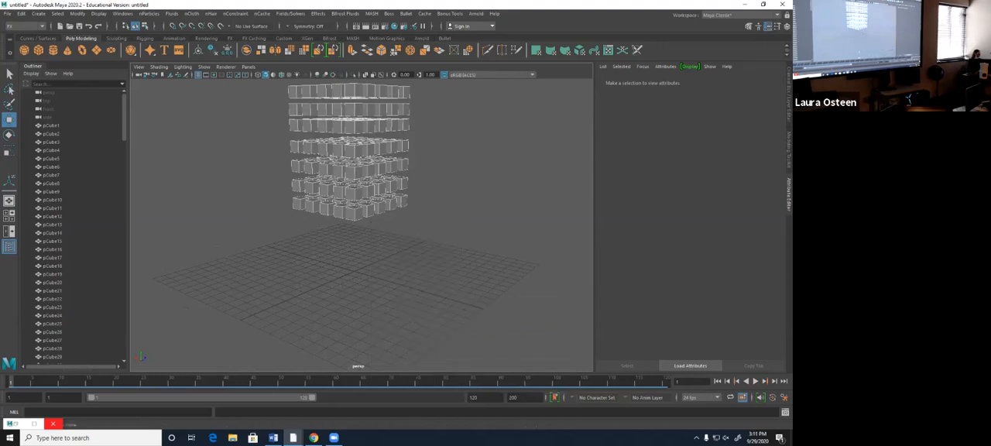
# - Select bulletSolver1 and enable its Ground Plane
pyautogui.moveTo(124, 116); pyautogui.dragTo(124, 337)
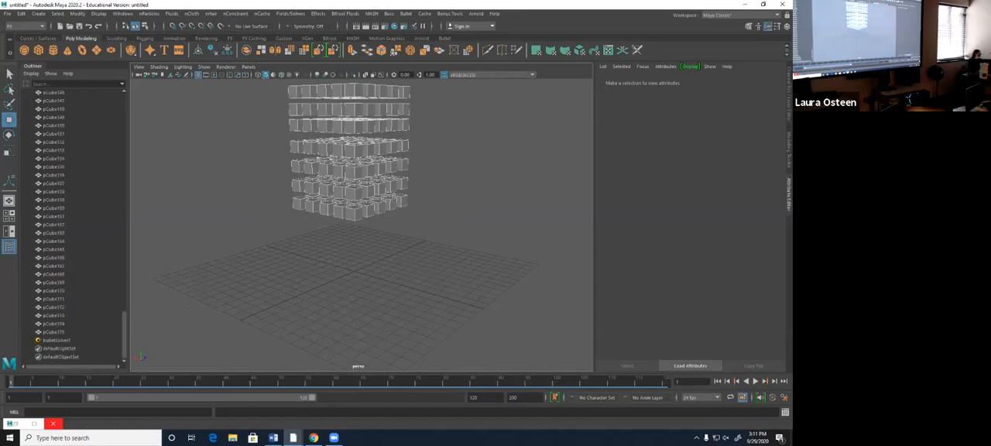
pyautogui.click(56, 340)
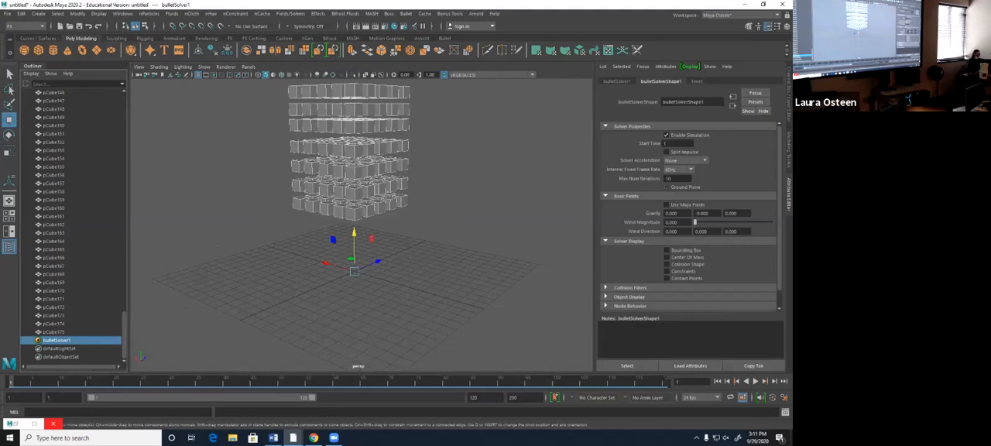
pyautogui.click(665, 187)
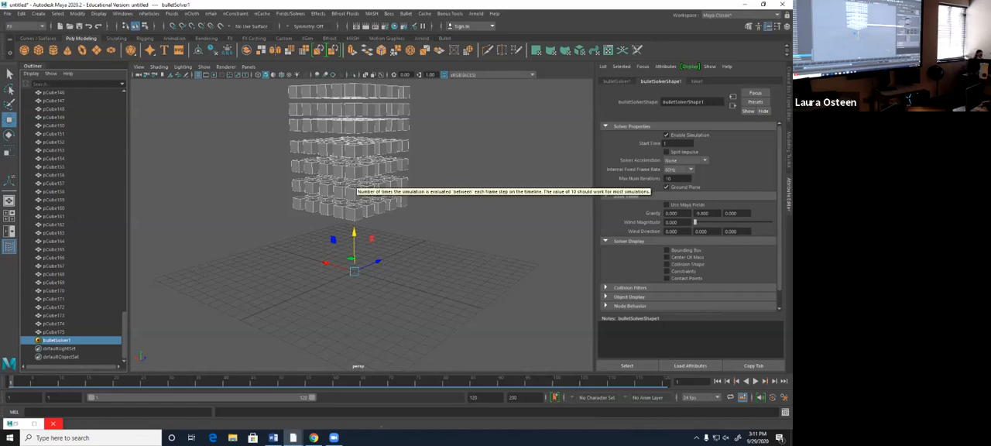
# - Play the simulation with the ground plane enabled, stop it partway and return to the first frame
pyautogui.click(755, 381)
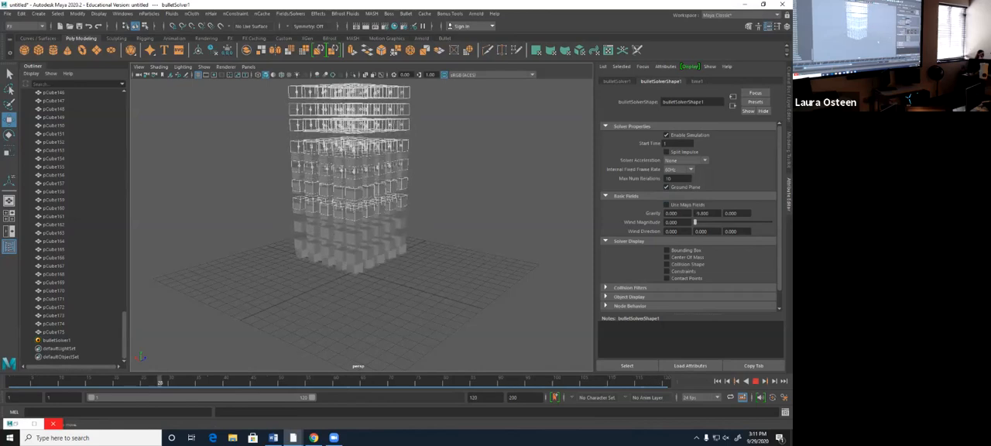
pyautogui.click(755, 380)
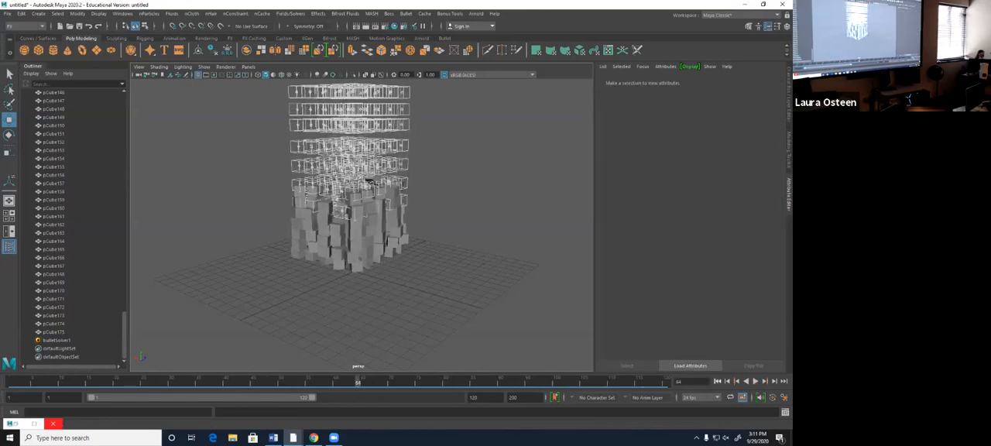
pyautogui.click(718, 381)
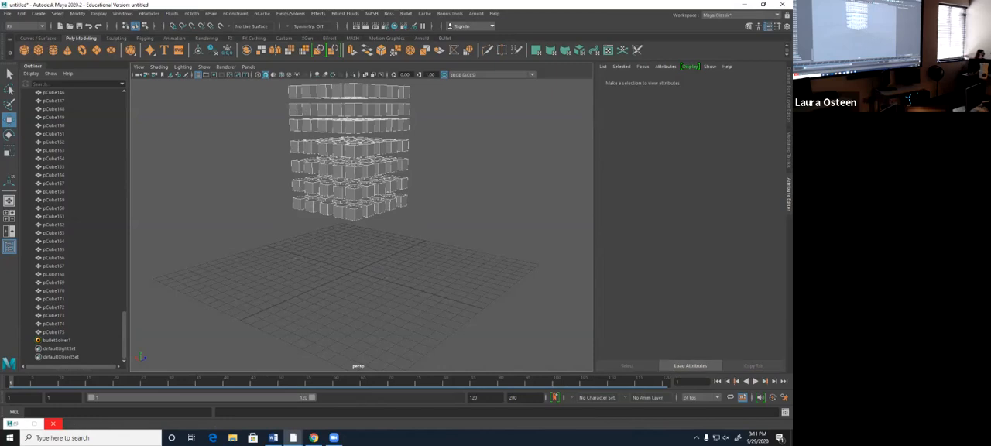
pyautogui.click(38, 49)
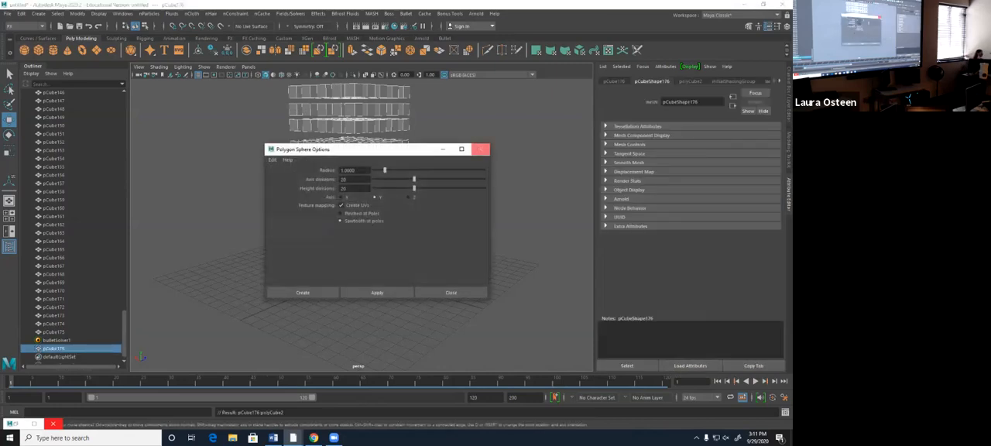
pyautogui.click(482, 145)
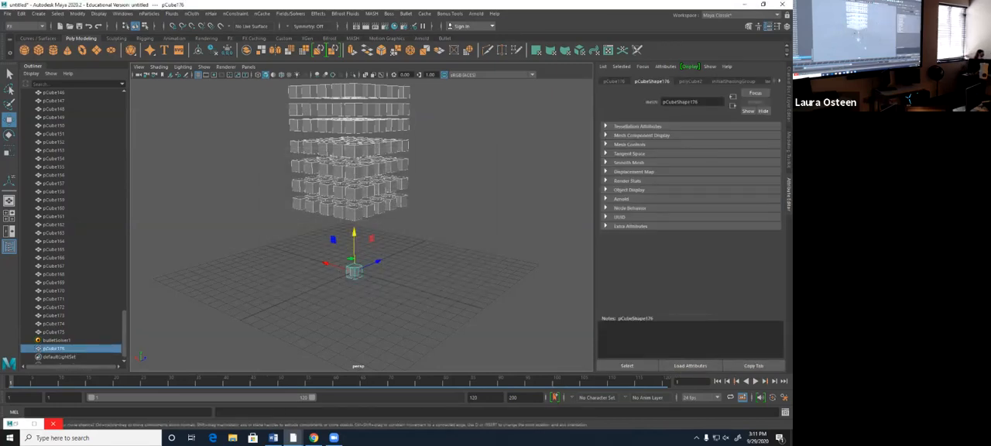
pyautogui.press('Delete')
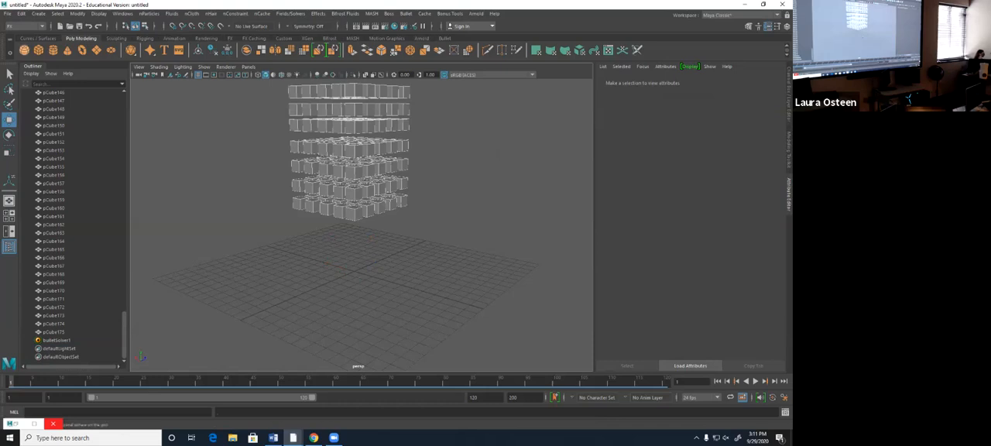
# - Create a polygon sphere at the center of the grid and start scaling it
pyautogui.click(24, 51)
pyautogui.press('r')
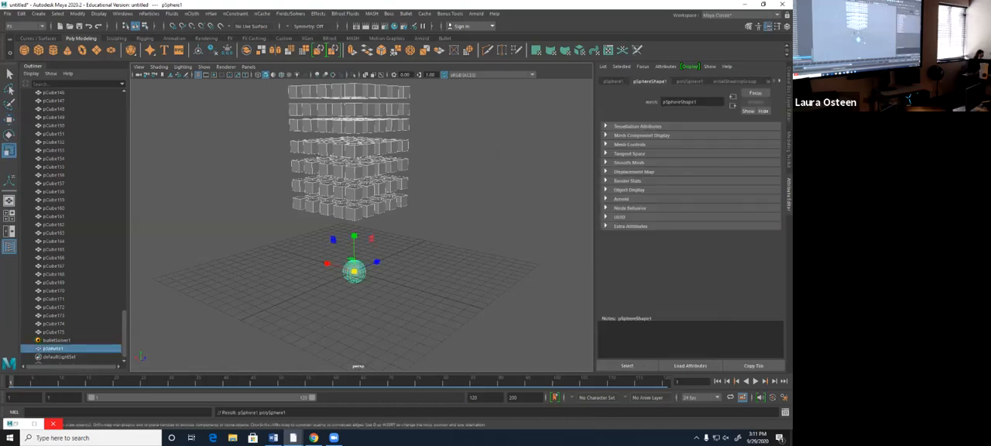
pyautogui.moveTo(376, 262); pyautogui.dragTo(416, 244)
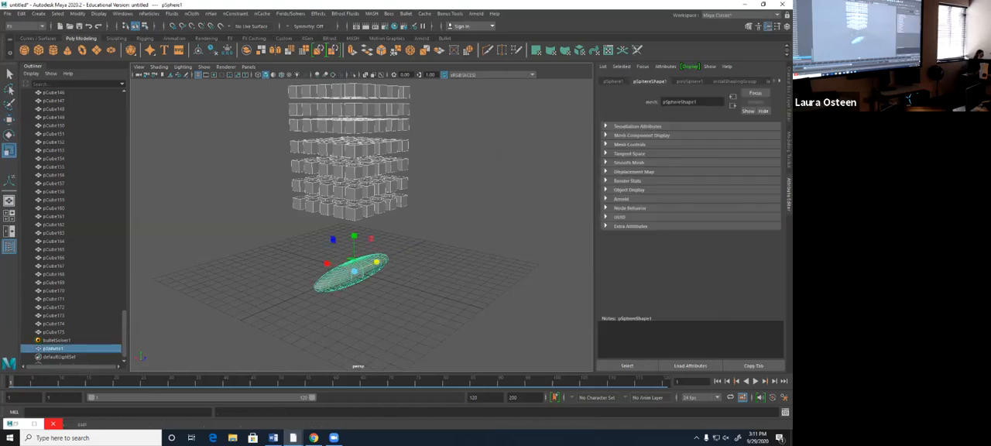
pyautogui.moveTo(324, 262); pyautogui.dragTo(269, 242)
pyautogui.hotkey('ctrl', 'z')
pyautogui.hotkey('ctrl', 'z')
# - Scale the sphere up uniformly until it nearly reaches the lowest cubes and move it centrally beneath the stack
pyautogui.moveTo(355, 270); pyautogui.dragTo(505, 243)
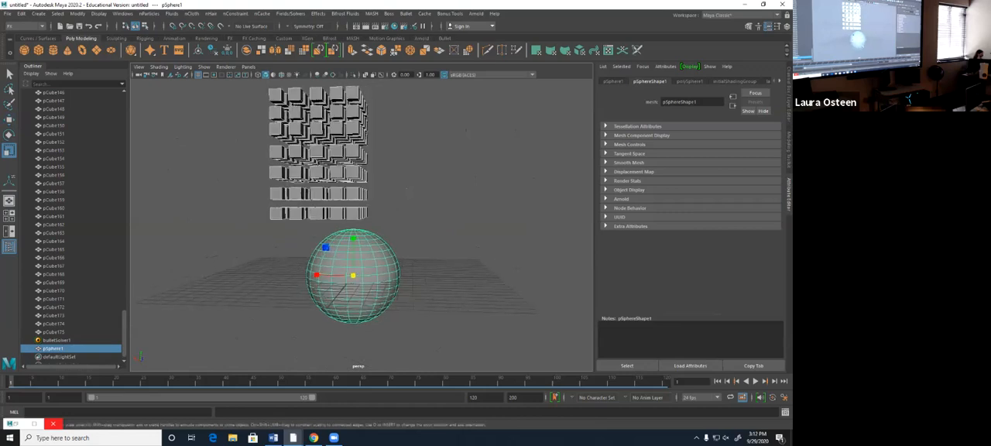
pyautogui.press('w')
pyautogui.moveTo(313, 274); pyautogui.dragTo(186, 298)
pyautogui.moveTo(414, 263); pyautogui.dragTo(503, 246)
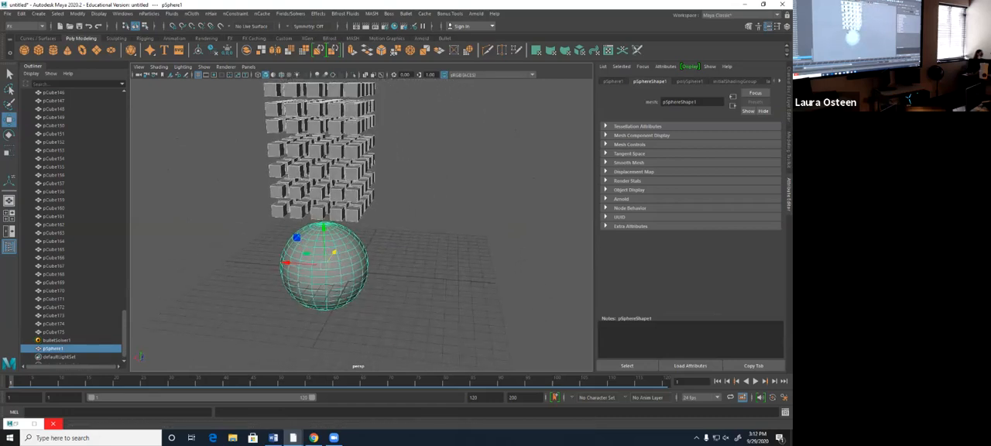
# - Make the sphere a Bullet passive rigid body and set its Collider Shape Type to sphere
pyautogui.click(405, 13)
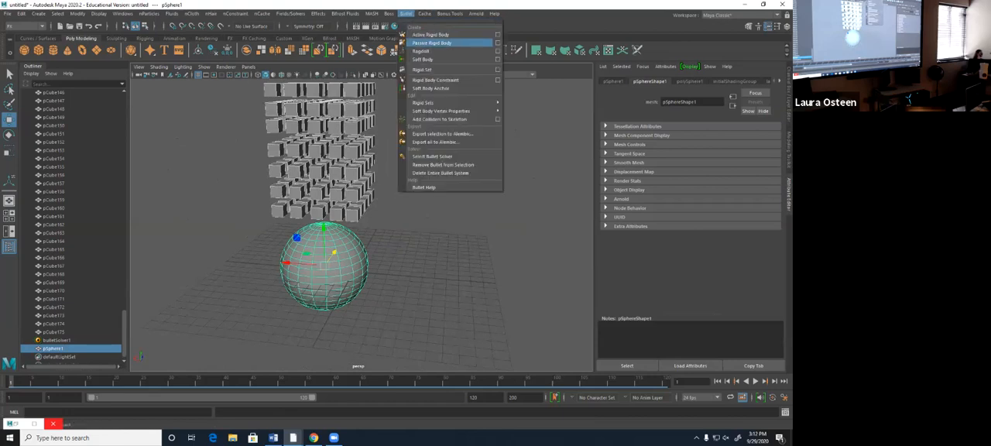
pyautogui.click(431, 43)
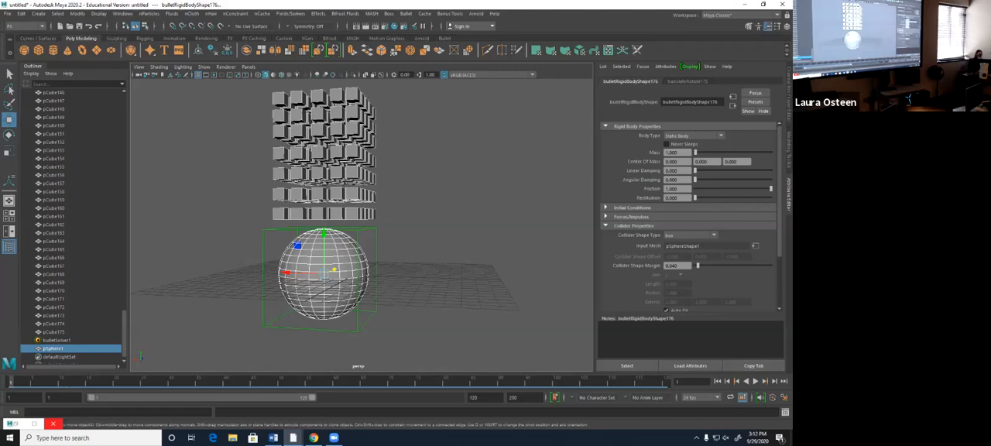
pyautogui.click(691, 235)
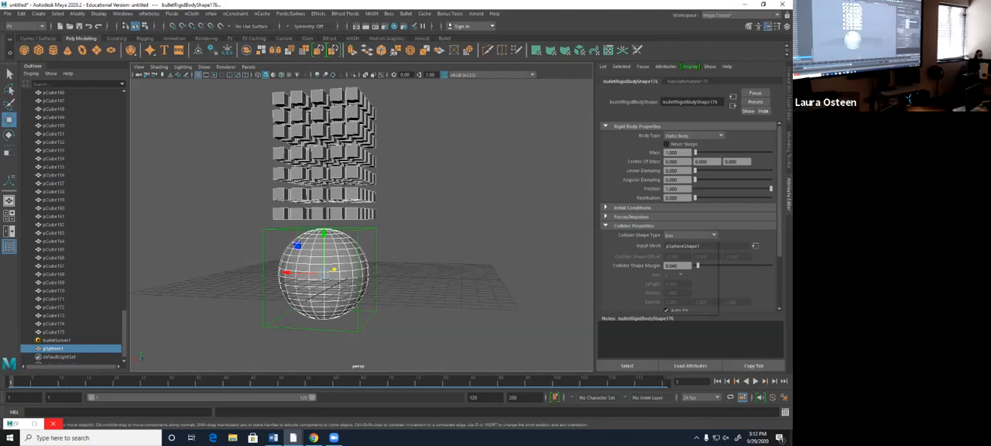
pyautogui.click(672, 252)
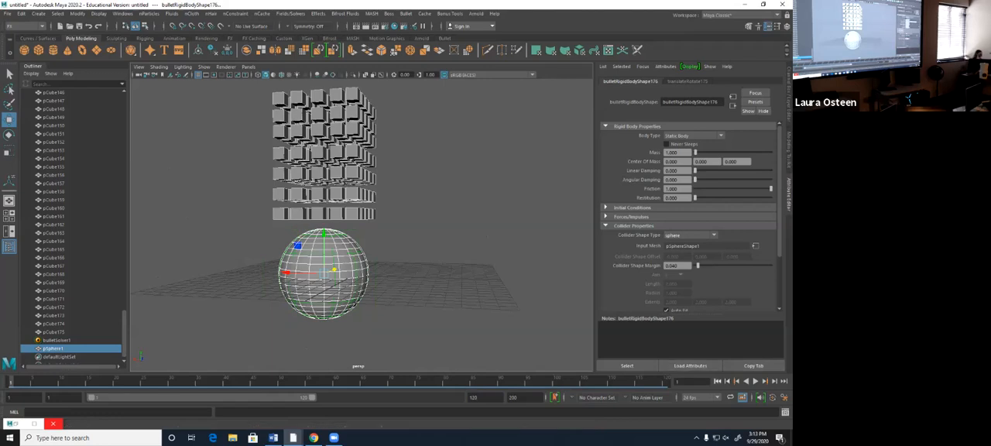
# - Deselect the sphere, play the simulation of the cubes falling onto it, and stop the playback
pyautogui.click(480, 224)
pyautogui.hotkey('alt', 'v')
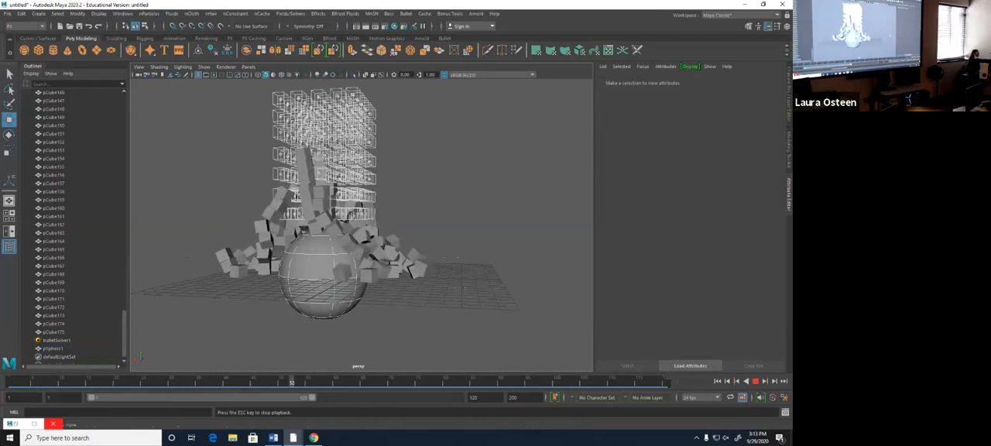
pyautogui.press('Escape')
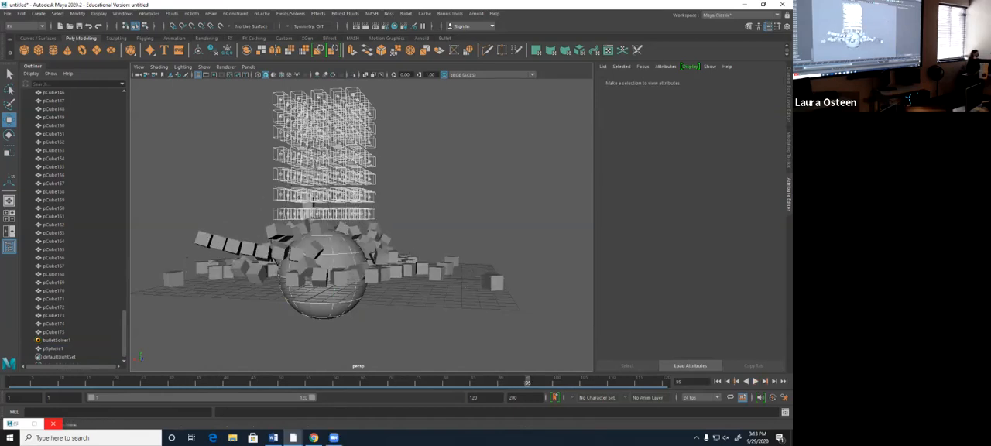
# - Delete the sphere, the Bullet solver and all cubes from the scene
pyautogui.click(405, 14)
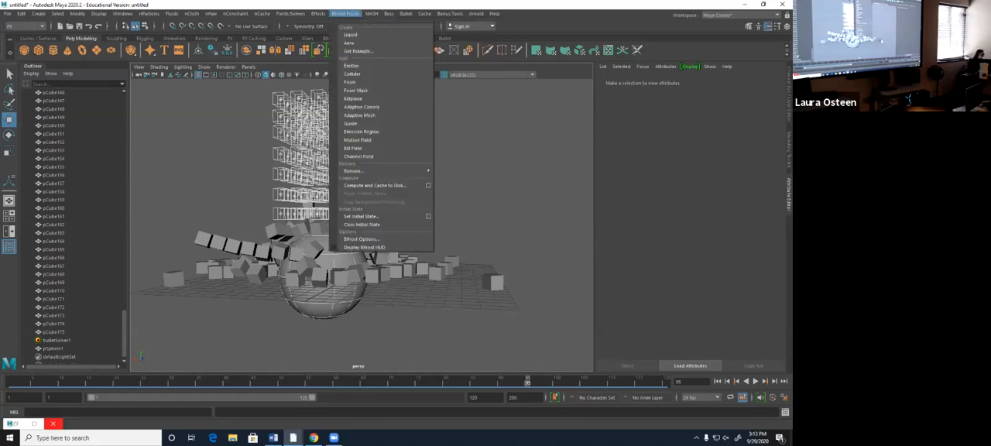
pyautogui.click(53, 349)
pyautogui.moveTo(124, 335); pyautogui.dragTo(123, 116)
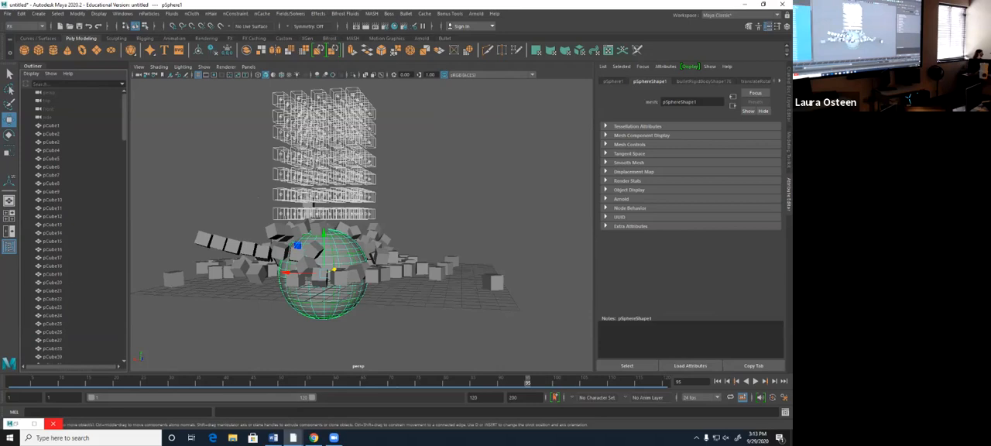
pyautogui.keyDown('shift'); pyautogui.click(52, 125); pyautogui.keyUp('shift')
pyautogui.press('Delete')
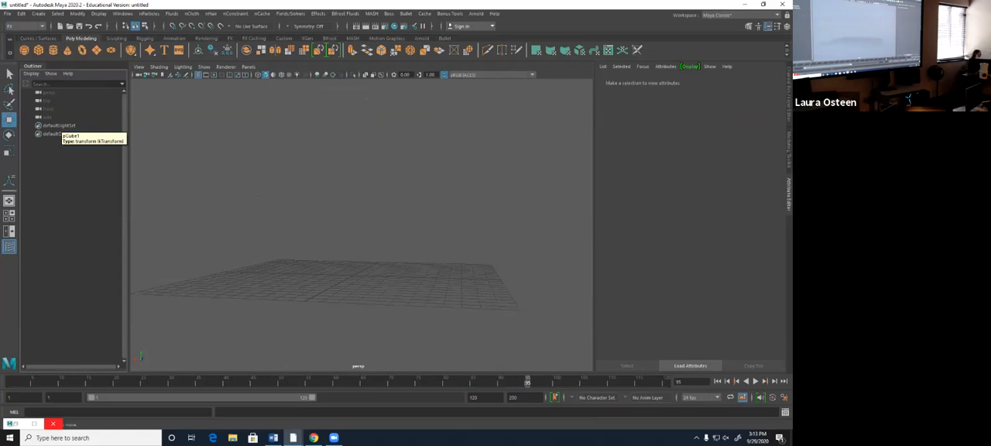
# - Create a polygon cylinder on the grid, stretch it into a tall pin and raise it onto the grid surface
pyautogui.keyDown('alt'); pyautogui.moveTo(332, 224); pyautogui.dragTo(433, 241); pyautogui.keyUp('alt')
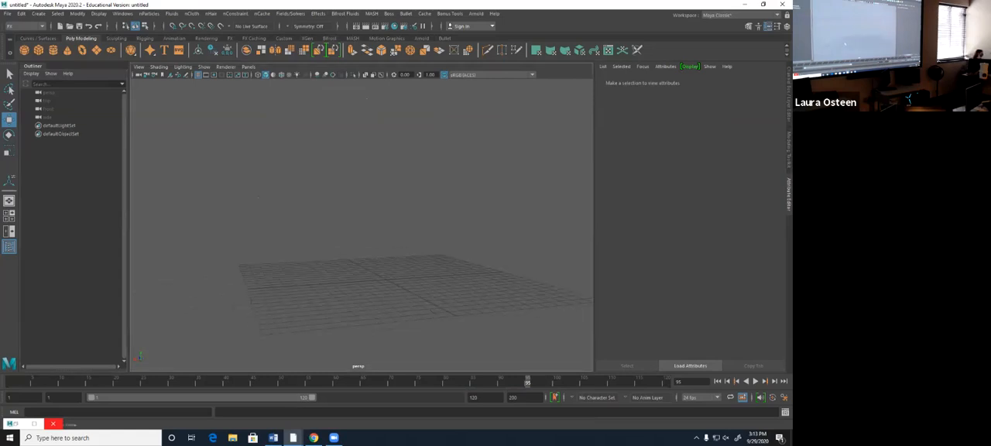
pyautogui.keyDown('alt'); pyautogui.moveTo(356, 225); pyautogui.dragTo(360, 275); pyautogui.keyUp('alt')
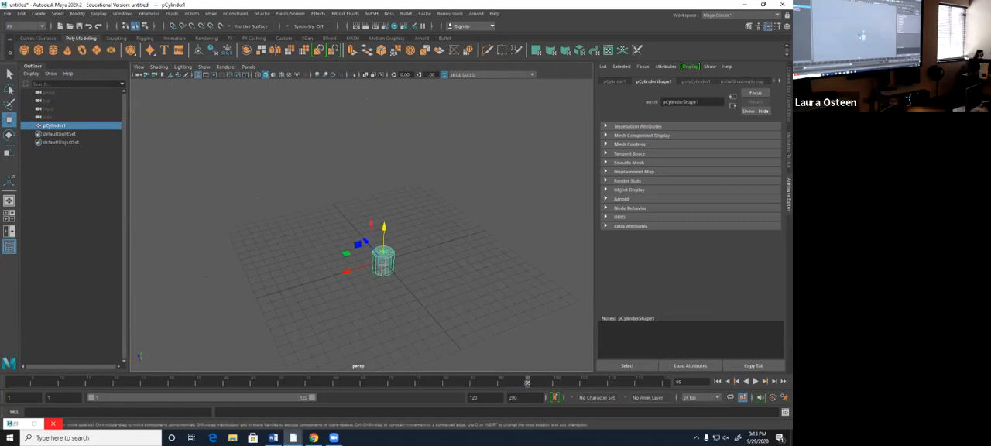
pyautogui.press('r')
pyautogui.moveTo(384, 227); pyautogui.dragTo(445, 230)
pyautogui.press('w')
pyautogui.moveTo(355, 235); pyautogui.dragTo(354, 201)
pyautogui.keyDown('alt'); pyautogui.moveTo(355, 201); pyautogui.dragTo(354, 219); pyautogui.keyUp('alt')
pyautogui.keyDown('alt'); pyautogui.moveTo(354, 219); pyautogui.dragTo(365, 257, button='middle'); pyautogui.keyUp('alt')
# - Duplicate the tall cylinder five times and arrange the six pins in a closely spaced triangular bowling formation
pyautogui.hotkey('ctrl', 'd')
pyautogui.moveTo(341, 250); pyautogui.dragTo(398, 178)
pyautogui.hotkey('ctrl', 'd')
pyautogui.hotkey('ctrl', 'd')
pyautogui.hotkey('ctrl', 'd')
pyautogui.hotkey('ctrl', 'd')
pyautogui.scroll(-4, 391, 155)
pyautogui.click(397, 178)
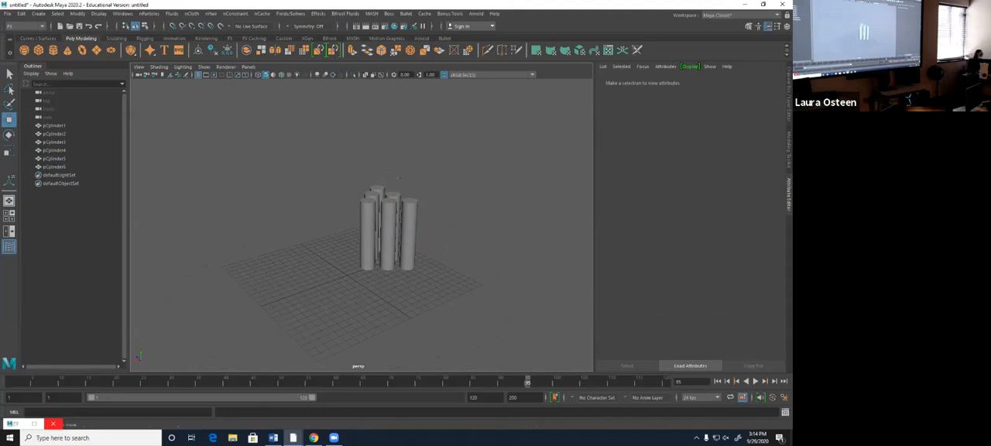
# - Select all six cylinders, return to frame 1 and make them Bullet active rigid bodies
pyautogui.moveTo(339, 177); pyautogui.dragTo(478, 266)
pyautogui.click(475, 265)
pyautogui.moveTo(356, 154); pyautogui.dragTo(468, 277)
pyautogui.click(10, 382)
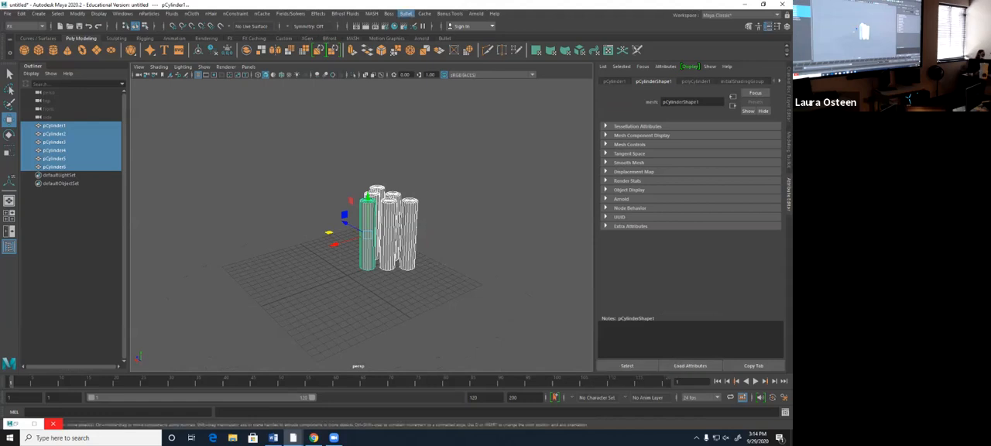
pyautogui.click(406, 13)
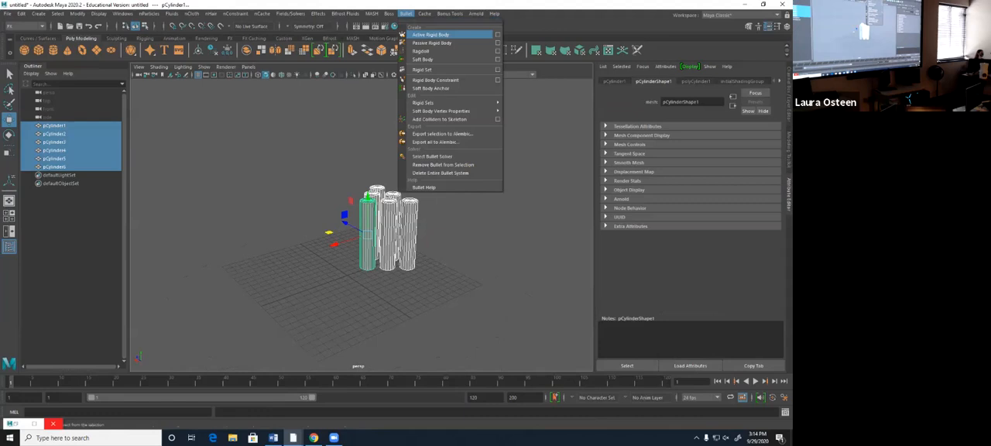
pyautogui.click(430, 35)
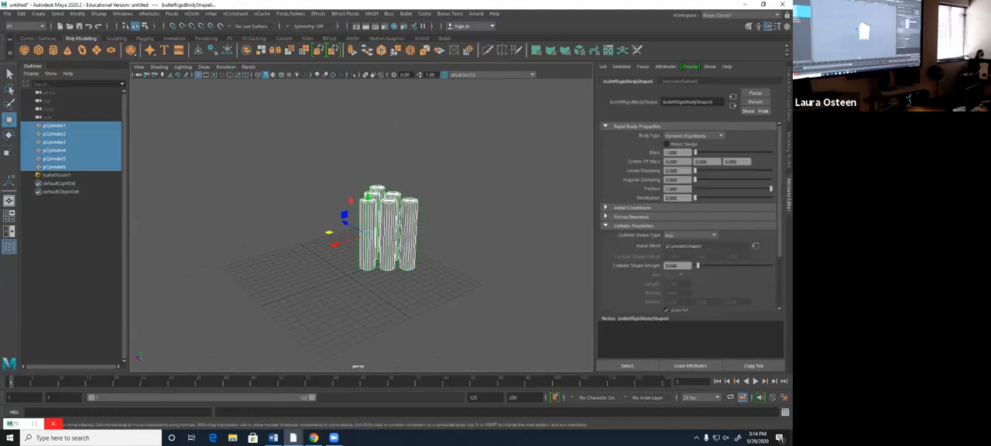
# - Play the simulation of the six active cylinders, stop it and return to frame 1
pyautogui.hotkey('alt', 'v')
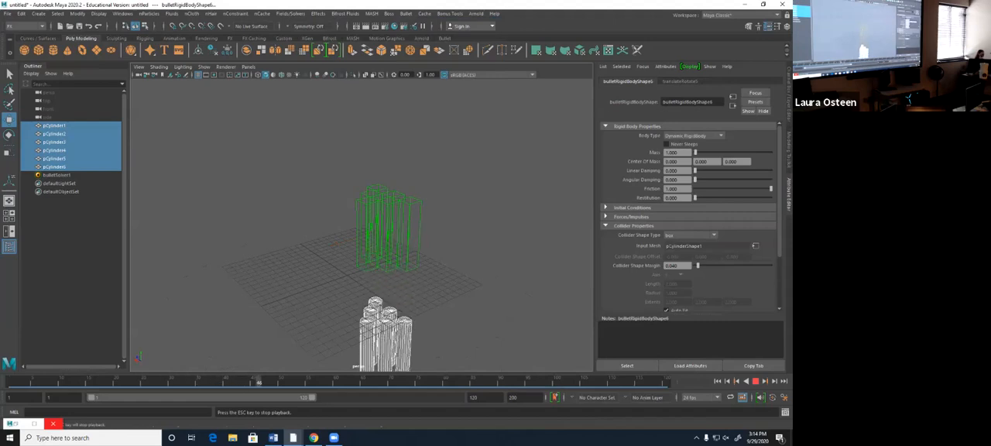
pyautogui.click(756, 381)
pyautogui.click(717, 381)
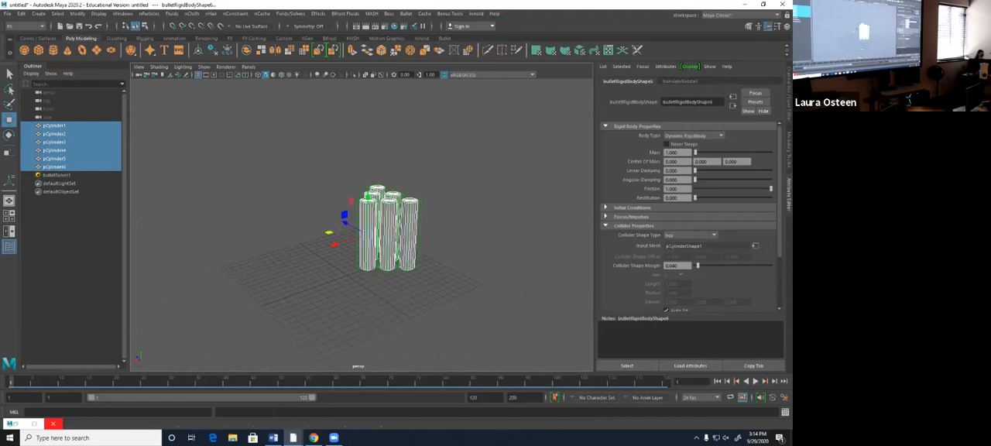
# - Enable Ground Plane on the Bullet solver, then test the simulation and return to frame 1
pyautogui.click(57, 175)
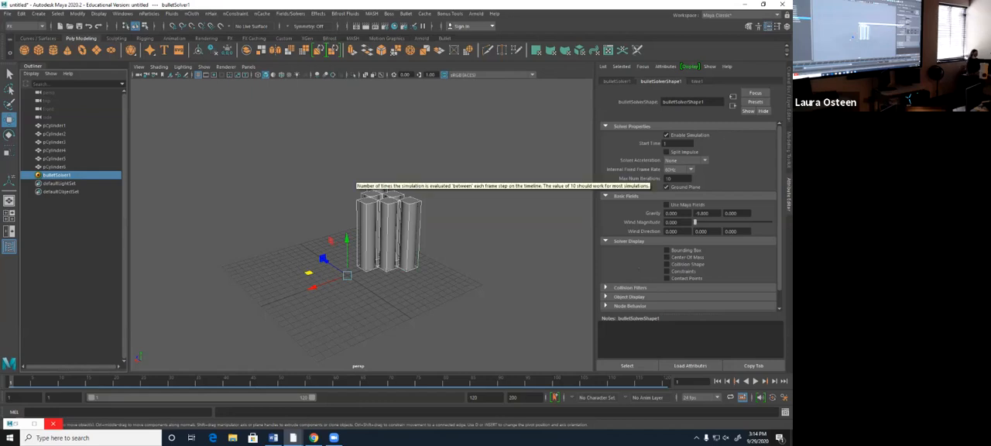
pyautogui.click(756, 381)
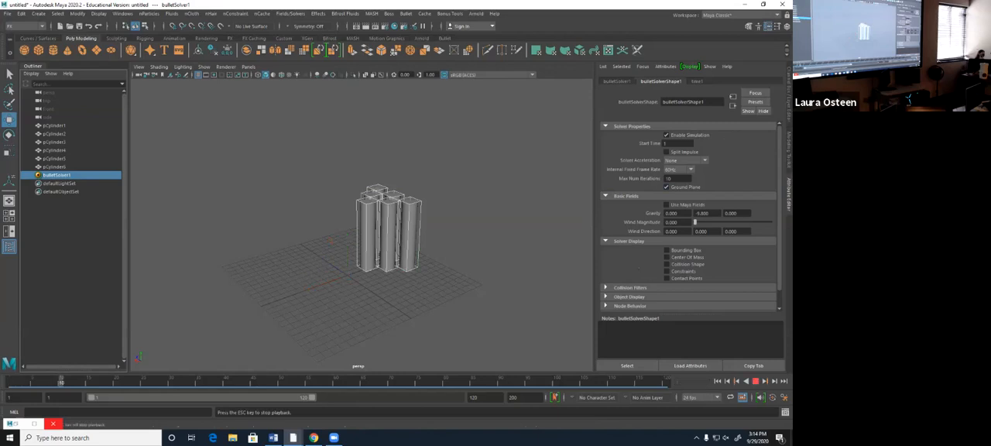
pyautogui.click(756, 380)
pyautogui.click(718, 381)
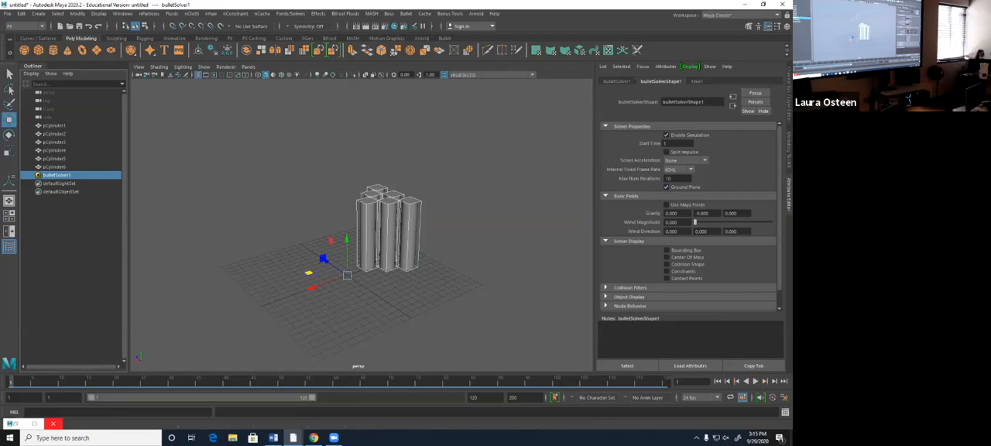
# - Set the Collider Shape Type of pCylinder1's rigid body to cylinder
pyautogui.click(54, 125)
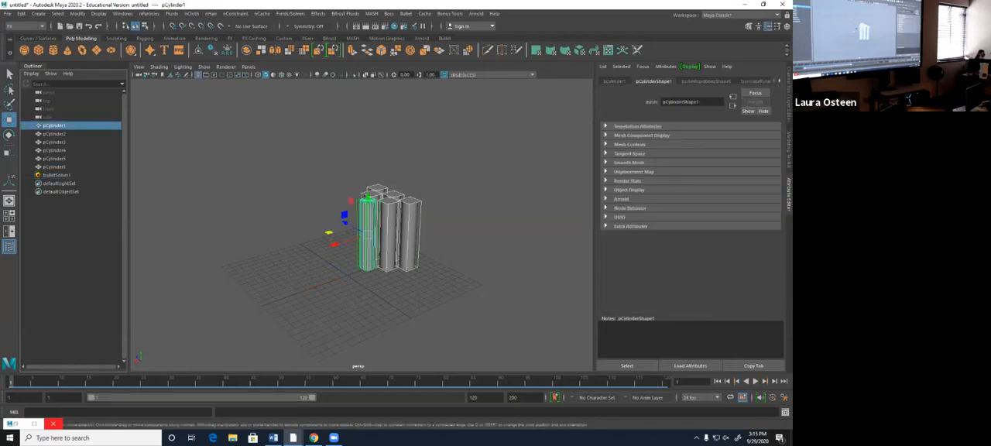
pyautogui.click(705, 81)
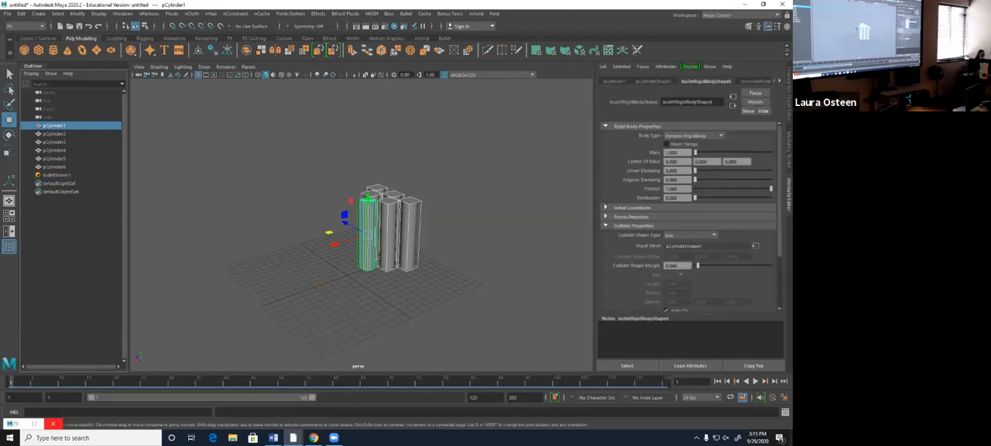
pyautogui.click(690, 236)
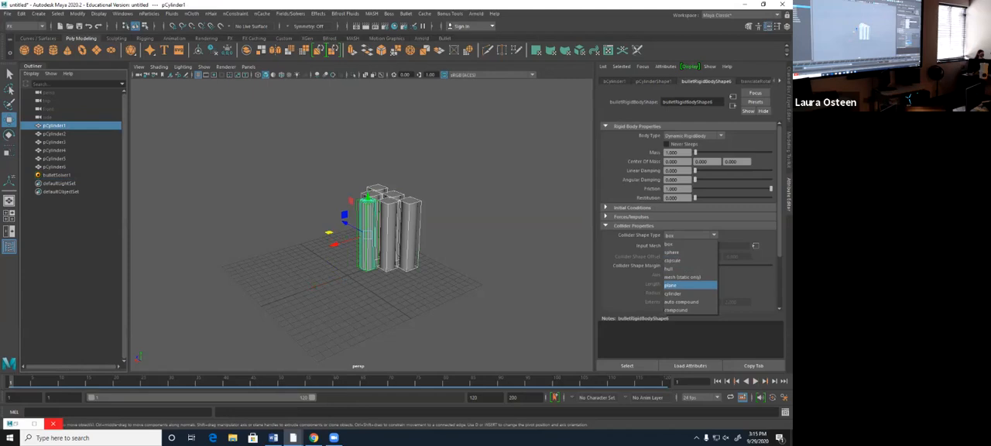
pyautogui.click(674, 294)
# - Try the hull and auto compound Collider Shape Types on pCylinder5 and inspect its collider up close
pyautogui.click(377, 189)
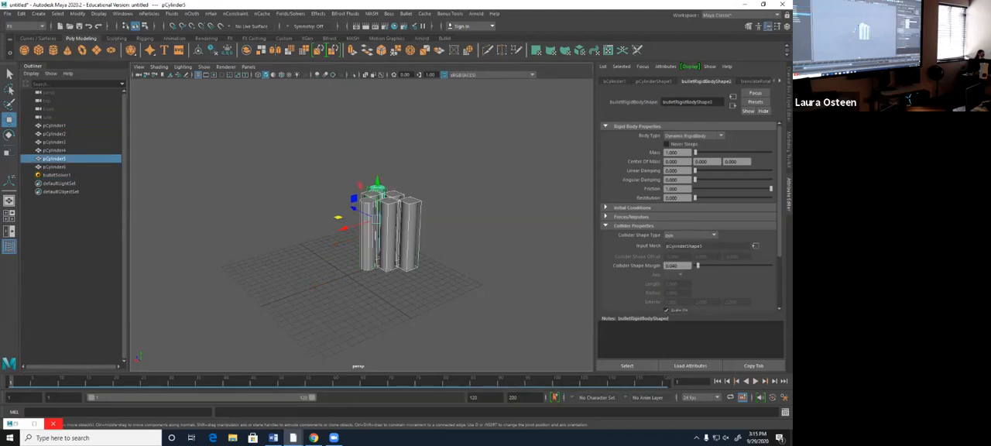
pyautogui.click(689, 234)
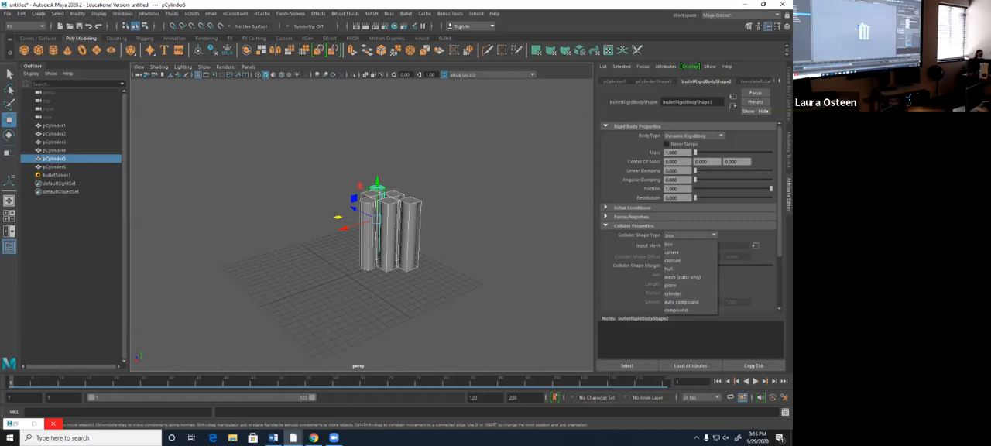
pyautogui.click(671, 268)
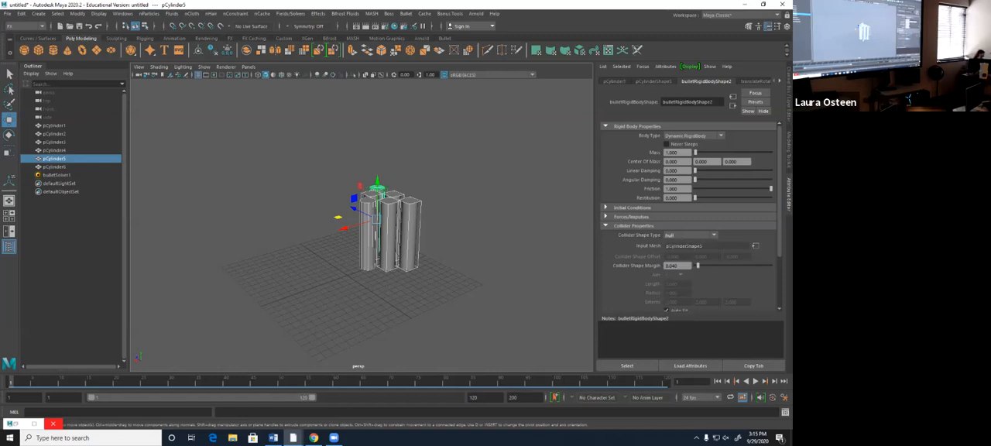
pyautogui.keyDown('alt'); pyautogui.moveTo(326, 240); pyautogui.dragTo(457, 225); pyautogui.keyUp('alt')
pyautogui.scroll(5, 361, 225)
pyautogui.keyDown('alt'); pyautogui.moveTo(362, 225); pyautogui.dragTo(382, 267); pyautogui.keyUp('alt')
pyautogui.click(690, 234)
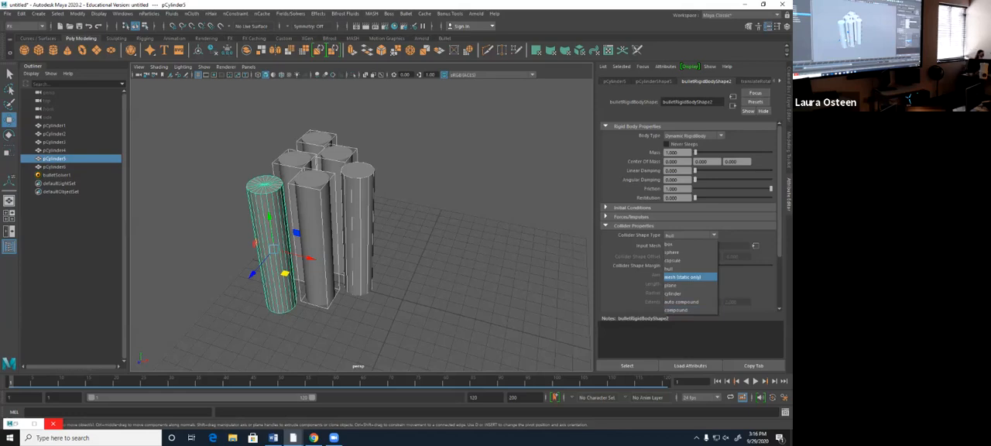
pyautogui.click(682, 302)
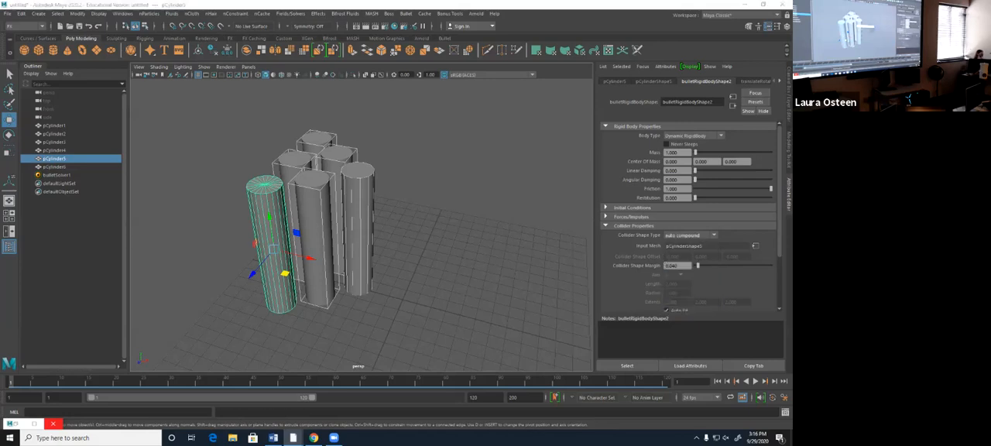
# - Set the Collider Shape Type of pCylinder5, pCylinder4 and pCylinder6 to cylinder
pyautogui.click(691, 235)
pyautogui.click(673, 294)
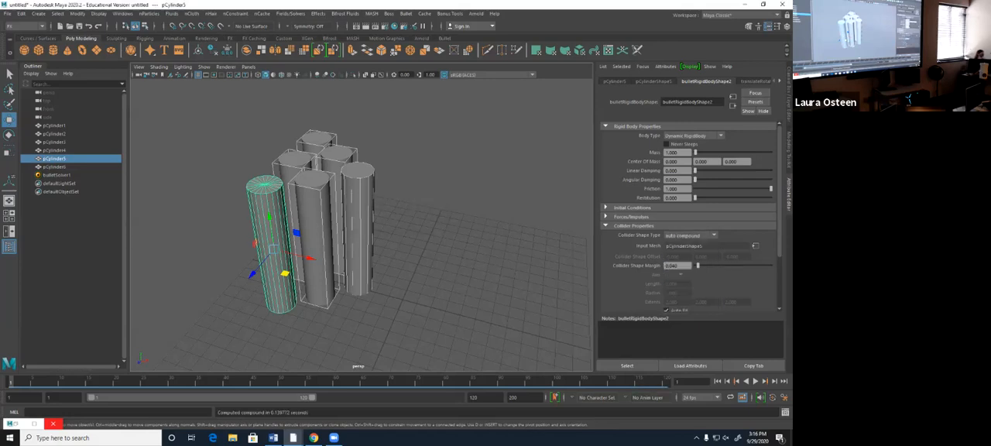
pyautogui.click(294, 160)
pyautogui.click(690, 235)
pyautogui.click(674, 288)
pyautogui.click(317, 138)
pyautogui.click(690, 236)
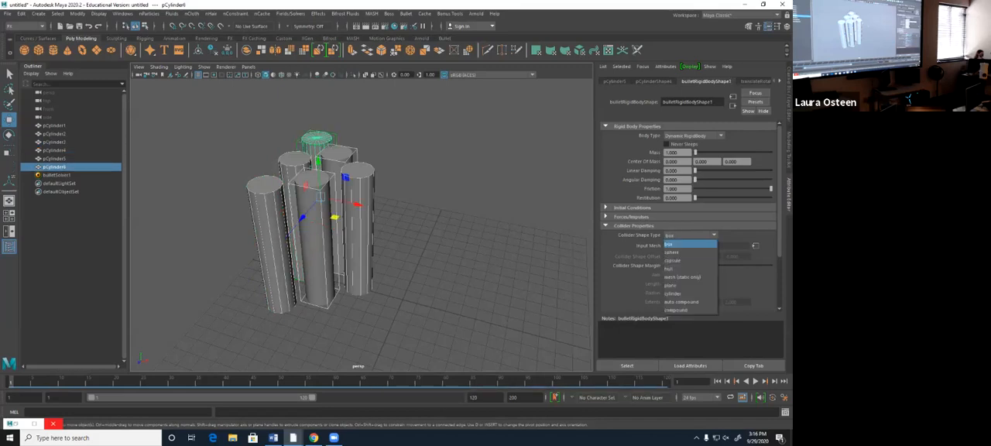
pyautogui.click(675, 295)
# - Set the Collider Shape Type of pCylinder3 and pCylinder2 to cylinder
pyautogui.click(337, 154)
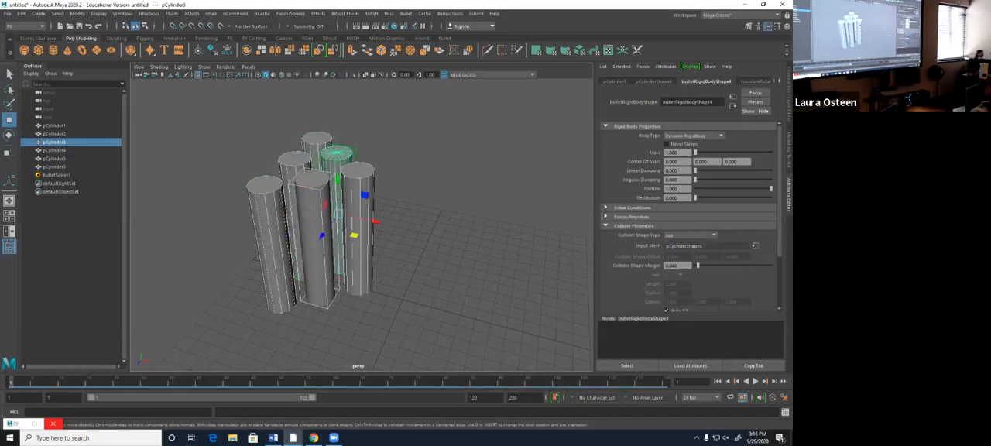
pyautogui.click(691, 235)
pyautogui.click(676, 285)
pyautogui.moveTo(330, 184); pyautogui.dragTo(309, 172)
pyautogui.click(313, 202)
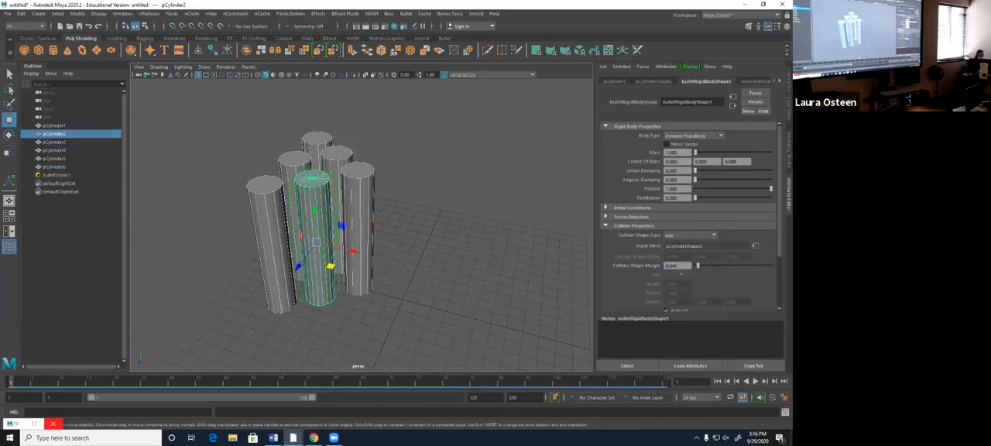
pyautogui.click(690, 235)
pyautogui.click(673, 294)
# - Deselect everything, play the simulation with the cylinder-shaped colliders, stop it and return to frame 1
pyautogui.click(457, 232)
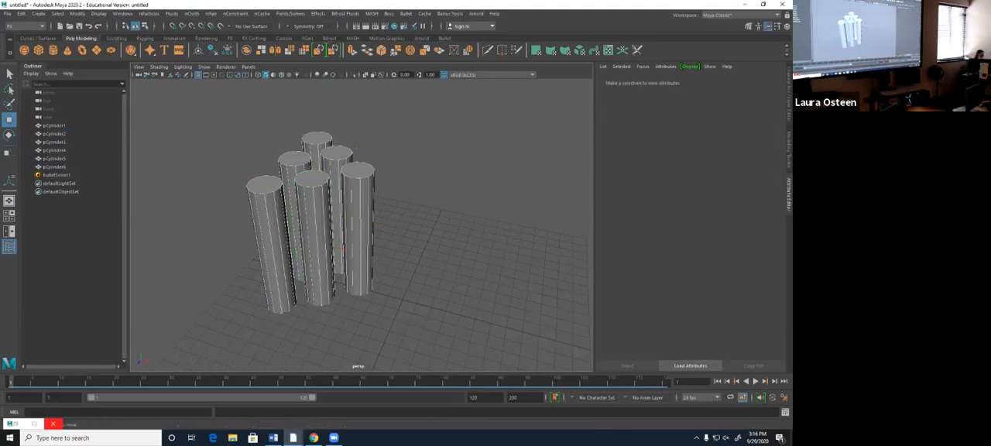
pyautogui.keyDown('alt'); pyautogui.moveTo(418, 240); pyautogui.dragTo(449, 208); pyautogui.keyUp('alt')
pyautogui.scroll(-3, 437, 205)
pyautogui.click(755, 381)
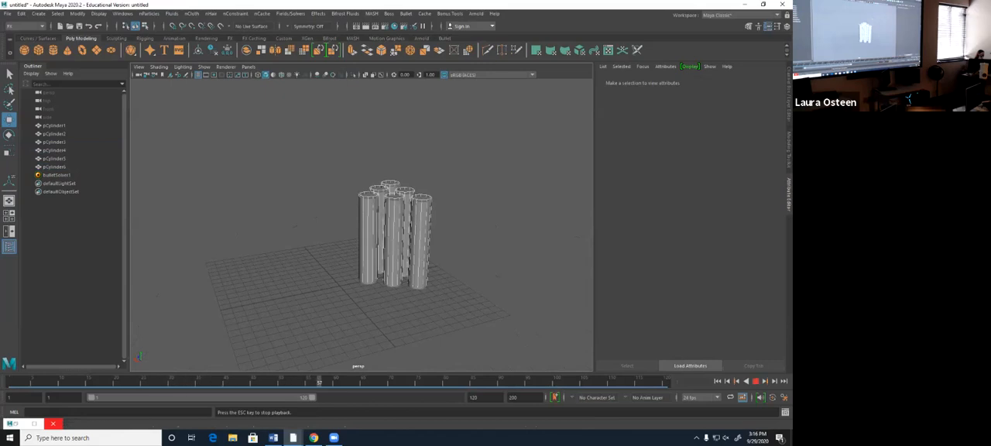
pyautogui.click(755, 381)
pyautogui.click(717, 380)
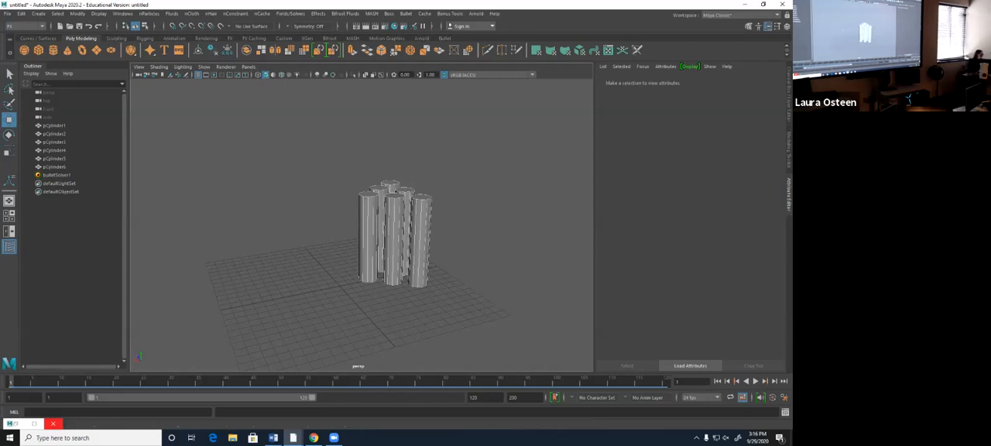
# - Create a polygon sphere, move it along X to the grid edge away from the pins and raise it onto the ground
pyautogui.click(24, 50)
pyautogui.moveTo(301, 294); pyautogui.dragTo(164, 292)
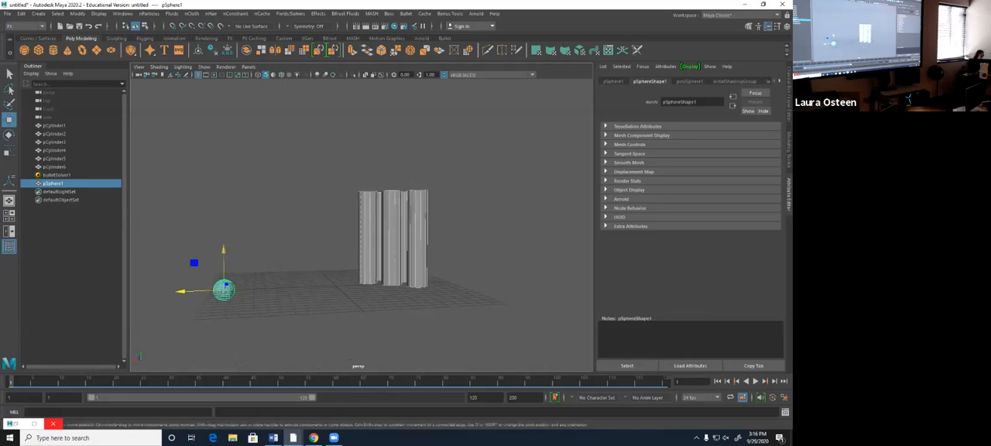
pyautogui.moveTo(224, 249); pyautogui.dragTo(223, 233)
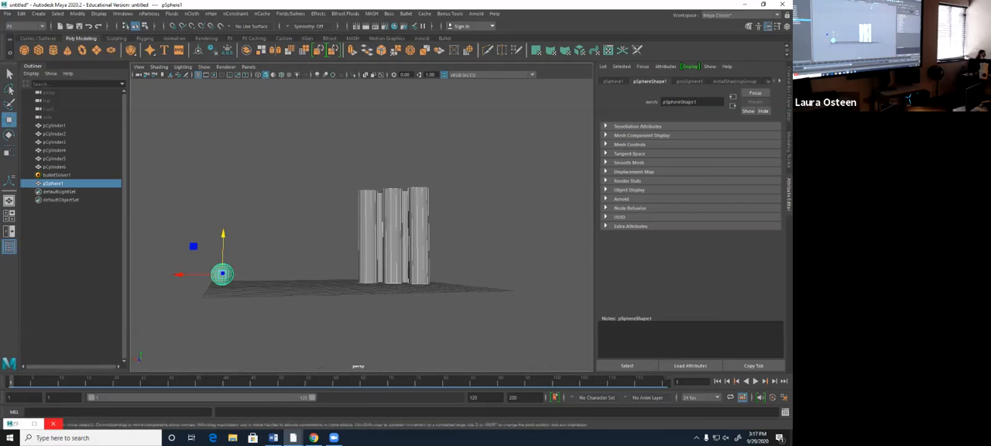
# - Make the sphere a Bullet passive rigid body and change its Body Type to Dynamic RigidBody
pyautogui.click(406, 13)
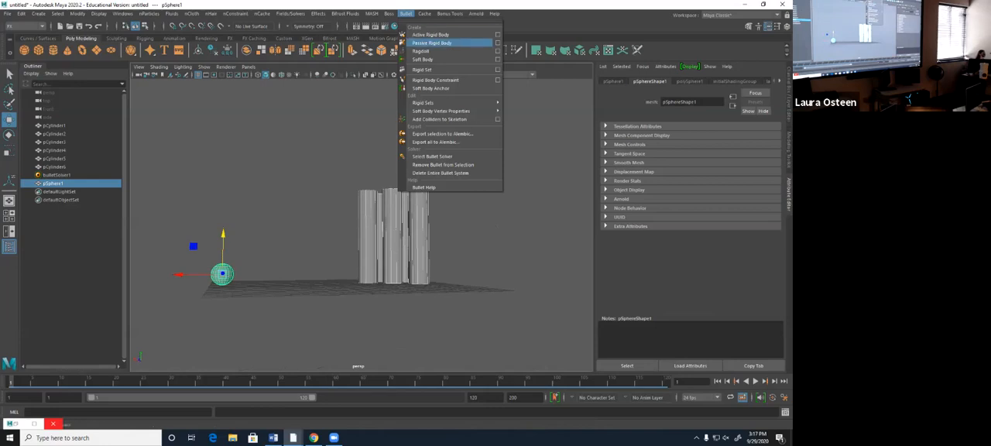
pyautogui.click(431, 43)
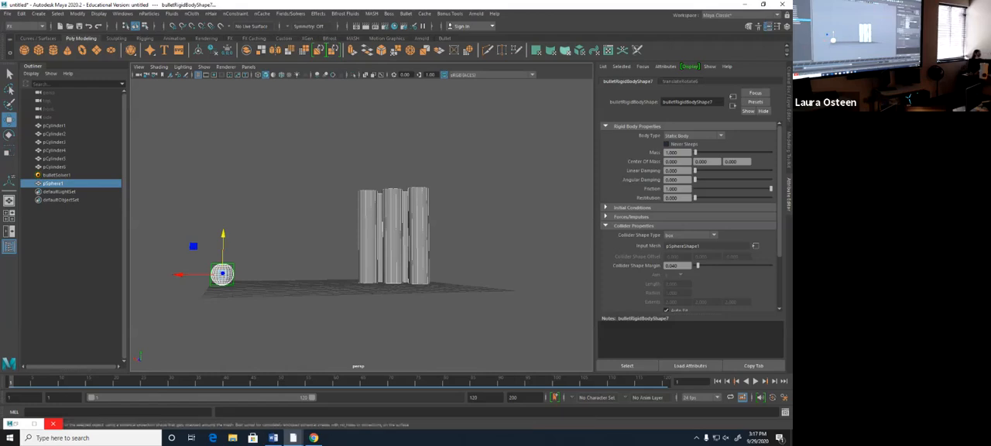
pyautogui.click(693, 136)
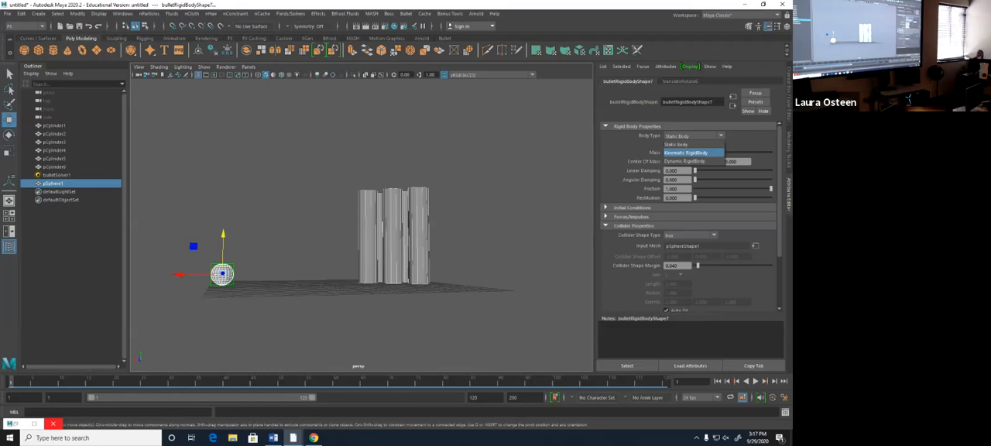
pyautogui.click(685, 161)
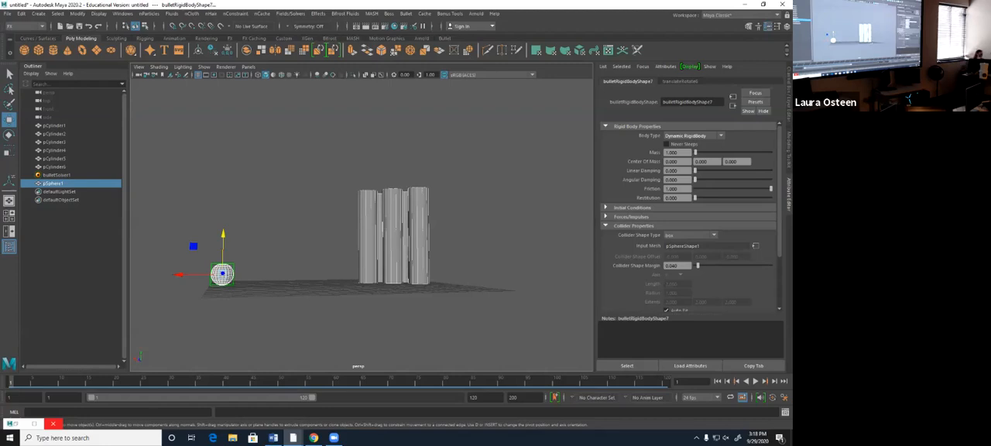
# - Set the sphere's Collider Shape Type to sphere, play the simulation and return to frame 1
pyautogui.click(691, 235)
pyautogui.click(688, 251)
pyautogui.click(755, 380)
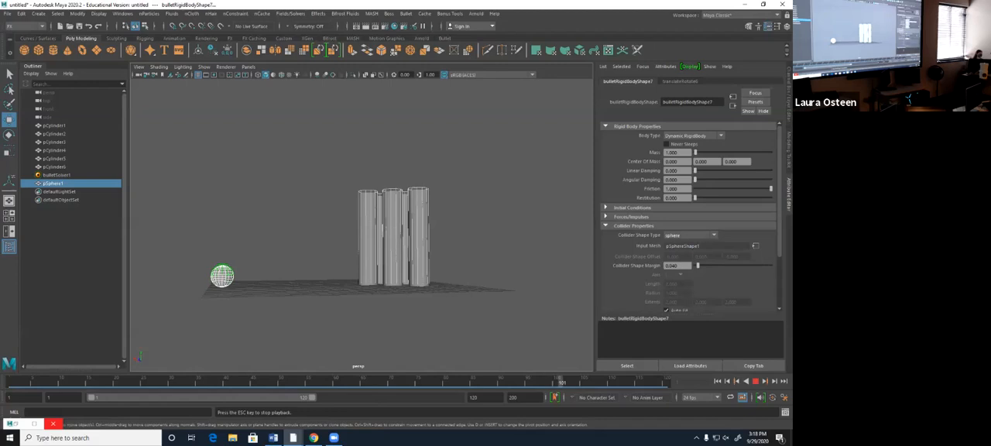
pyautogui.click(755, 381)
pyautogui.click(717, 380)
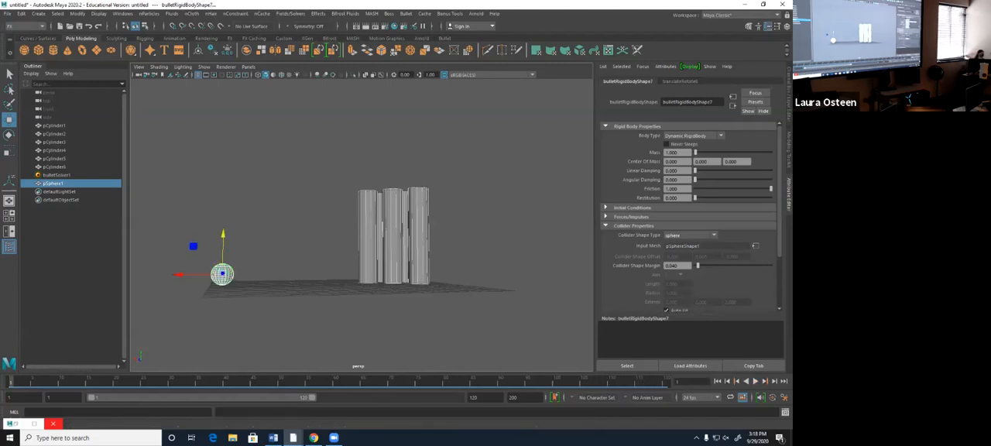
# - Set the sphere's Initial Velocity X to -25, then play the simulation toward the pins and return to frame 1
pyautogui.click(605, 207)
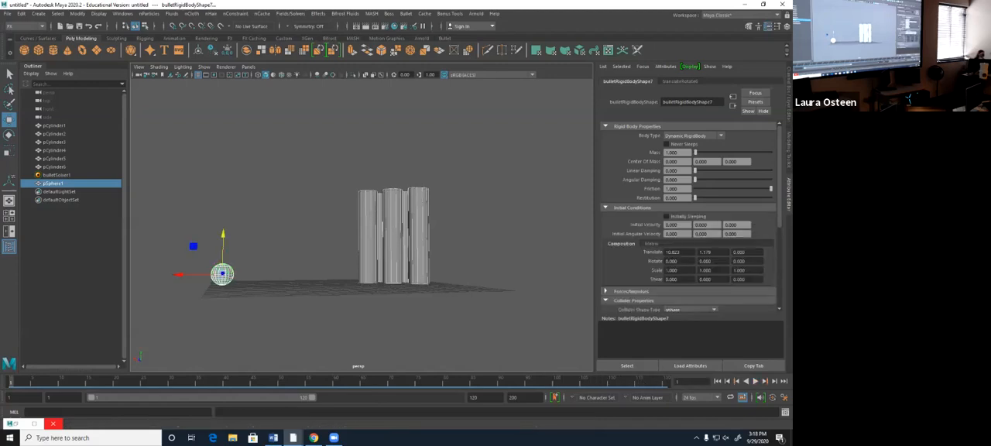
pyautogui.click(606, 291)
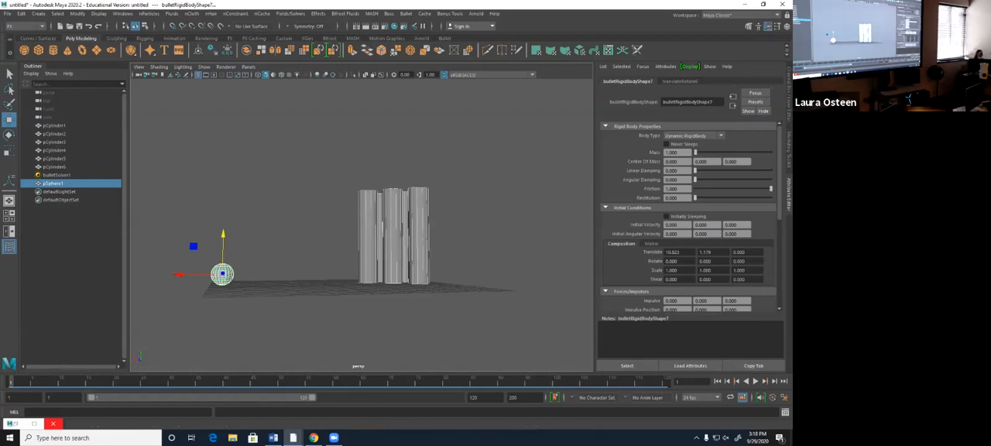
pyautogui.keyDown('alt'); pyautogui.moveTo(309, 217); pyautogui.dragTo(367, 255); pyautogui.keyUp('alt')
pyautogui.doubleClick(672, 225)
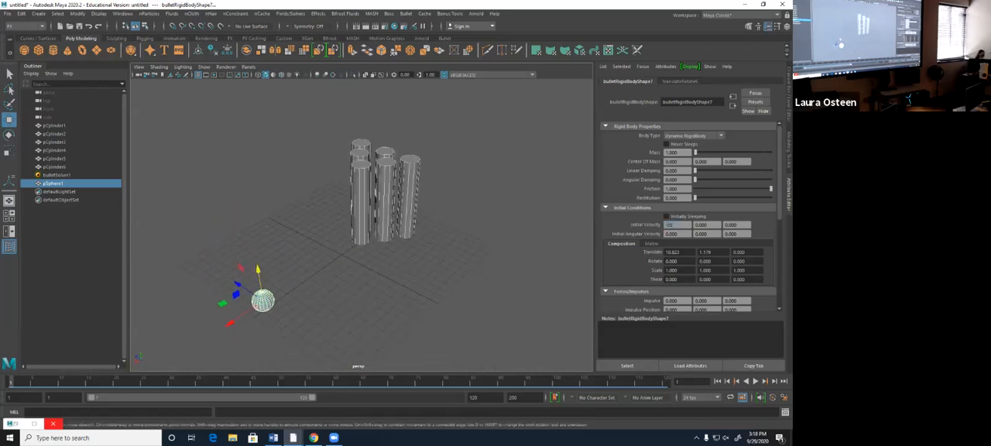
pyautogui.write('-25')
pyautogui.press('Return')
pyautogui.hotkey('alt', 'v')
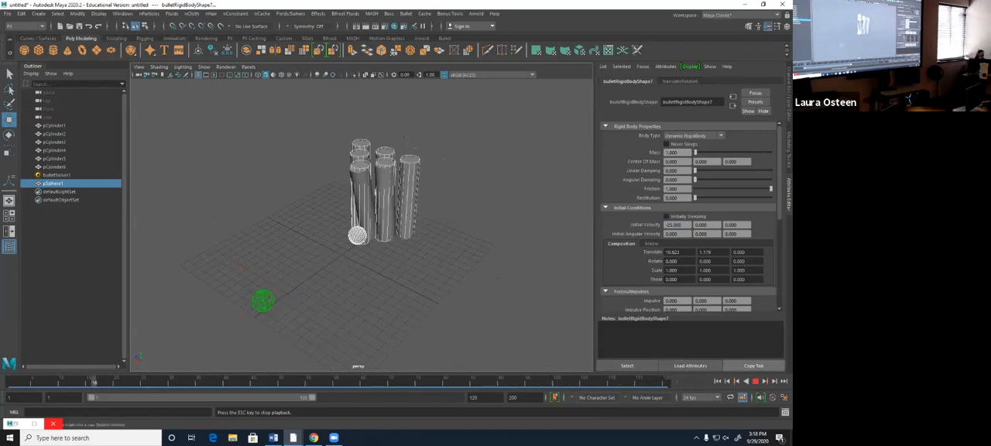
pyautogui.press('Escape')
pyautogui.keyDown('alt'); pyautogui.moveTo(402, 259); pyautogui.dragTo(344, 229); pyautogui.keyUp('alt')
pyautogui.hotkey('alt', 'shift', 'v')
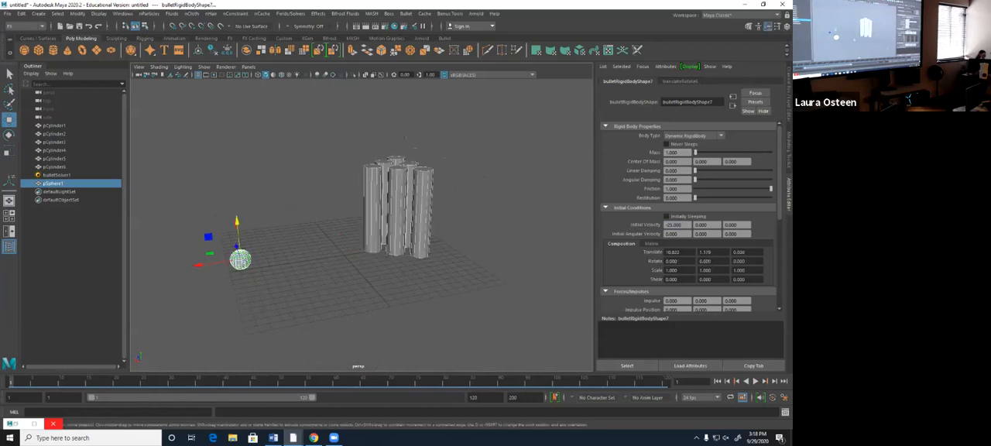
# - Set the sphere's rigid body Mass to 10, play the simulation and return to frame 1
pyautogui.scroll(4, 361, 219)
pyautogui.keyDown('alt'); pyautogui.moveTo(361, 219); pyautogui.dragTo(385, 210, button='middle'); pyautogui.keyUp('alt')
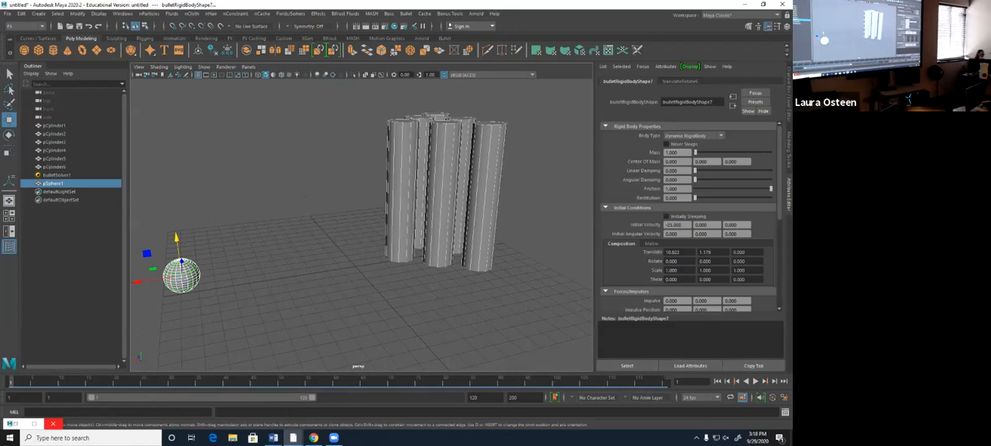
pyautogui.doubleClick(672, 152)
pyautogui.write('3')
pyautogui.press('Return')
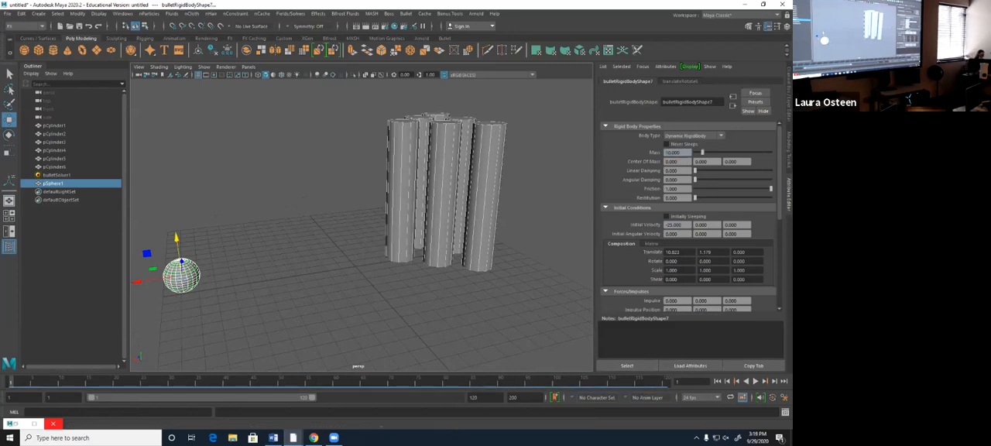
pyautogui.click(754, 380)
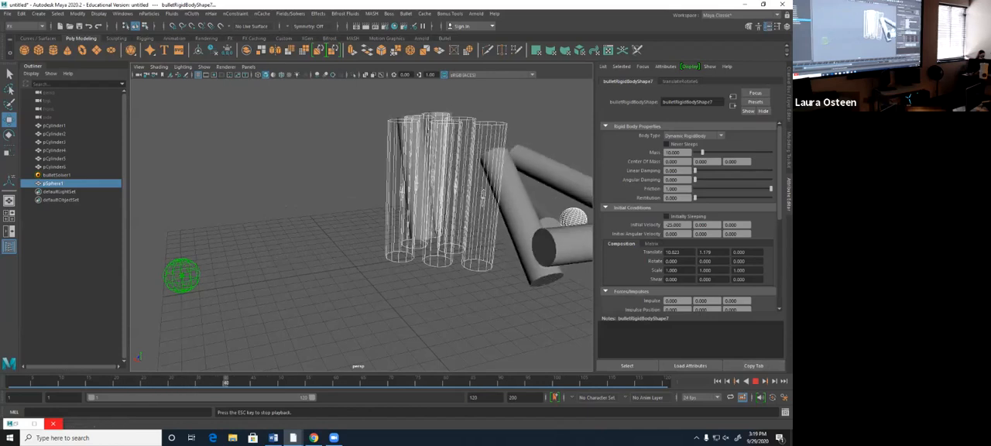
pyautogui.click(756, 381)
pyautogui.click(717, 380)
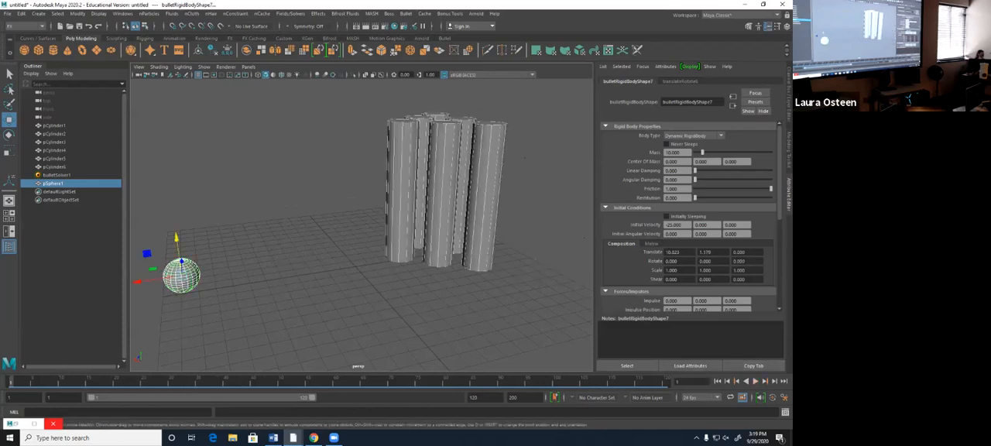
# - Set the sphere's Initial Velocity Y to 1, play the simulation and return to frame 1
pyautogui.keyDown('alt'); pyautogui.moveTo(433, 255); pyautogui.dragTo(400, 223); pyautogui.keyUp('alt')
pyautogui.doubleClick(701, 226)
pyautogui.write('1')
pyautogui.press('Return')
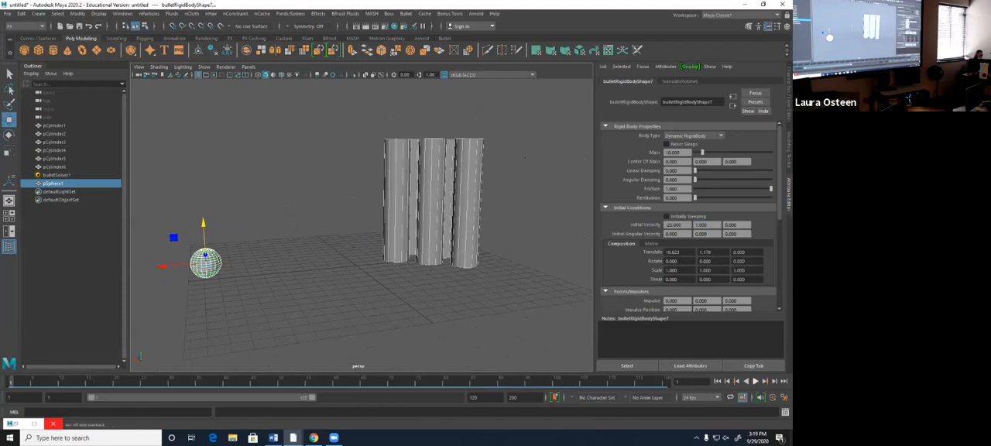
pyautogui.hotkey('alt', 'v')
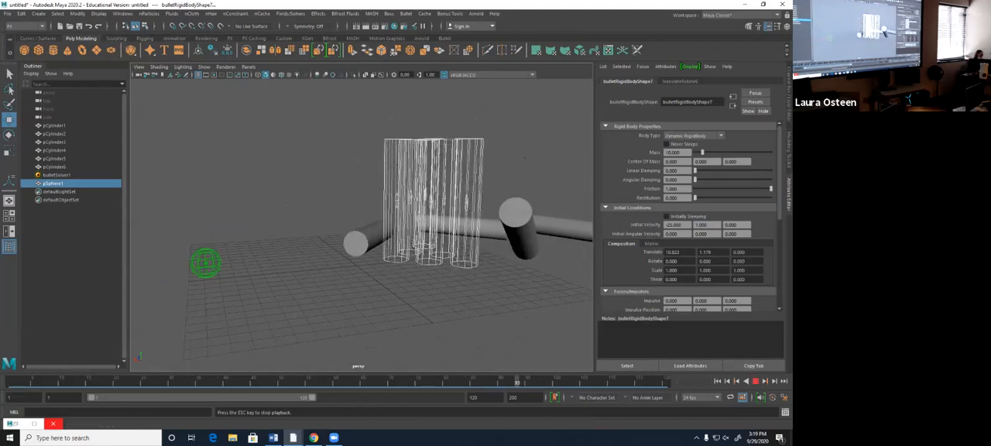
pyautogui.click(755, 380)
pyautogui.click(718, 381)
# - Set the sphere's Initial Velocity Y to 10, play the simulation and return to frame 1
pyautogui.doubleClick(701, 224)
pyautogui.write('10')
pyautogui.press('Return')
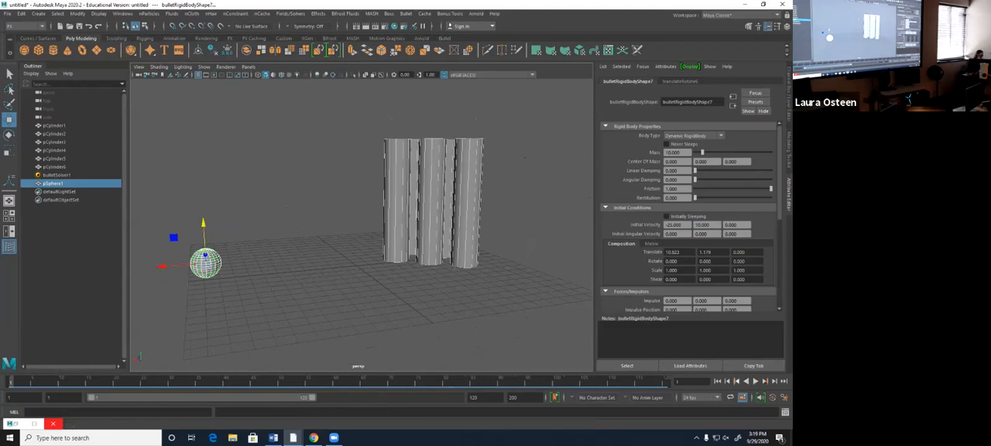
pyautogui.click(755, 380)
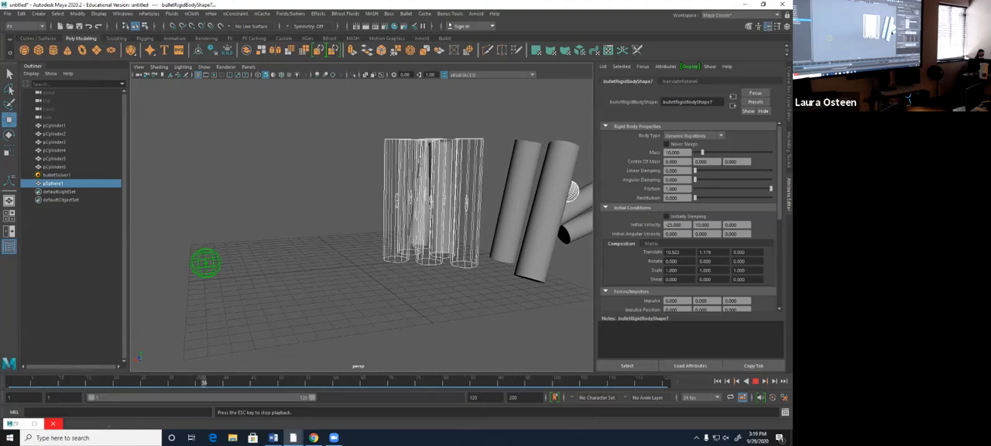
pyautogui.click(755, 381)
pyautogui.click(717, 381)
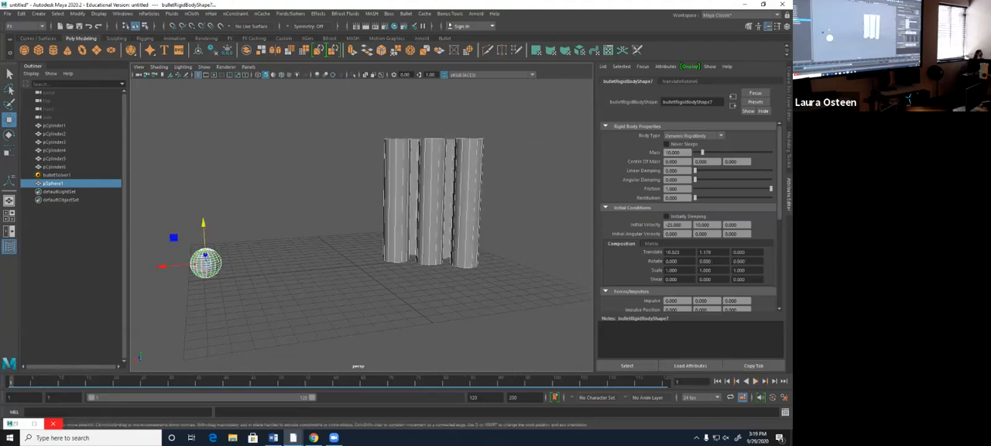
# - Set the rigid body Mass of the front pin pCylinder1 to 50, play the simulation and return to frame 1
pyautogui.click(396, 202)
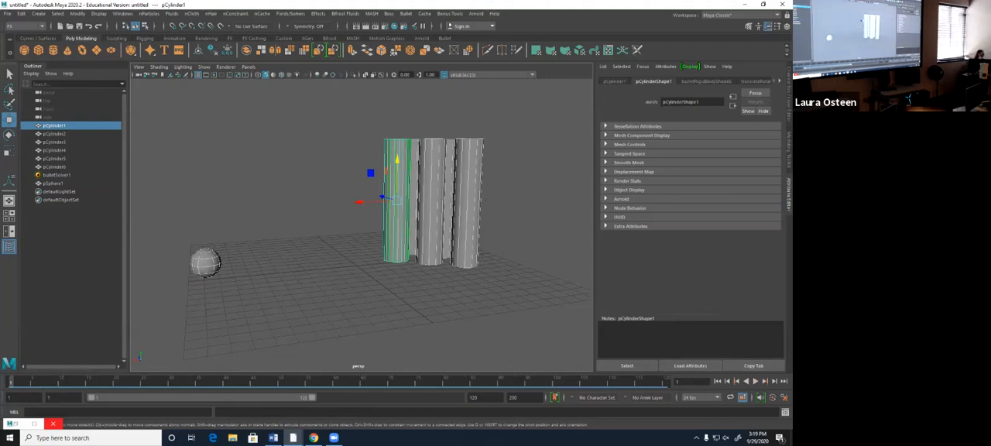
pyautogui.keyDown('alt'); pyautogui.moveTo(396, 203); pyautogui.dragTo(443, 236); pyautogui.keyUp('alt')
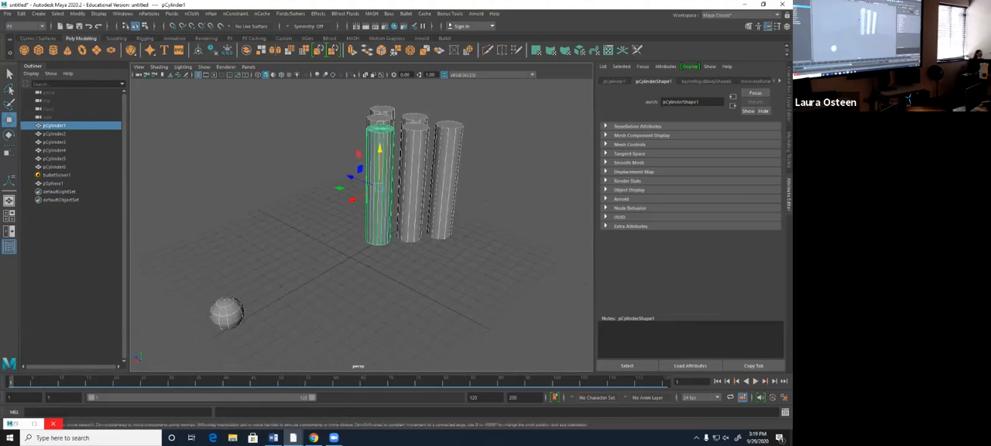
pyautogui.click(706, 82)
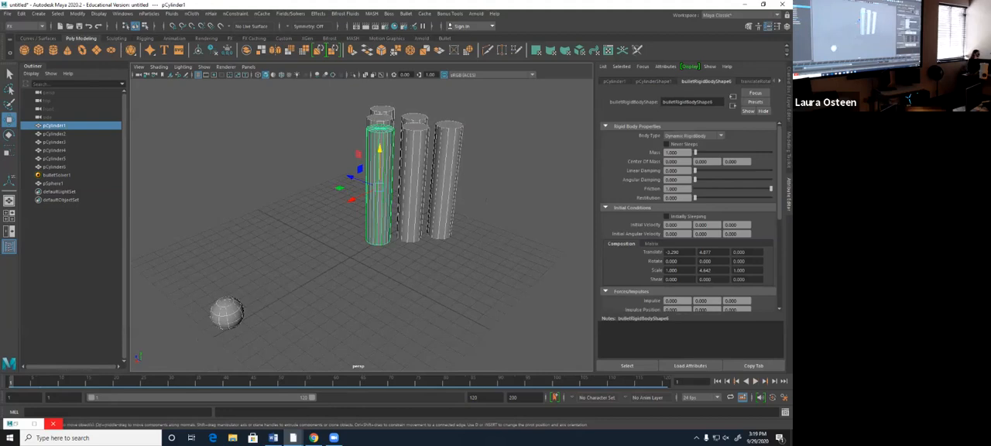
pyautogui.doubleClick(672, 153)
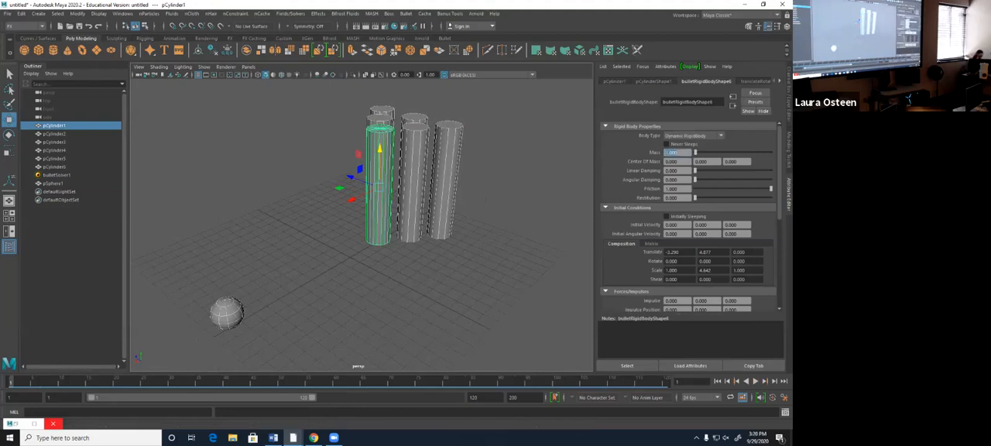
pyautogui.write('10')
pyautogui.press('Return')
pyautogui.click(755, 381)
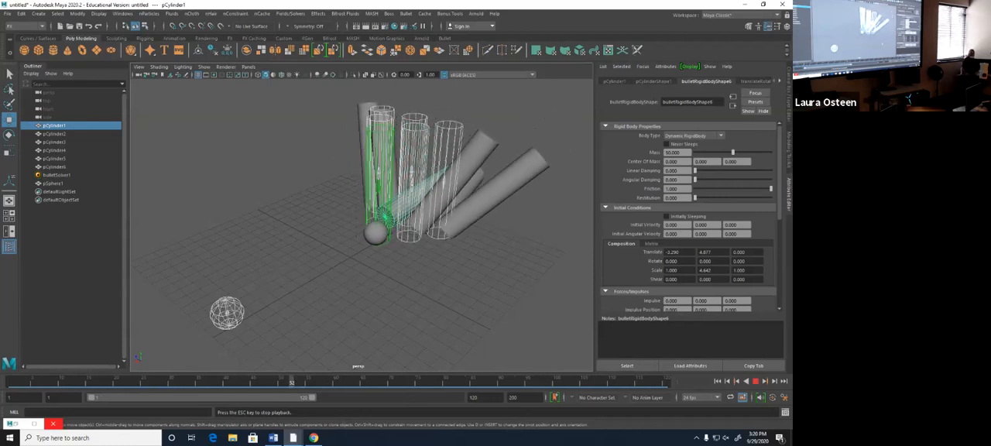
pyautogui.press('Escape')
pyautogui.click(716, 380)
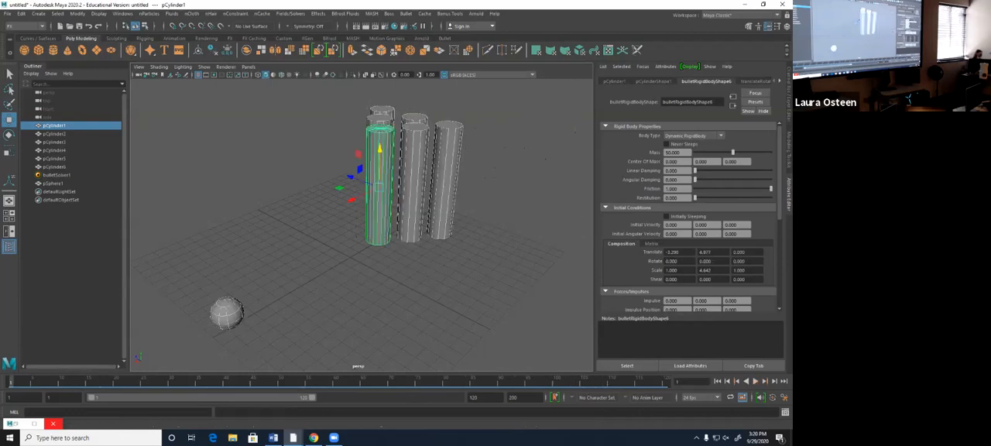
# - Reset the sphere's Initial Velocity Y to 0
pyautogui.scroll(-1, 689, 217)
pyautogui.scroll(-1, 688, 217)
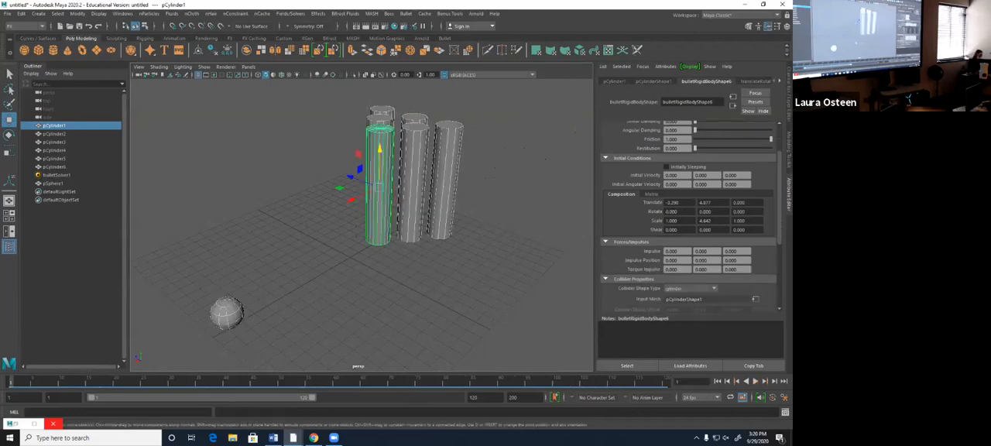
pyautogui.click(226, 312)
pyautogui.keyDown('alt'); pyautogui.moveTo(349, 248); pyautogui.dragTo(310, 209); pyautogui.keyUp('alt')
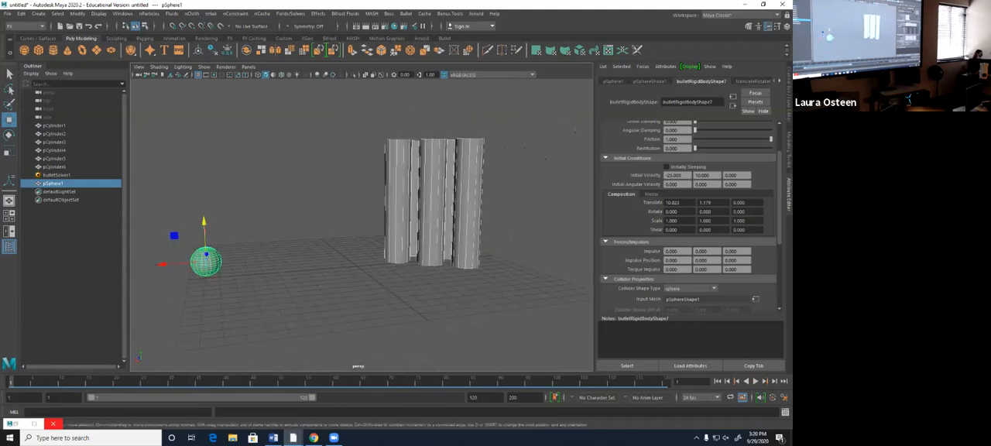
pyautogui.doubleClick(703, 176)
pyautogui.write('0')
pyautogui.press('Return')
# - Set the sphere's Impulse Y to 1, play the simulation and return to frame 1
pyautogui.doubleClick(703, 252)
pyautogui.write('1')
pyautogui.press('Return')
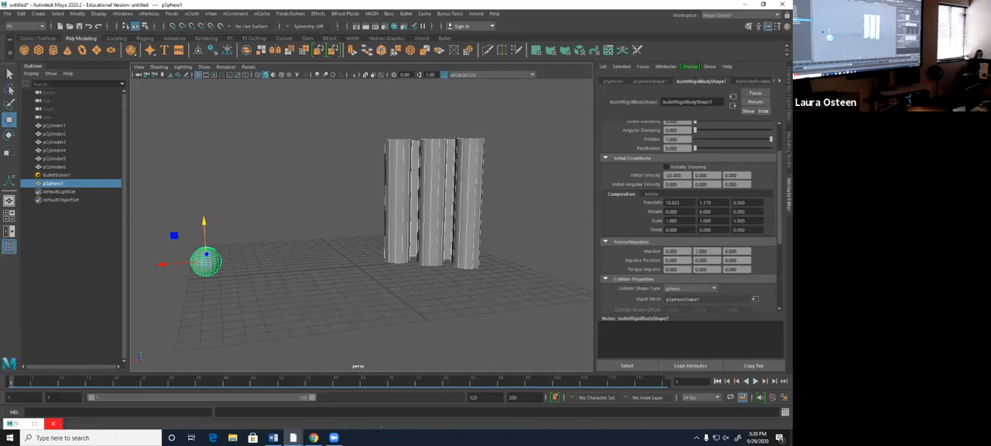
pyautogui.hotkey('alt', 'v')
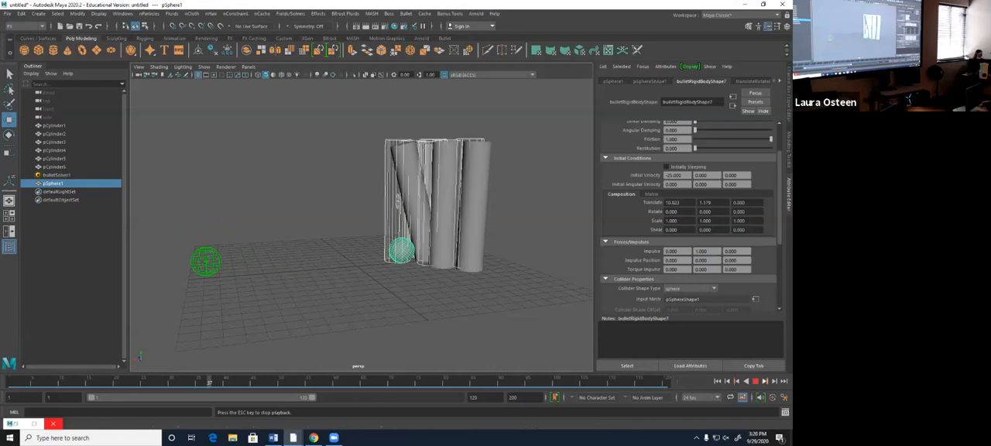
pyautogui.press('Escape')
pyautogui.hotkey('shift', 'alt', 'v')
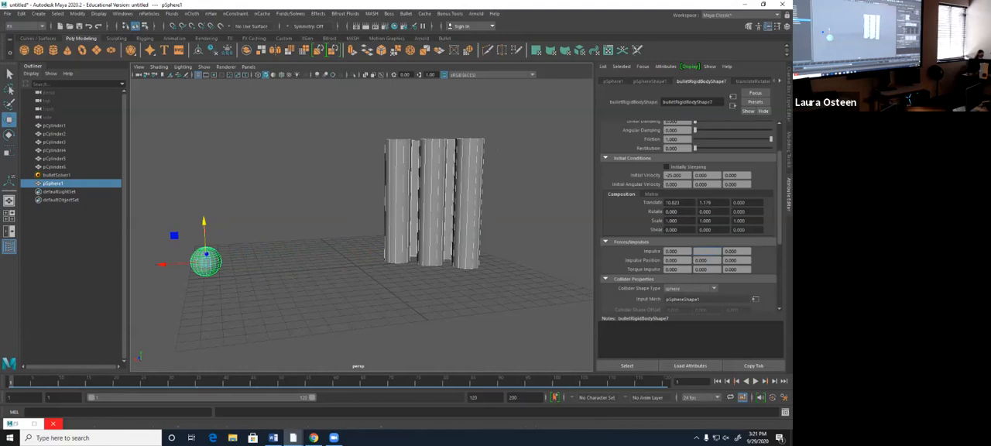
# - Set the sphere's Impulse Y to 10, play the simulation and stop it
pyautogui.press('Return')
pyautogui.click(755, 381)
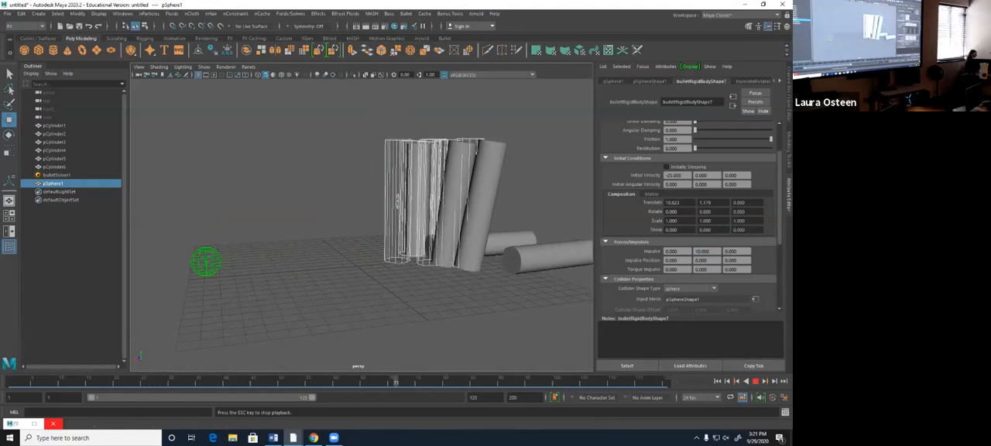
pyautogui.click(717, 381)
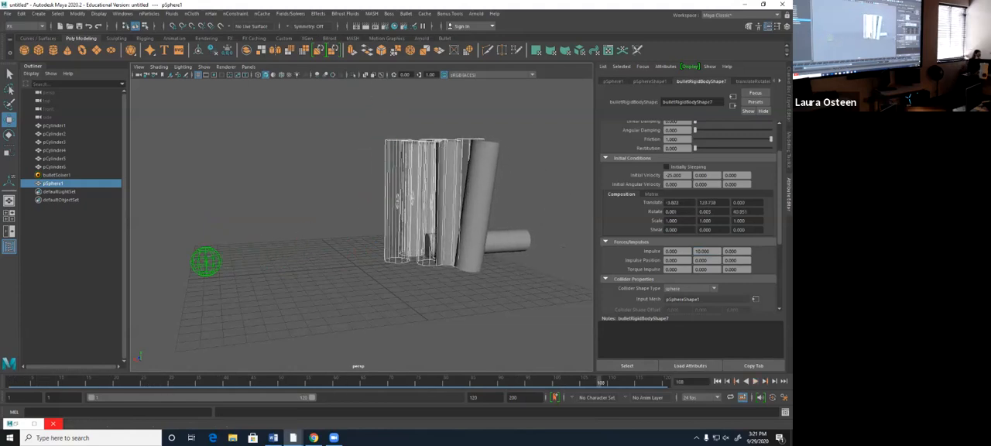
# - Reset the sphere's Impulse Y to 0
pyautogui.moveTo(709, 251); pyautogui.dragTo(694, 251)
pyautogui.write('0')
pyautogui.press('Return')
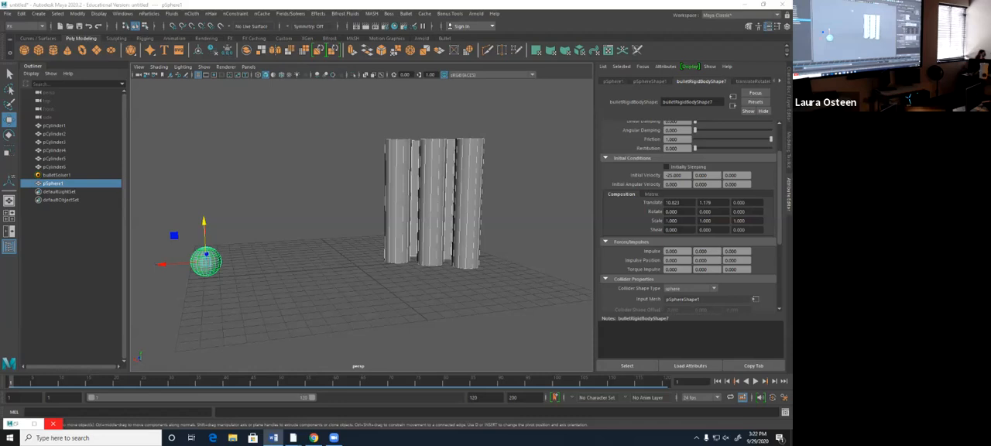
# - Close the Maya session
pyautogui.click(781, 5)
pyautogui.click(396, 221)
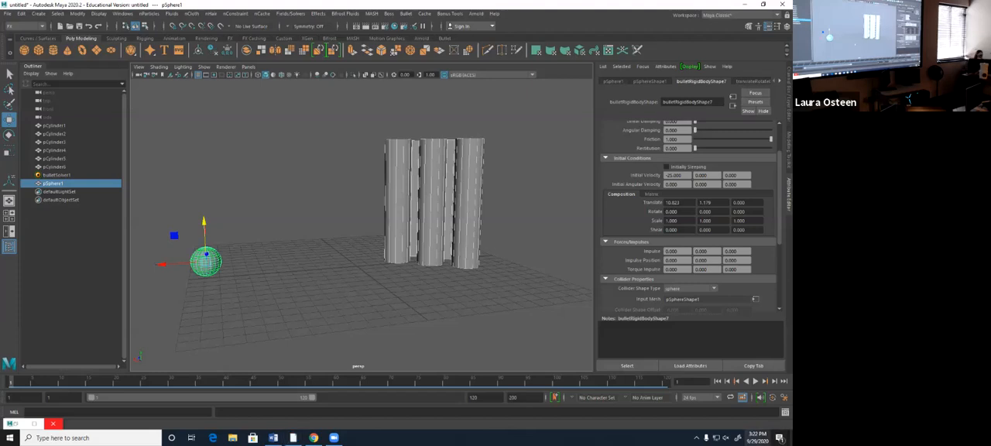
pyautogui.click(756, 437)
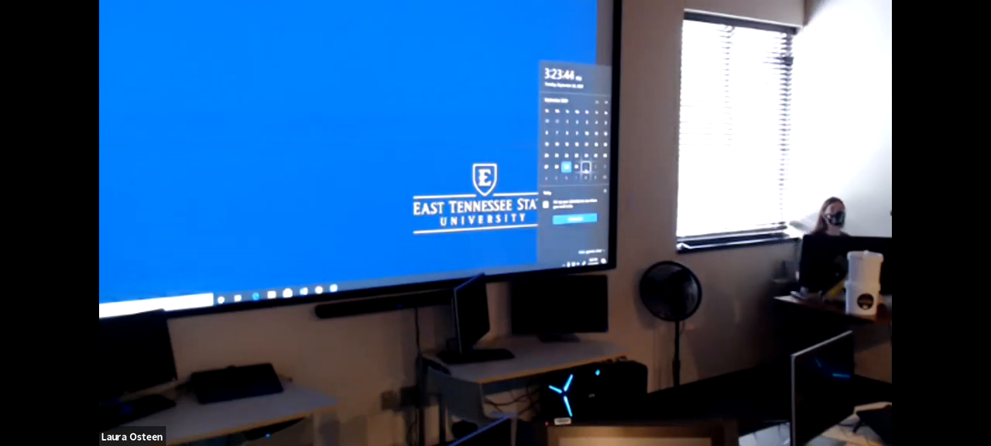
pyautogui.click(429, 146)
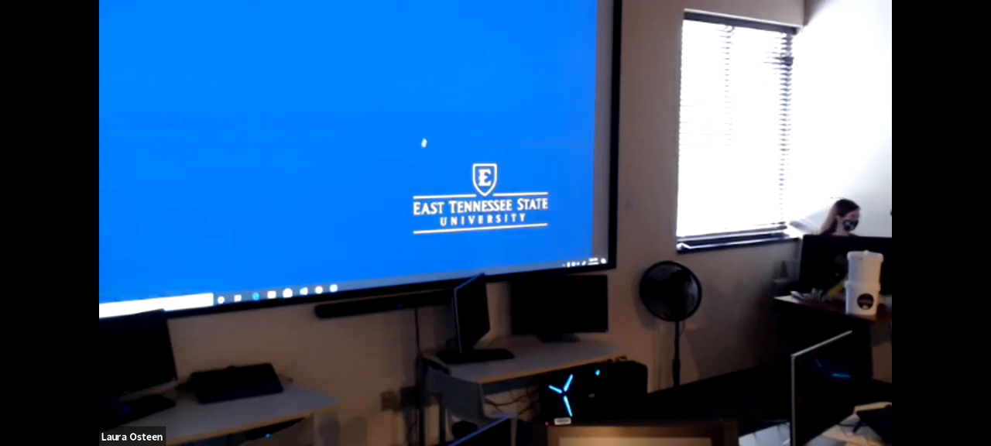